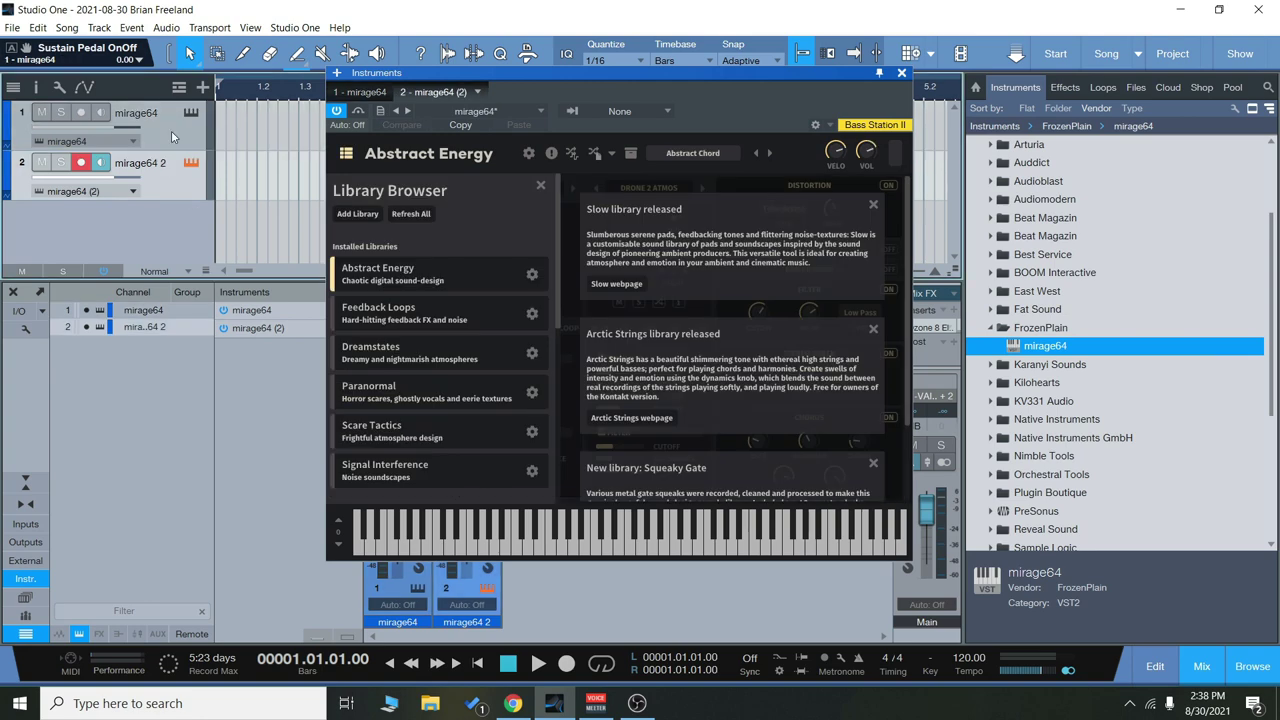
# Step: Select the mirage64 2 instrument track and load the Abstract Energy library in its plugin from the library browser
pyautogui.moveTo(629, 73); pyautogui.dragTo(645, 72)
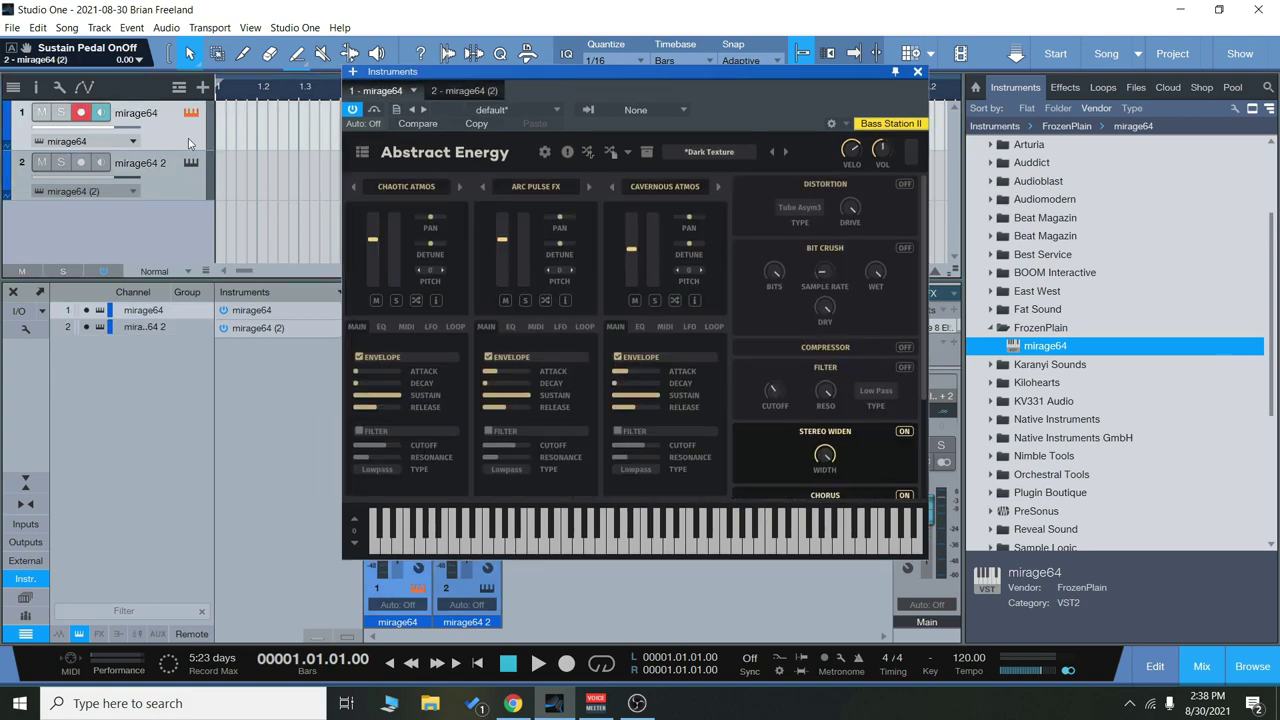
pyautogui.click(200, 179)
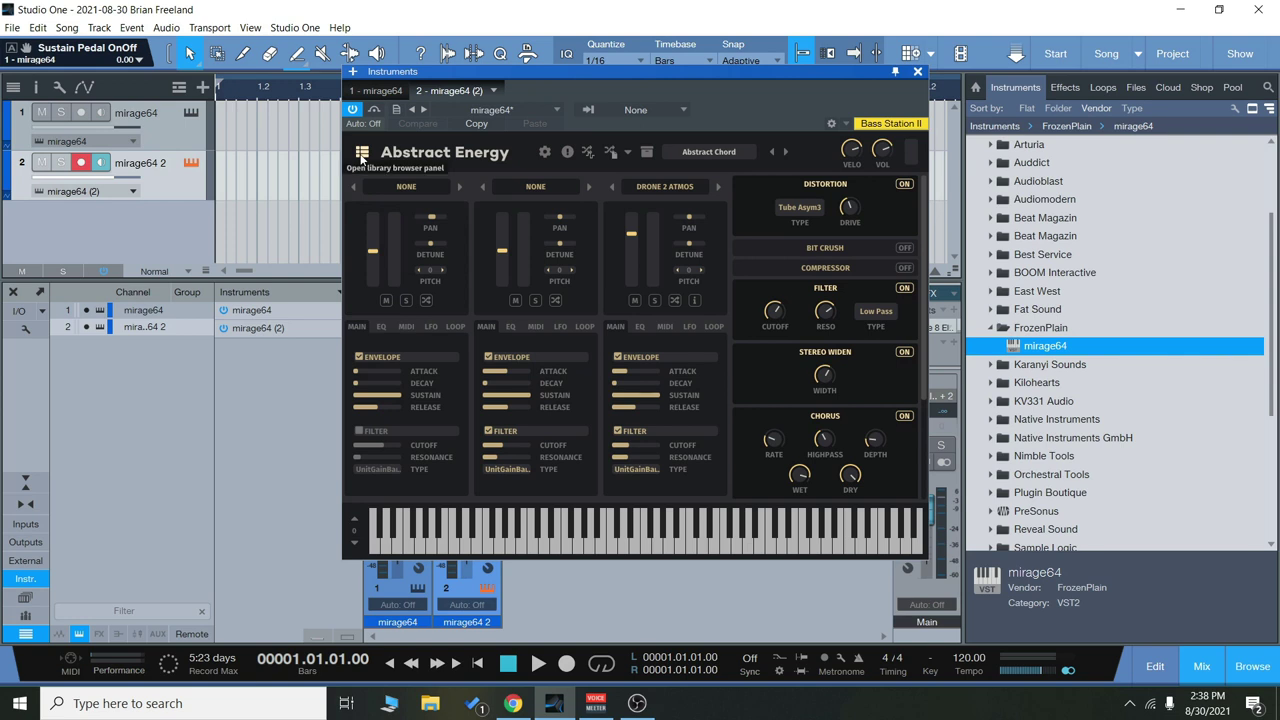
pyautogui.click(362, 153)
pyautogui.scroll(-1, 499, 272)
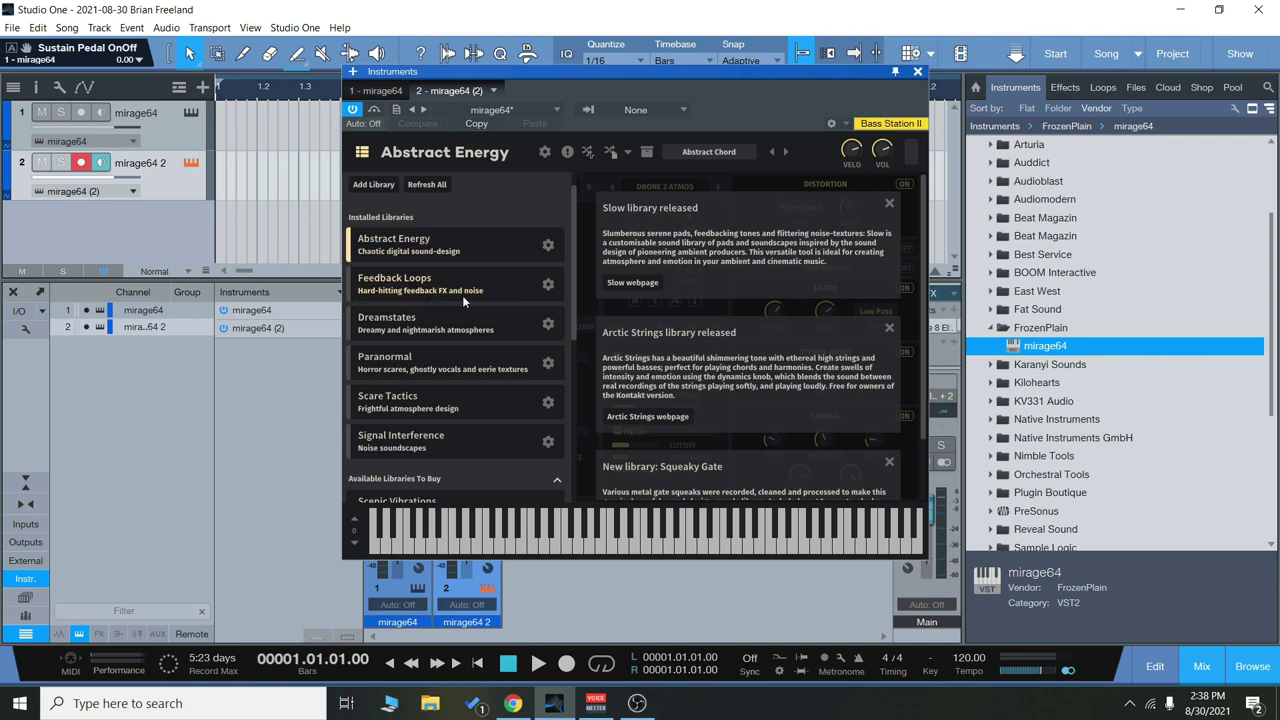
pyautogui.click(484, 252)
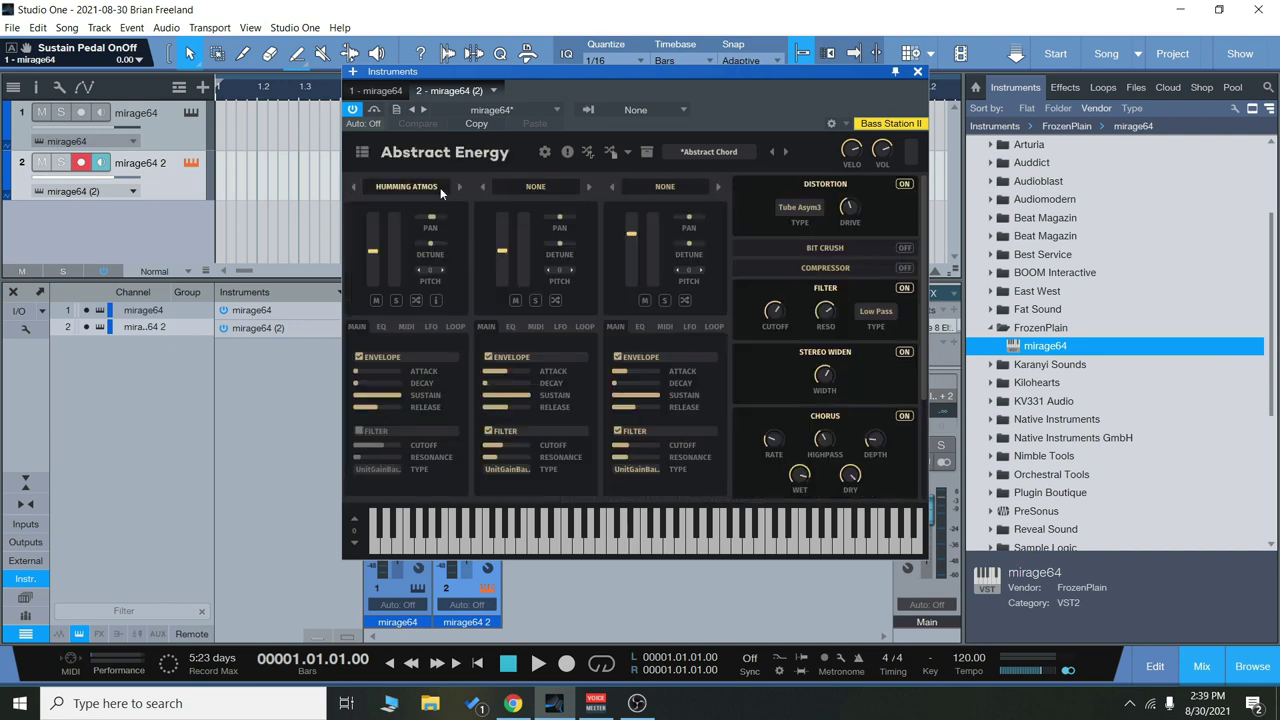
# Step: Examine the EQ, MIDI, LFO and loop settings of the Humming Atmos layer, and return to its main settings
pyautogui.click(382, 327)
pyautogui.click(405, 327)
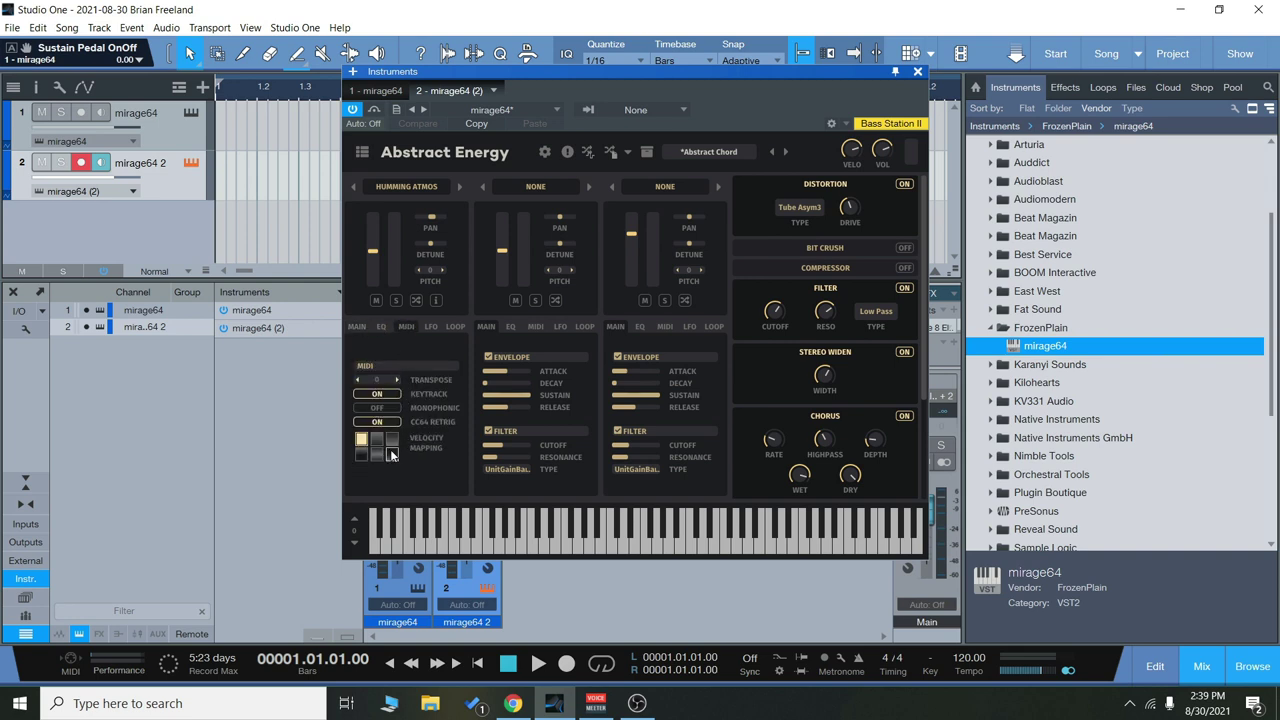
pyautogui.click(431, 327)
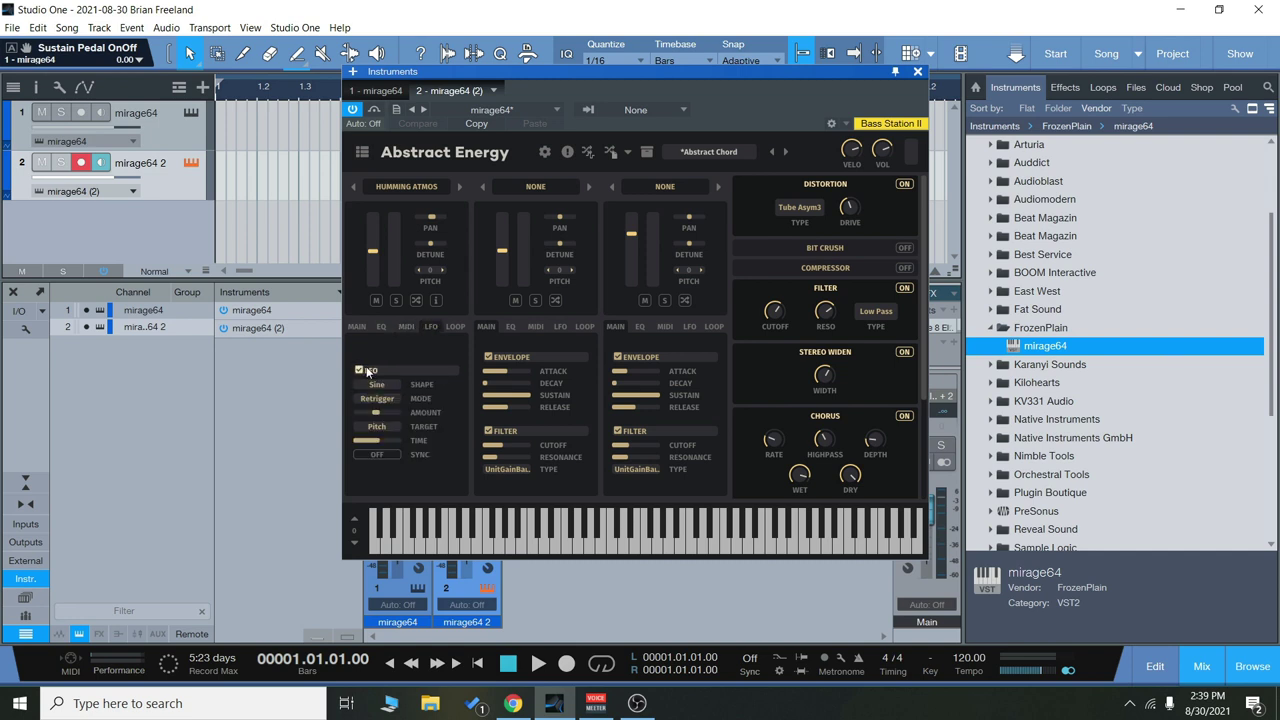
pyautogui.click(455, 328)
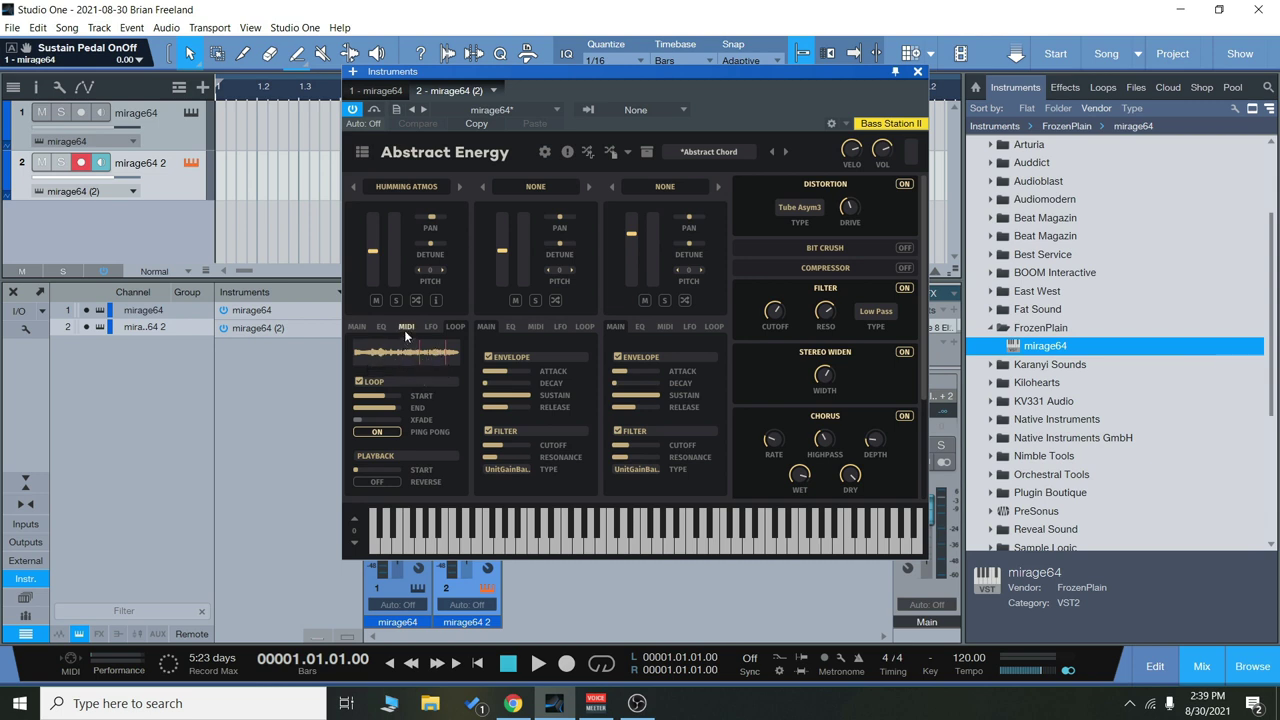
pyautogui.click(358, 327)
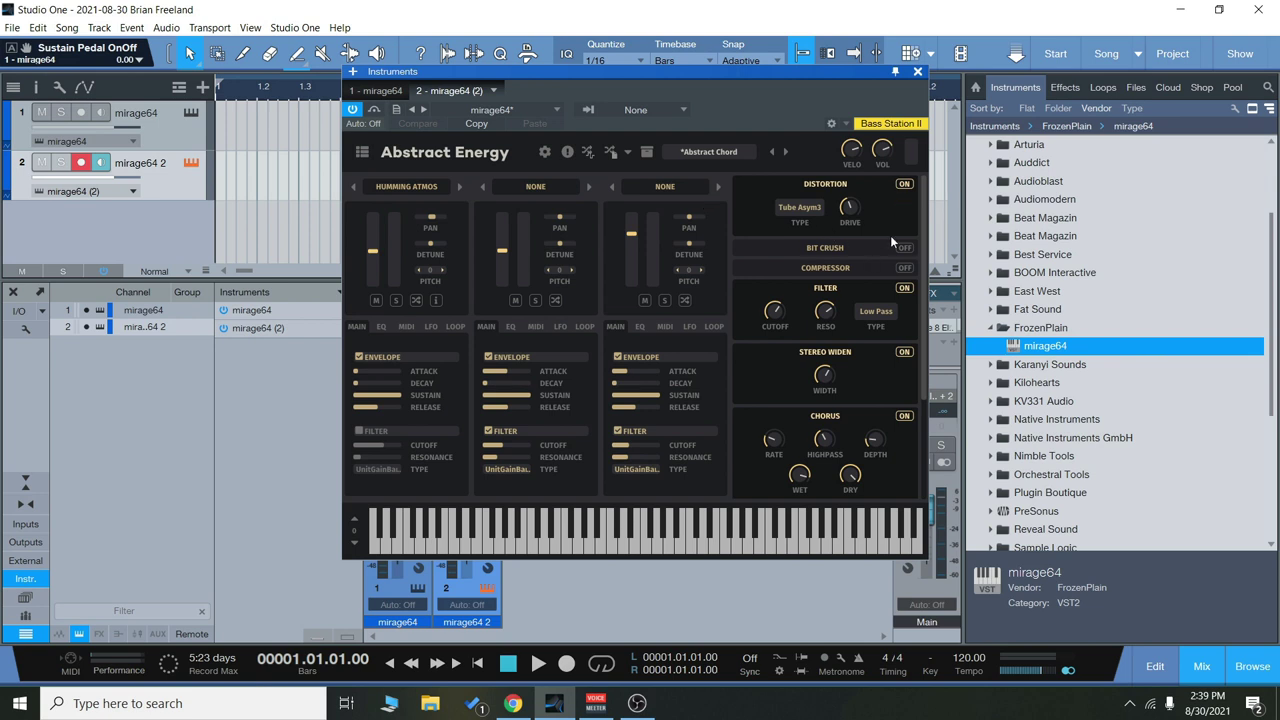
# Step: Collapse the Distortion, Filter, Stereo Widen, Chorus and Convolution sections of the effects rack
pyautogui.click(871, 184)
pyautogui.click(854, 243)
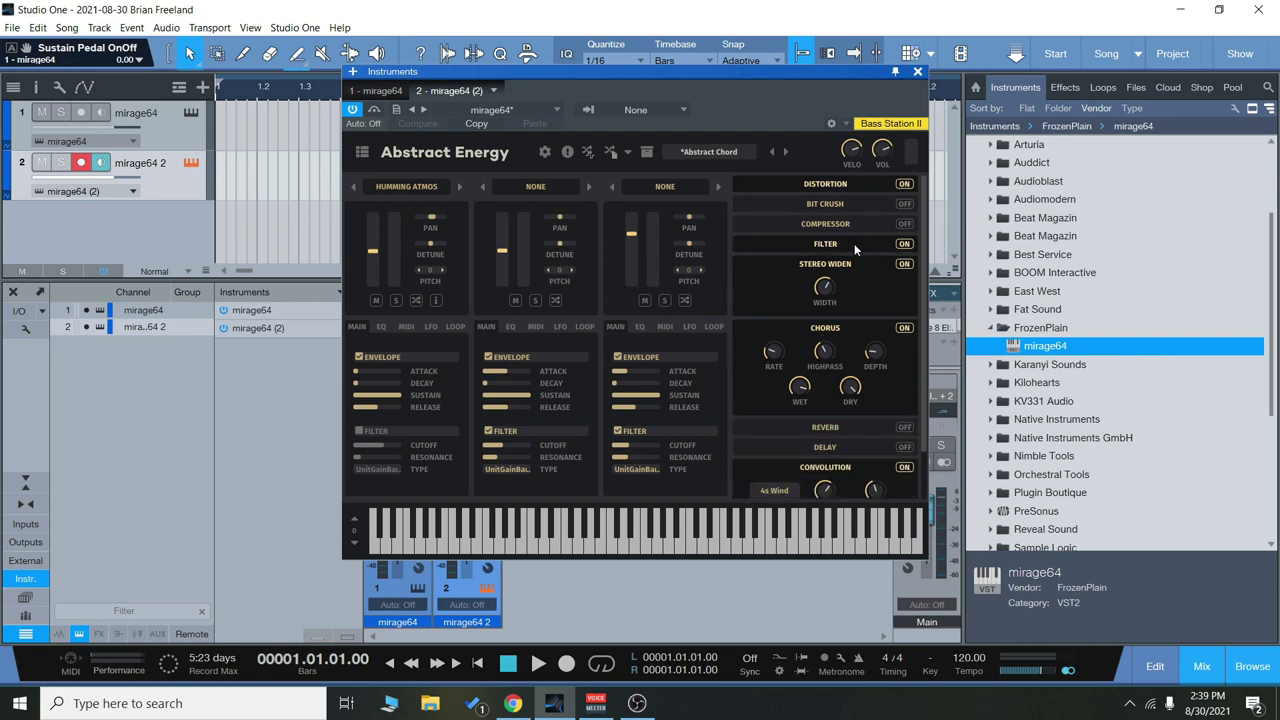
pyautogui.click(868, 265)
pyautogui.click(862, 285)
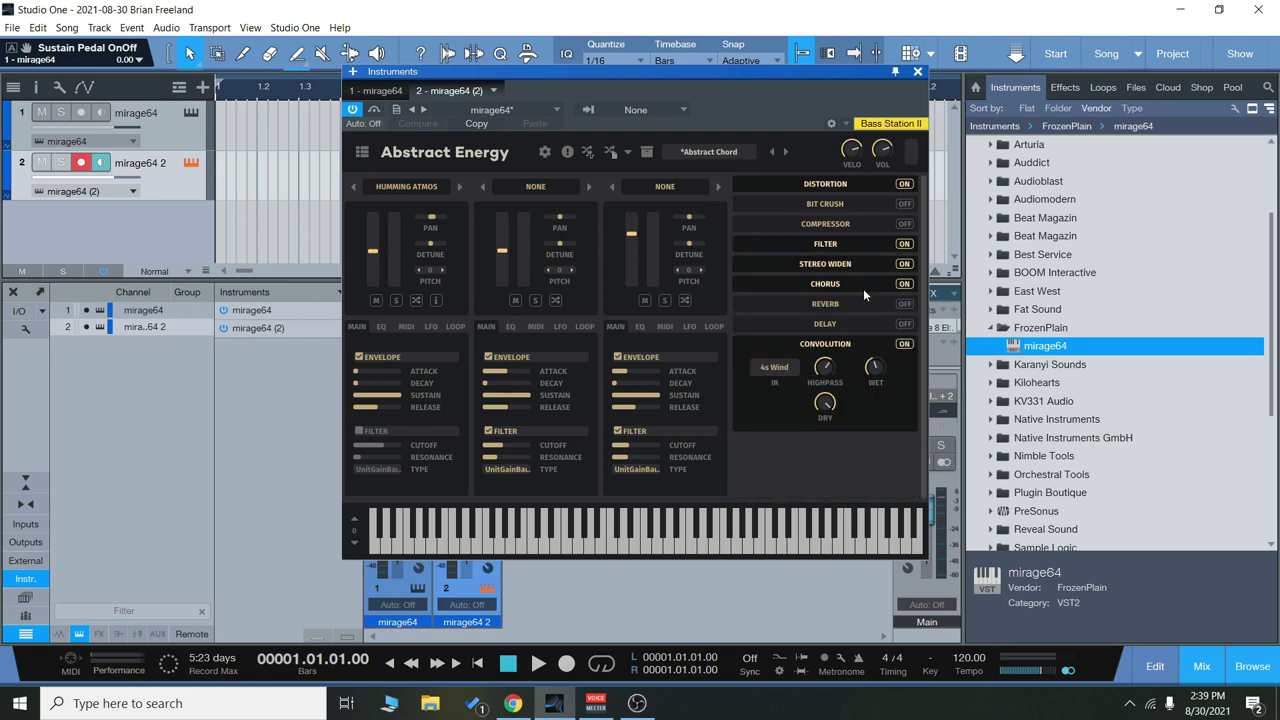
pyautogui.click(848, 343)
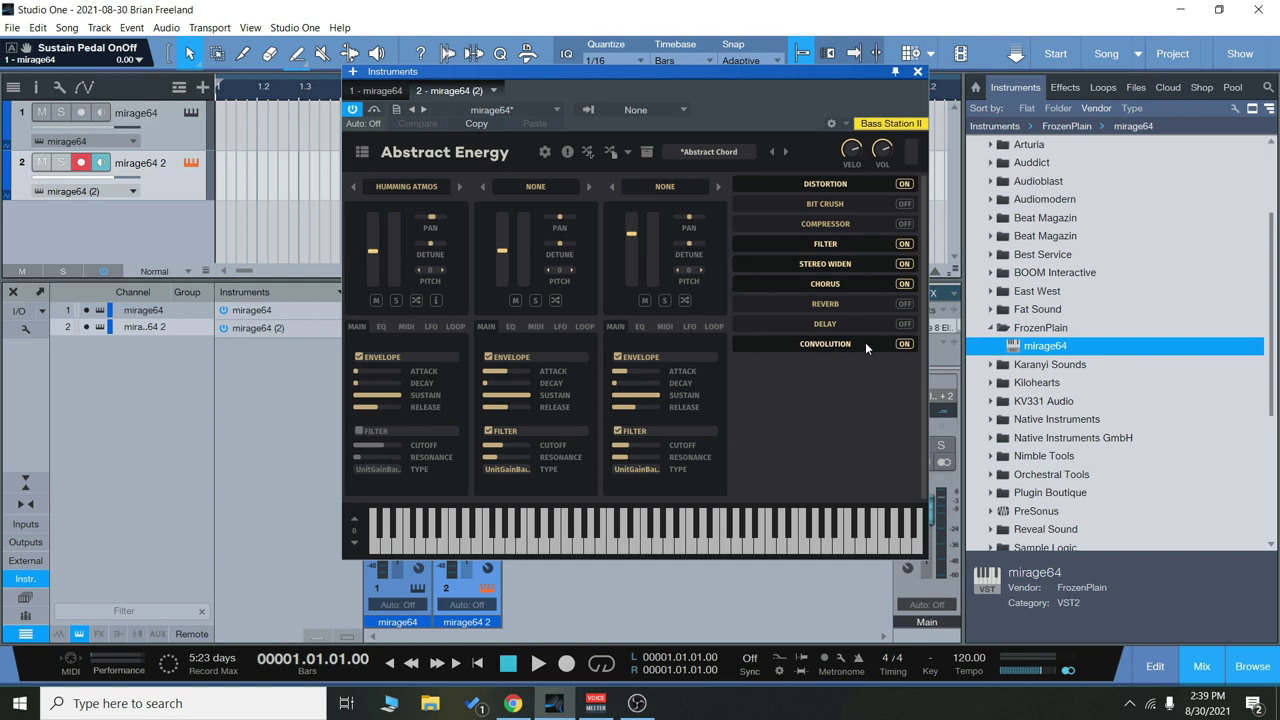
# Step: Expand the Delay and Convolution effects, set the convolution wet level to -8.6 dB and raise the master volume to 6.9 dB
pyautogui.click(903, 326)
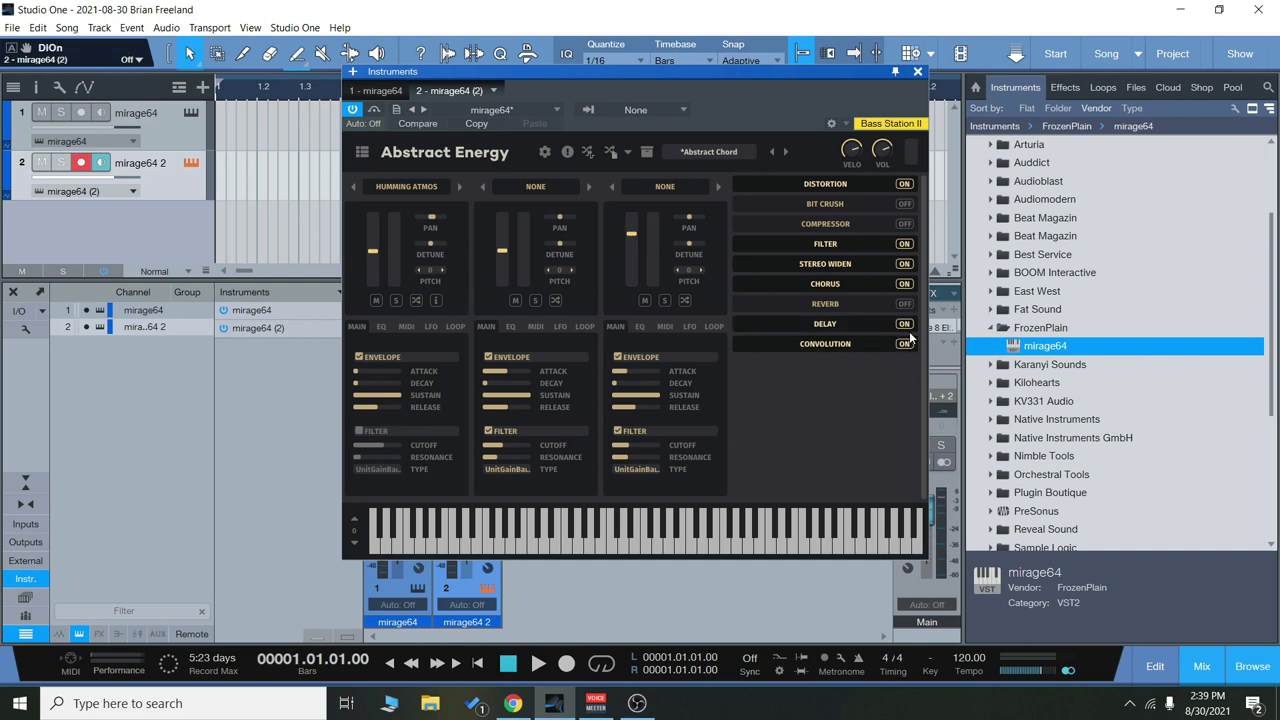
pyautogui.click(865, 322)
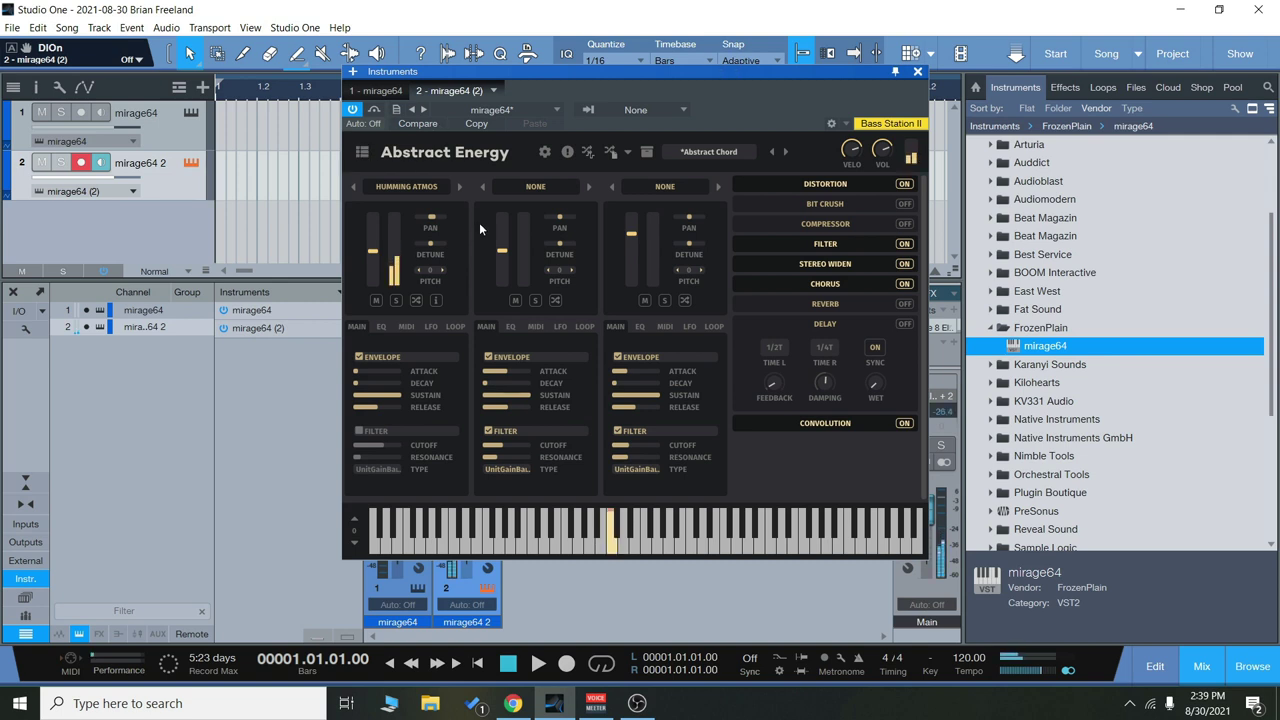
pyautogui.click(860, 426)
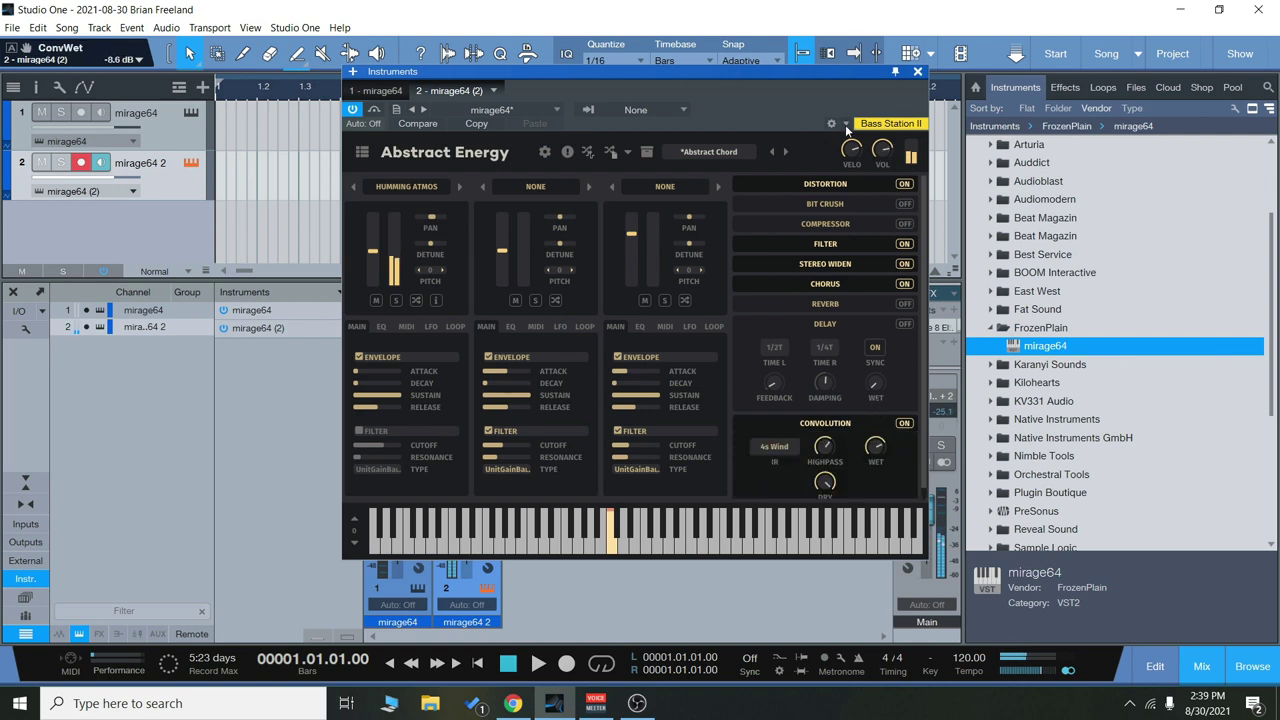
pyautogui.scroll(3, 883, 148)
pyautogui.scroll(2, 883, 148)
# Step: Sync the Humming Atmos layer's LFO to the host, with its amount at 100% and its time at 1/16
pyautogui.click(430, 330)
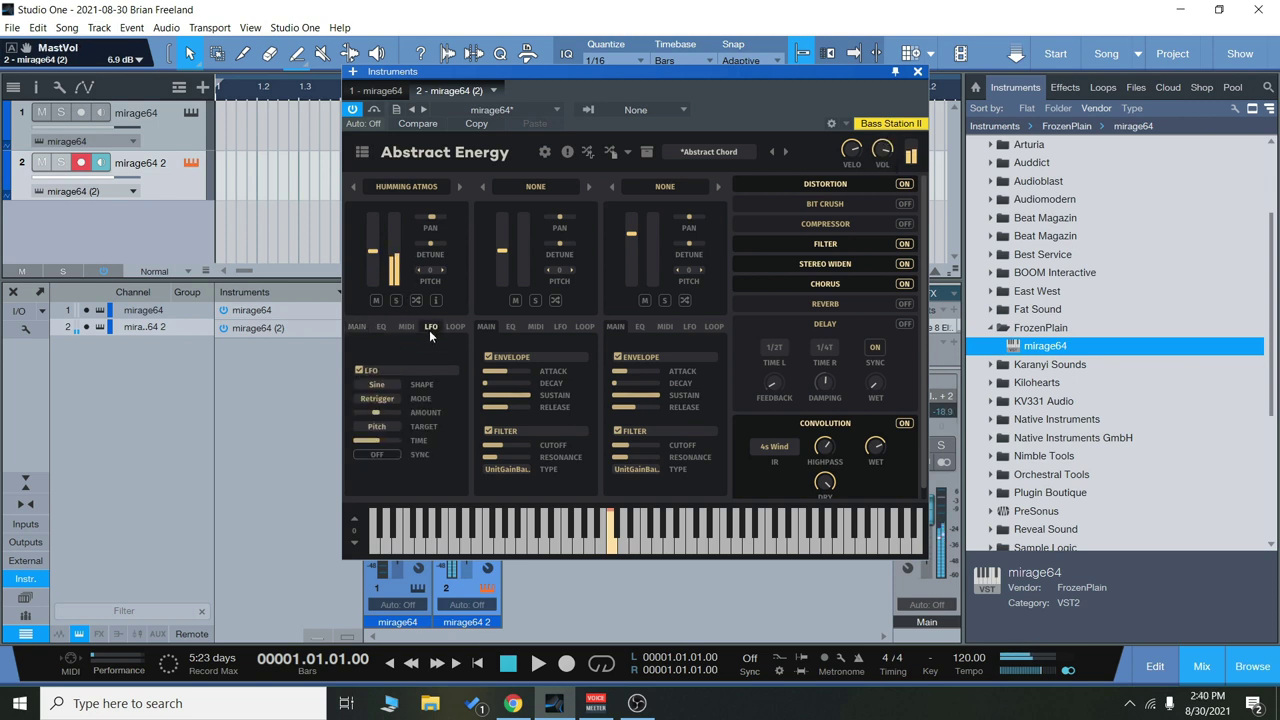
pyautogui.click(377, 455)
pyautogui.moveTo(380, 412); pyautogui.dragTo(485, 420)
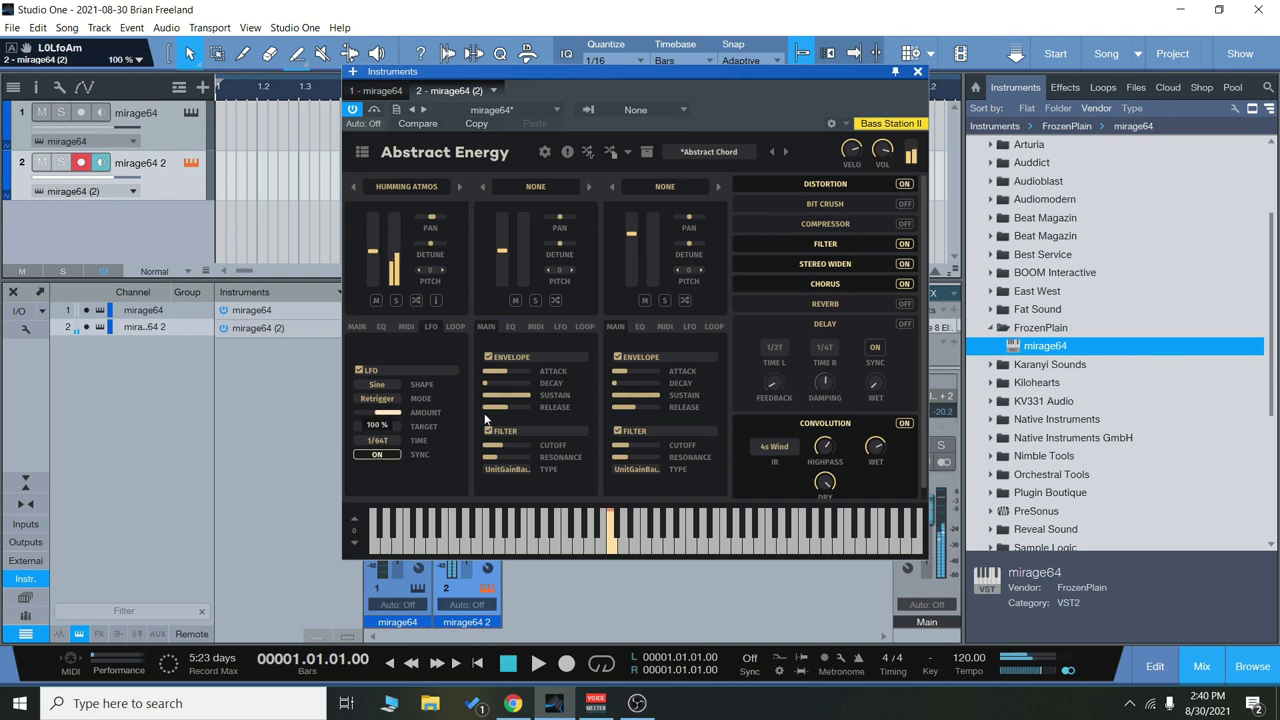
pyautogui.click(378, 441)
pyautogui.click(436, 276)
# Step: Try Volume and Filter as the modulation target of the Humming Atmos layer's LFO
pyautogui.click(384, 426)
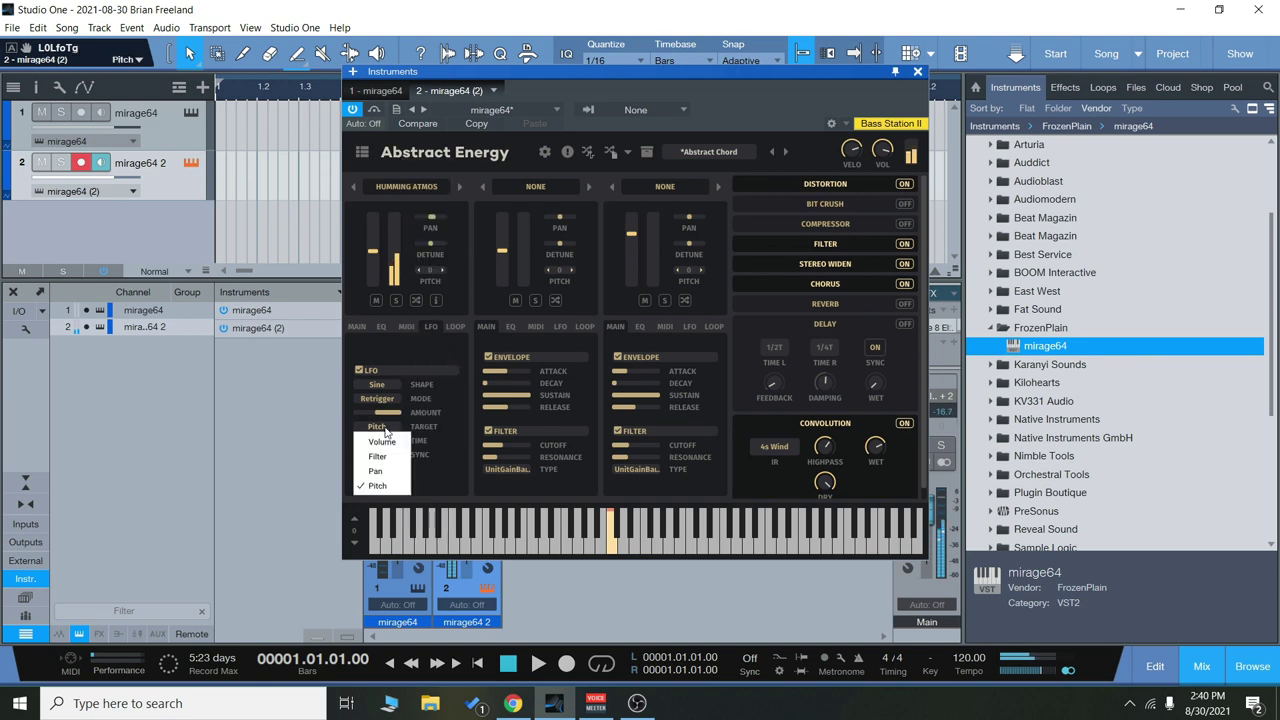
pyautogui.click(384, 441)
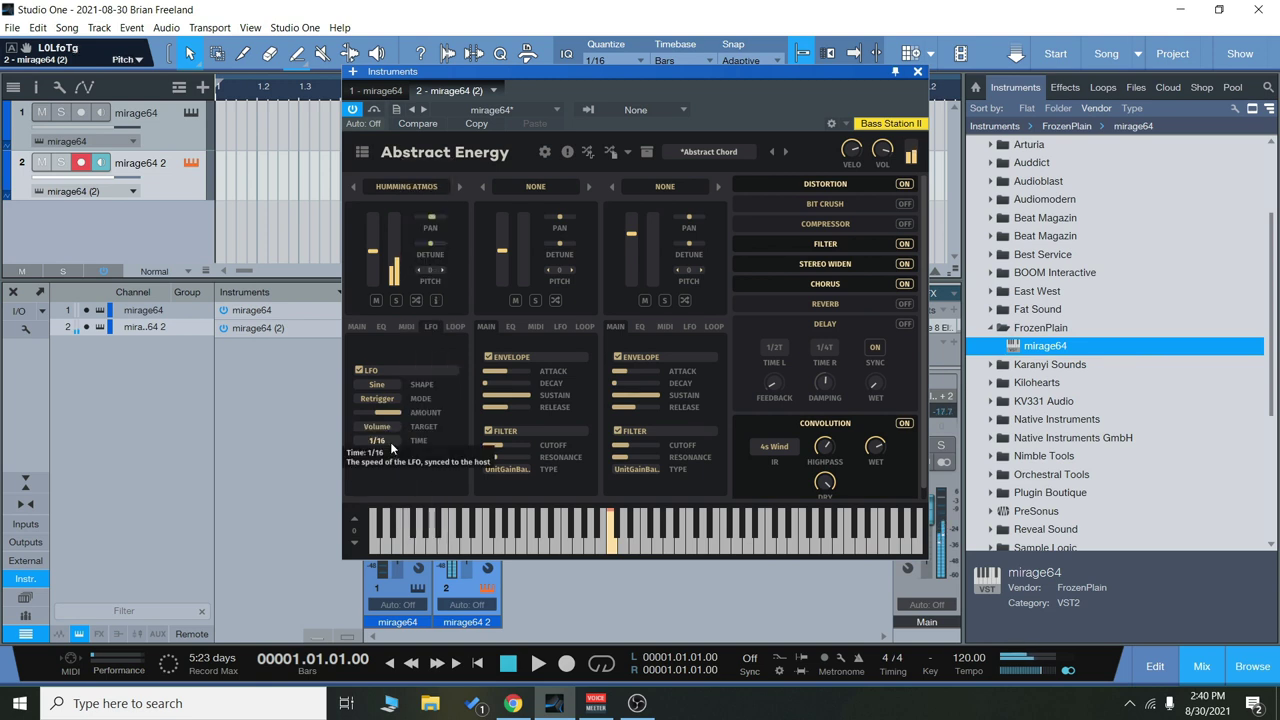
pyautogui.click(390, 428)
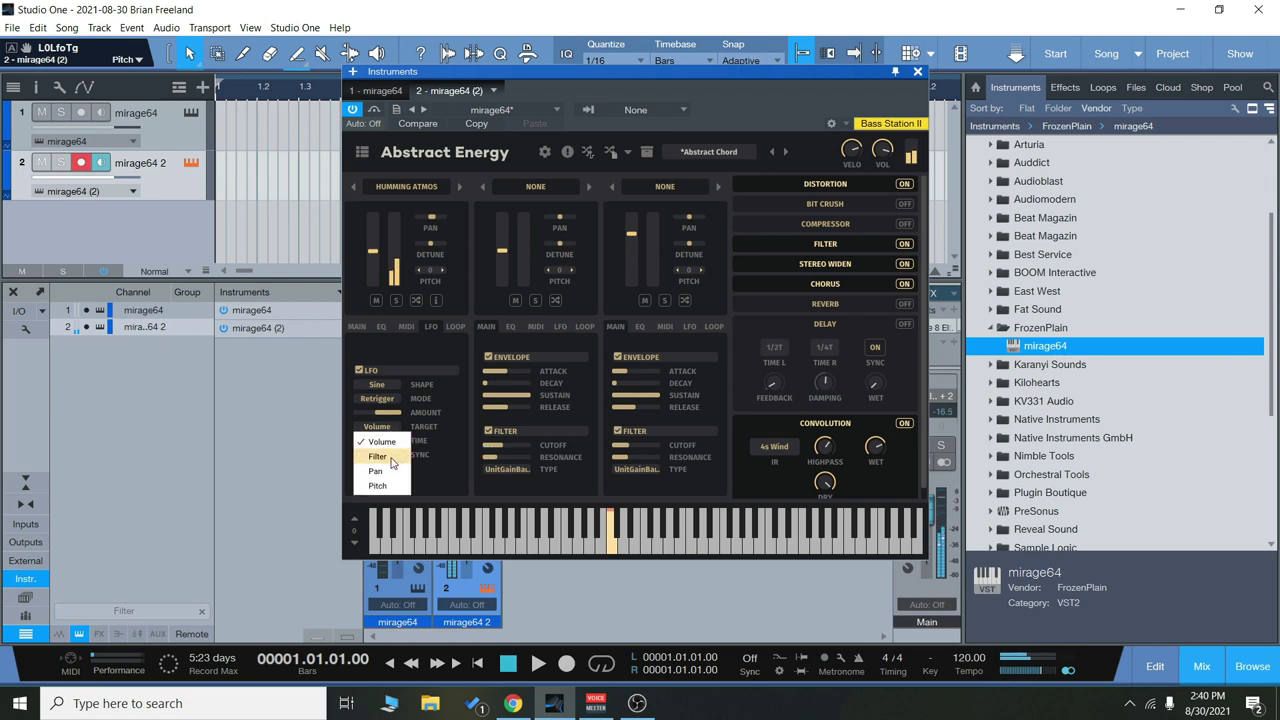
pyautogui.click(390, 458)
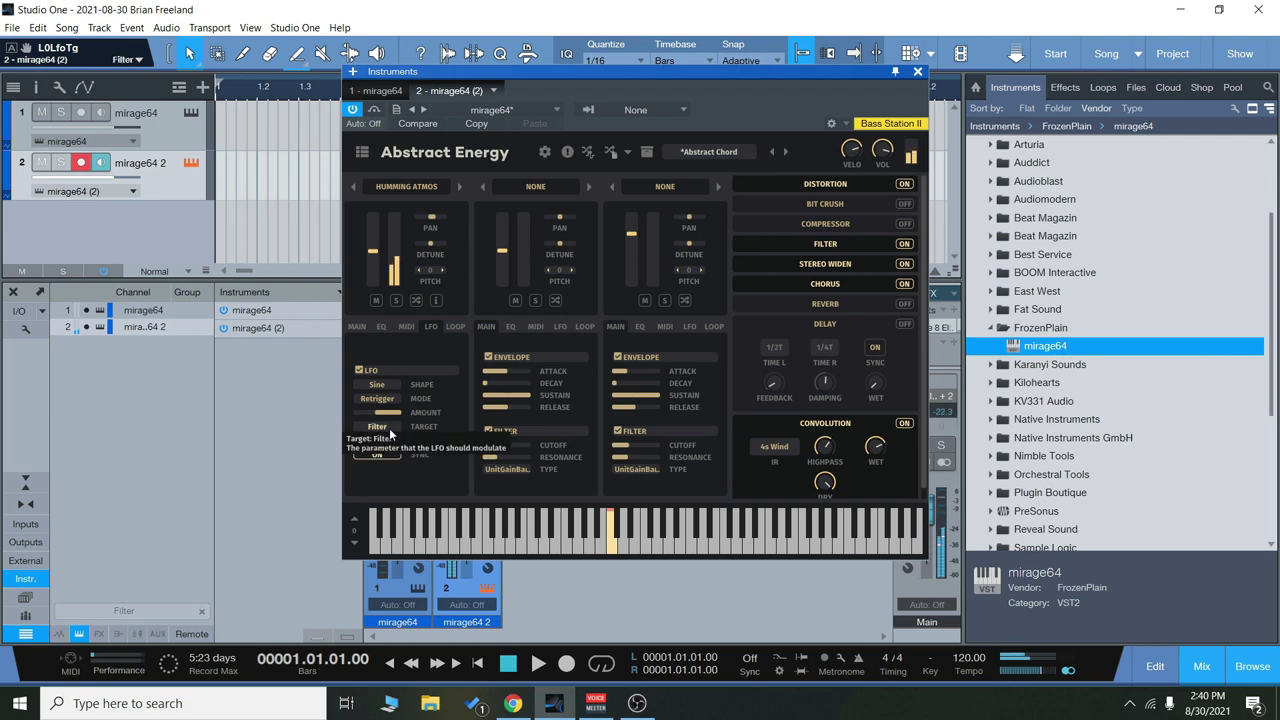
# Step: Expand the Filter effect, raise its resonance and set its cutoff to 564 Hz
pyautogui.click(861, 243)
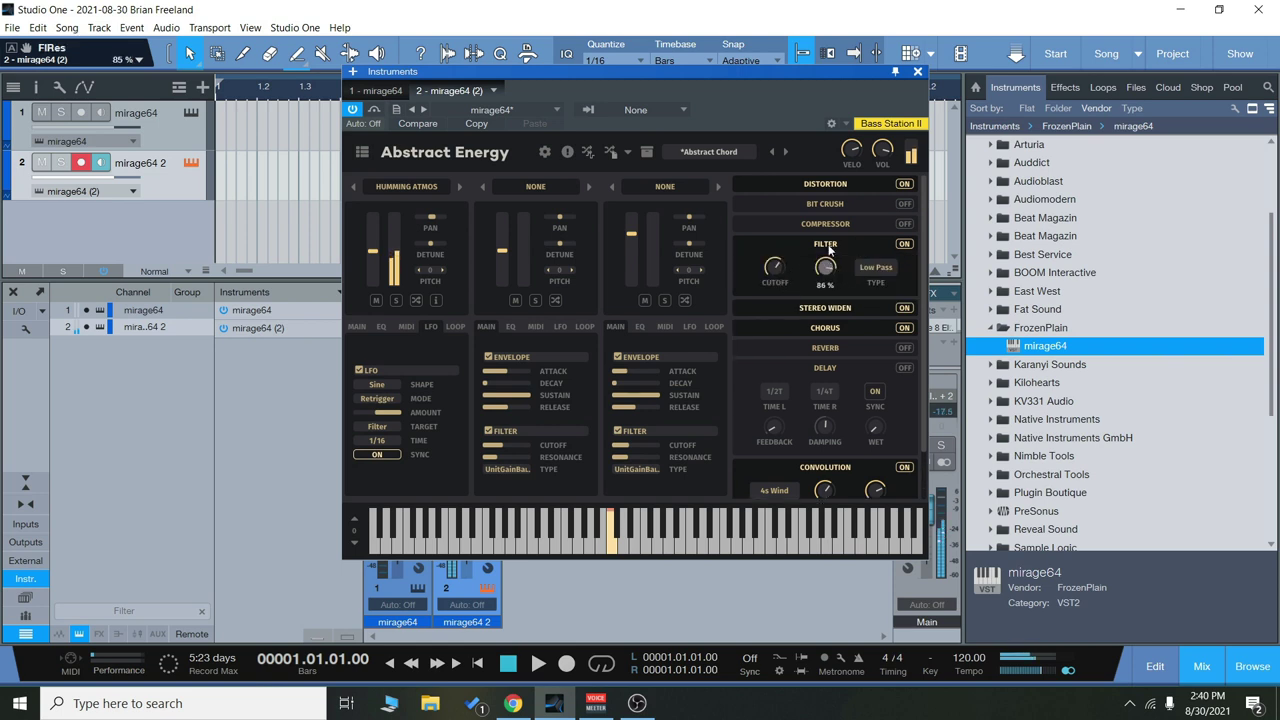
pyautogui.moveTo(777, 260)
pyautogui.moveTo(777, 262); pyautogui.dragTo(804, 362)
# Step: Load the Chordal 2 atmosphere into the second layer and the Piercing atmosphere into the third layer
pyautogui.click(535, 187)
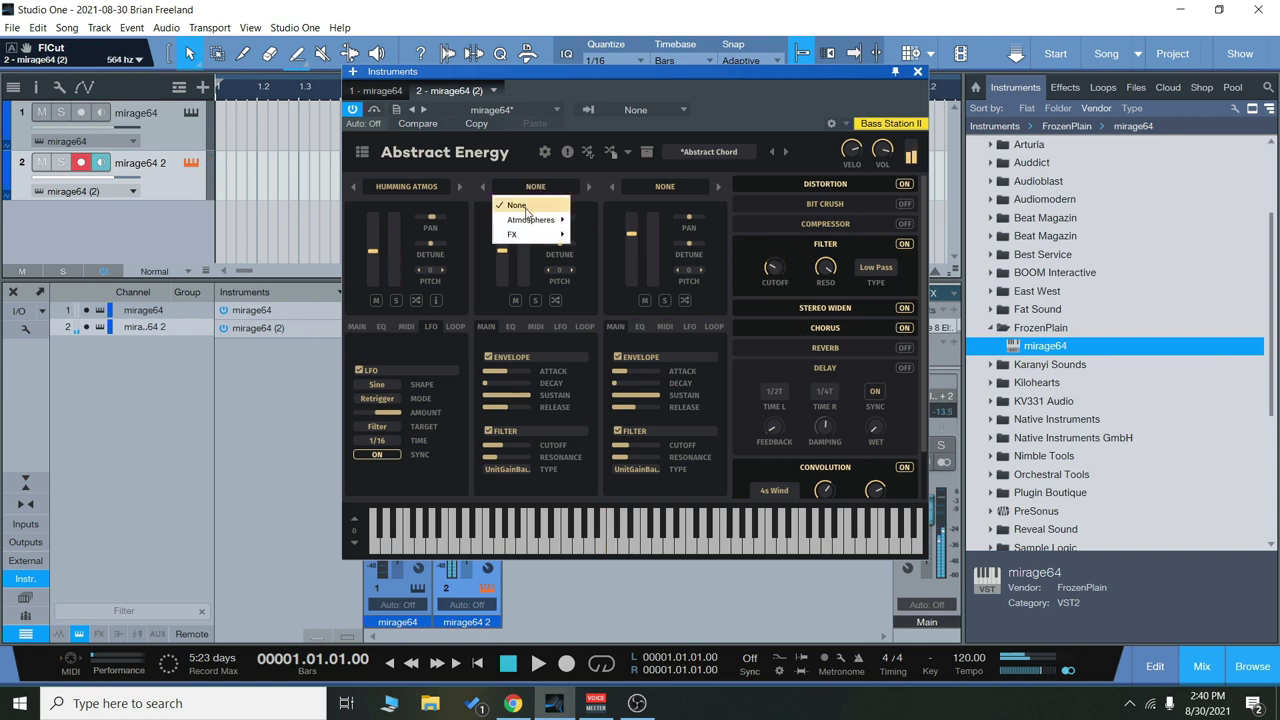
pyautogui.moveTo(530, 220)
pyautogui.click(634, 257)
pyautogui.click(665, 187)
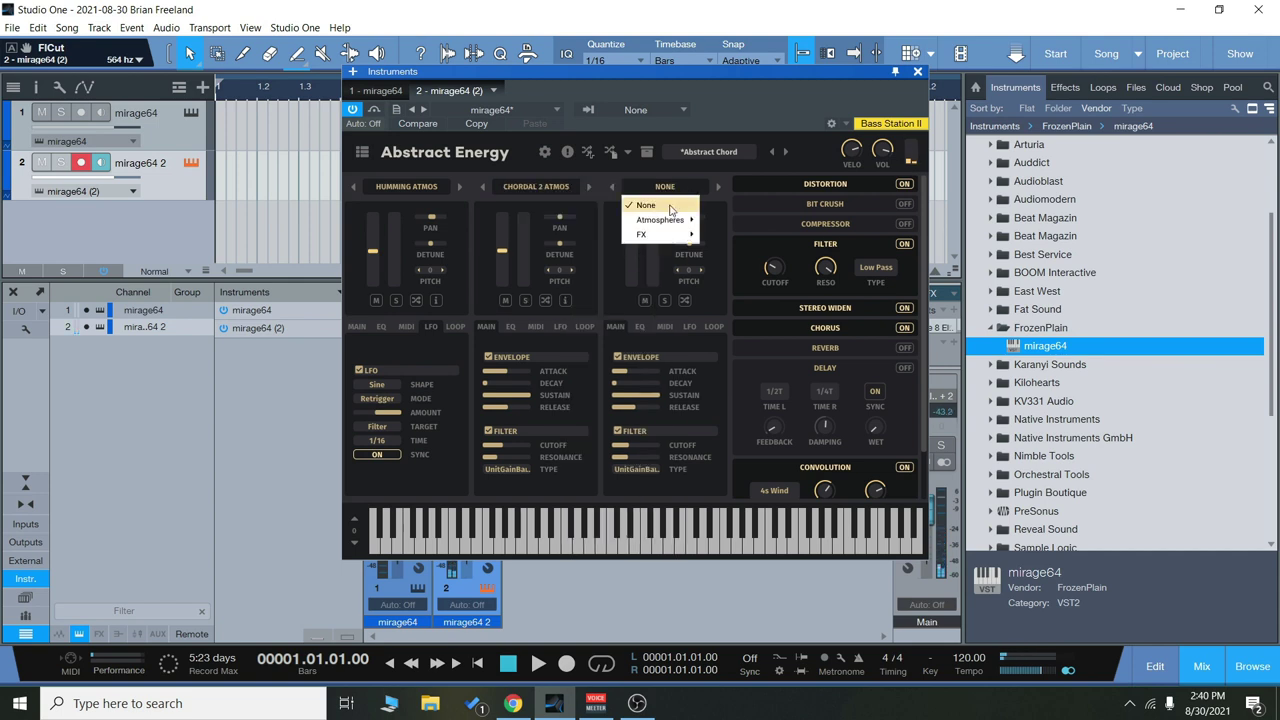
pyautogui.moveTo(662, 220)
pyautogui.click(738, 476)
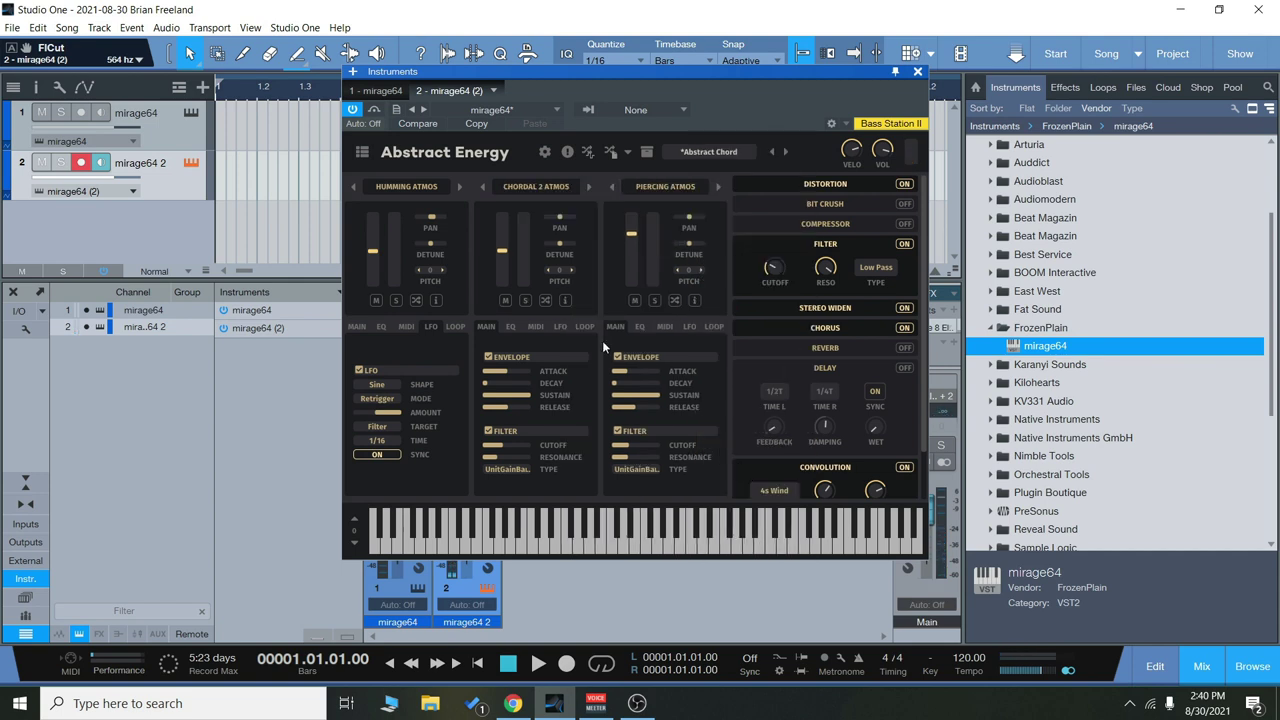
# Step: Lower the volume of the Piercing Atmos layer
pyautogui.moveTo(635, 233); pyautogui.dragTo(629, 264)
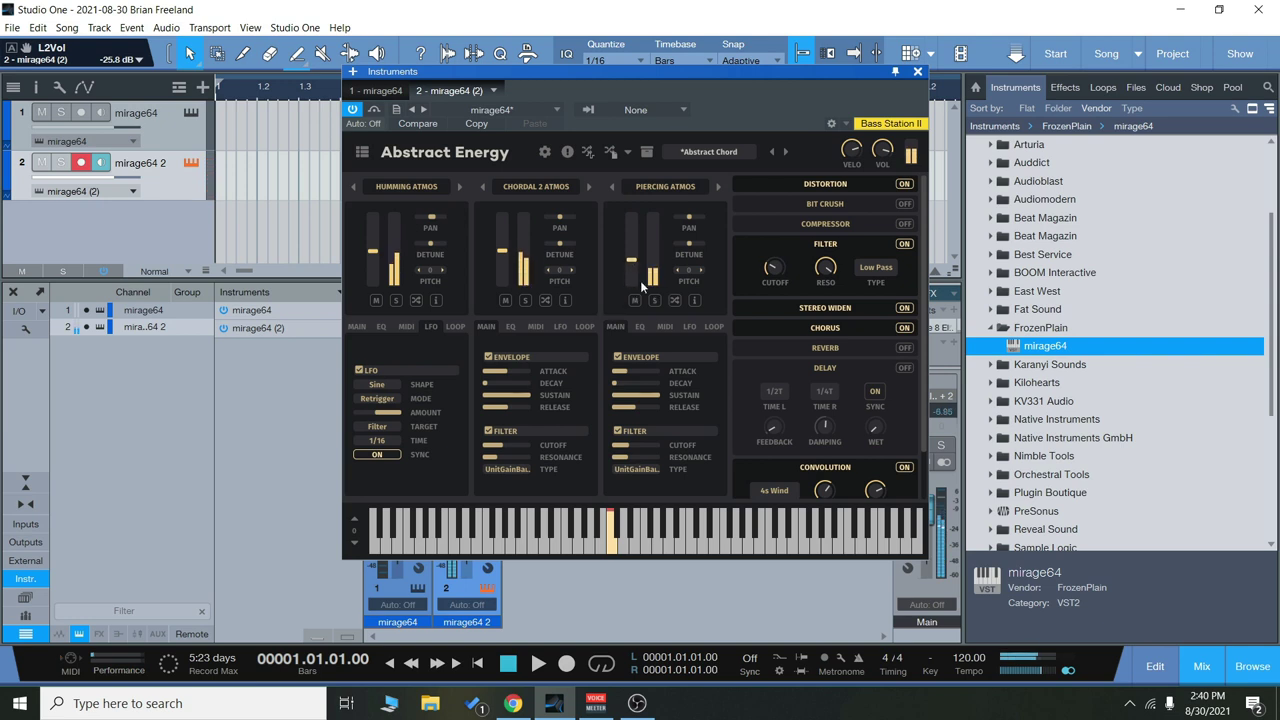
pyautogui.moveTo(629, 262)
pyautogui.mouseDown()
pyautogui.moveTo(635, 235)
pyautogui.moveTo(637, 261)
pyautogui.mouseUp()
# Step: Set the Humming Atmos layer's LFO target to Volume and keep its amount at 100%
pyautogui.click(388, 424)
pyautogui.click(388, 424)
pyautogui.click(393, 447)
pyautogui.moveTo(390, 414)
pyautogui.mouseDown()
pyautogui.moveTo(347, 416)
pyautogui.moveTo(400, 425)
pyautogui.mouseUp()
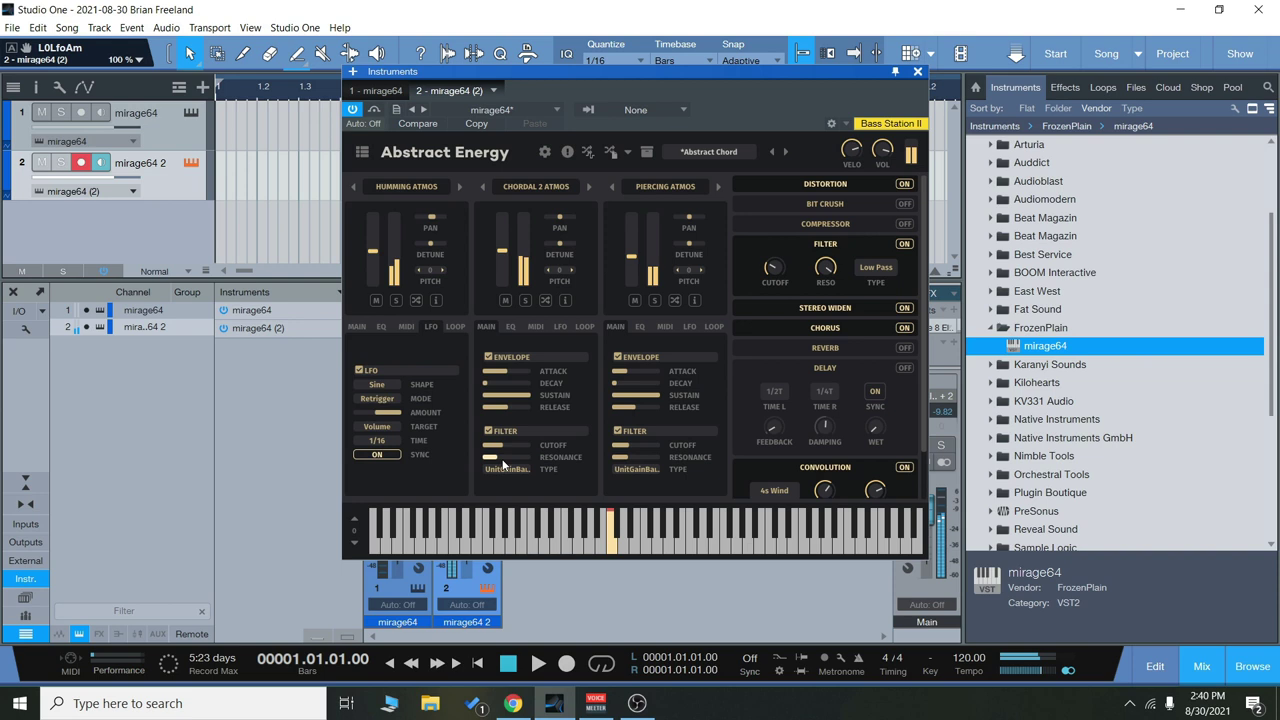
# Step: Enable the LFOs of the Chordal 2 Atmos and Piercing Atmos layers and raise both amounts to 100%
pyautogui.click(560, 327)
pyautogui.click(488, 370)
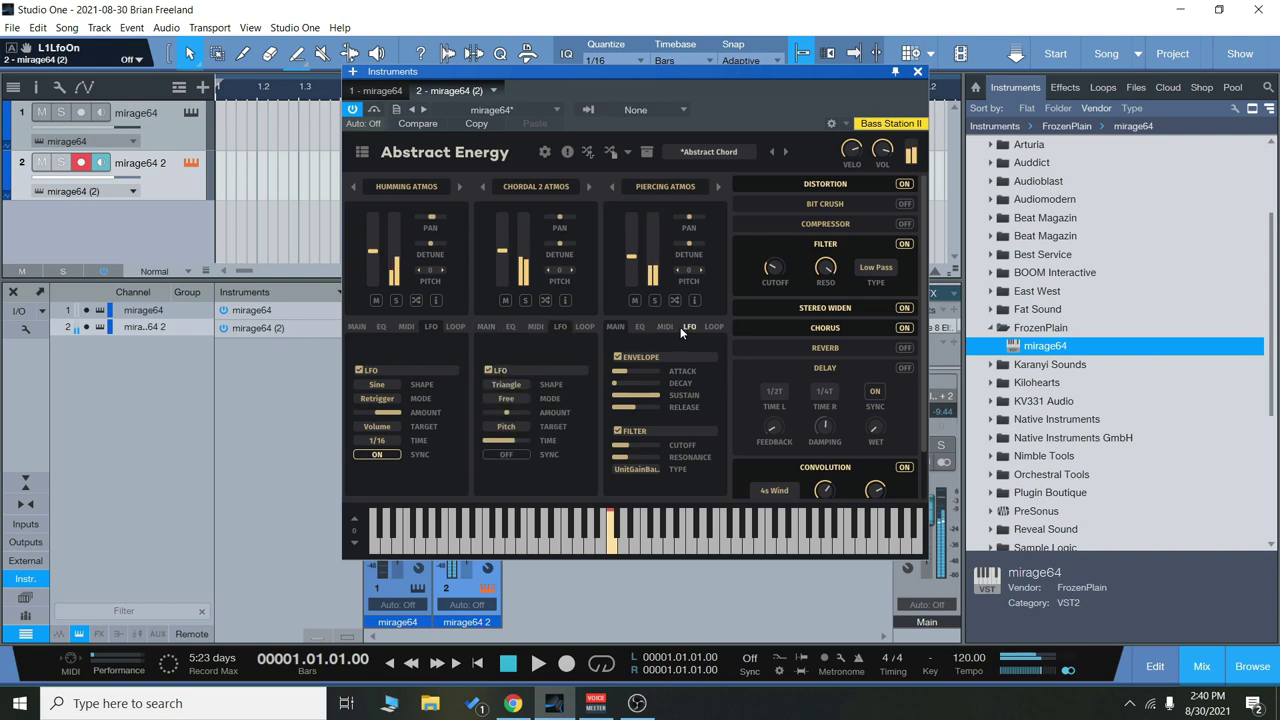
pyautogui.click(682, 327)
pyautogui.click(617, 370)
pyautogui.moveTo(512, 415); pyautogui.dragTo(630, 420)
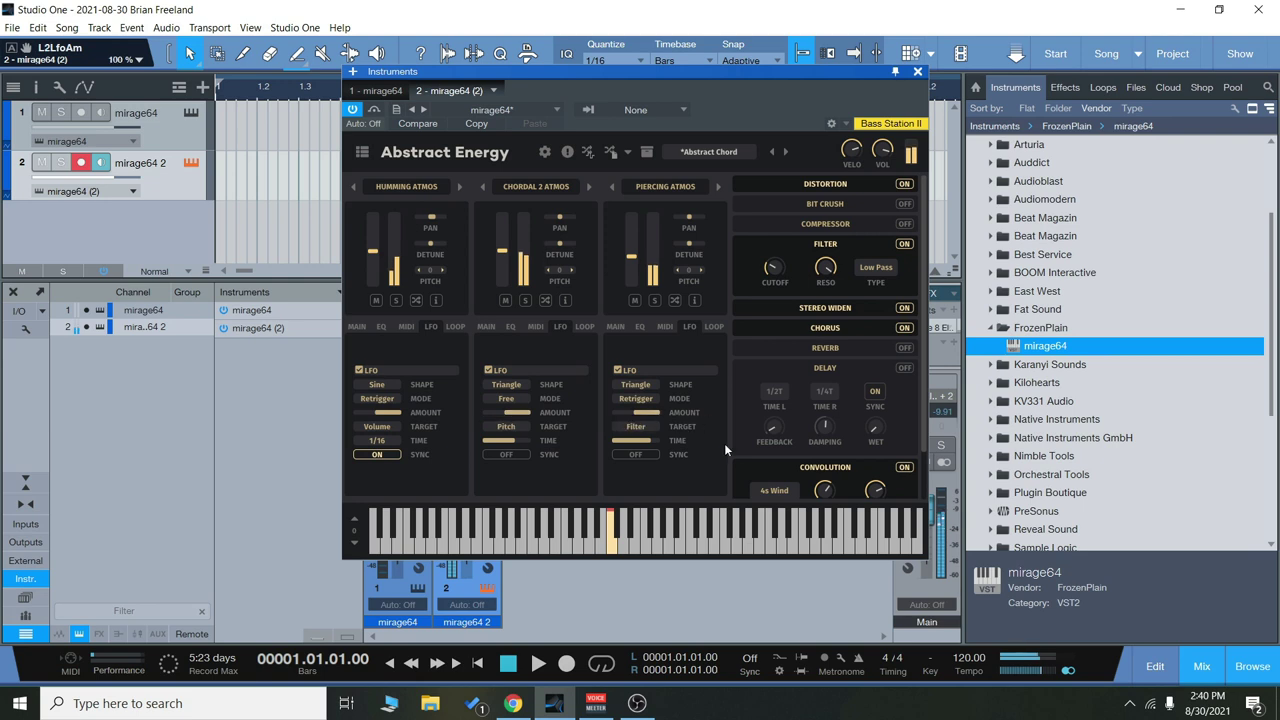
# Step: Sync both new LFOs to the host, setting the time to 1/2 for Chordal 2 Atmos and 1/4 for Piercing Atmos
pyautogui.click(639, 454)
pyautogui.click(506, 451)
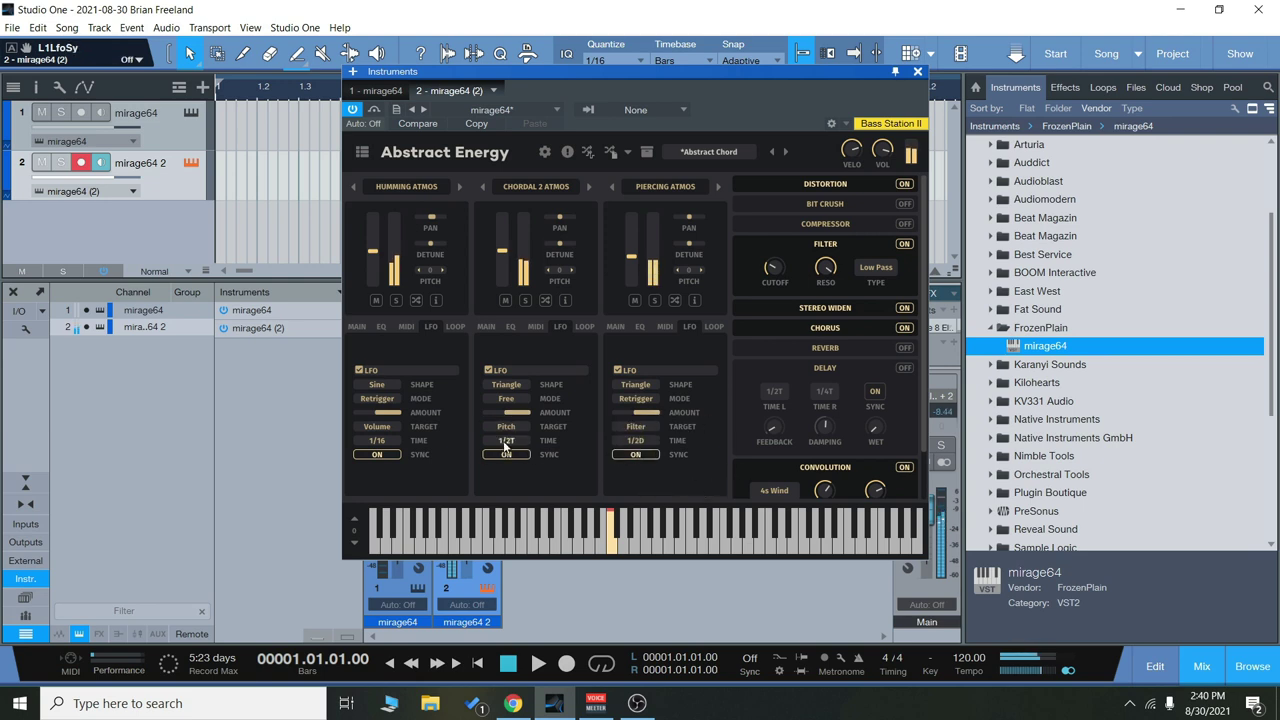
pyautogui.click(506, 442)
pyautogui.click(545, 403)
pyautogui.click(638, 442)
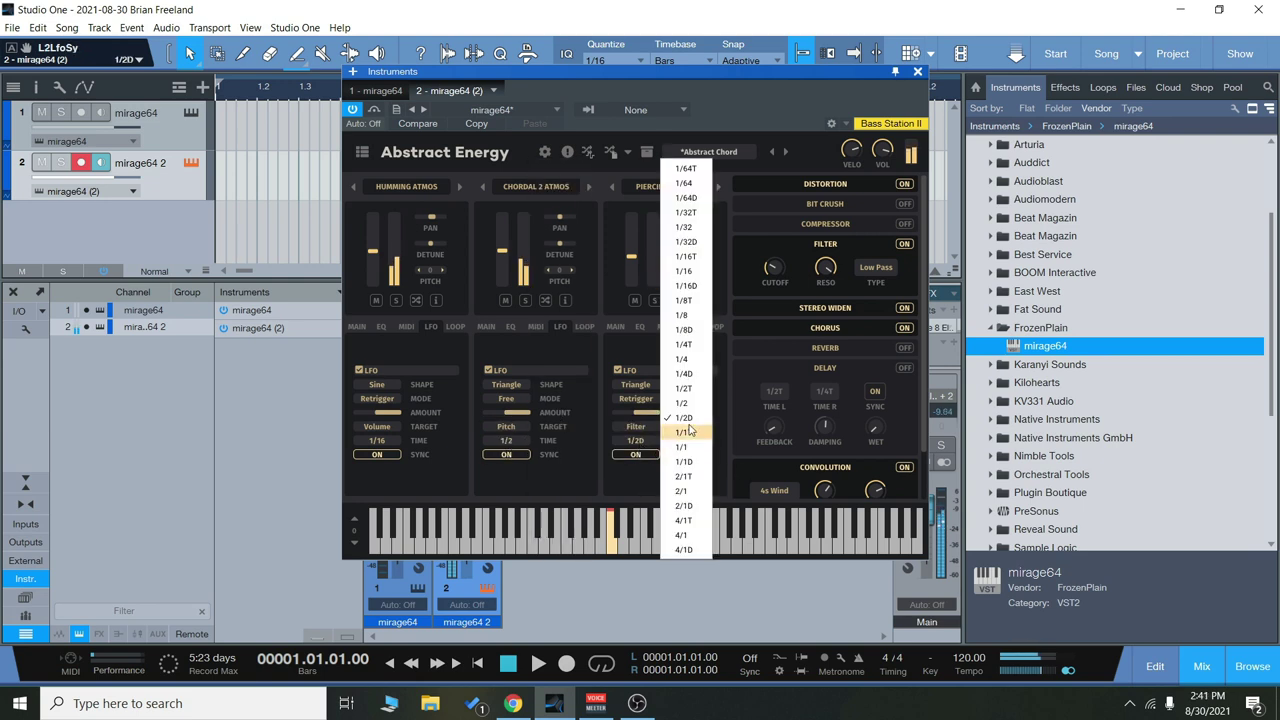
pyautogui.click(688, 360)
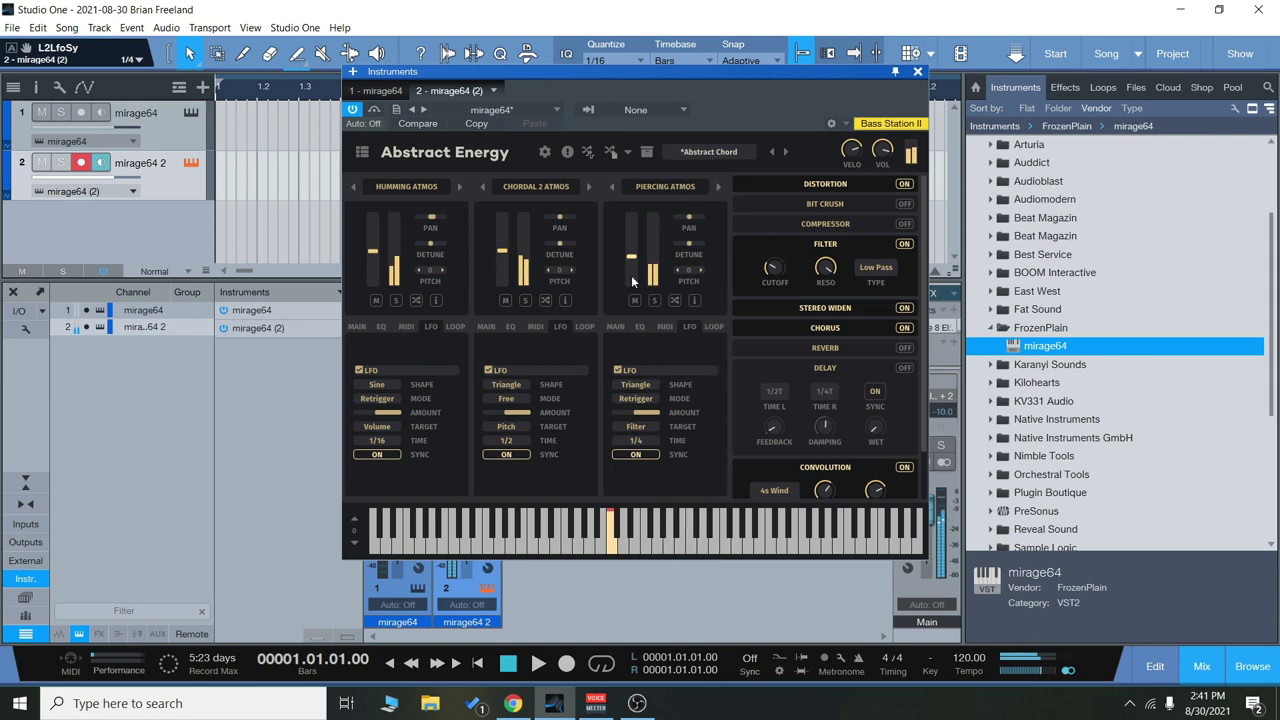
# Step: Raise the Piercing Atmos layer's volume to near its maximum and lower the Chordal 2 Atmos layer's volume
pyautogui.moveTo(631, 275); pyautogui.dragTo(646, 189)
pyautogui.moveTo(501, 251); pyautogui.dragTo(520, 283)
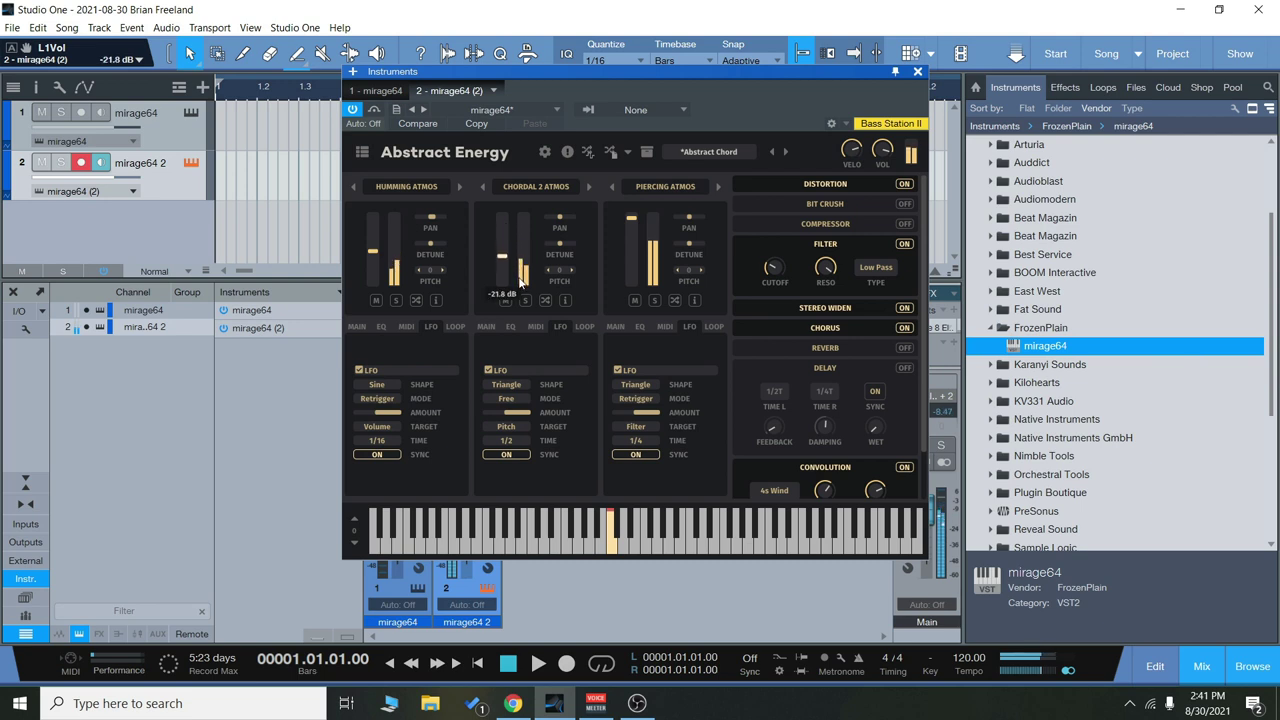
# Step: Set the LFO target to Volume for the Chordal 2 Atmos layer and to Pan for the Piercing Atmos layer
pyautogui.click(514, 426)
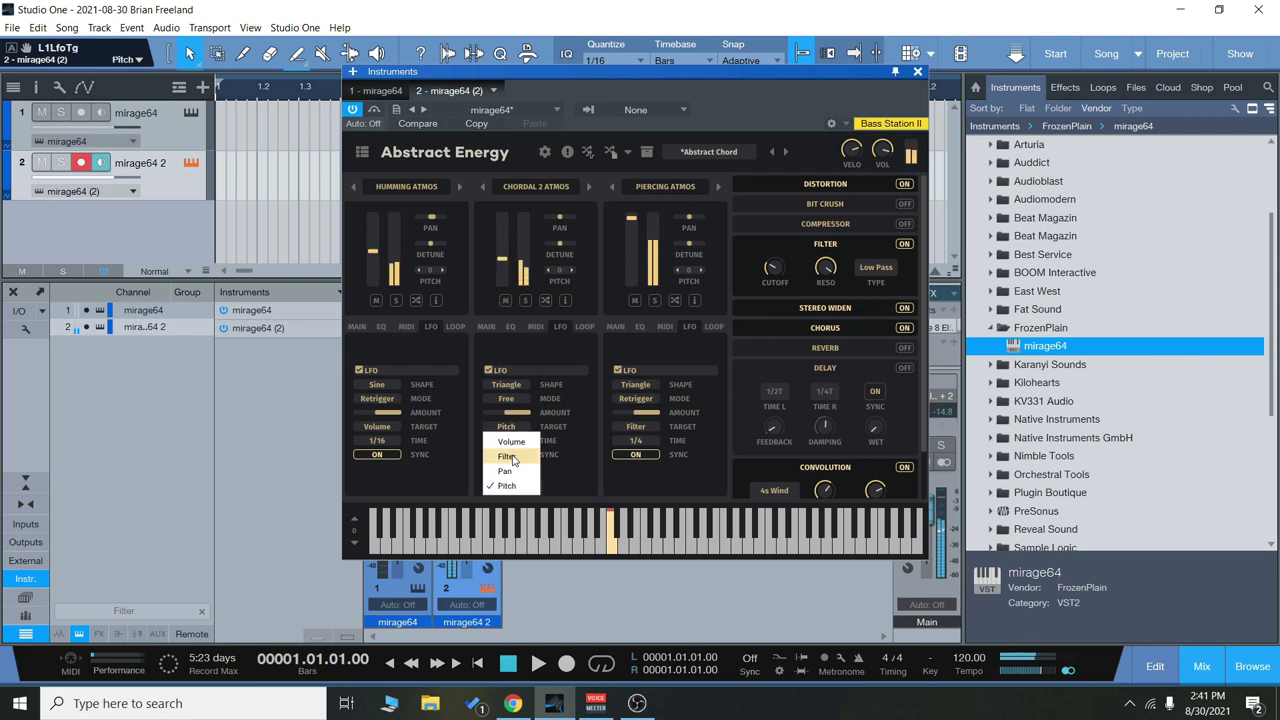
pyautogui.click(511, 441)
pyautogui.click(639, 426)
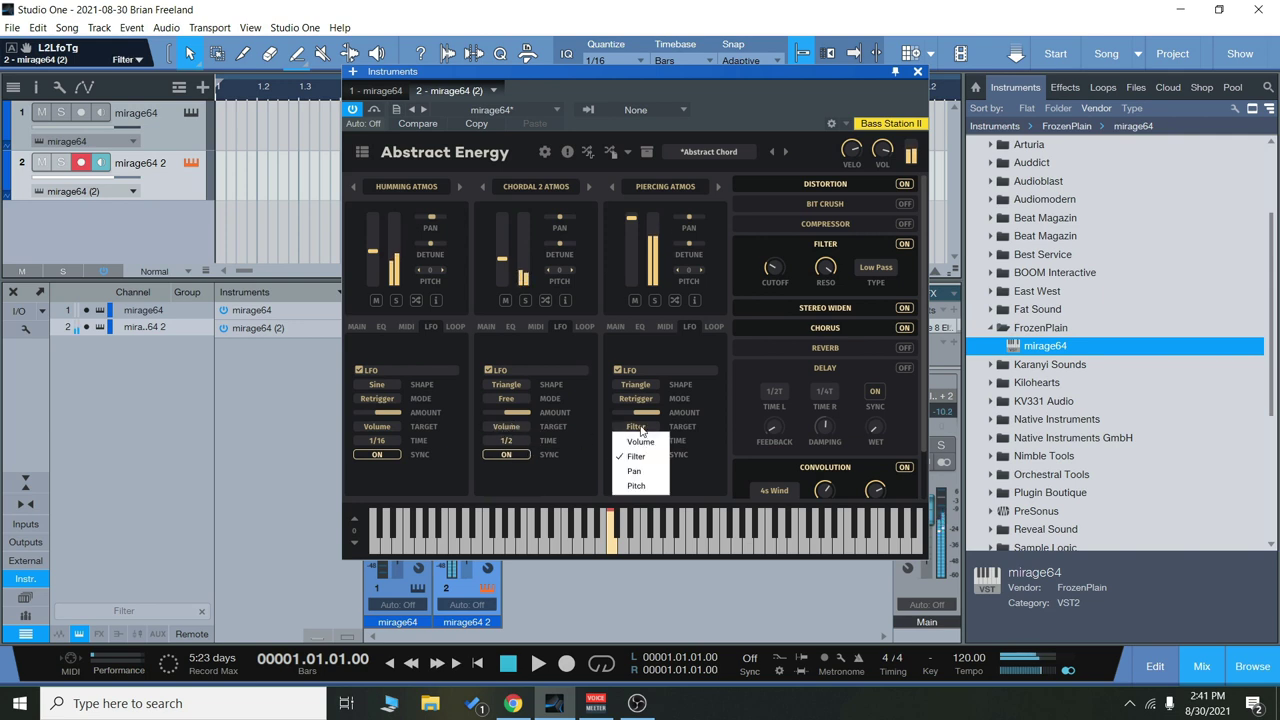
pyautogui.click(636, 471)
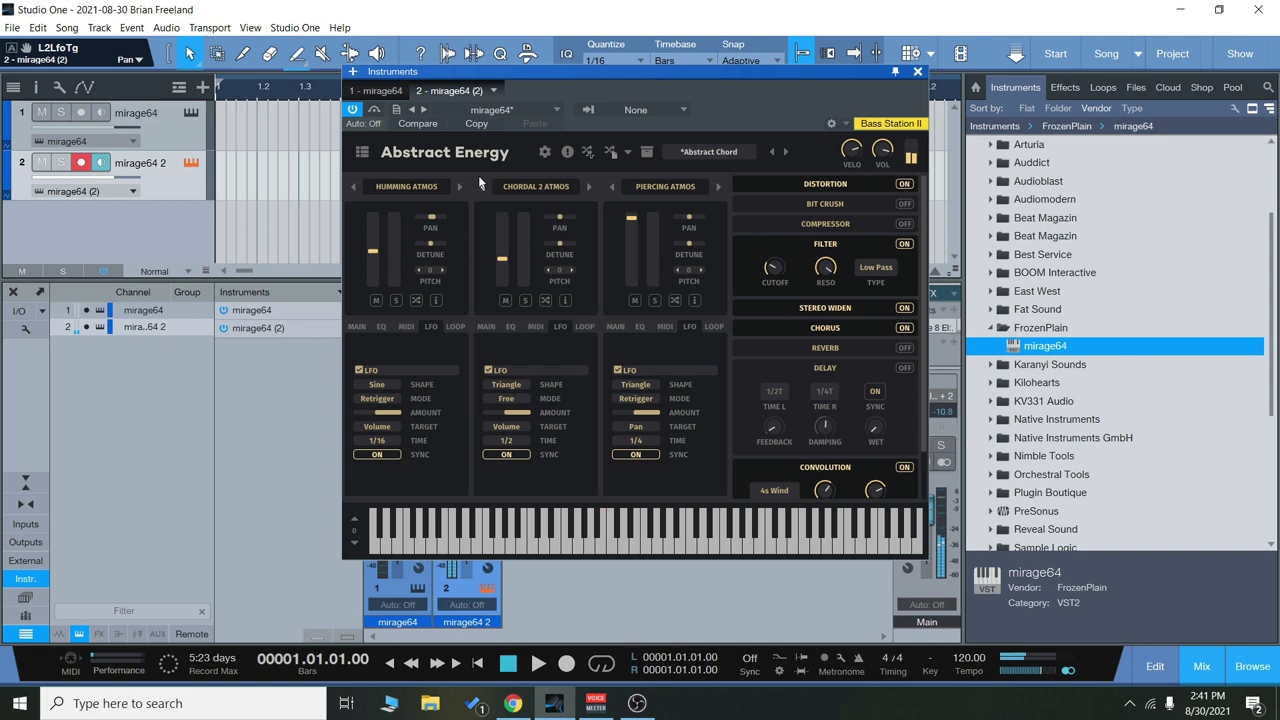
# Step: Load the Feedback Loops library and turn off LFO sync on all three layers
pyautogui.click(362, 152)
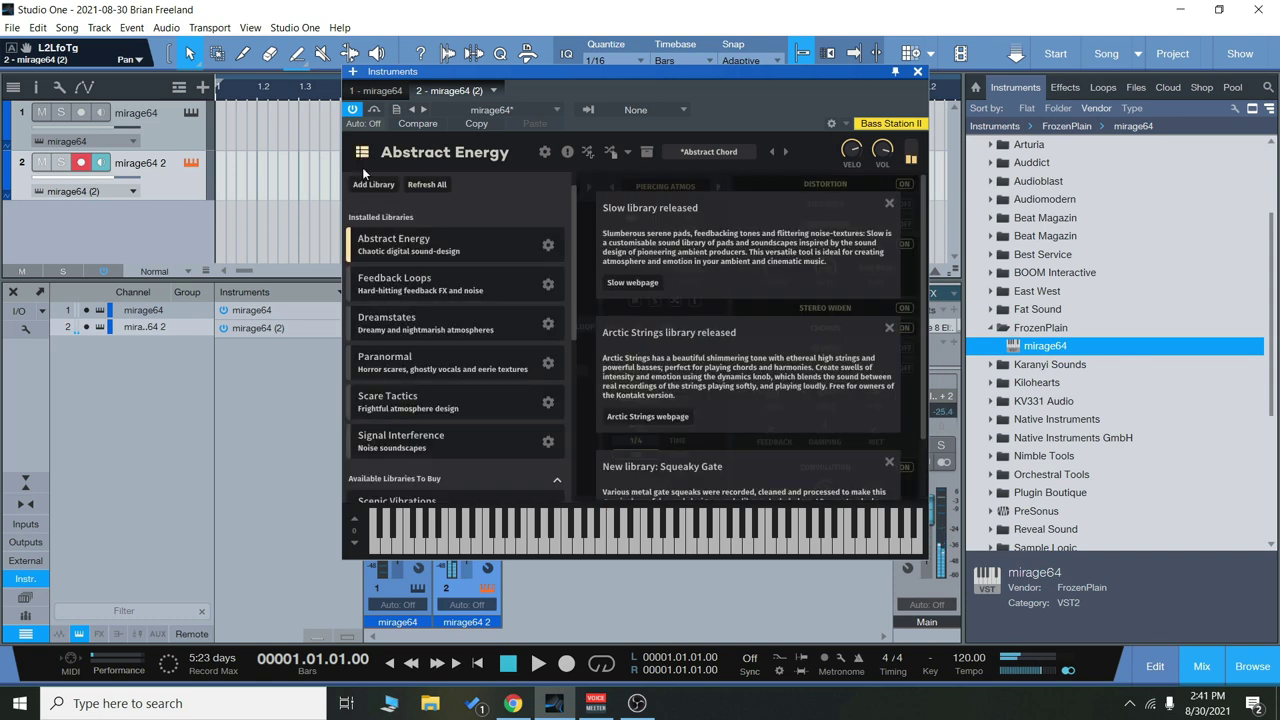
pyautogui.click(471, 289)
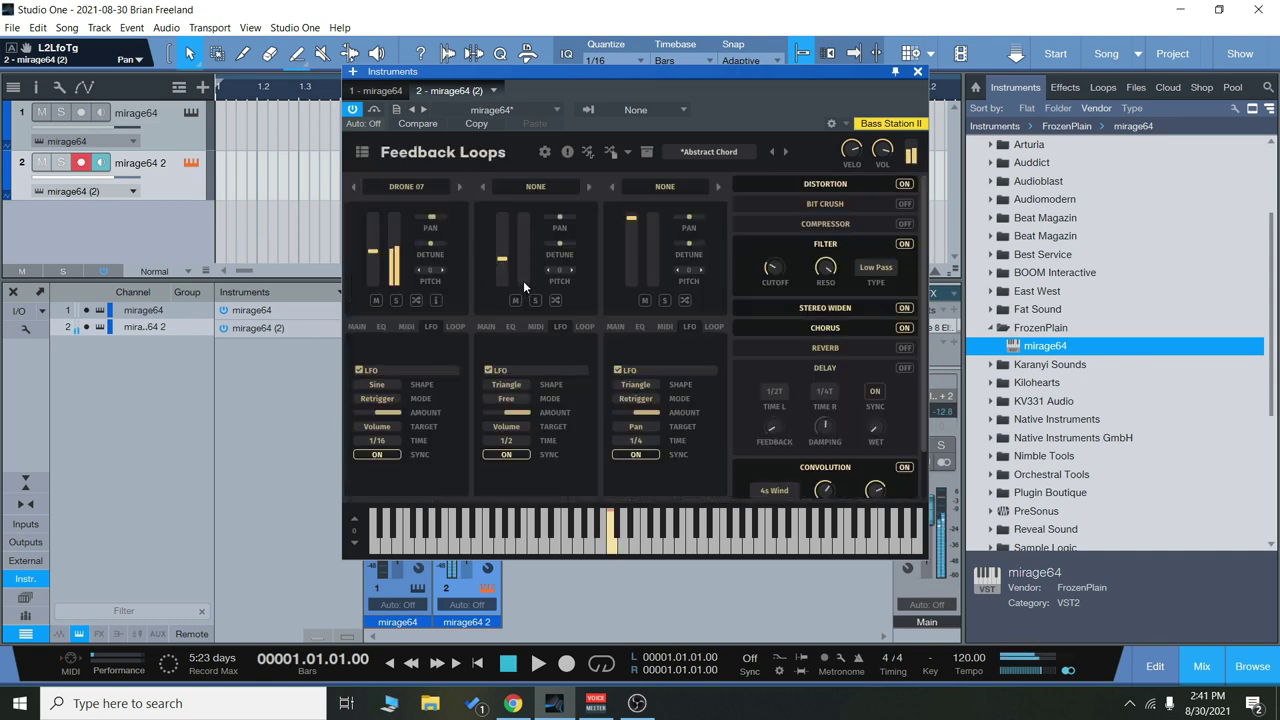
pyautogui.click(381, 456)
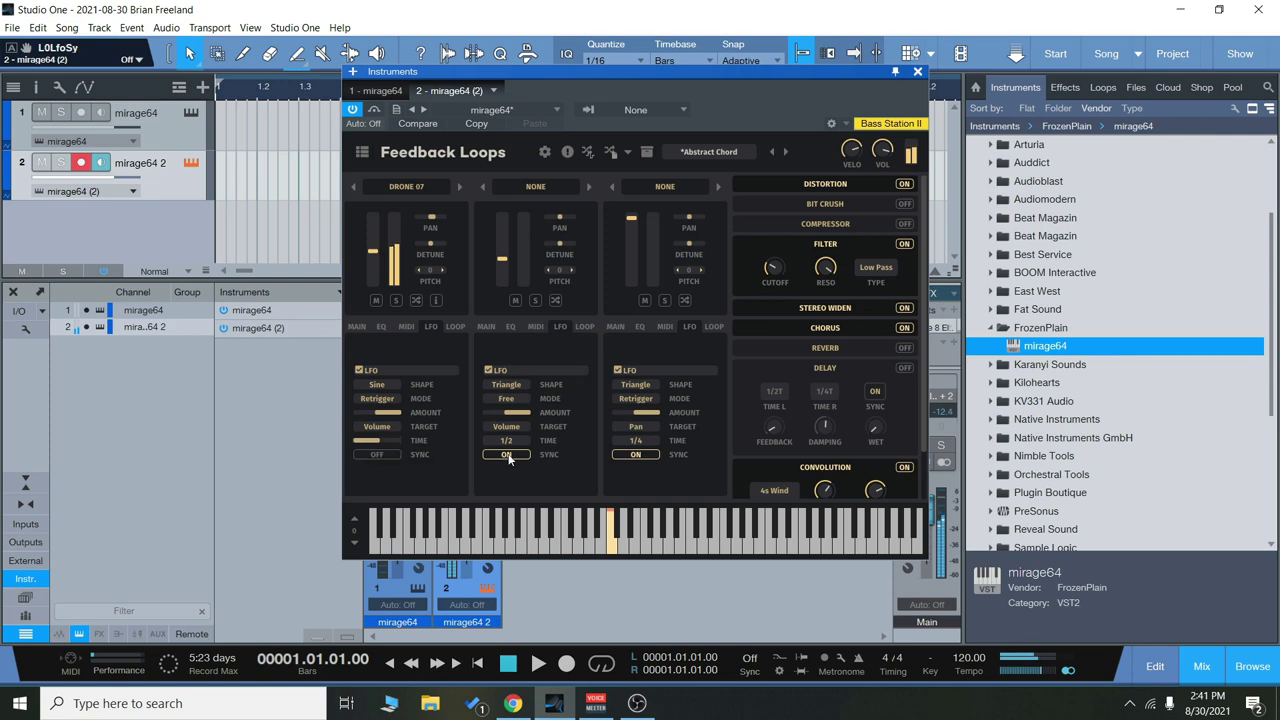
pyautogui.click(506, 455)
pyautogui.click(636, 455)
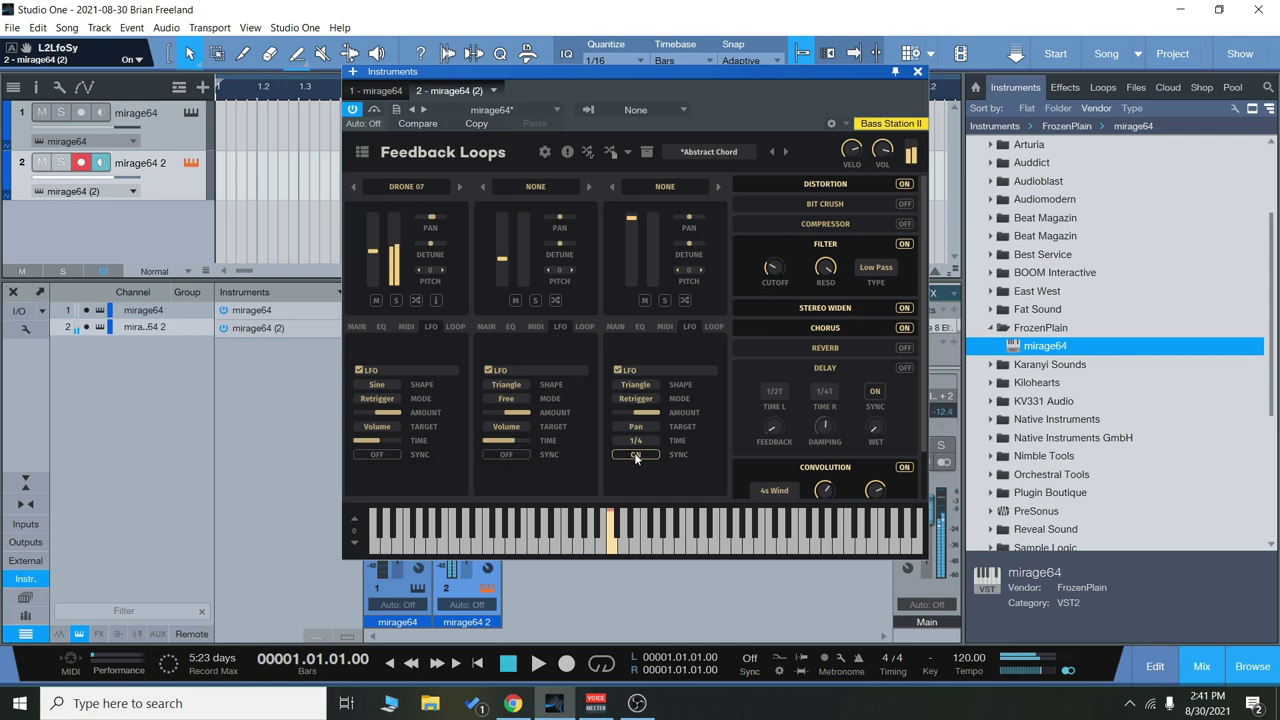
# Step: Turn the first layer's LFO sync back on, trying a time of 1/32 before setting it to 4/1
pyautogui.click(390, 456)
pyautogui.click(377, 440)
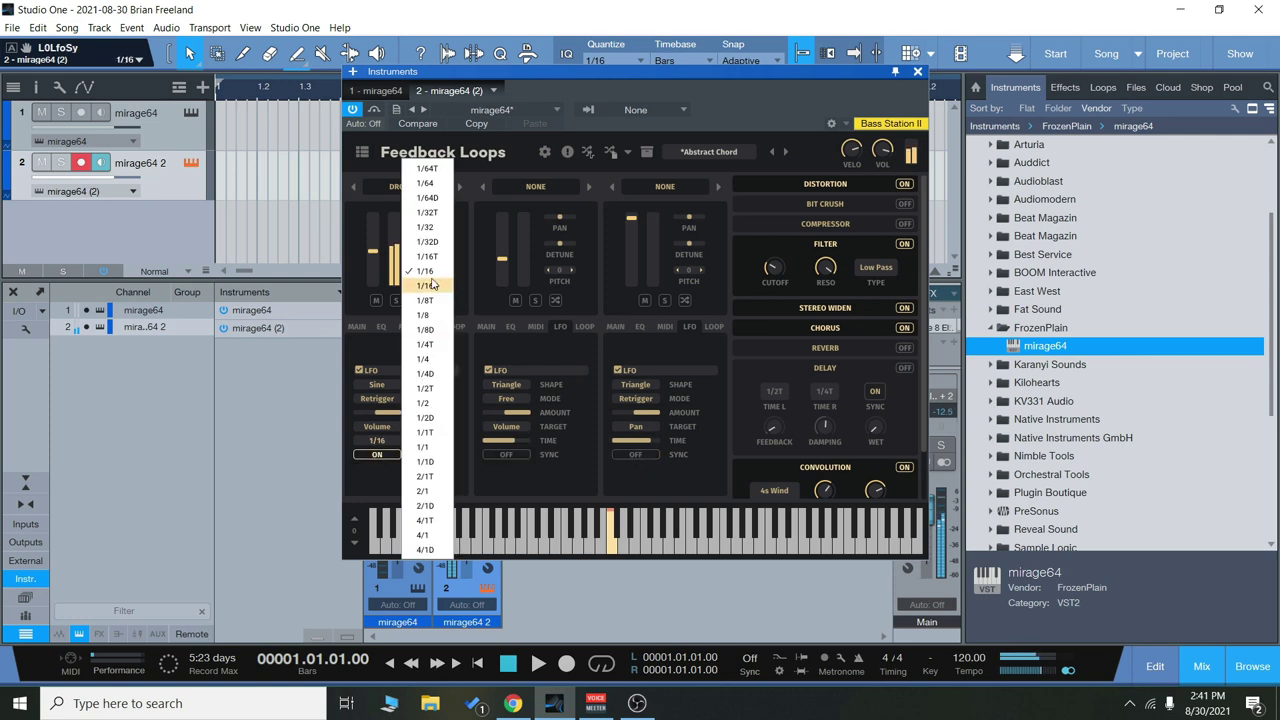
pyautogui.click(445, 228)
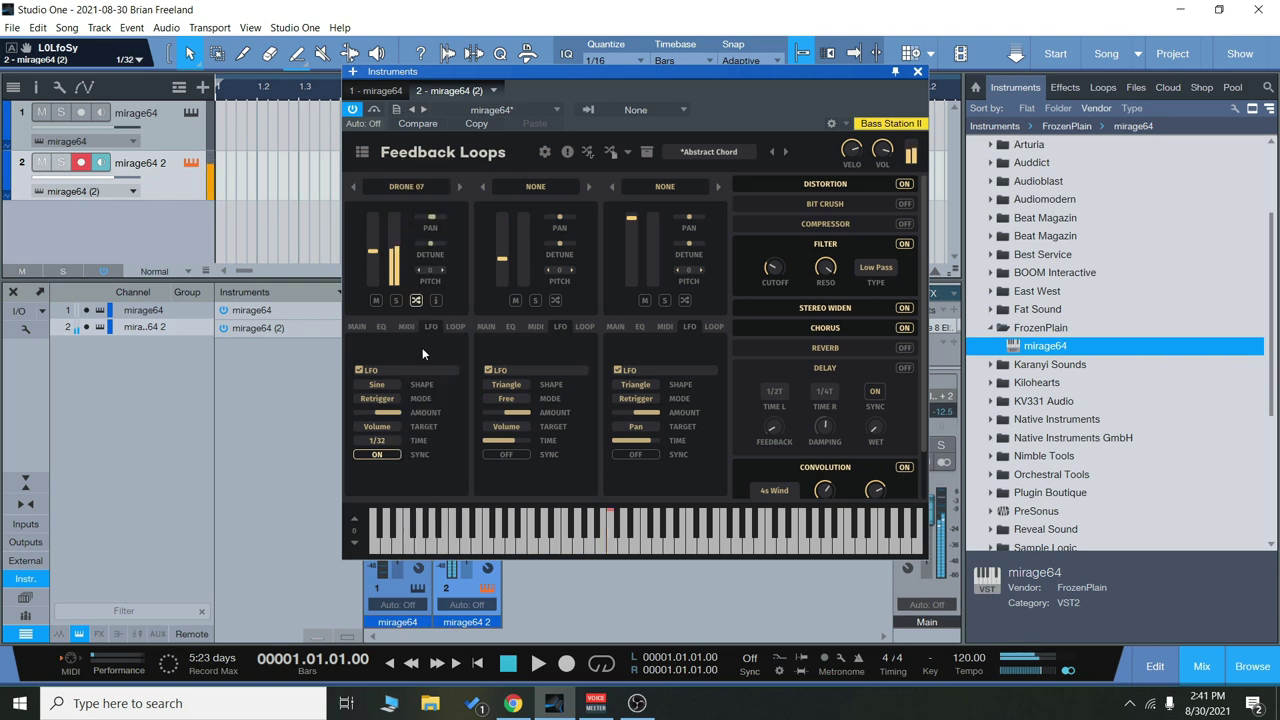
pyautogui.click(379, 441)
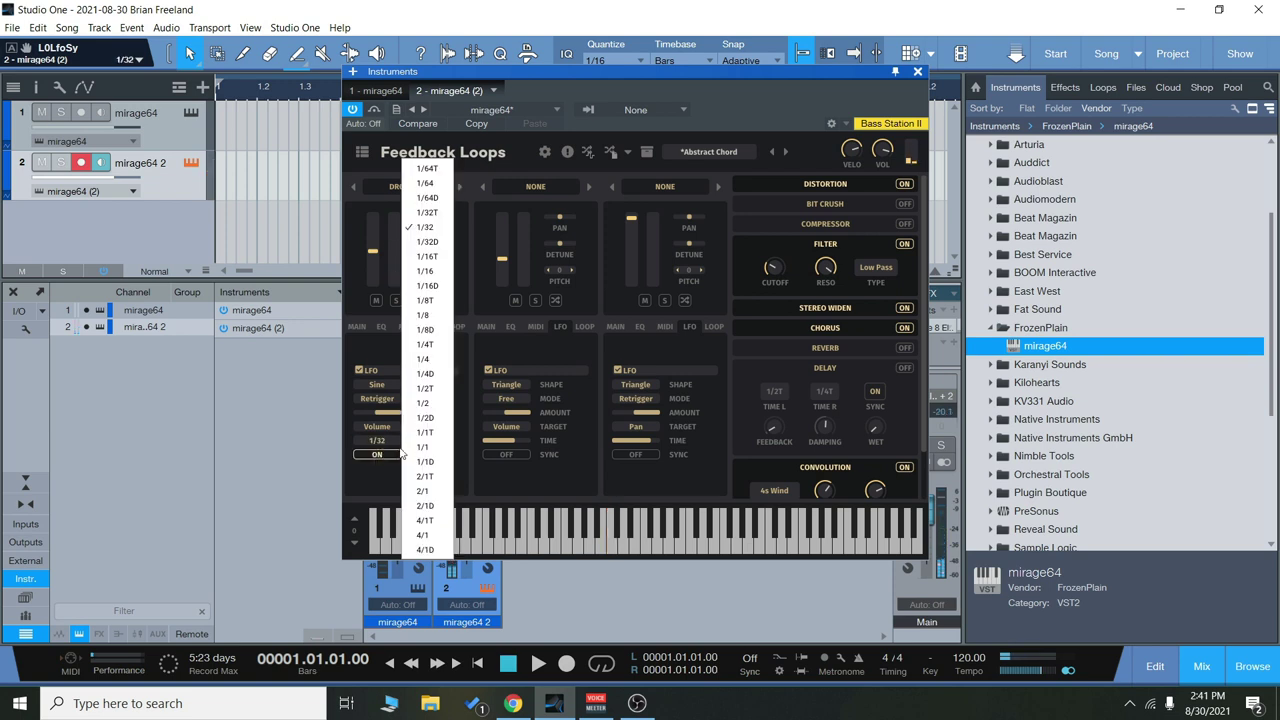
pyautogui.click(428, 531)
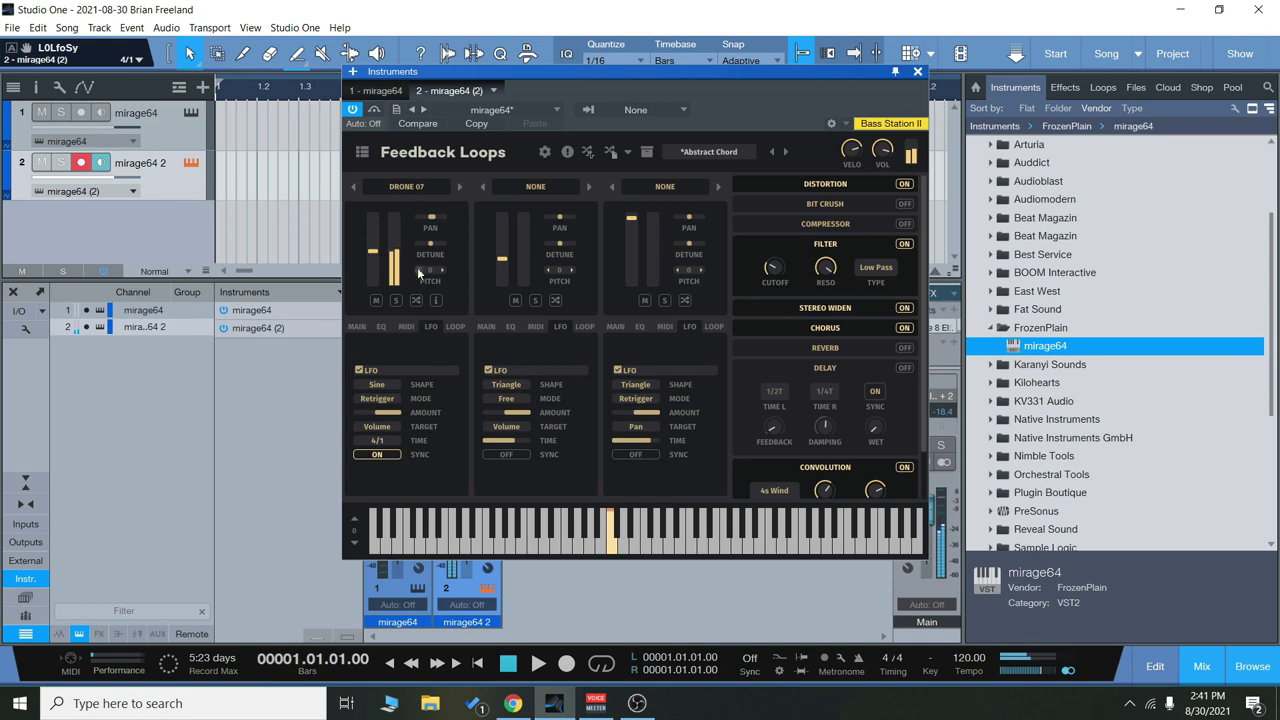
# Step: Switch the first layer to Drone 08, and load Feedback Oneshot 07 into the second layer and Drone 09 into the third
pyautogui.click(459, 187)
pyautogui.click(540, 187)
pyautogui.moveTo(523, 219)
pyautogui.moveTo(616, 235)
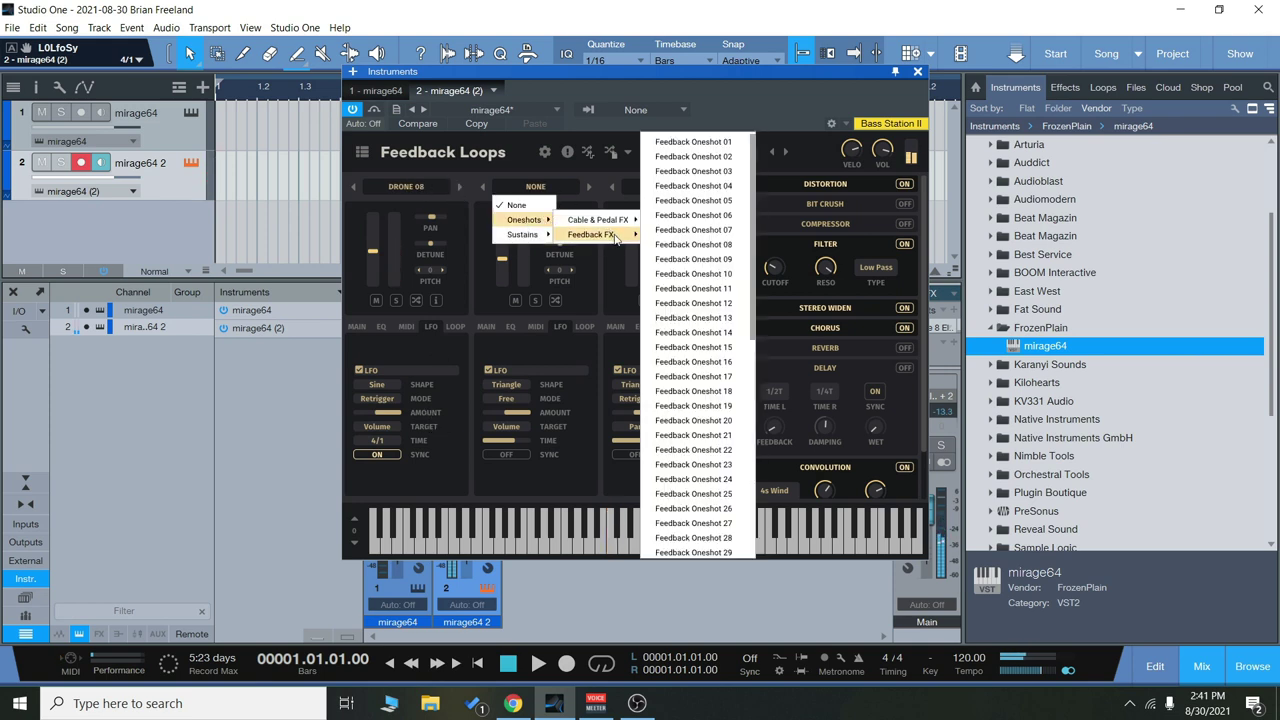
pyautogui.click(693, 229)
pyautogui.click(665, 187)
pyautogui.moveTo(712, 234)
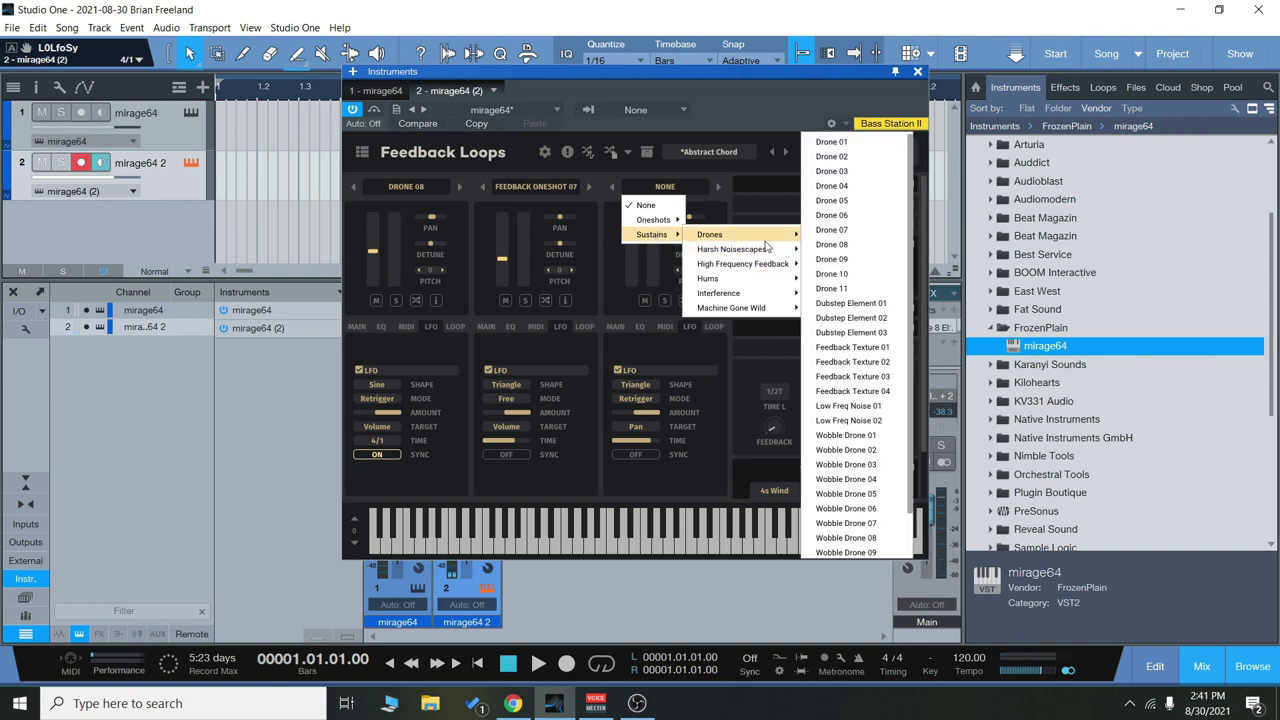
pyautogui.click(830, 270)
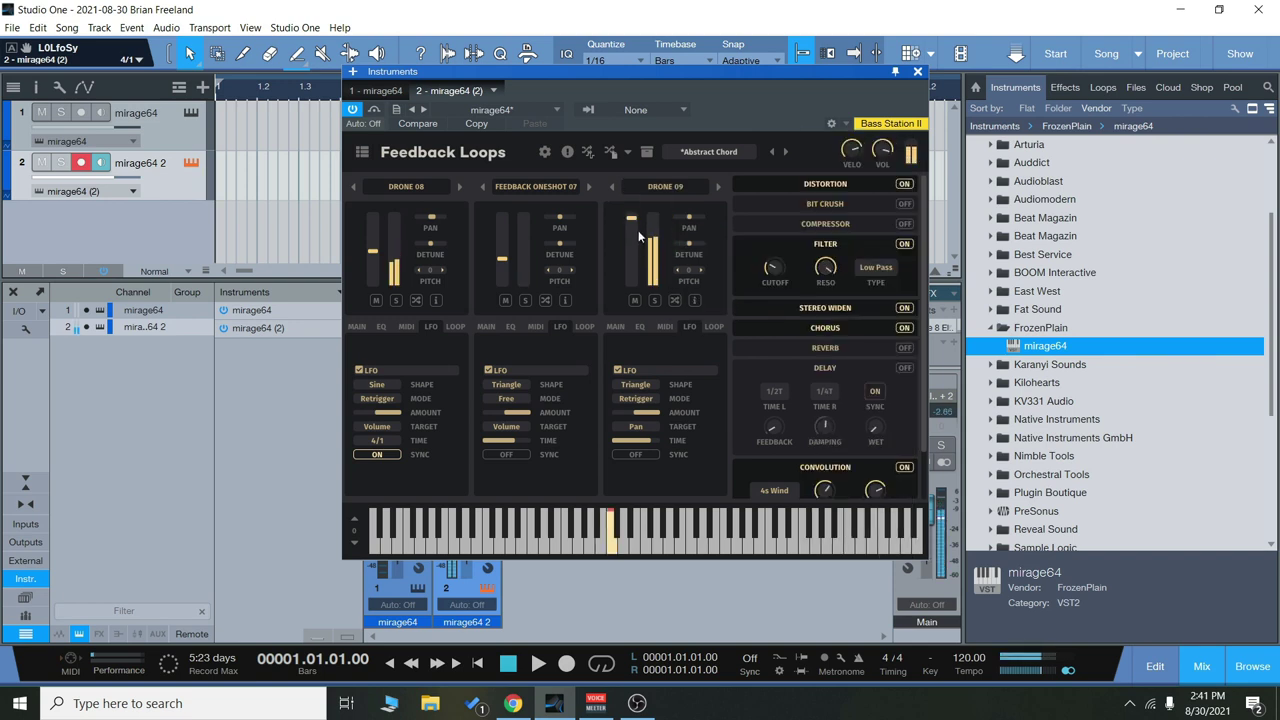
# Step: Lower the Drone 09 layer's volume and sweep the low-pass filter's cutoff and resonance
pyautogui.moveTo(632, 219); pyautogui.dragTo(628, 292)
pyautogui.moveTo(775, 265); pyautogui.dragTo(783, 222)
pyautogui.click(825, 267)
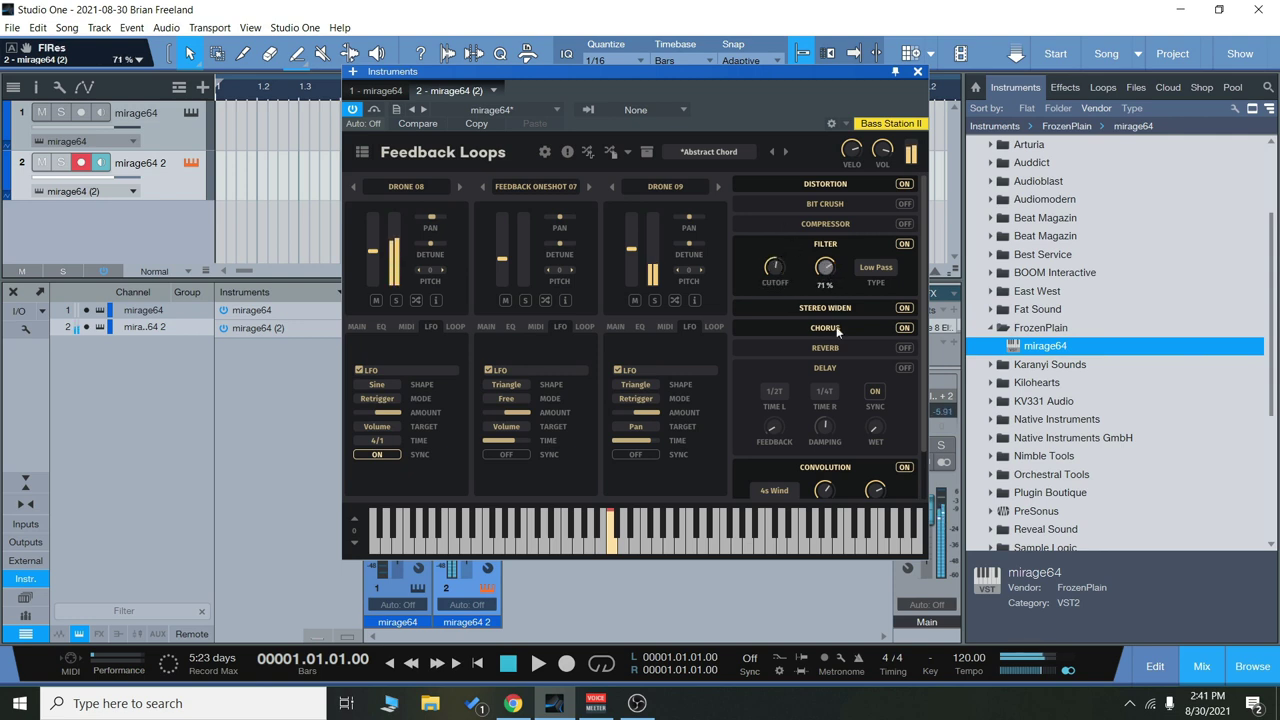
pyautogui.moveTo(775, 268); pyautogui.dragTo(793, 178)
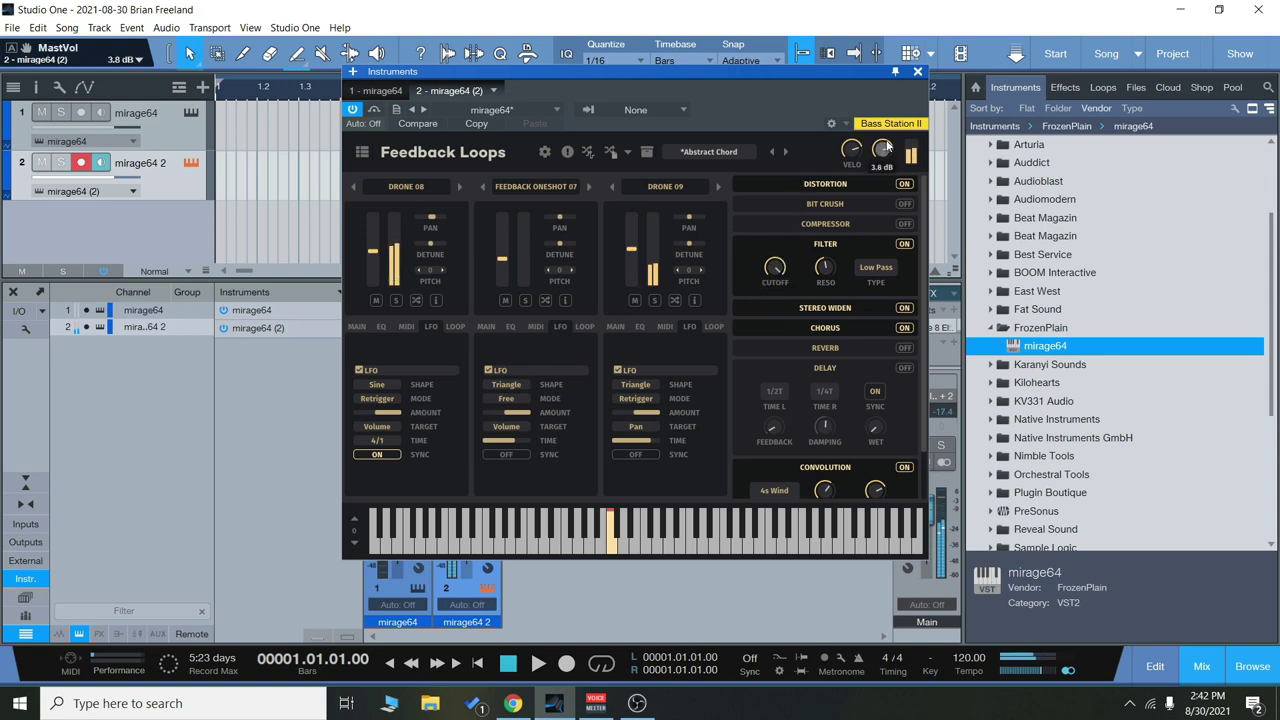
pyautogui.moveTo(825, 268); pyautogui.dragTo(839, 229)
pyautogui.moveTo(775, 268); pyautogui.dragTo(777, 298)
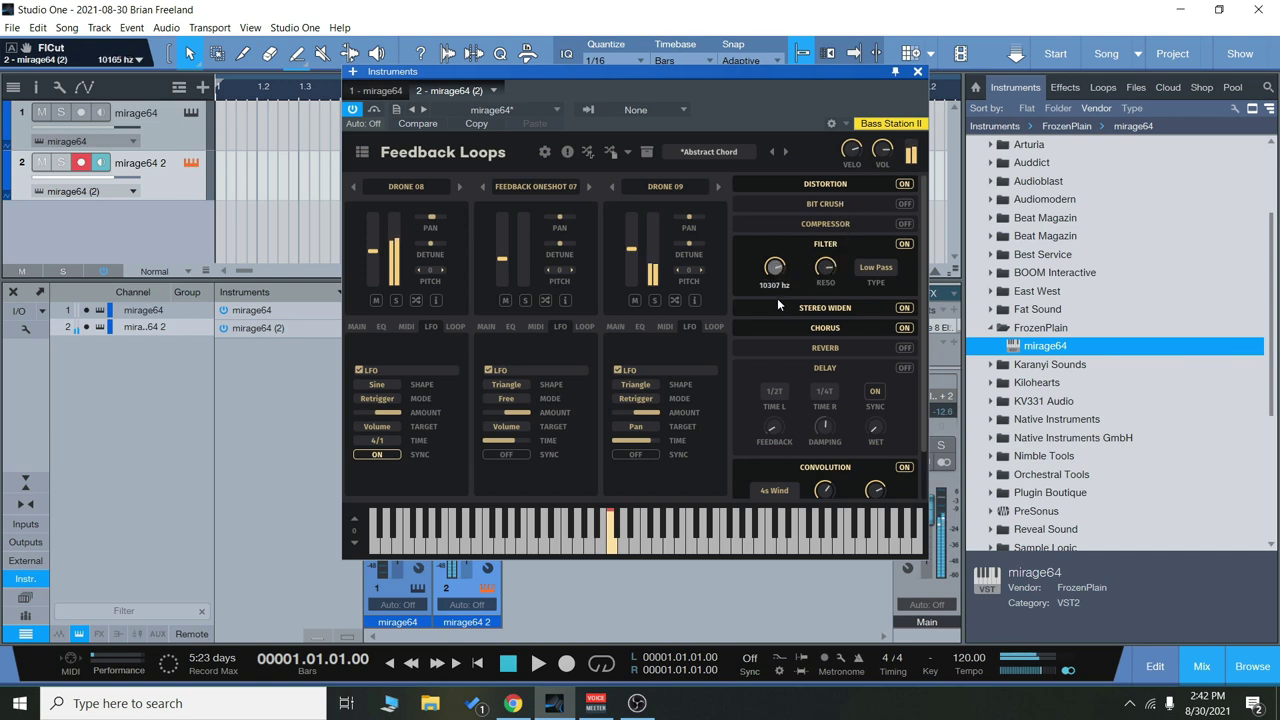
pyautogui.moveTo(780, 349); pyautogui.dragTo(789, 314)
# Step: Enable delay and reverb, raise the reverb's width and set its wet level to 76%, and open the filter cutoff to 20000 Hz
pyautogui.click(905, 348)
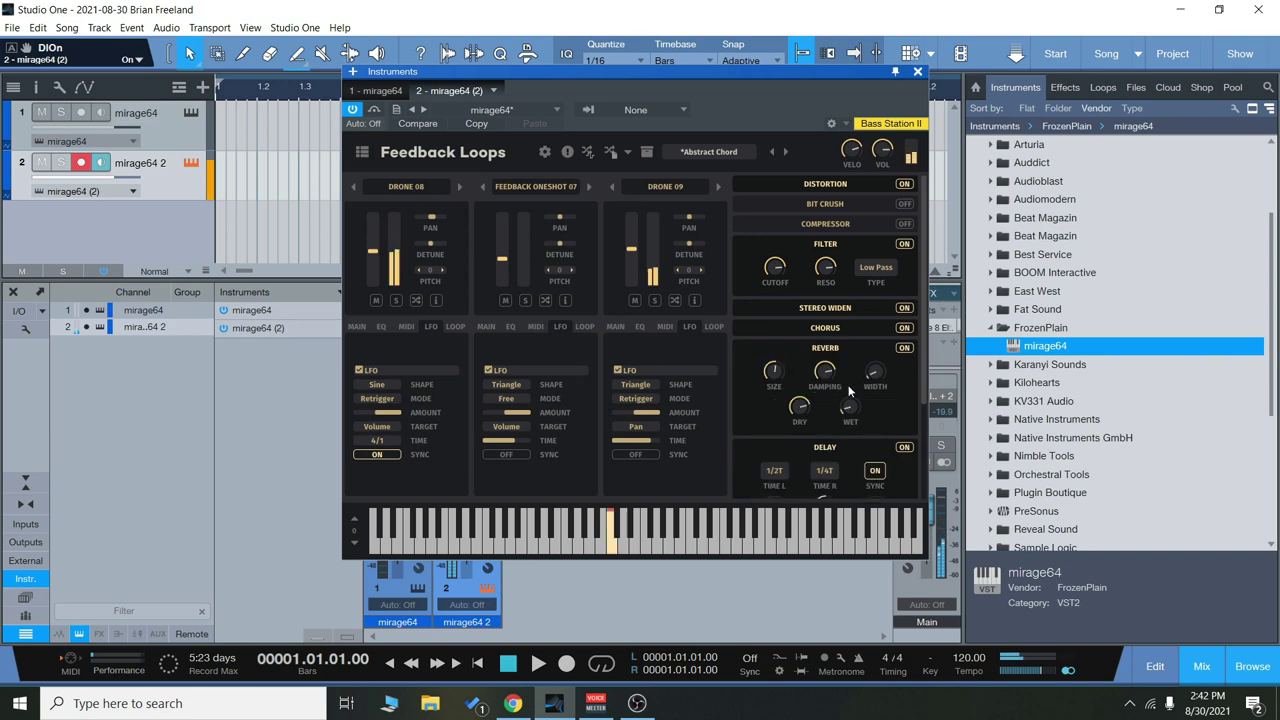
pyautogui.moveTo(873, 371); pyautogui.dragTo(844, 301)
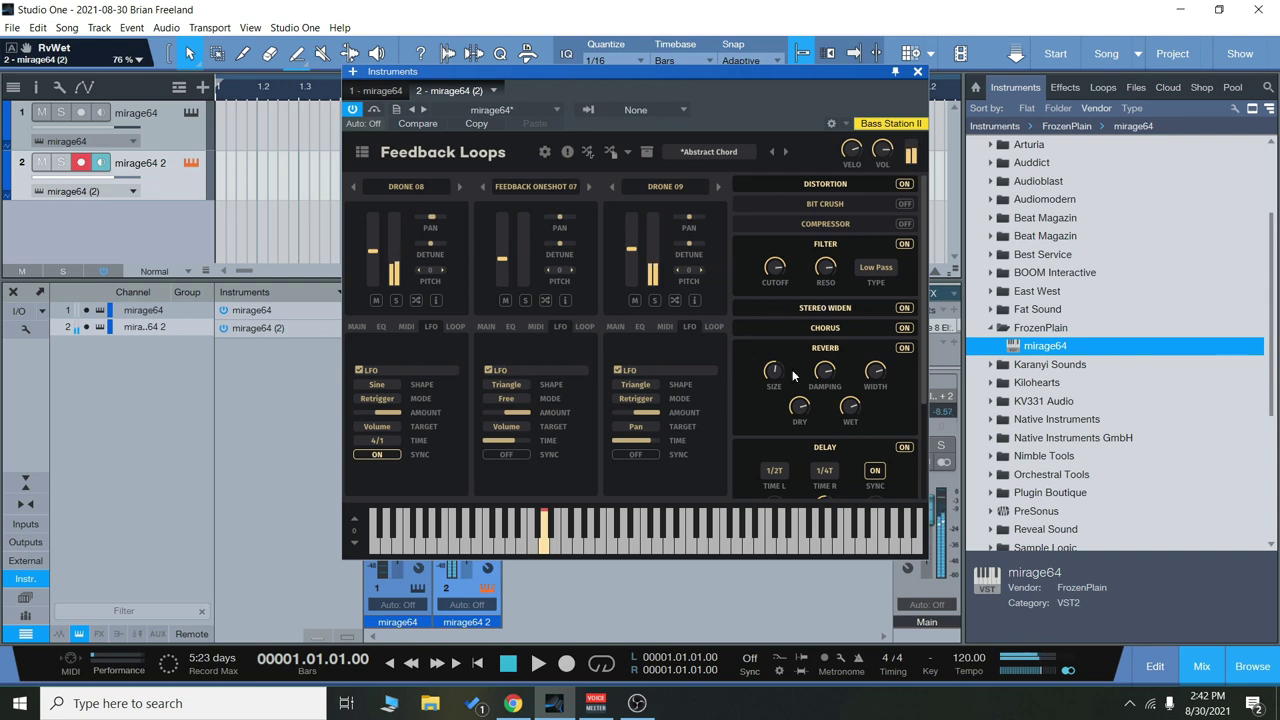
pyautogui.moveTo(775, 267); pyautogui.dragTo(776, 284)
pyautogui.moveTo(787, 360); pyautogui.dragTo(803, 206)
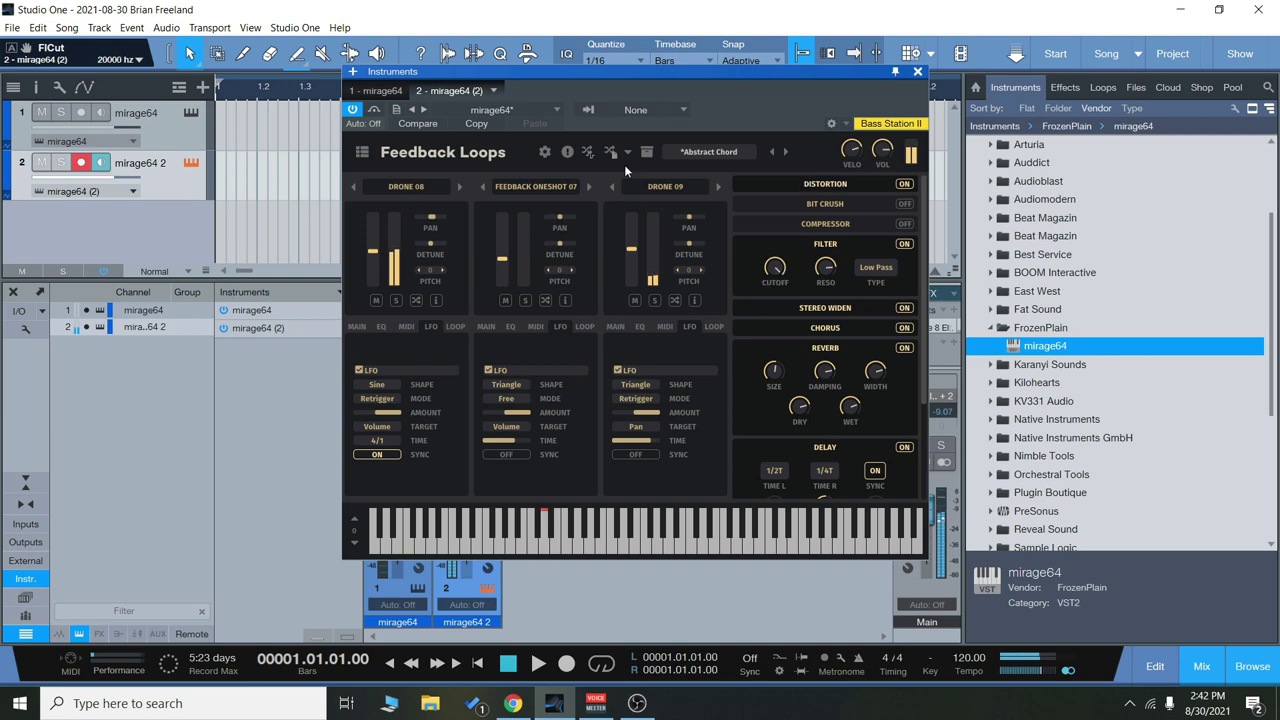
# Step: Load the Dreamstates library and turn off the filter, distortion, stereo widen and chorus effects
pyautogui.click(362, 152)
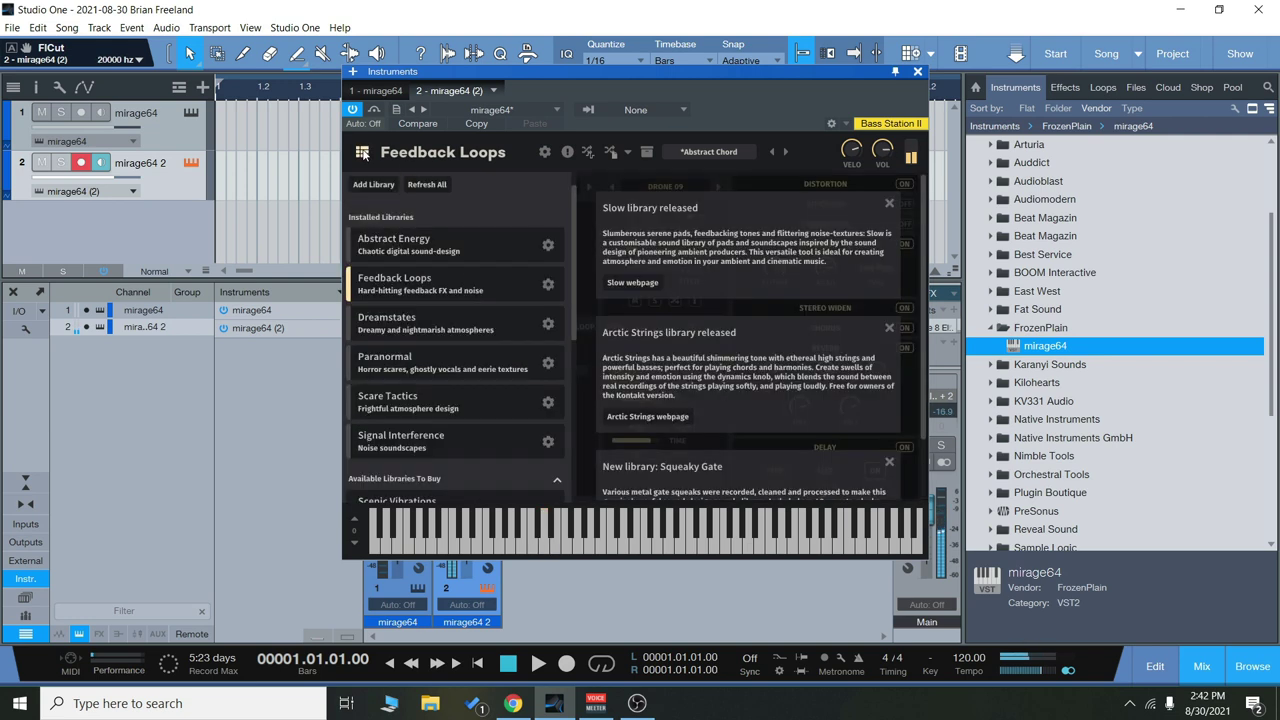
pyautogui.click(413, 316)
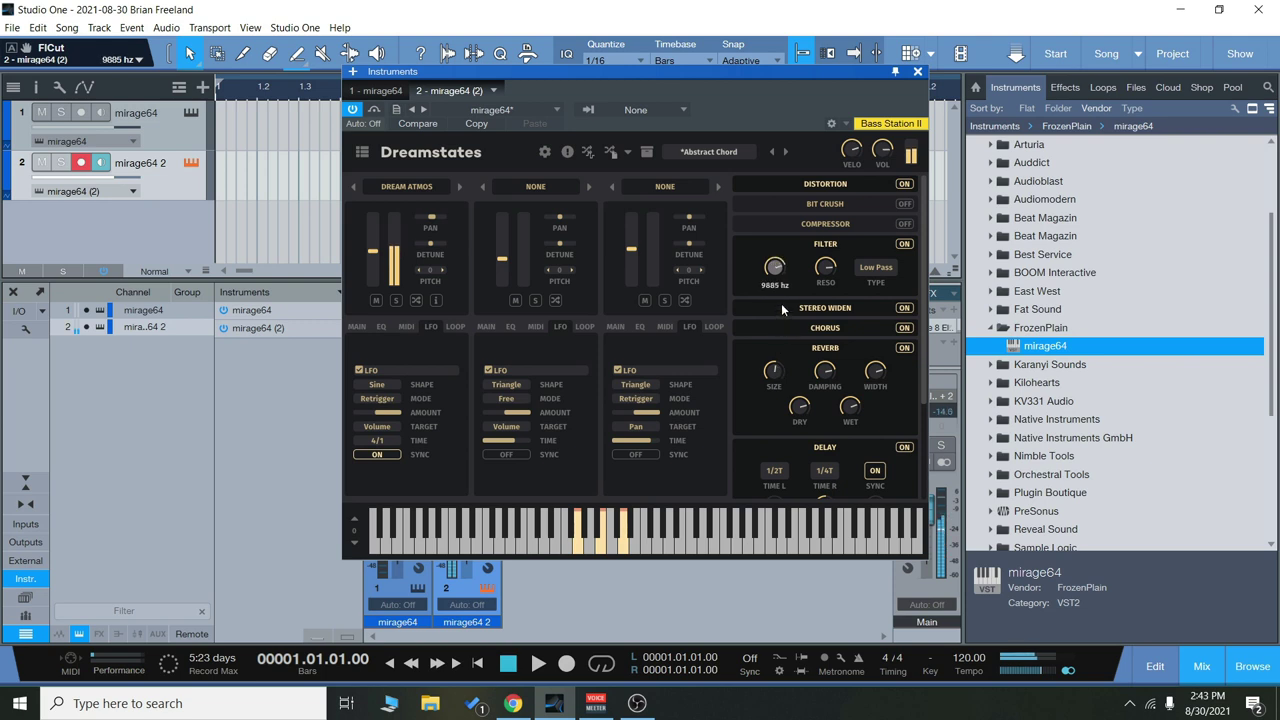
pyautogui.click(906, 244)
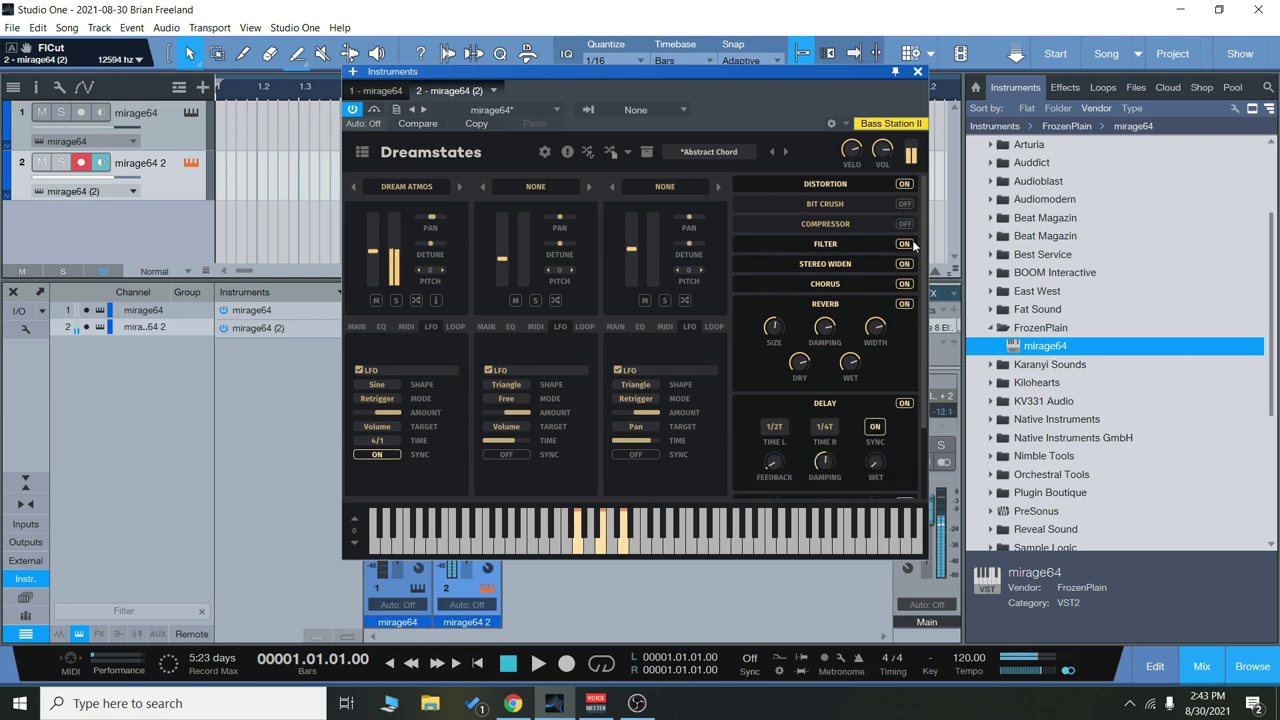
pyautogui.click(904, 184)
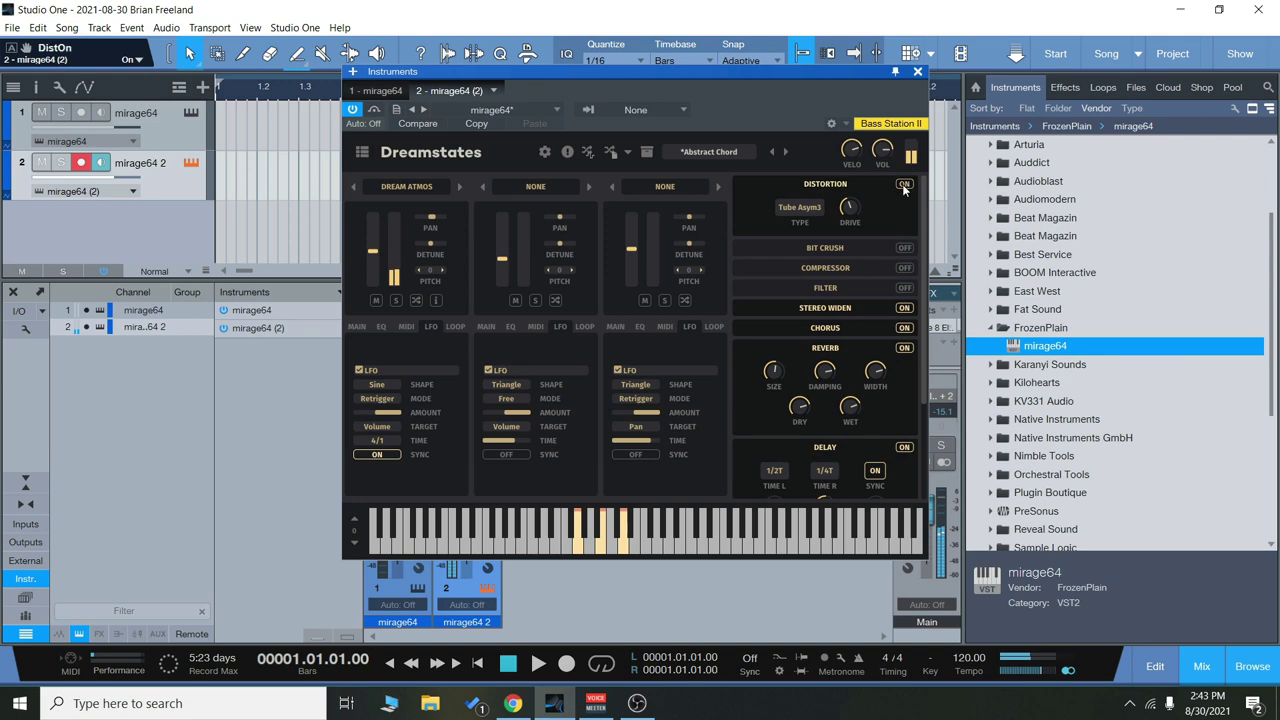
pyautogui.click(904, 308)
pyautogui.click(904, 329)
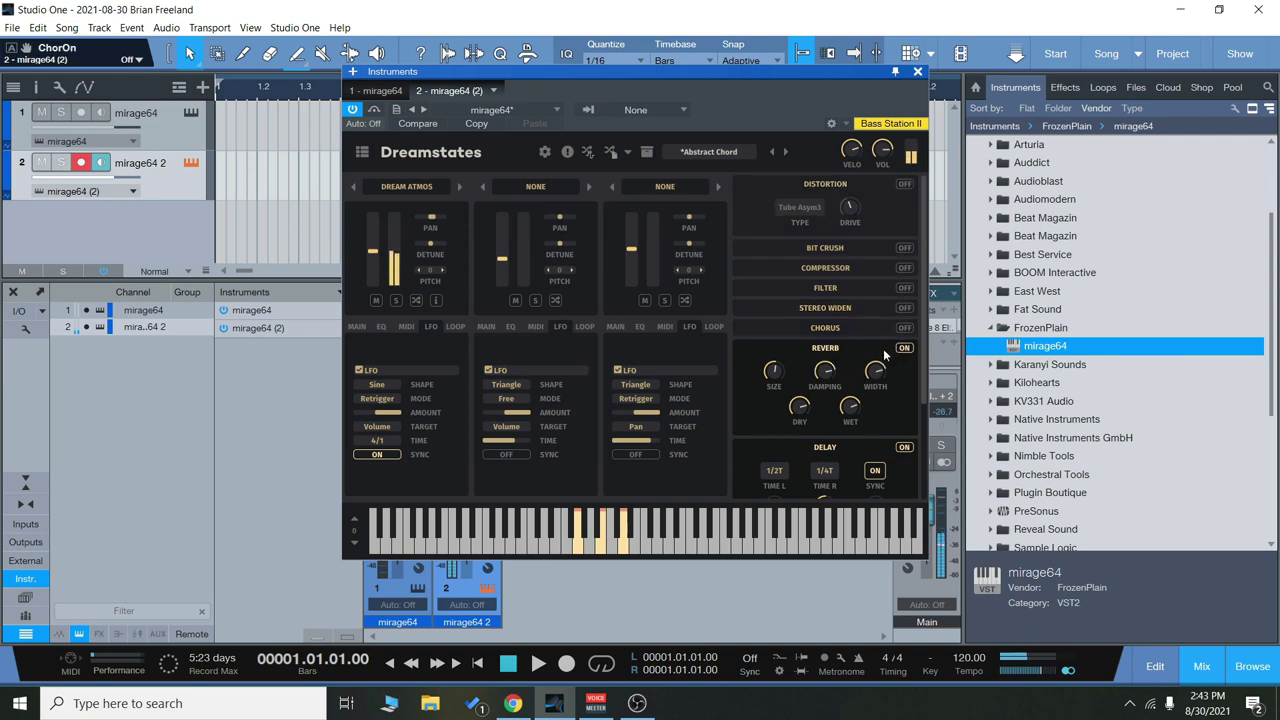
# Step: Load the Colourless Atmos atmosphere into the second layer and Ether Atmos into the third
pyautogui.click(534, 187)
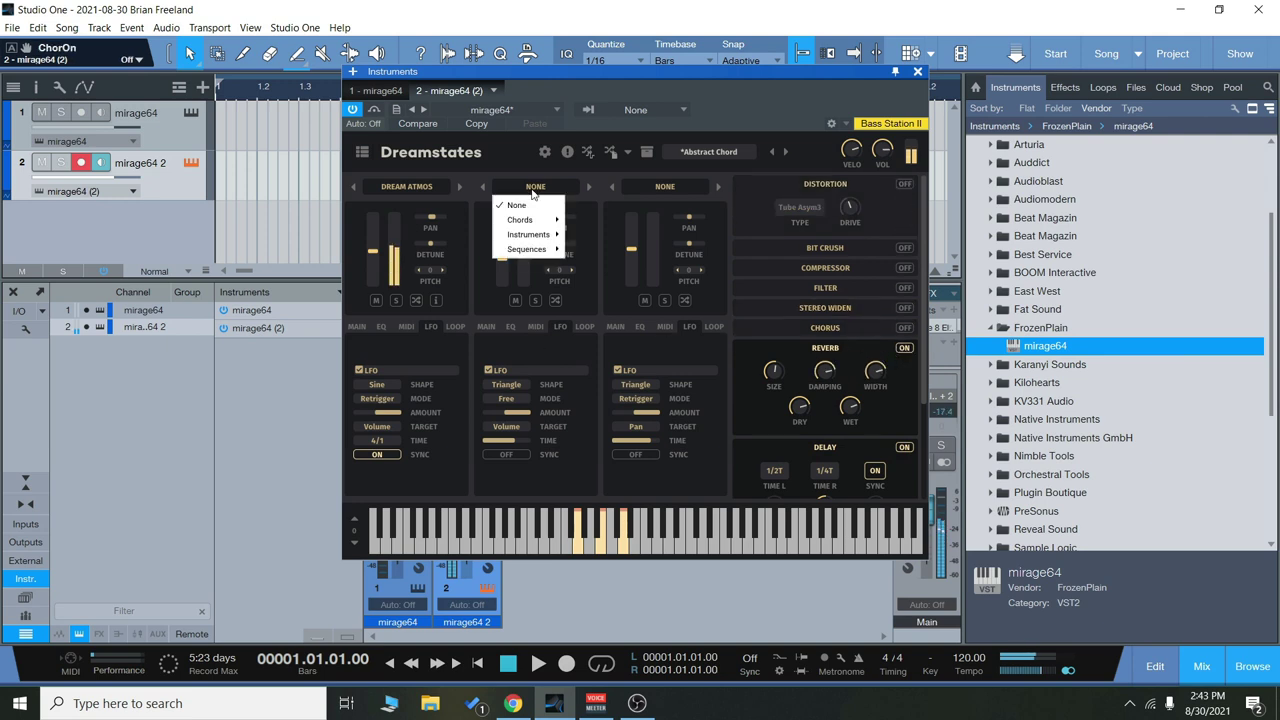
pyautogui.moveTo(528, 234)
pyautogui.moveTo(605, 235)
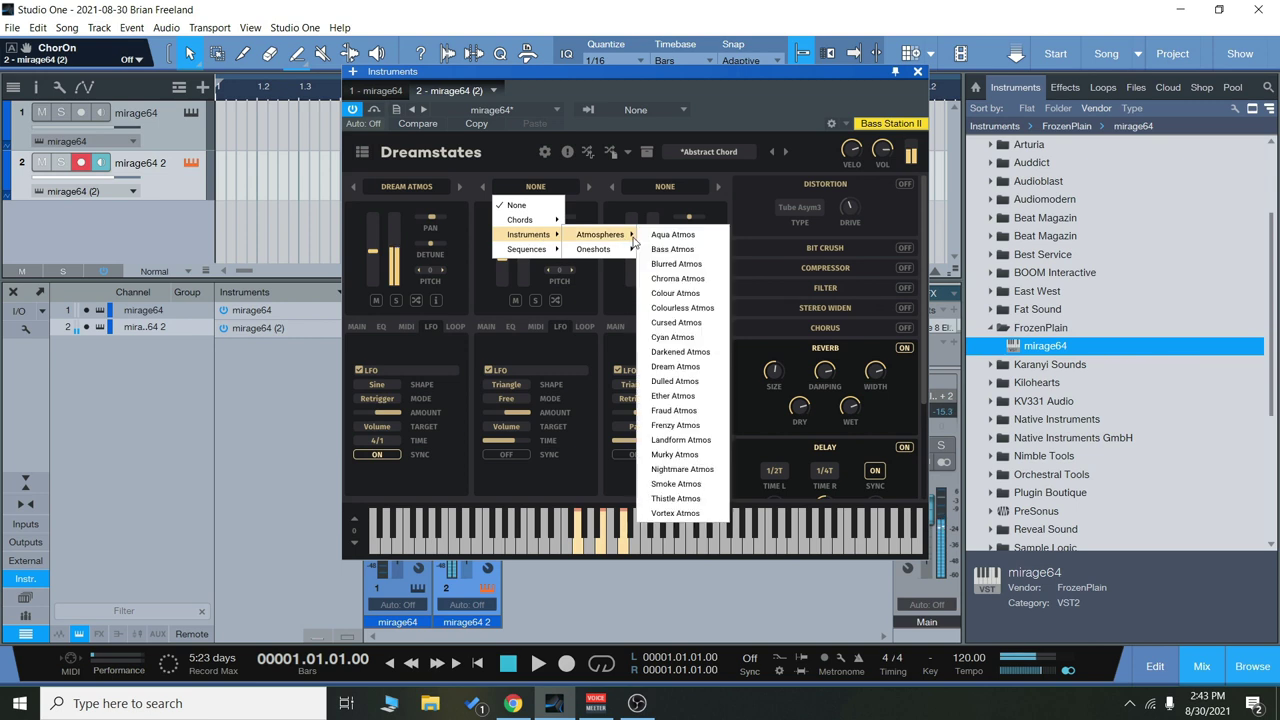
pyautogui.click(694, 310)
pyautogui.click(665, 187)
pyautogui.moveTo(680, 236)
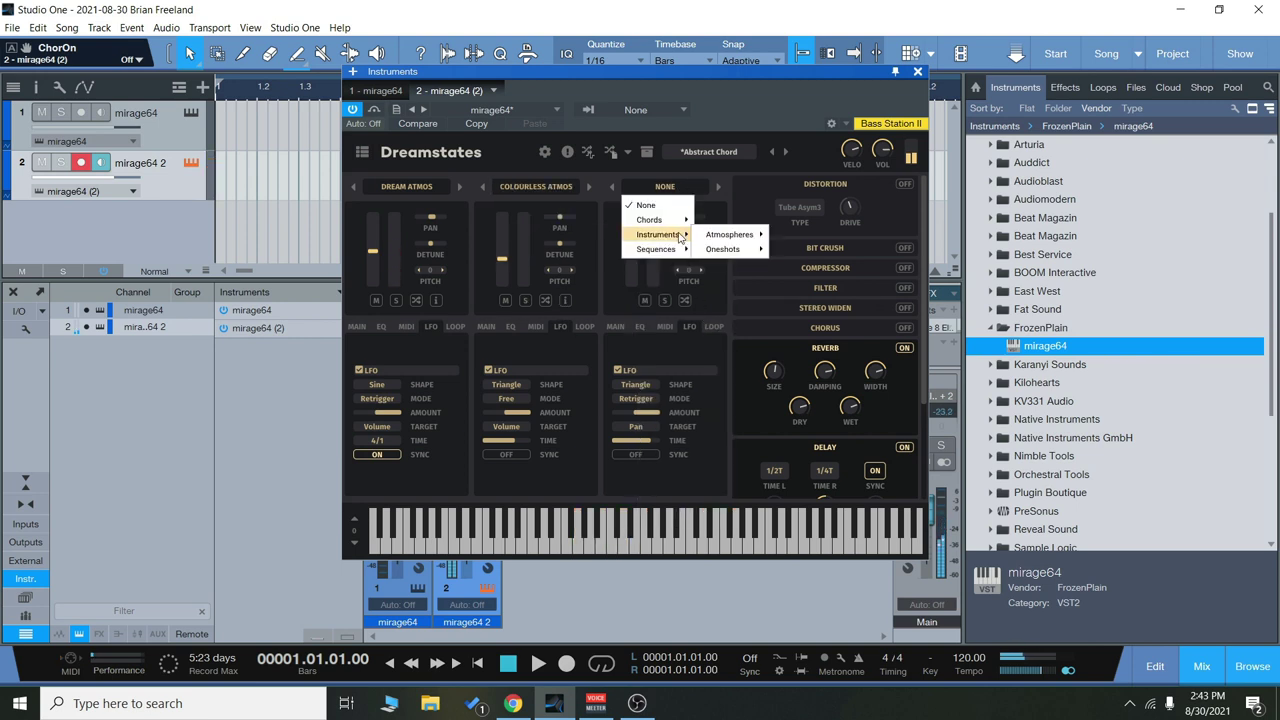
pyautogui.moveTo(725, 234)
pyautogui.click(798, 400)
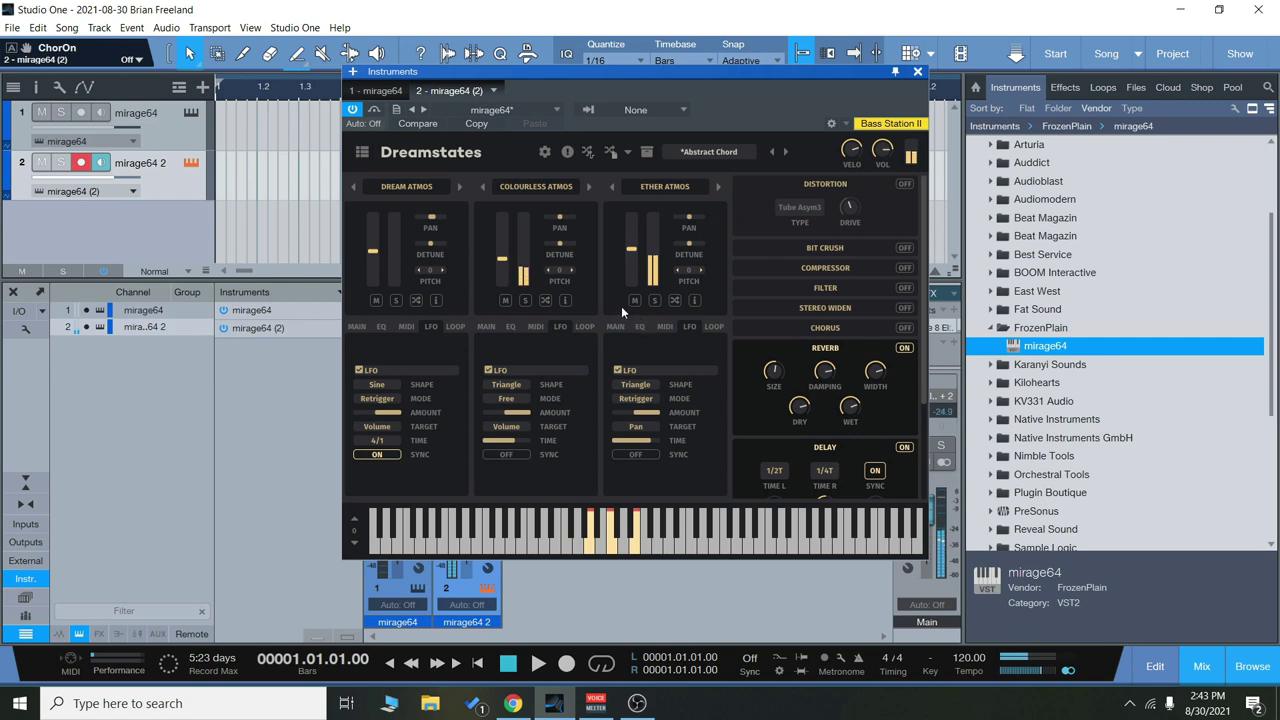
# Step: Raise the Ether Atmos layer's volume slightly and turn off the LFOs of all three layers
pyautogui.moveTo(632, 250); pyautogui.dragTo(632, 247)
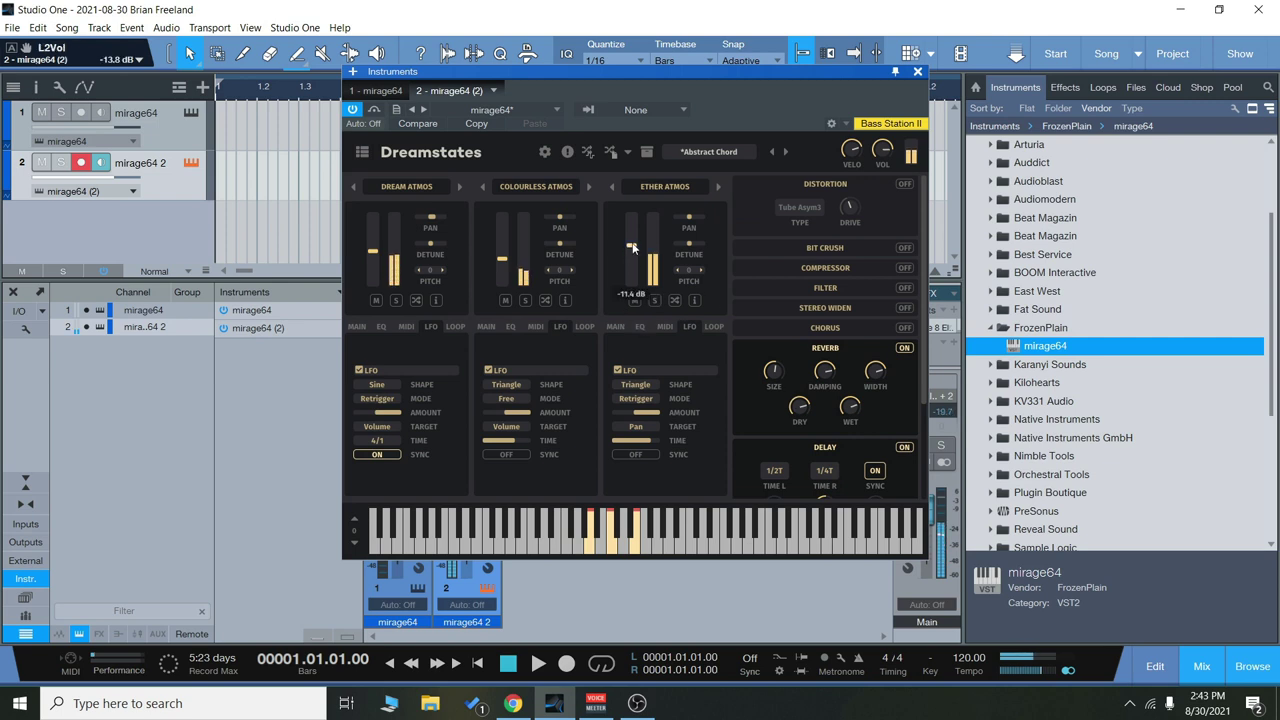
pyautogui.scroll(5, 632, 247)
pyautogui.scroll(-4, 642, 250)
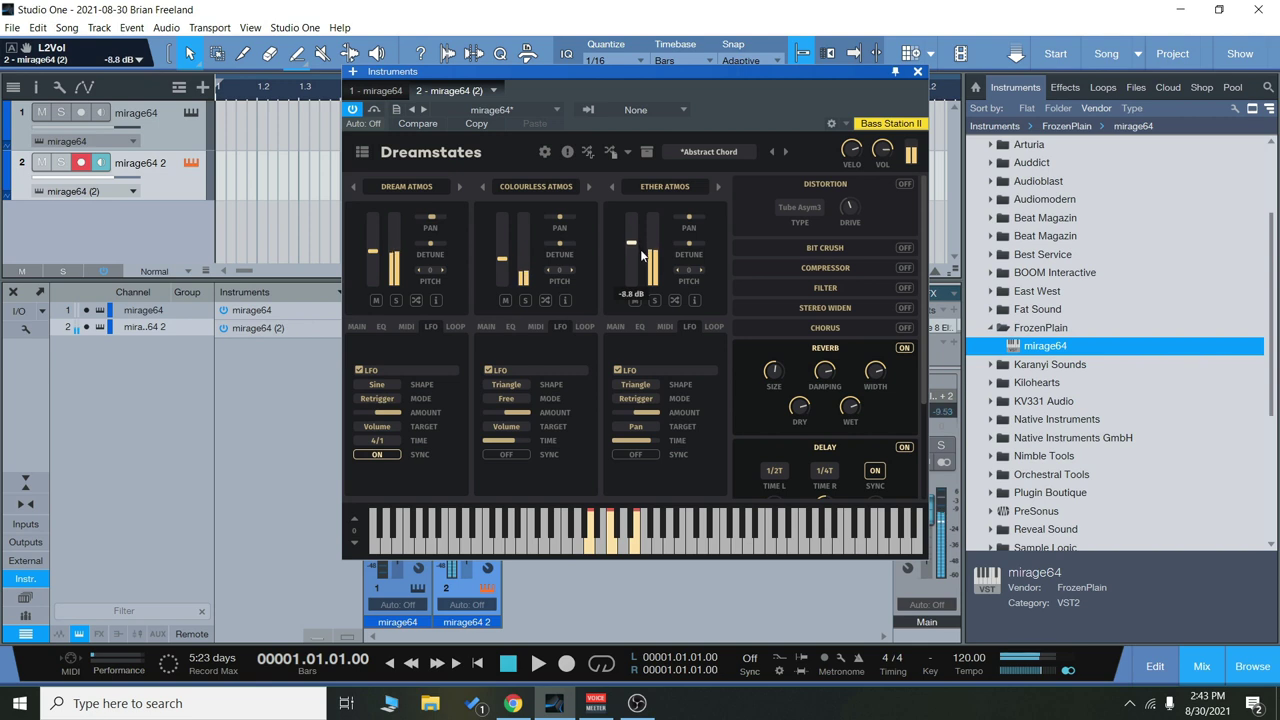
pyautogui.click(617, 370)
pyautogui.click(488, 370)
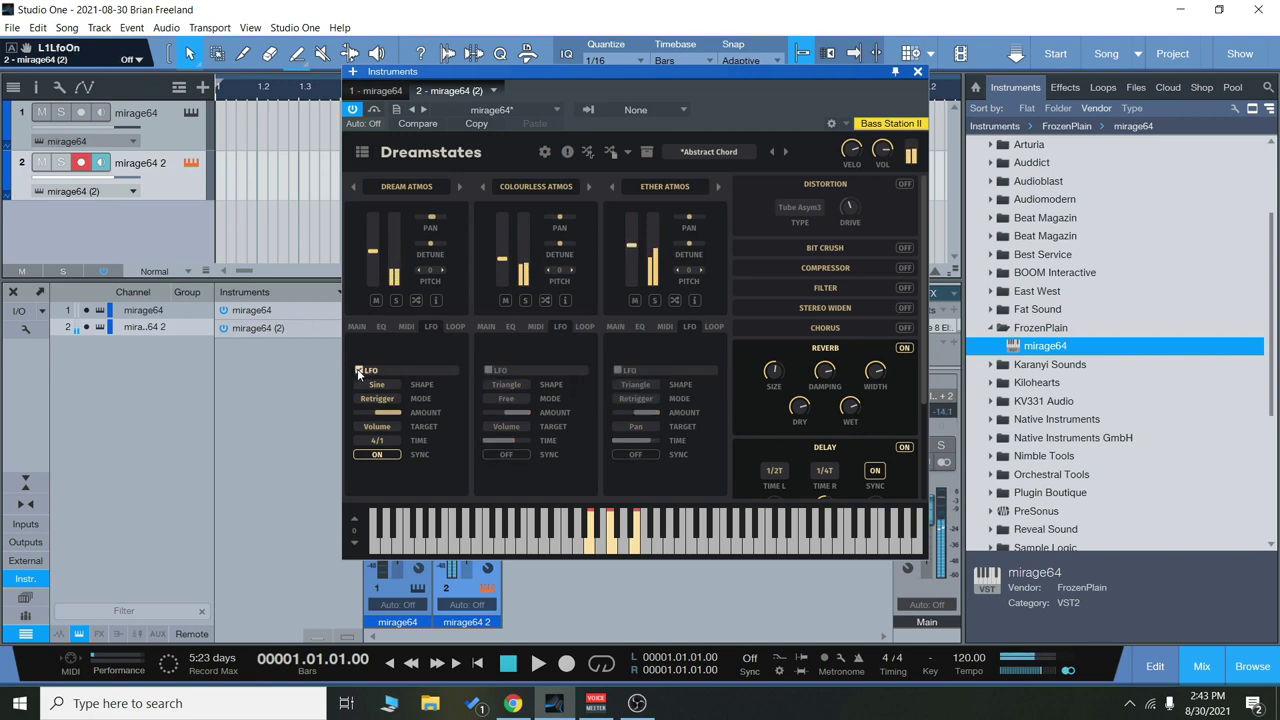
pyautogui.click(359, 371)
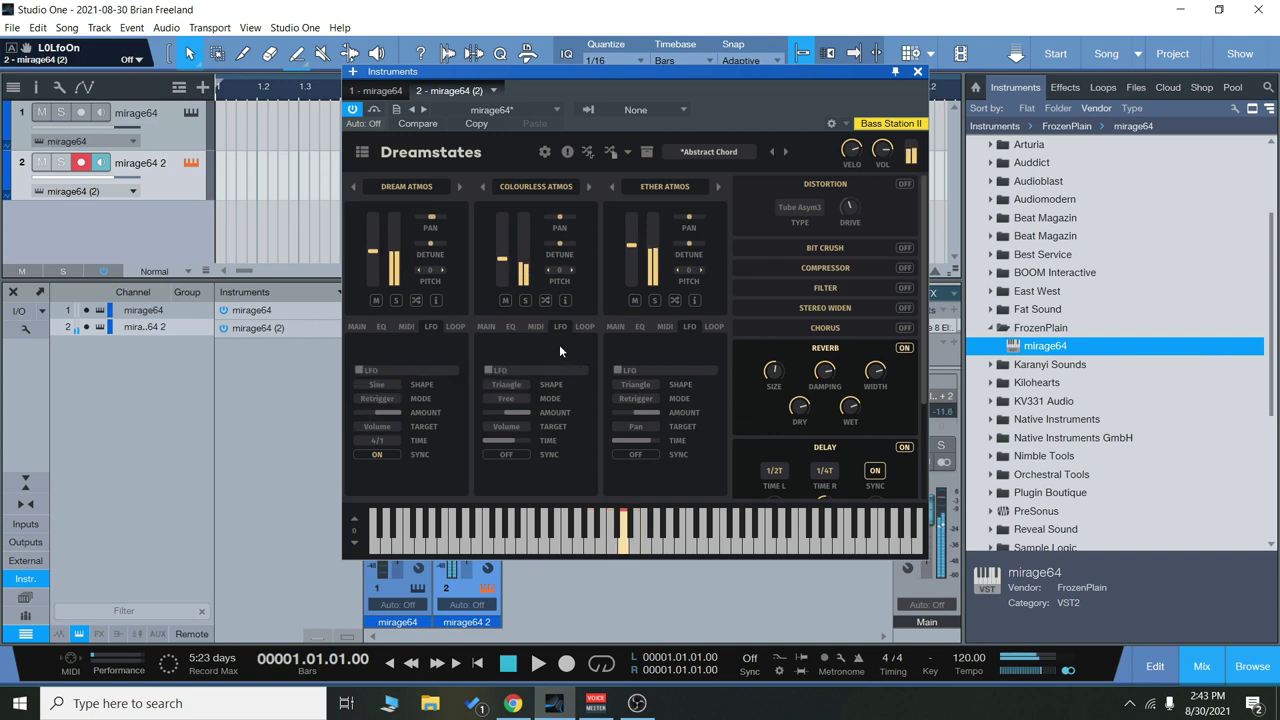
# Step: Lower the Dream Atmos and Ether Atmos layers to silence and set the Colourless Atmos layer's volume to -14.1 dB
pyautogui.moveTo(372, 250); pyautogui.dragTo(373, 337)
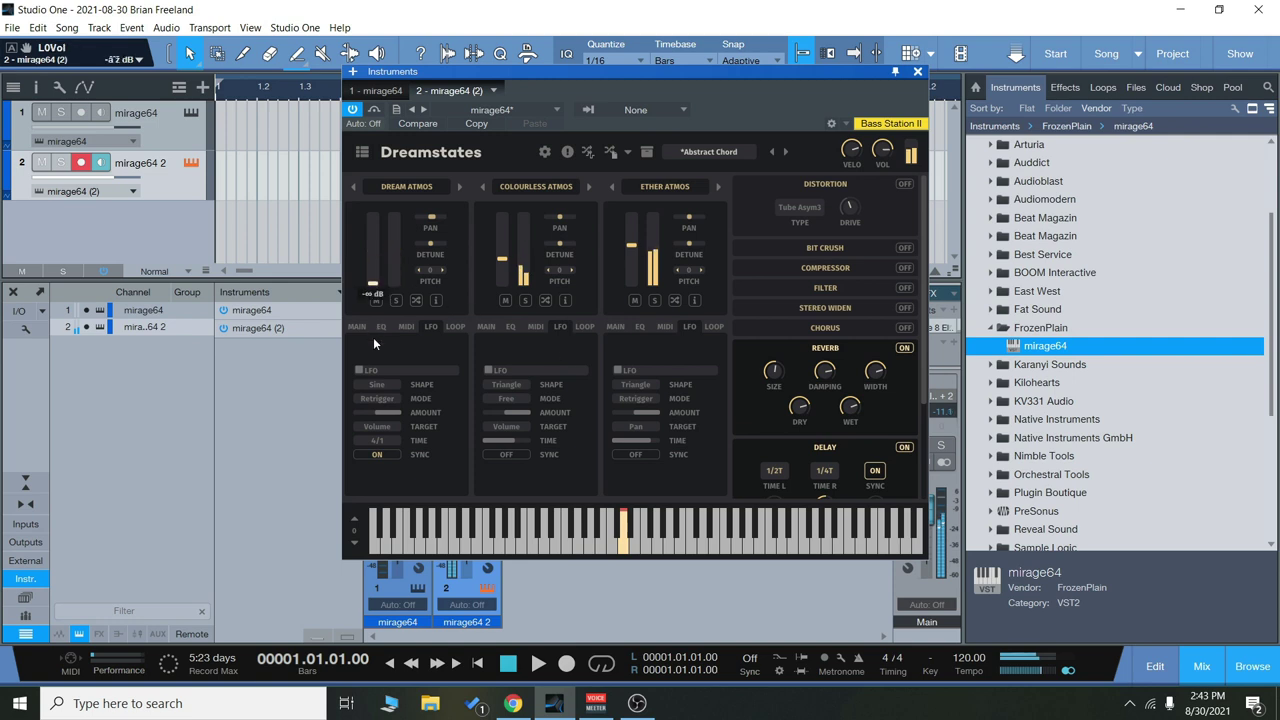
pyautogui.moveTo(632, 246); pyautogui.dragTo(628, 363)
pyautogui.moveTo(502, 252); pyautogui.dragTo(508, 227)
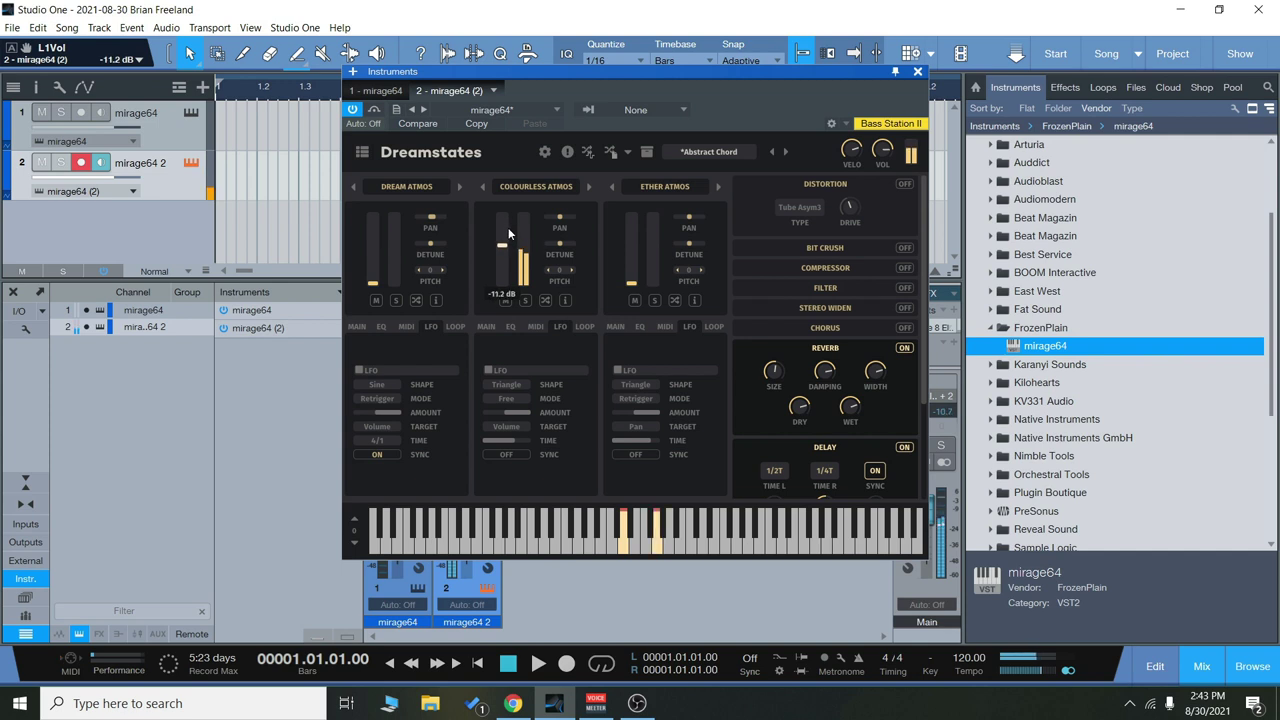
pyautogui.scroll(2, 508, 228)
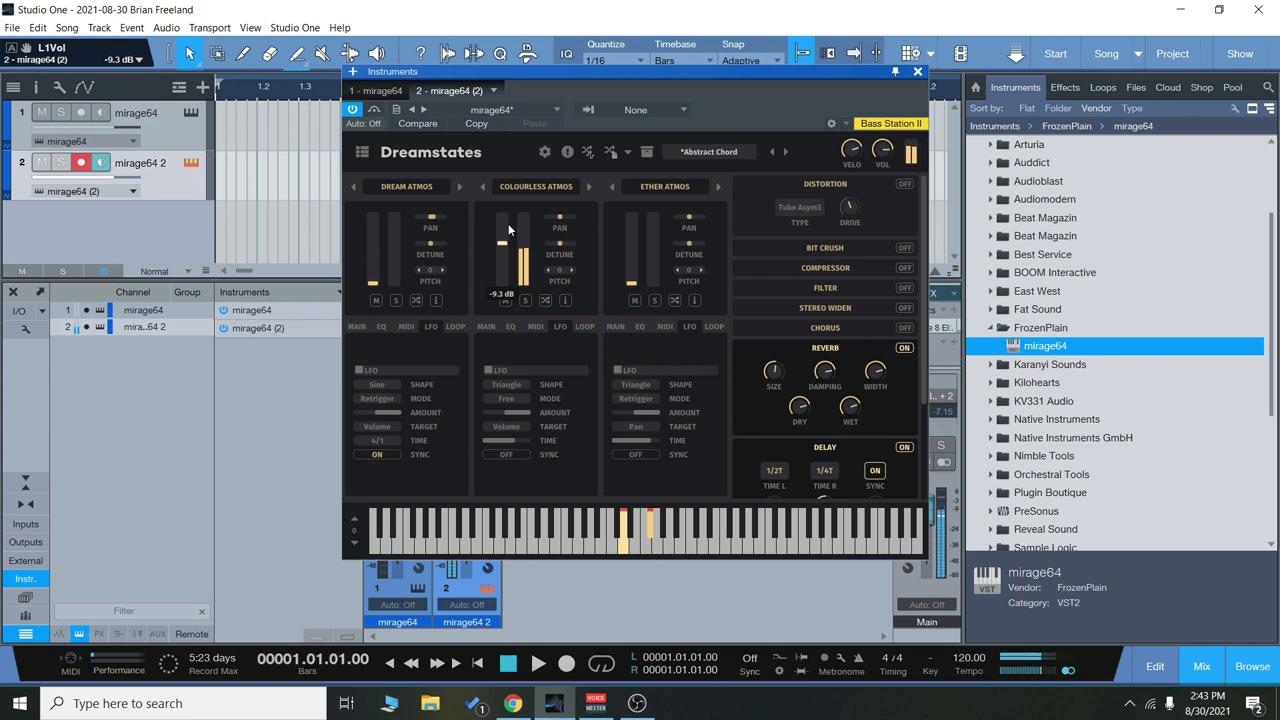
pyautogui.moveTo(508, 224); pyautogui.dragTo(508, 233)
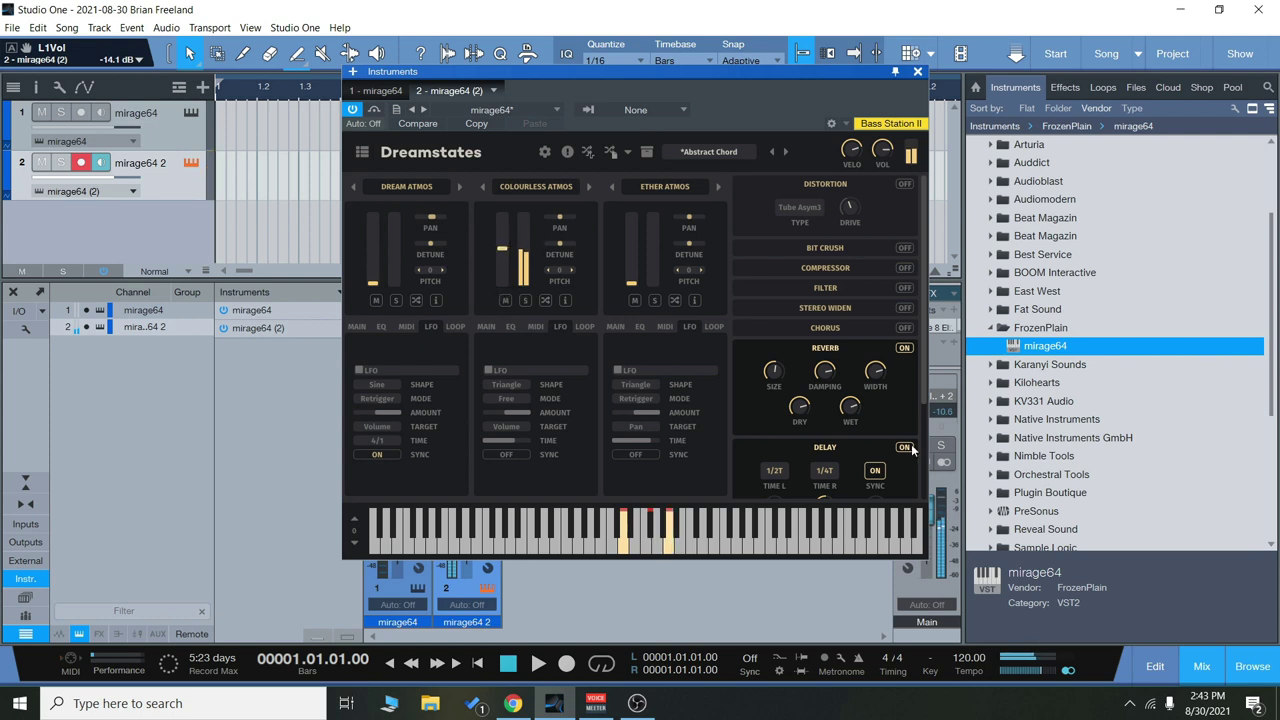
pyautogui.scroll(-3, 867, 442)
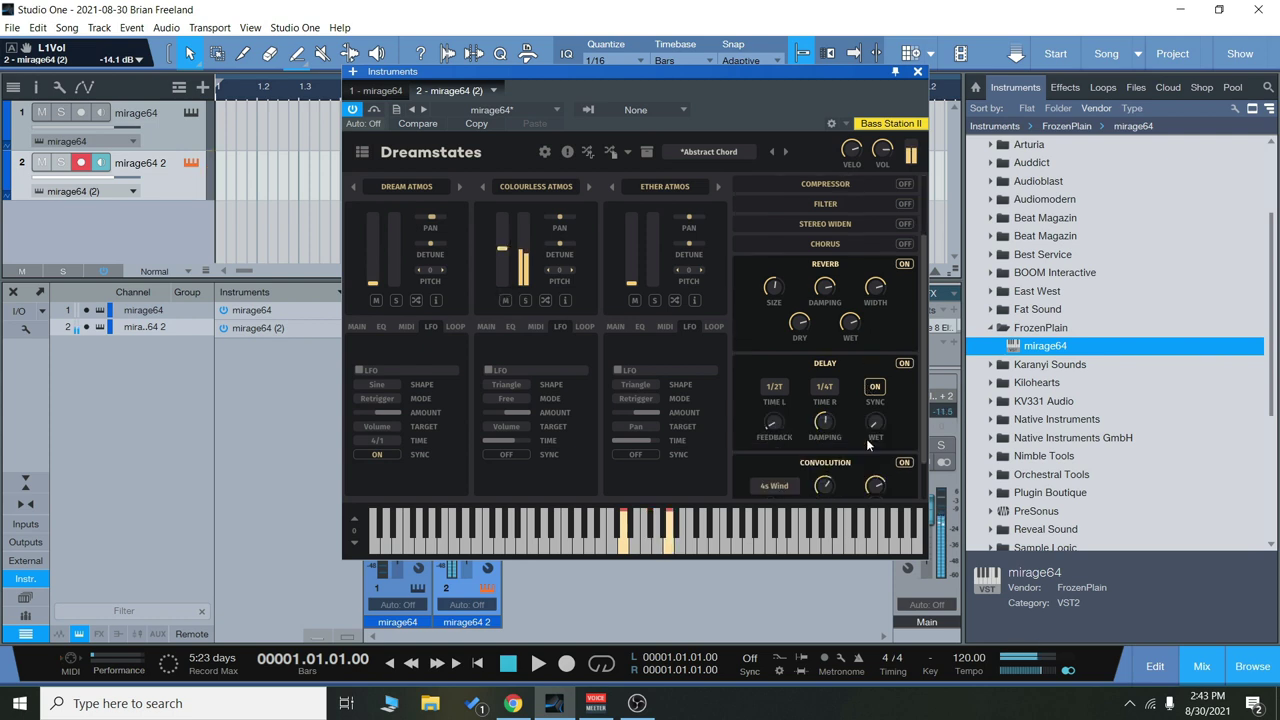
# Step: Set the convolution effect's wet level to -5.6 dB
pyautogui.moveTo(875, 441)
pyautogui.mouseDown()
pyautogui.moveTo(886, 510)
pyautogui.moveTo(893, 441)
pyautogui.moveTo(898, 452)
pyautogui.mouseUp()
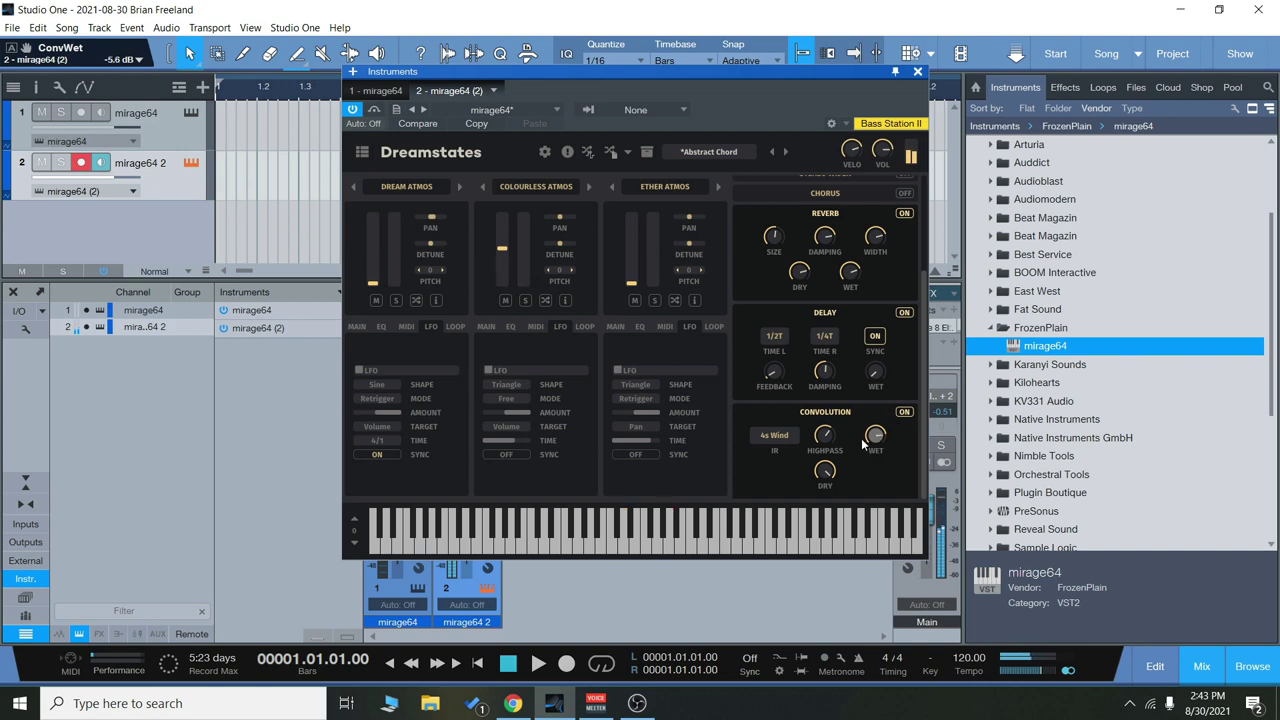
# Step: Load the Paranormal library and set the Drone Short 01 layer's volume to -10.6 dB
pyautogui.click(363, 153)
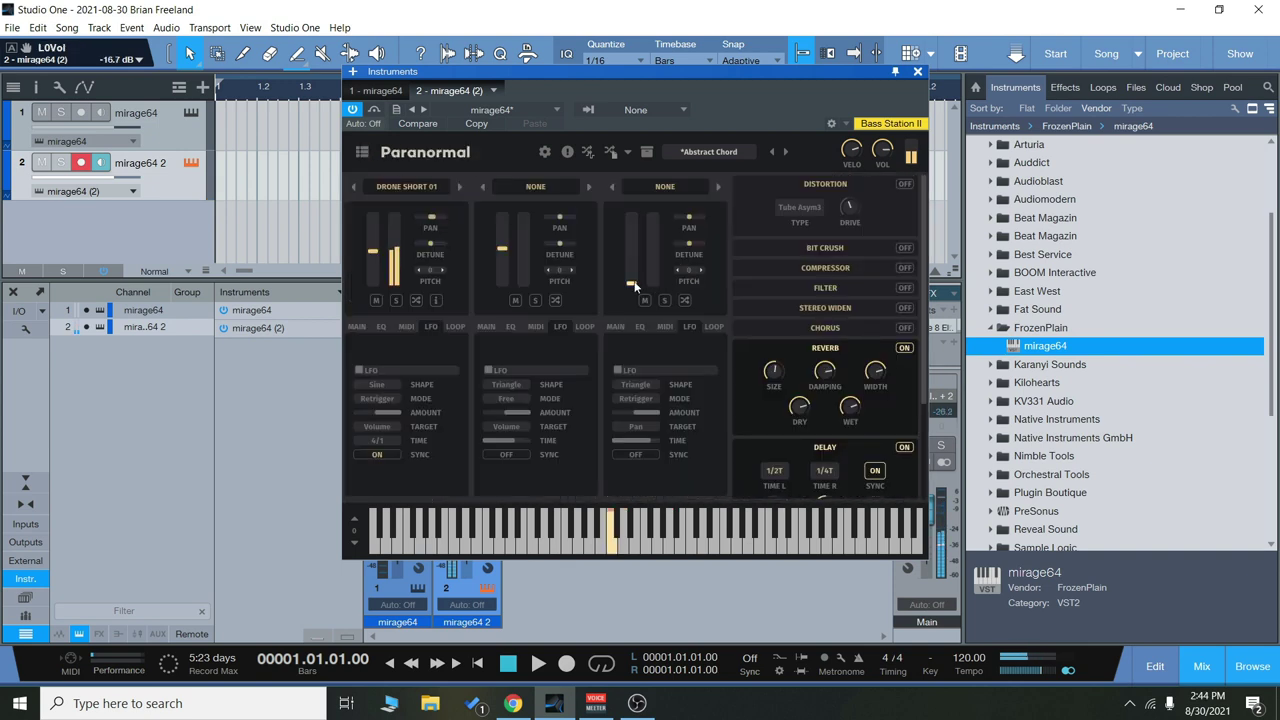
pyautogui.moveTo(372, 255); pyautogui.dragTo(377, 250)
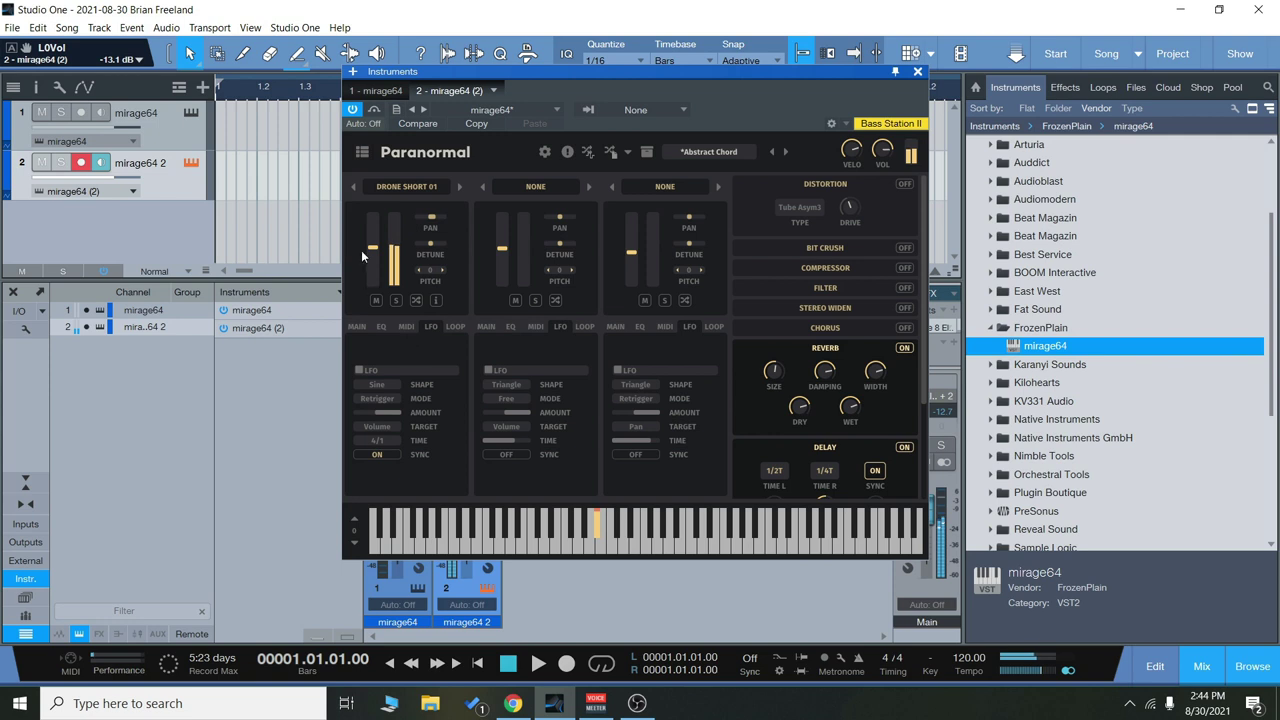
pyautogui.moveTo(372, 248); pyautogui.dragTo(375, 246)
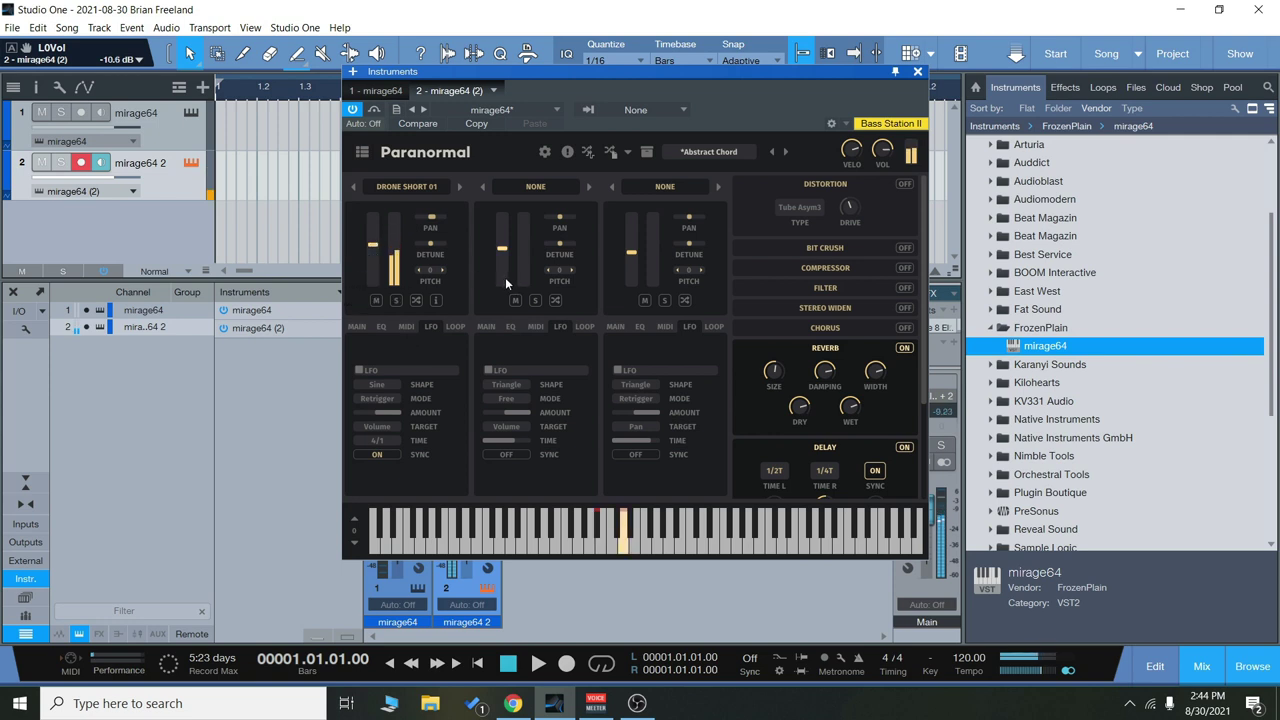
# Step: Load the Eerie Passby 01 one-shot into the second layer
pyautogui.moveTo(503, 277)
pyautogui.click(537, 187)
pyautogui.moveTo(520, 236)
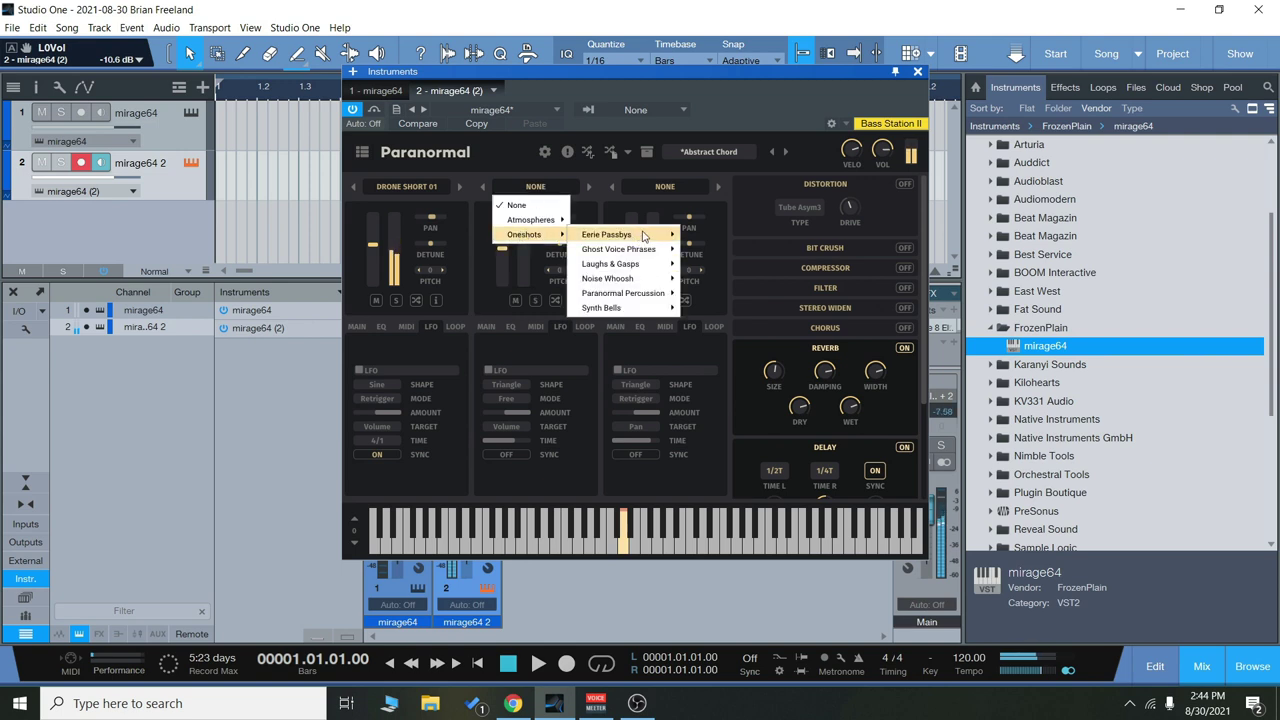
pyautogui.moveTo(630, 235)
pyautogui.click(716, 235)
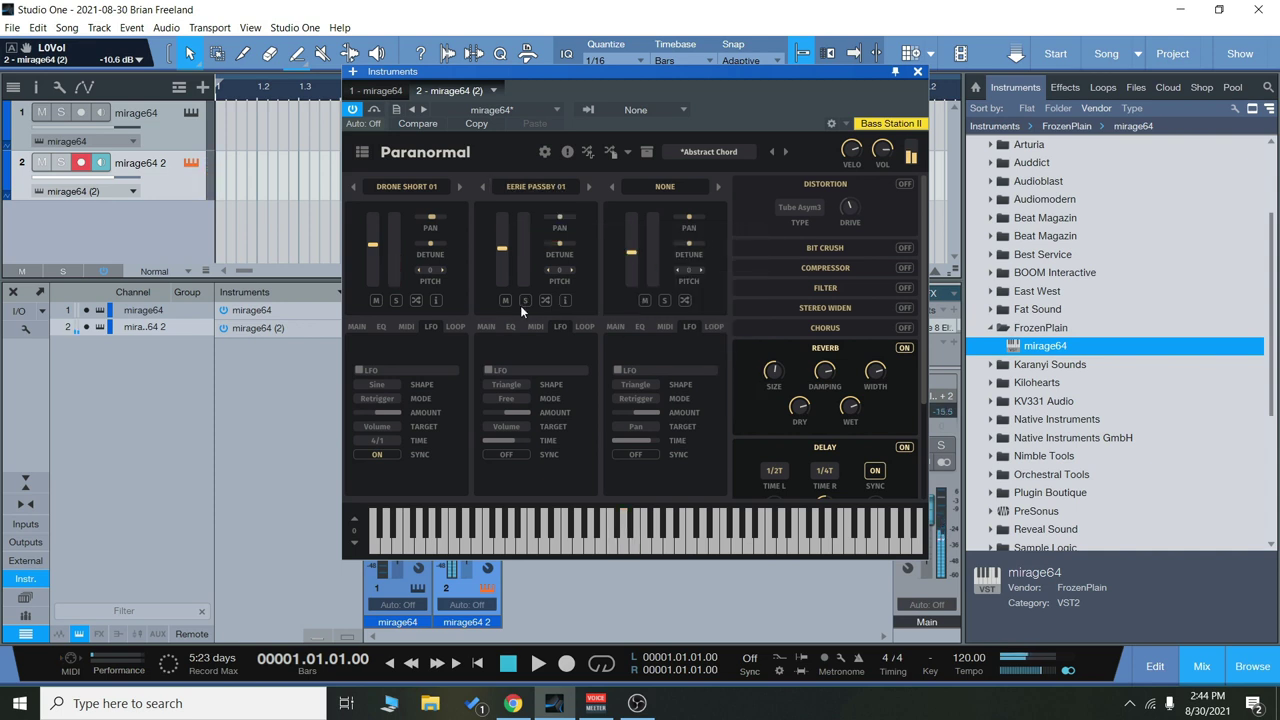
# Step: Lower the Drone Short 01 layer to silence and set the Eerie Passby 01 layer's volume to -6.0 dB
pyautogui.moveTo(506, 253)
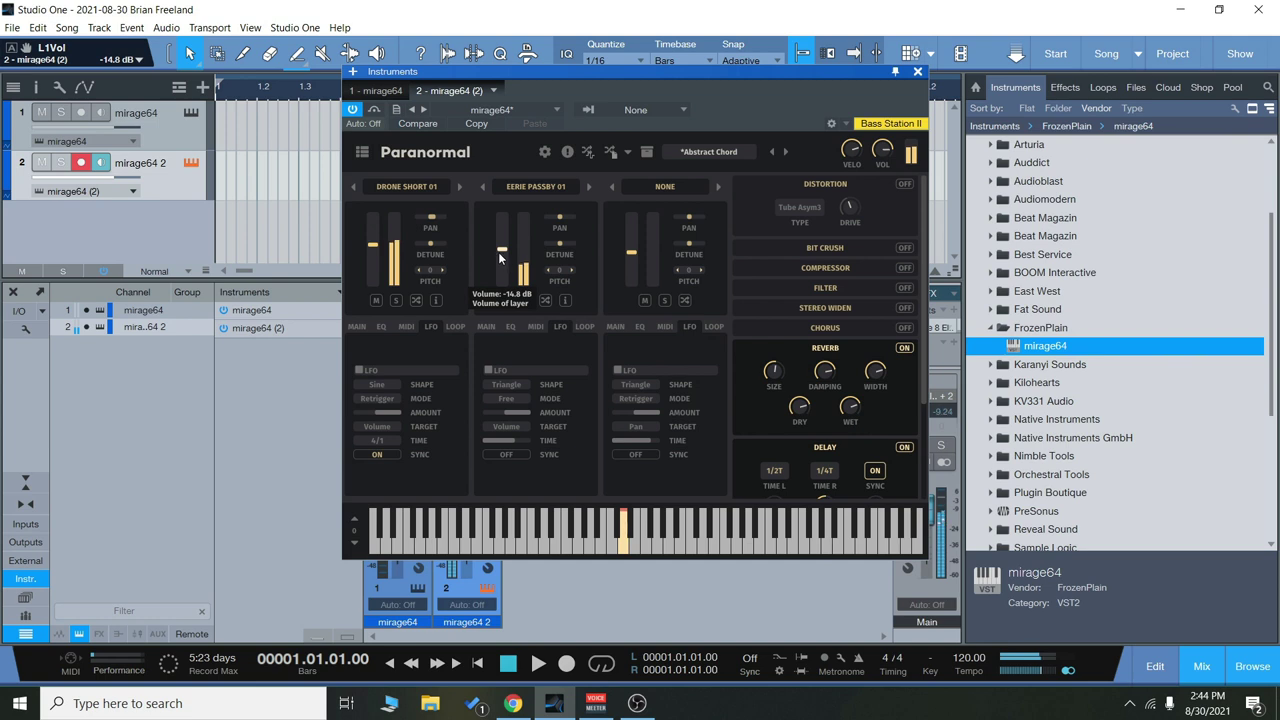
pyautogui.click(378, 281)
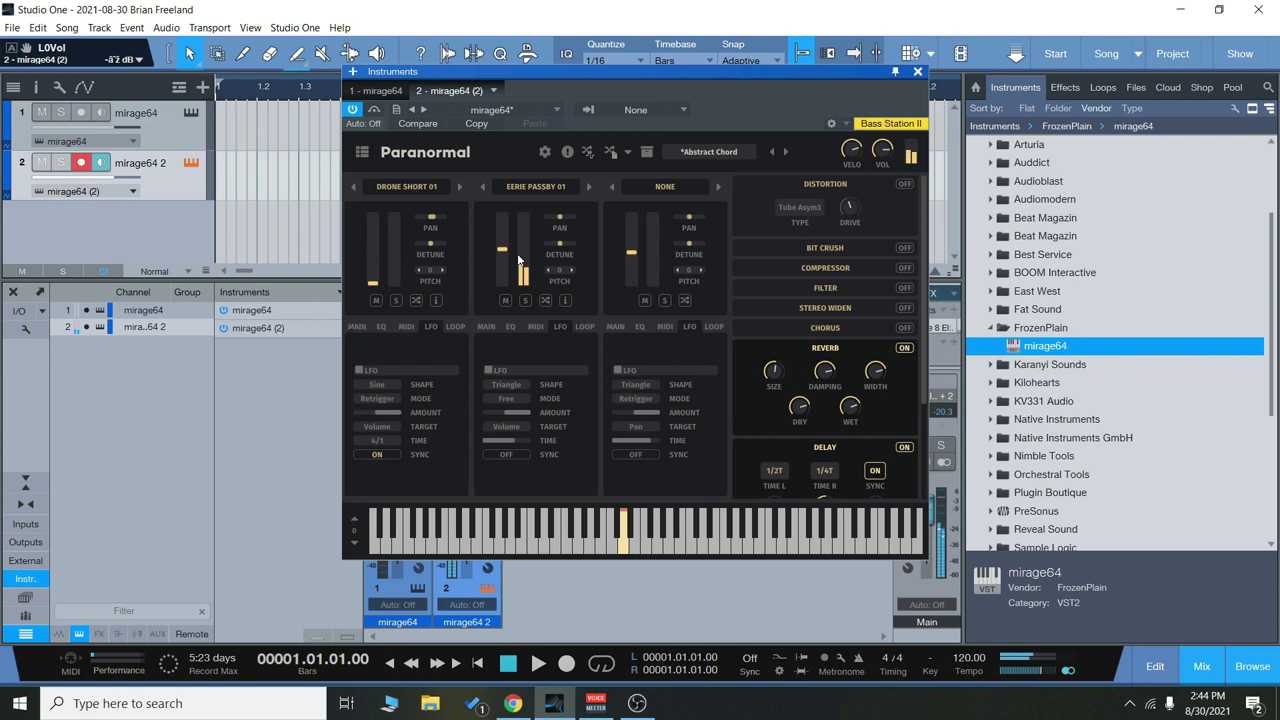
pyautogui.scroll(5, 519, 261)
# Step: Load the Piano Texture 02 atmosphere into the third layer
pyautogui.click(665, 186)
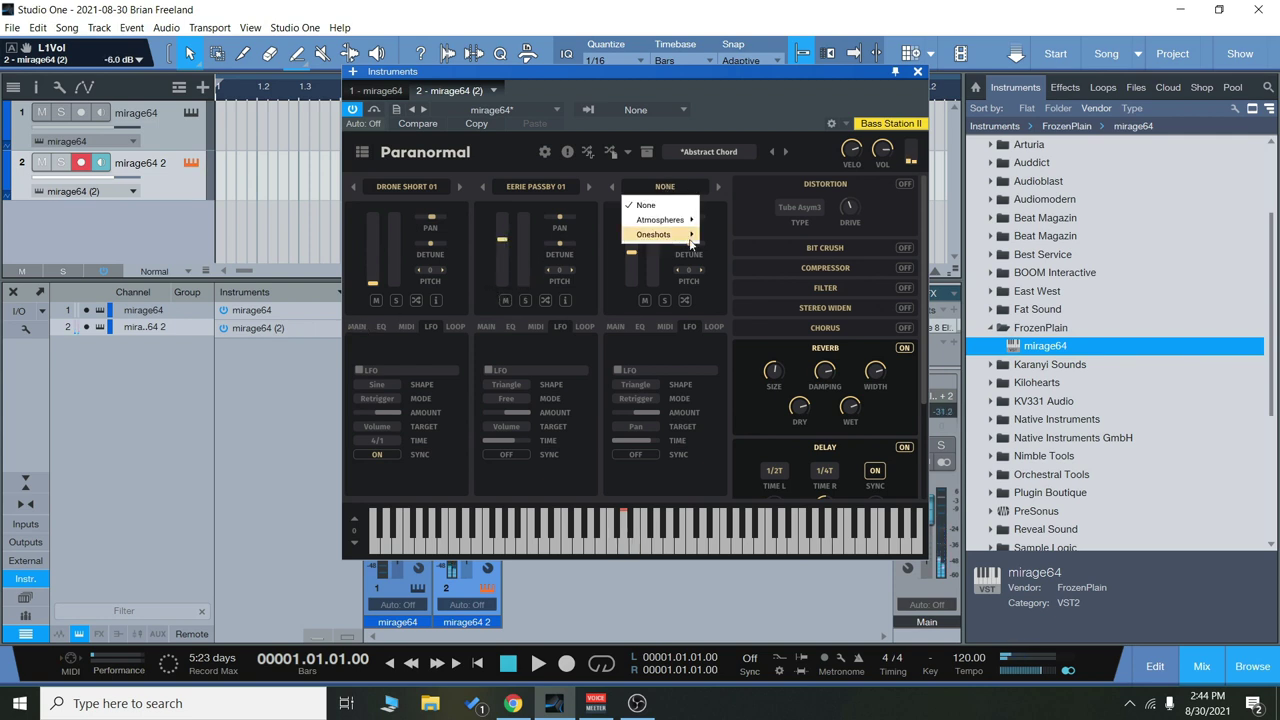
pyautogui.moveTo(675, 219)
pyautogui.moveTo(765, 278)
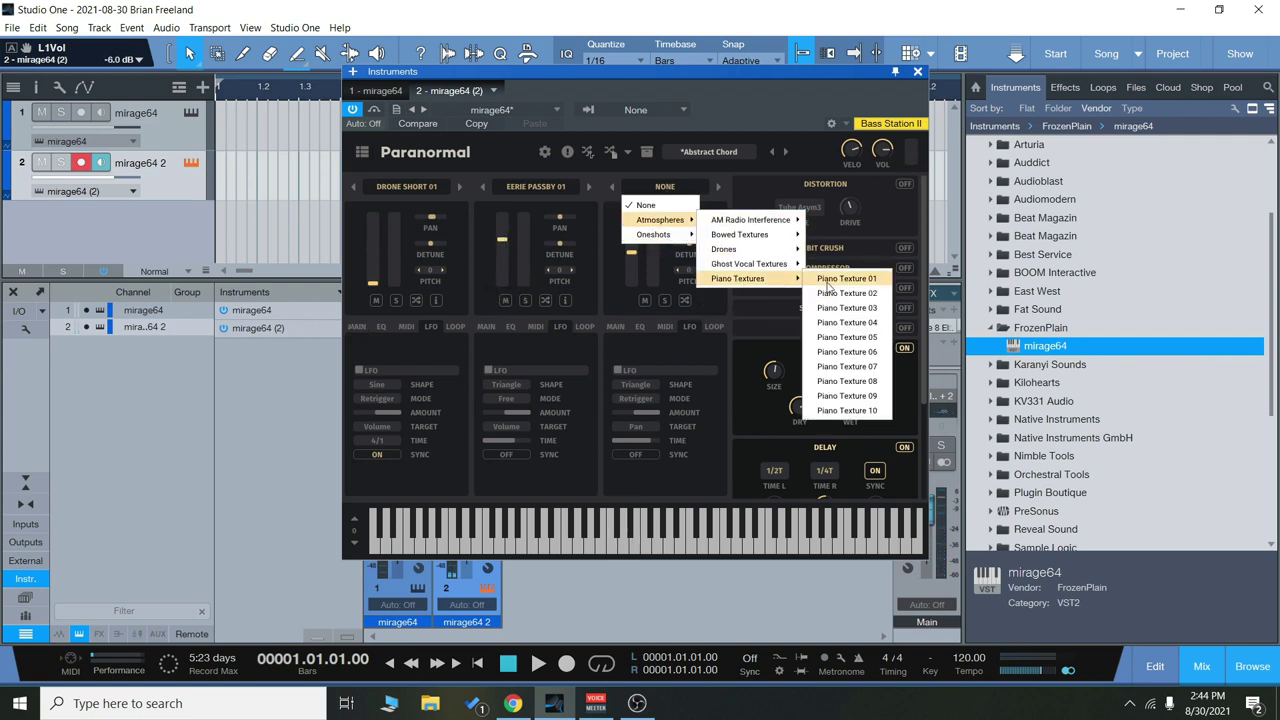
pyautogui.click(830, 293)
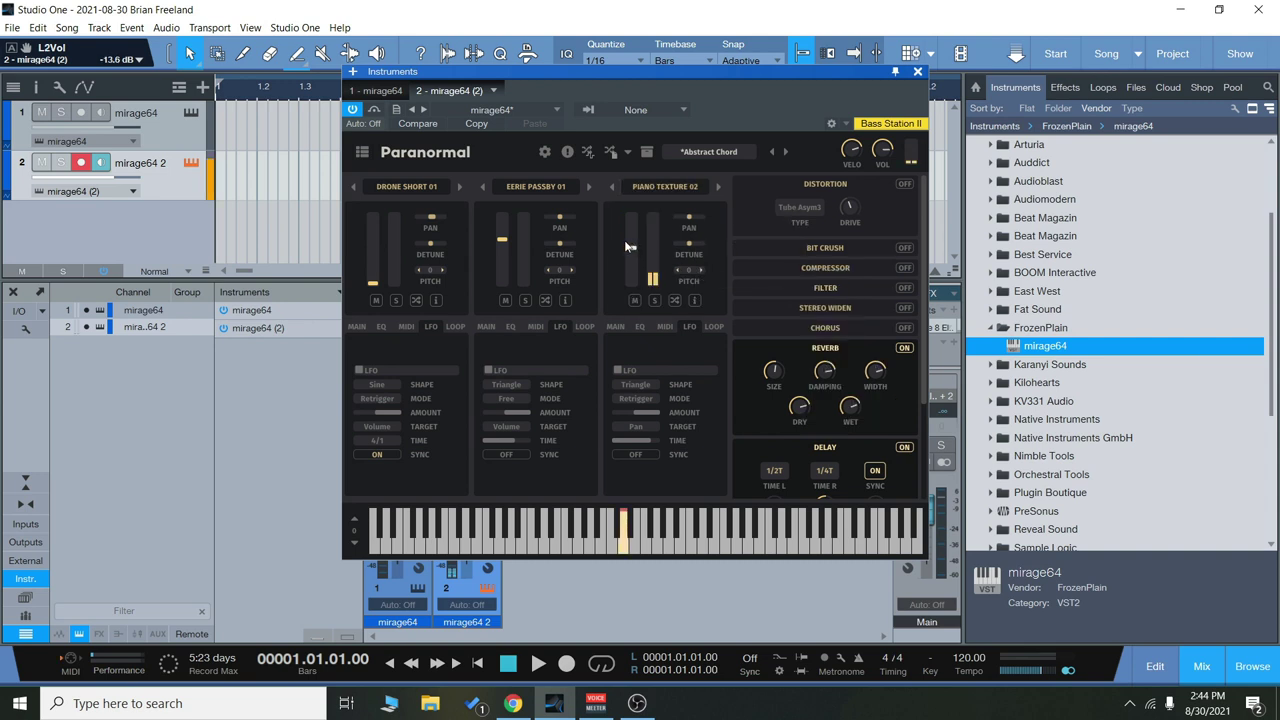
# Step: Set the Piano Texture 02 layer's volume to -30.1 dB and the Drone Short 01 layer's volume to -18.8 dB
pyautogui.scroll(-5, 632, 258)
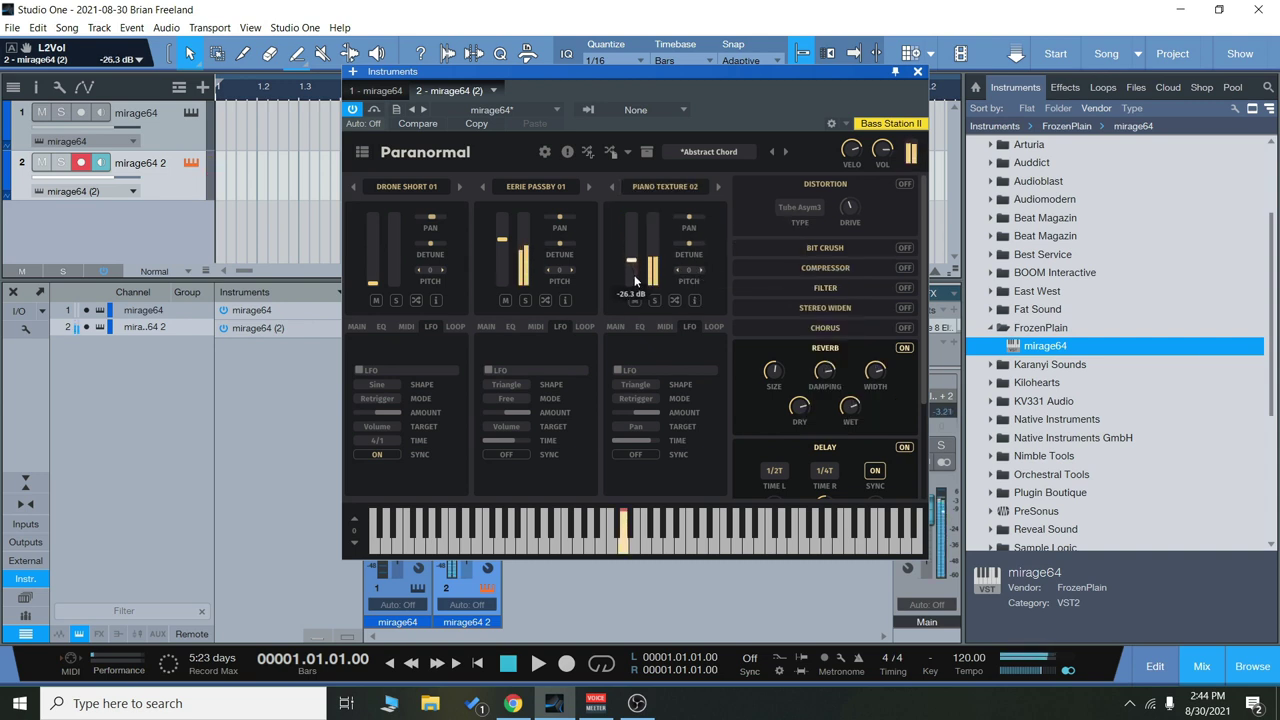
pyautogui.scroll(-4, 635, 281)
pyautogui.moveTo(370, 283); pyautogui.dragTo(372, 234)
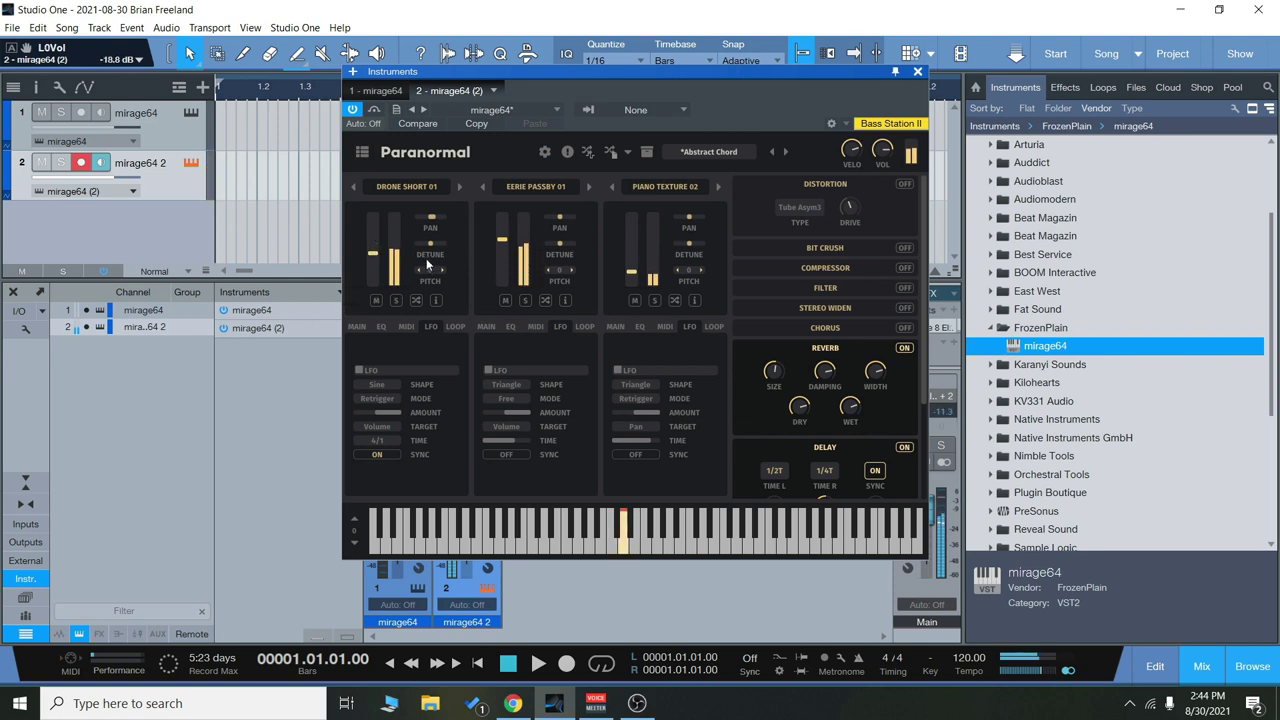
pyautogui.scroll(3, 635, 262)
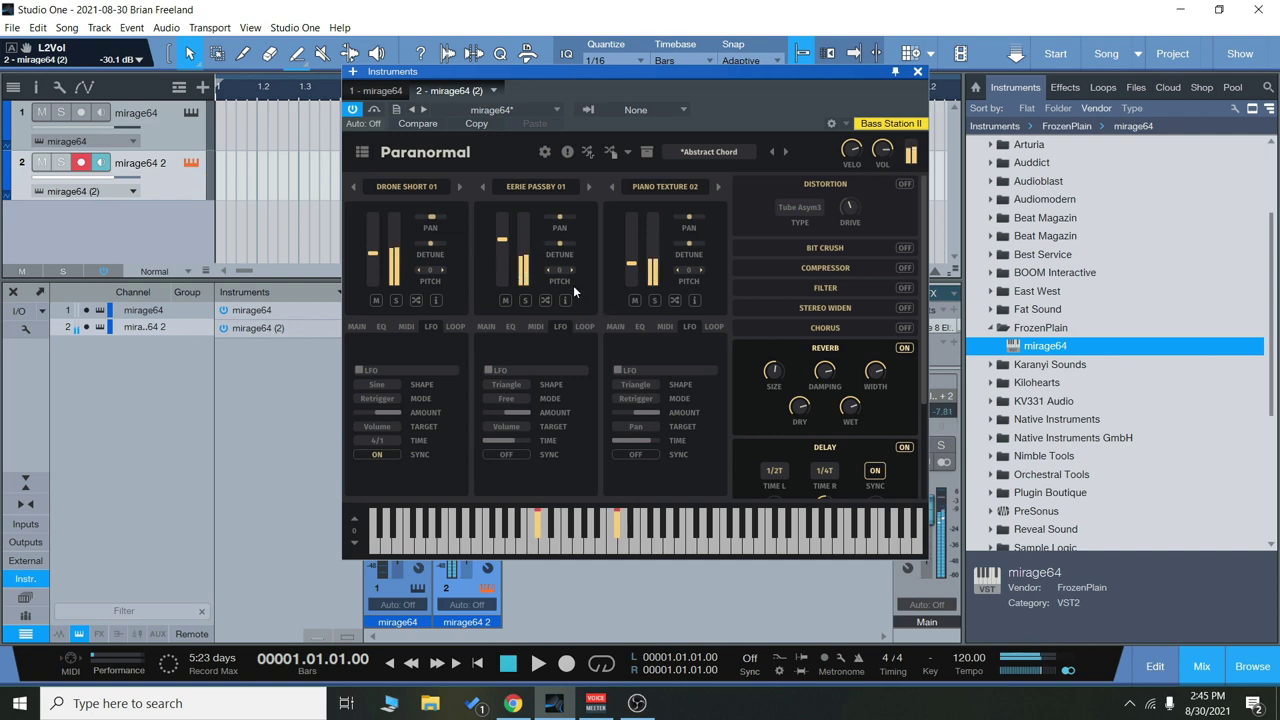
# Step: Load the Scare Tactics library and put Eldritch Texture, Apparition Texture and Air Texture into the first, second and third layers
pyautogui.click(363, 152)
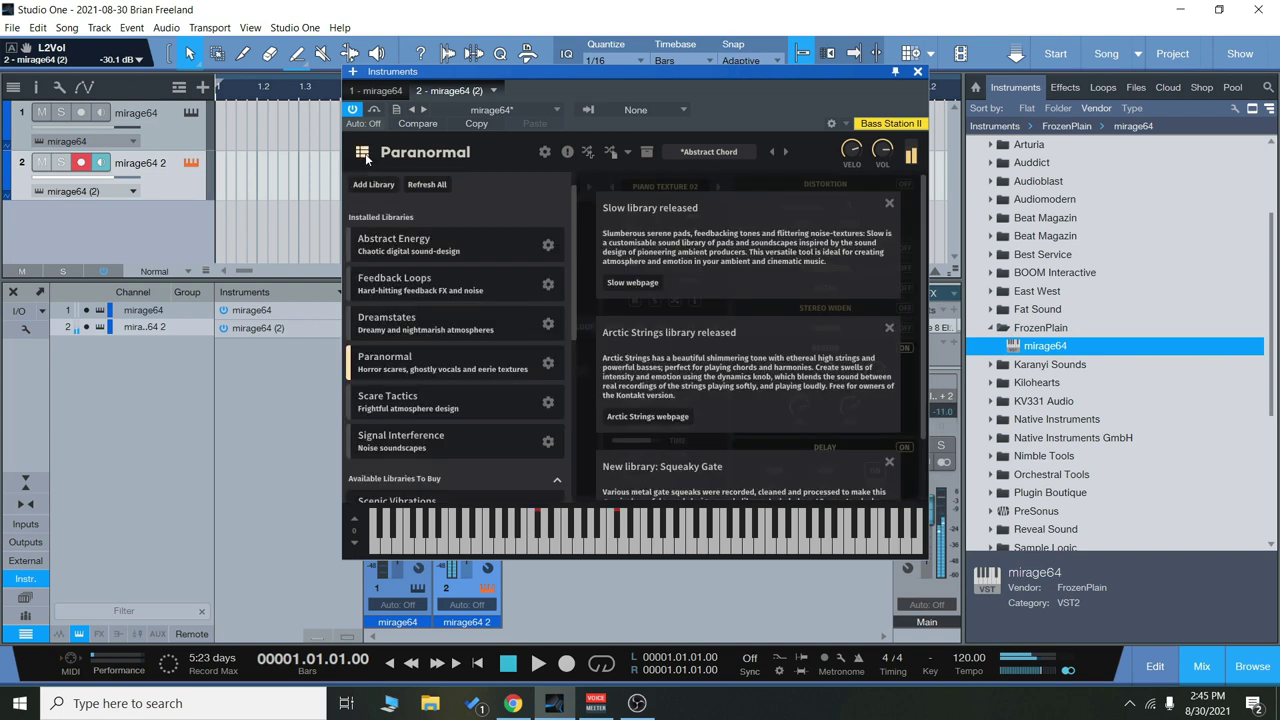
pyautogui.click(403, 400)
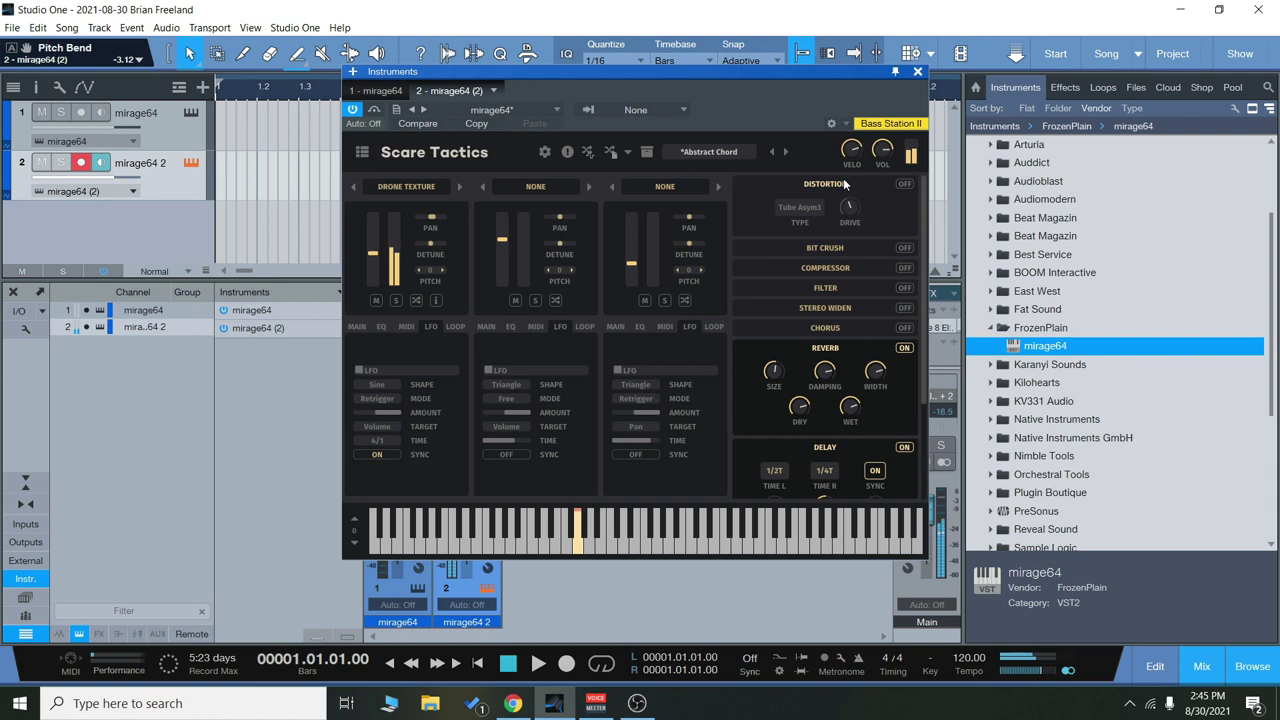
pyautogui.click(460, 187)
pyautogui.click(592, 188)
pyautogui.click(593, 188)
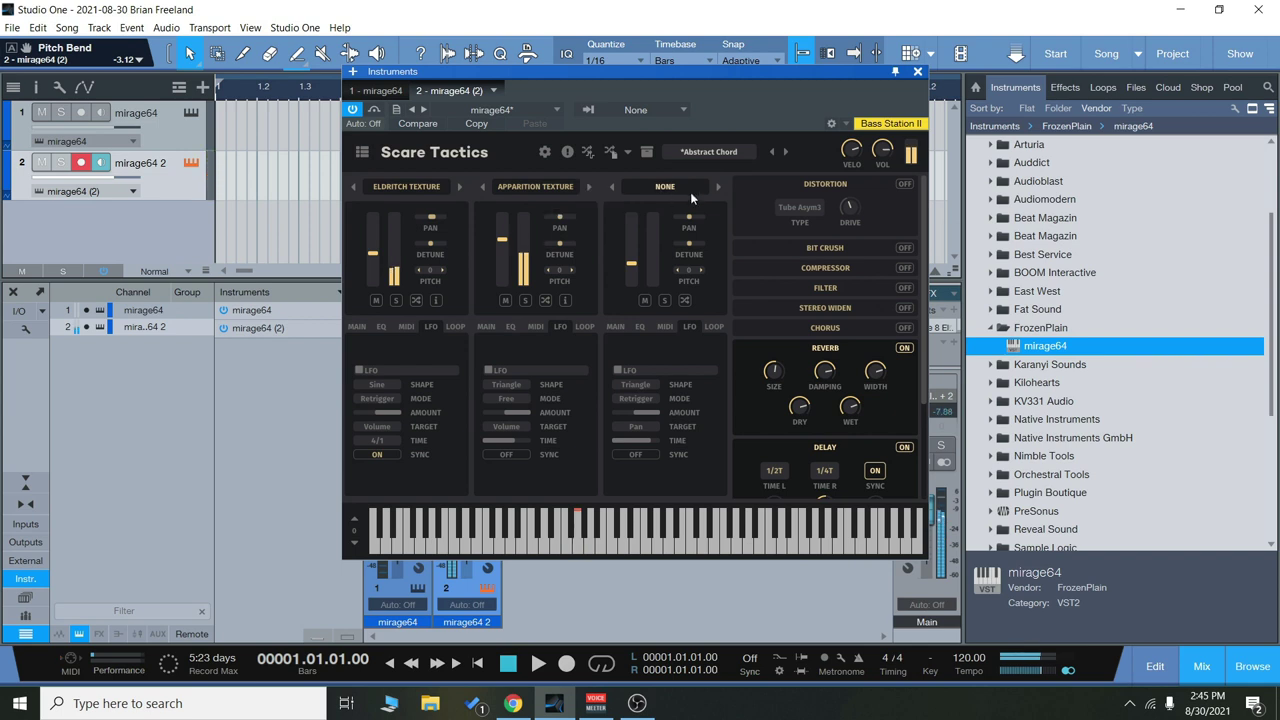
pyautogui.click(718, 187)
# Step: Set the Apparition Texture layer's volume to -10.3 dB and the convolution wet level to -13.3 dB
pyautogui.moveTo(510, 244); pyautogui.dragTo(506, 248)
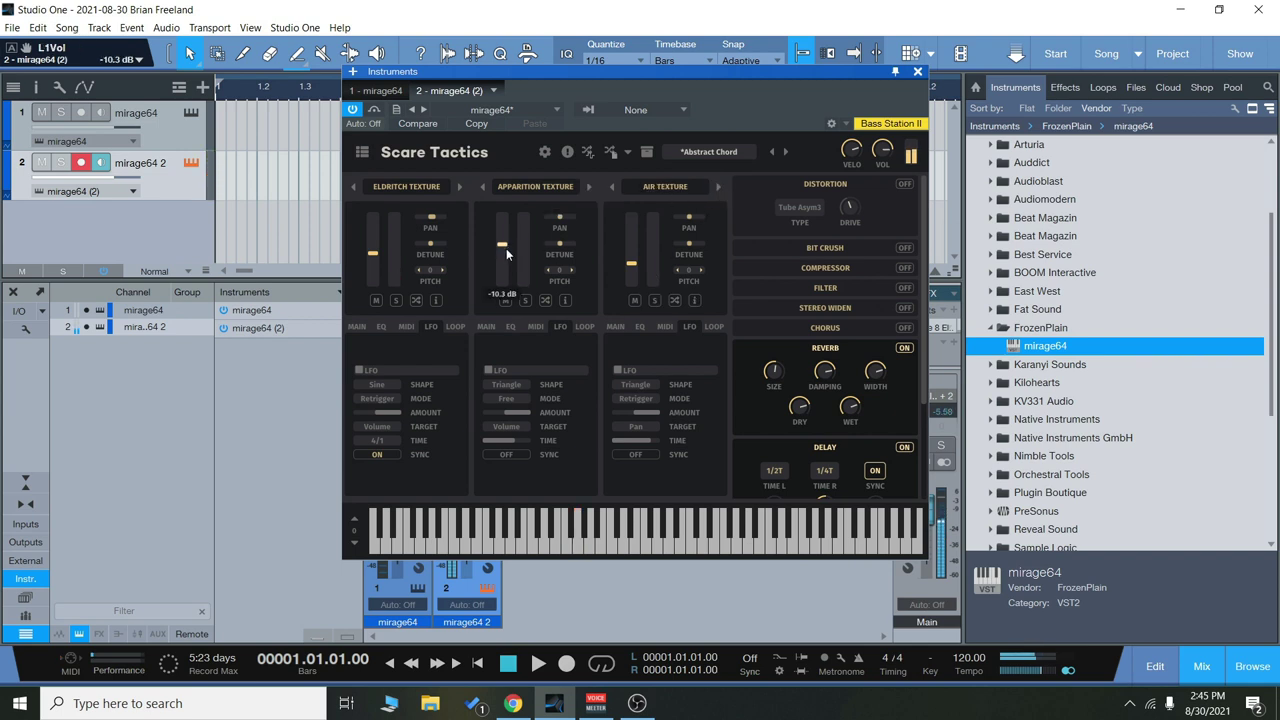
pyautogui.scroll(-3, 906, 460)
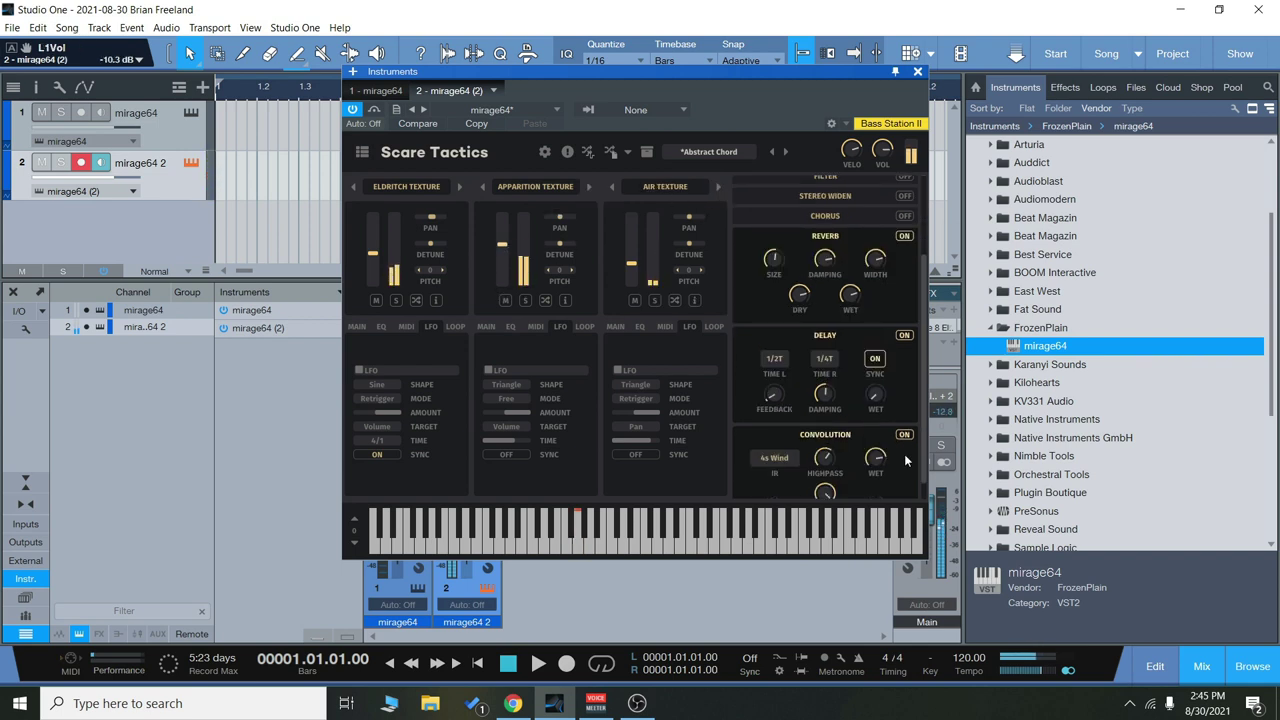
pyautogui.moveTo(876, 458); pyautogui.dragTo(880, 492)
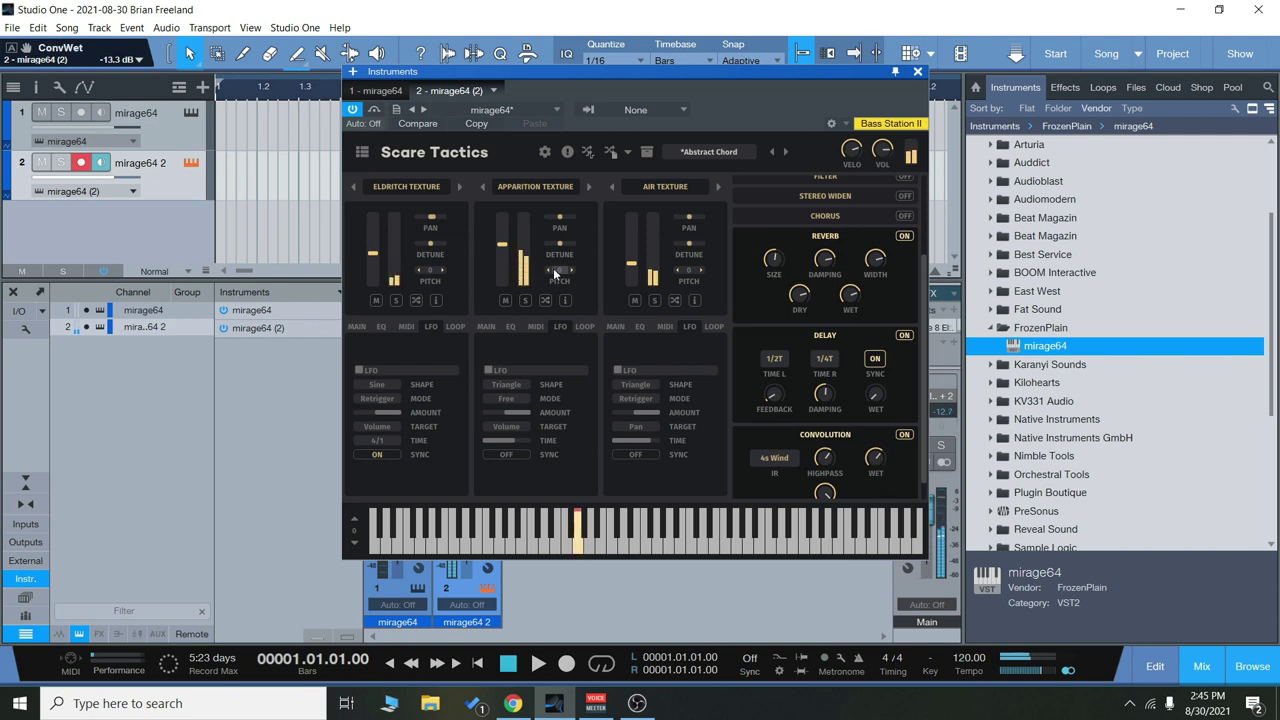
# Step: Turn on the LFOs of all three layers and enable tempo sync for the second and third layers' LFOs
pyautogui.click(488, 370)
pyautogui.click(621, 371)
pyautogui.click(359, 370)
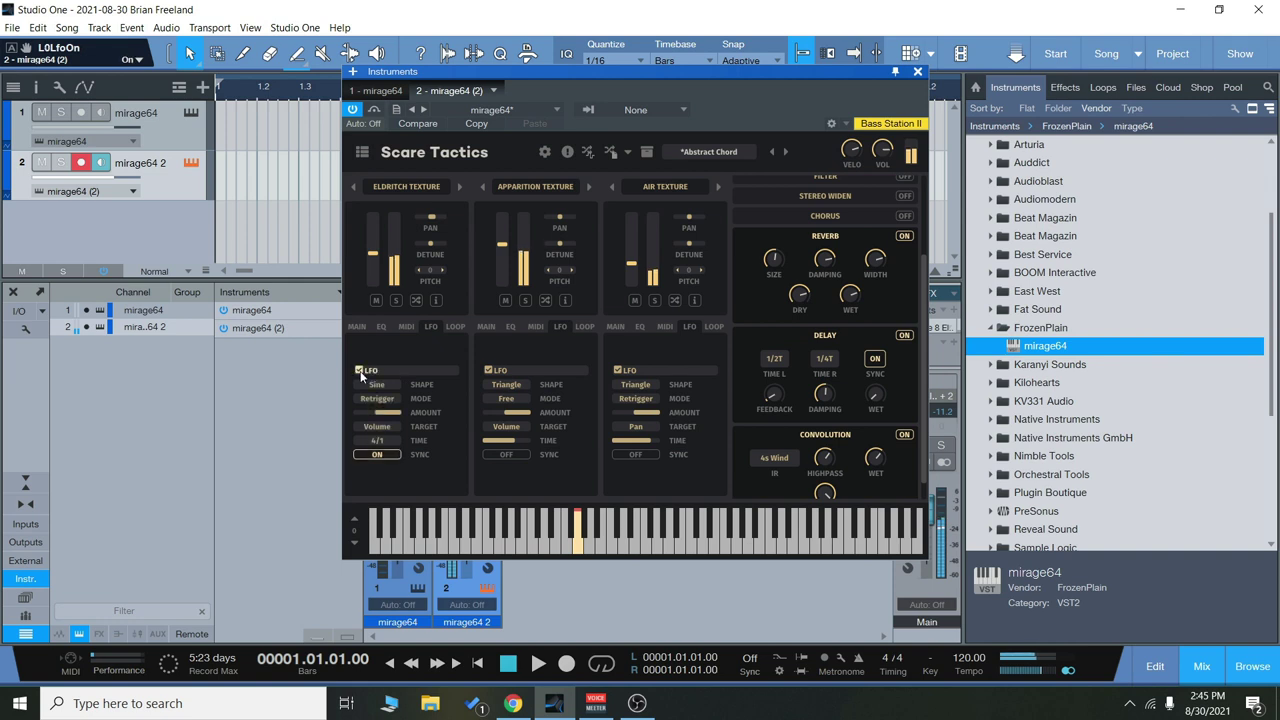
pyautogui.click(515, 456)
pyautogui.click(645, 456)
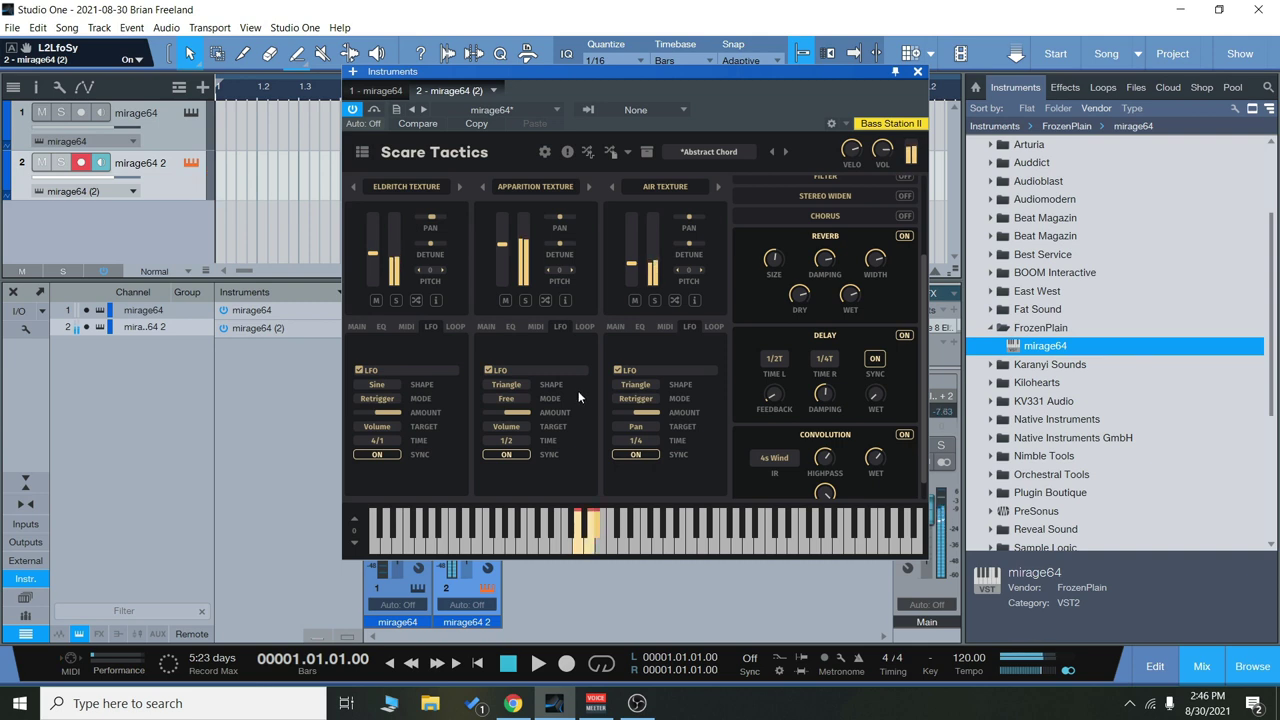
# Step: Set the master volume to -1.5 dB and switch the three layers to Fears Texture, Approaching Texture and Blank Texture
pyautogui.moveTo(893, 158)
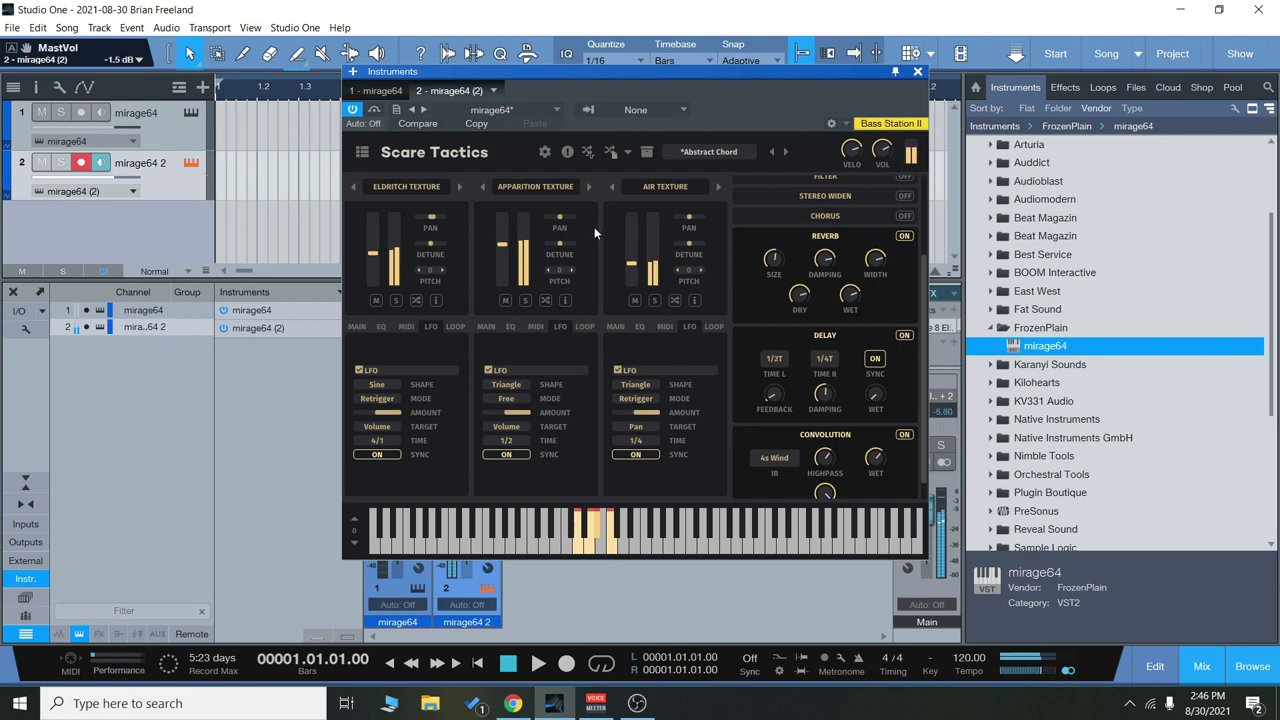
pyautogui.click(459, 187)
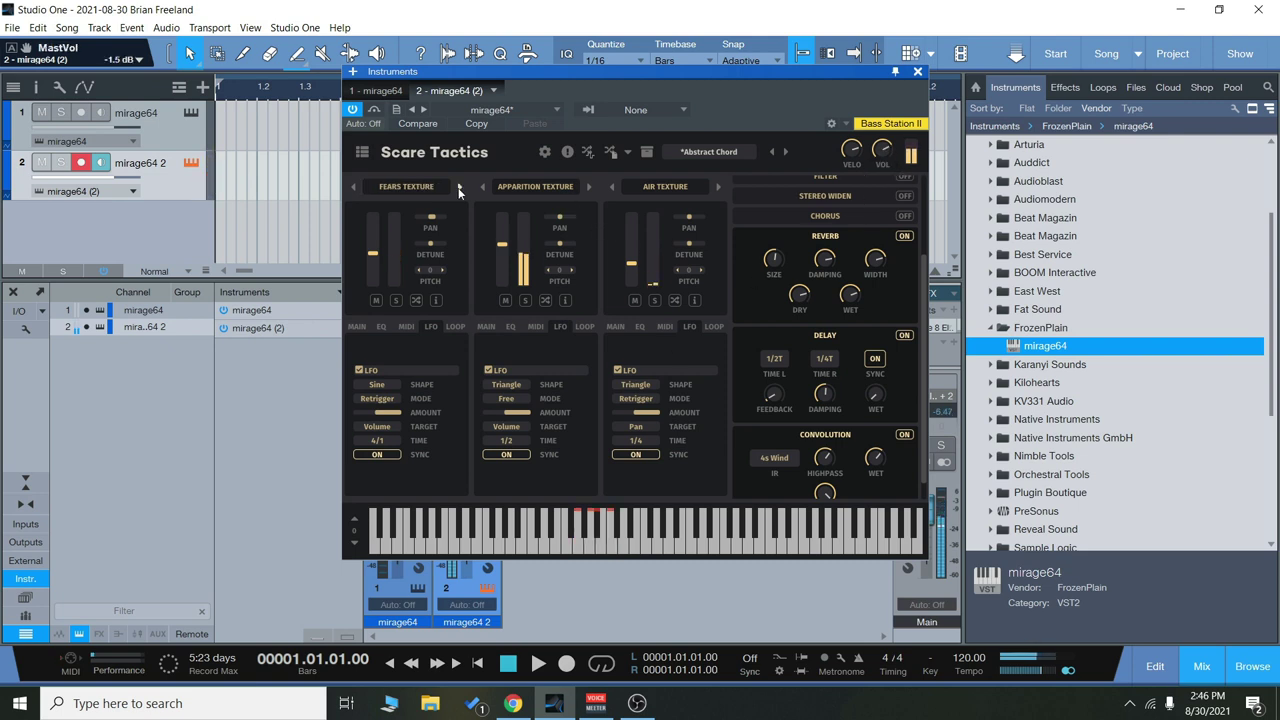
pyautogui.click(589, 187)
pyautogui.click(720, 187)
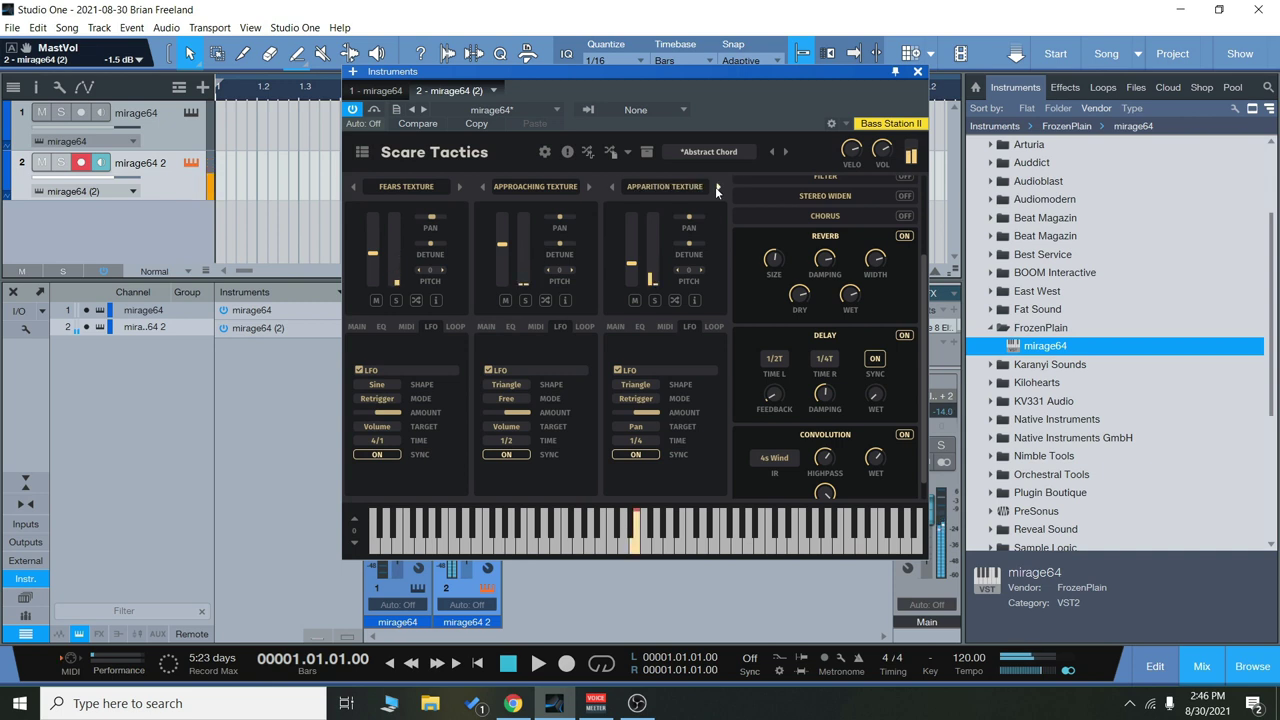
pyautogui.click(715, 186)
pyautogui.click(716, 187)
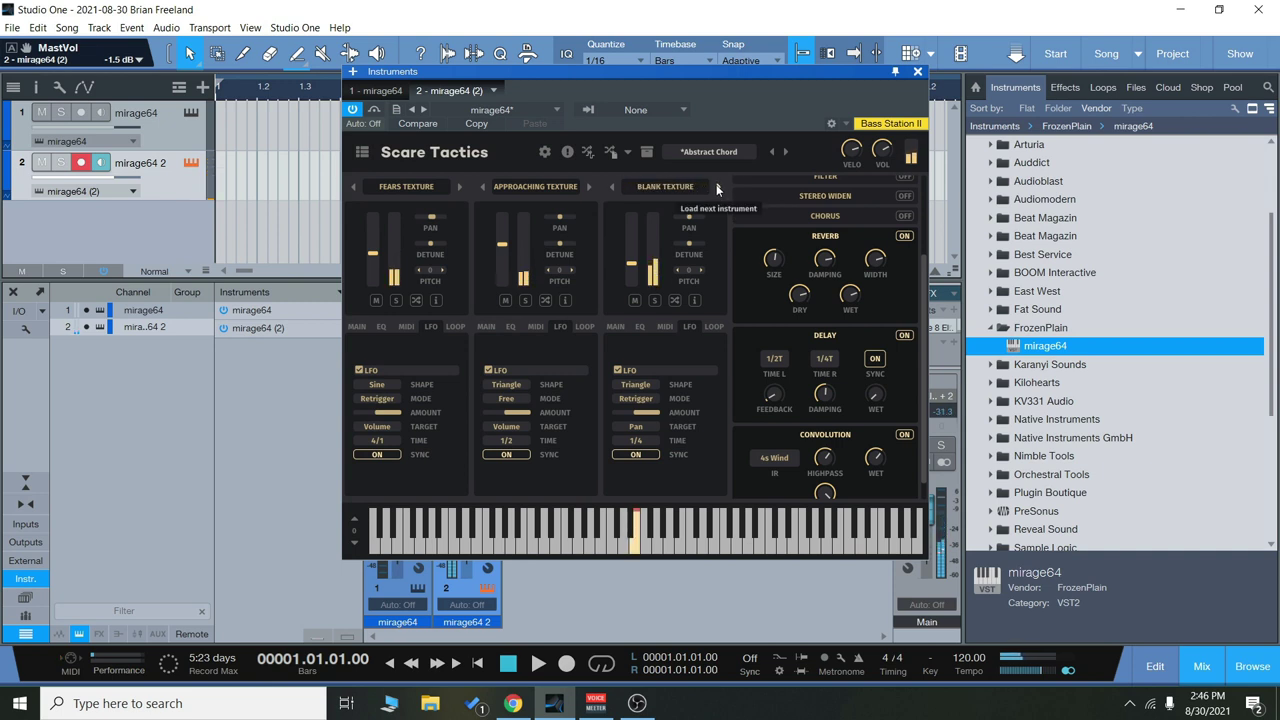
# Step: Raise the Blank Texture layer's volume to -13.8 dB and the Approaching Texture layer's volume to 0.7 dB
pyautogui.moveTo(635, 263)
pyautogui.moveTo(635, 263); pyautogui.dragTo(638, 236)
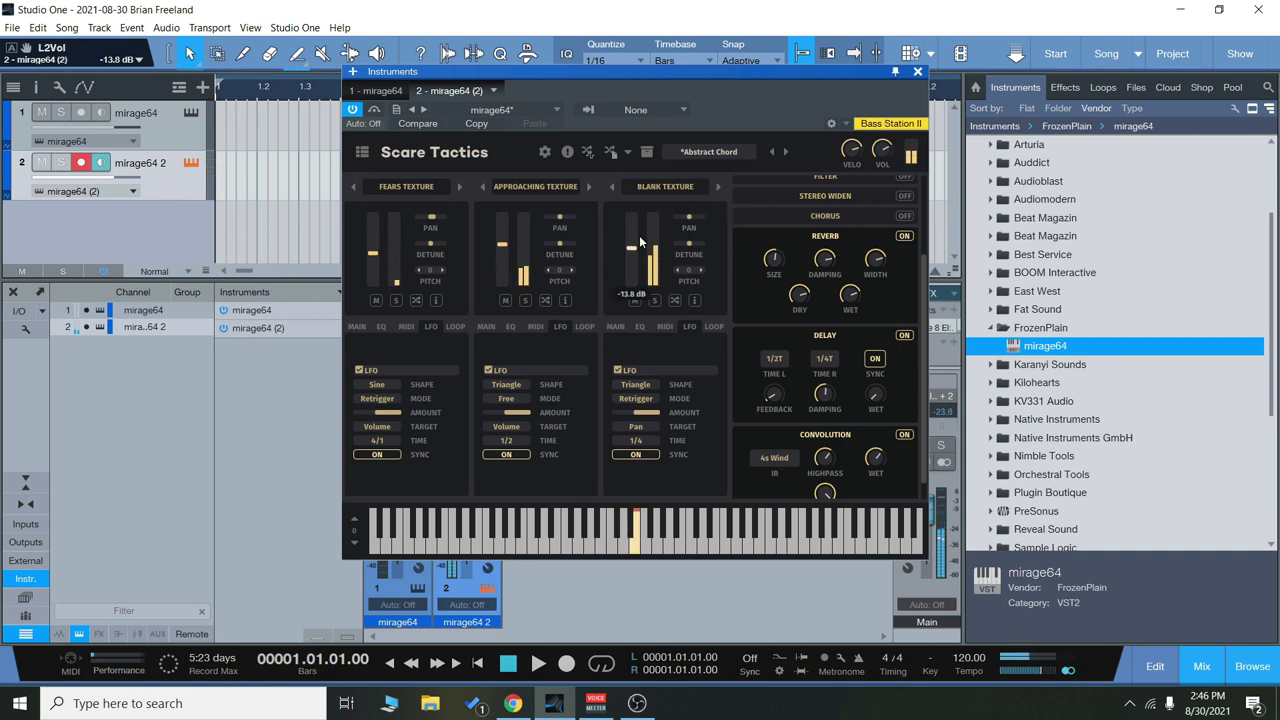
pyautogui.moveTo(503, 246); pyautogui.dragTo(507, 222)
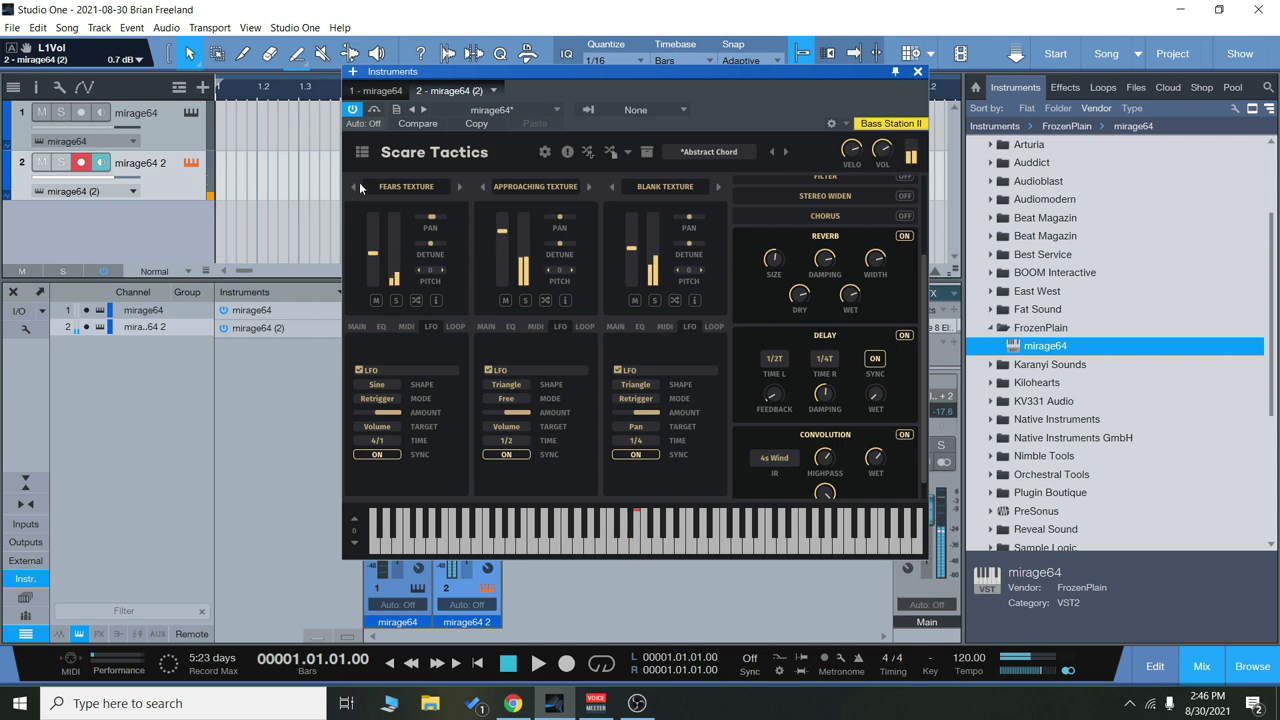
# Step: Load the Signal Interference library and turn off the LFOs of all three layers
pyautogui.click(368, 153)
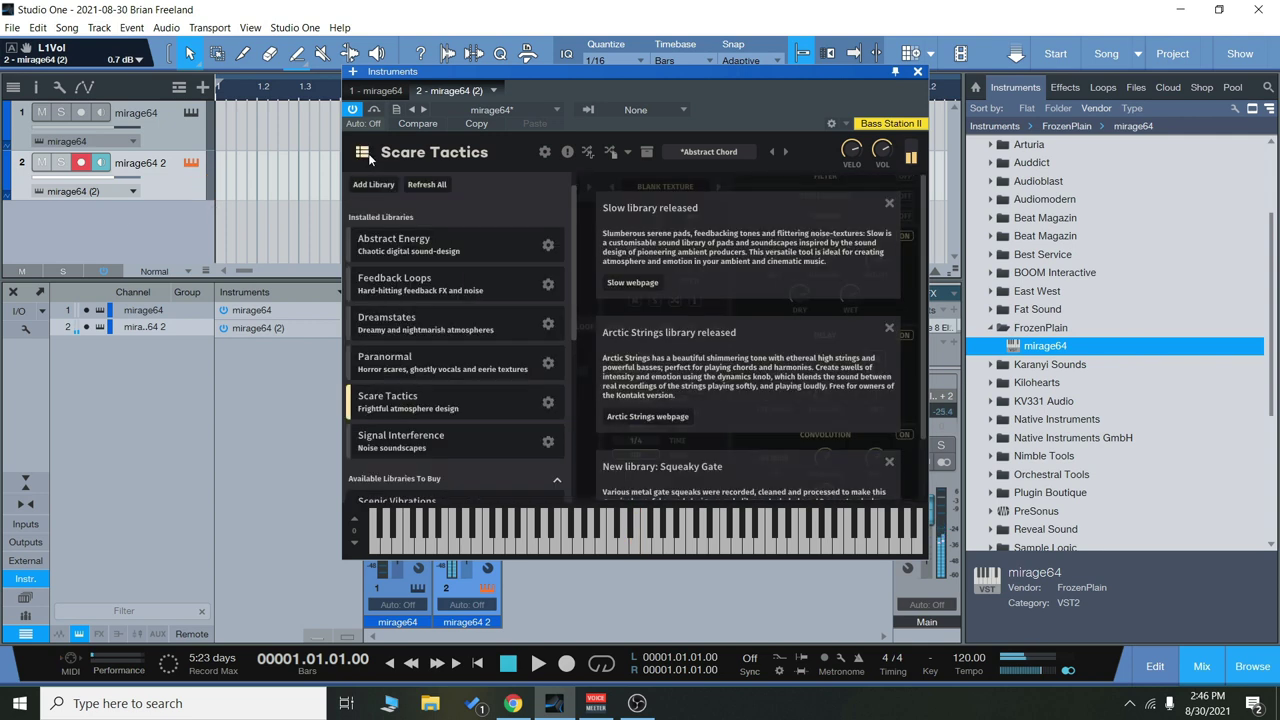
pyautogui.click(418, 443)
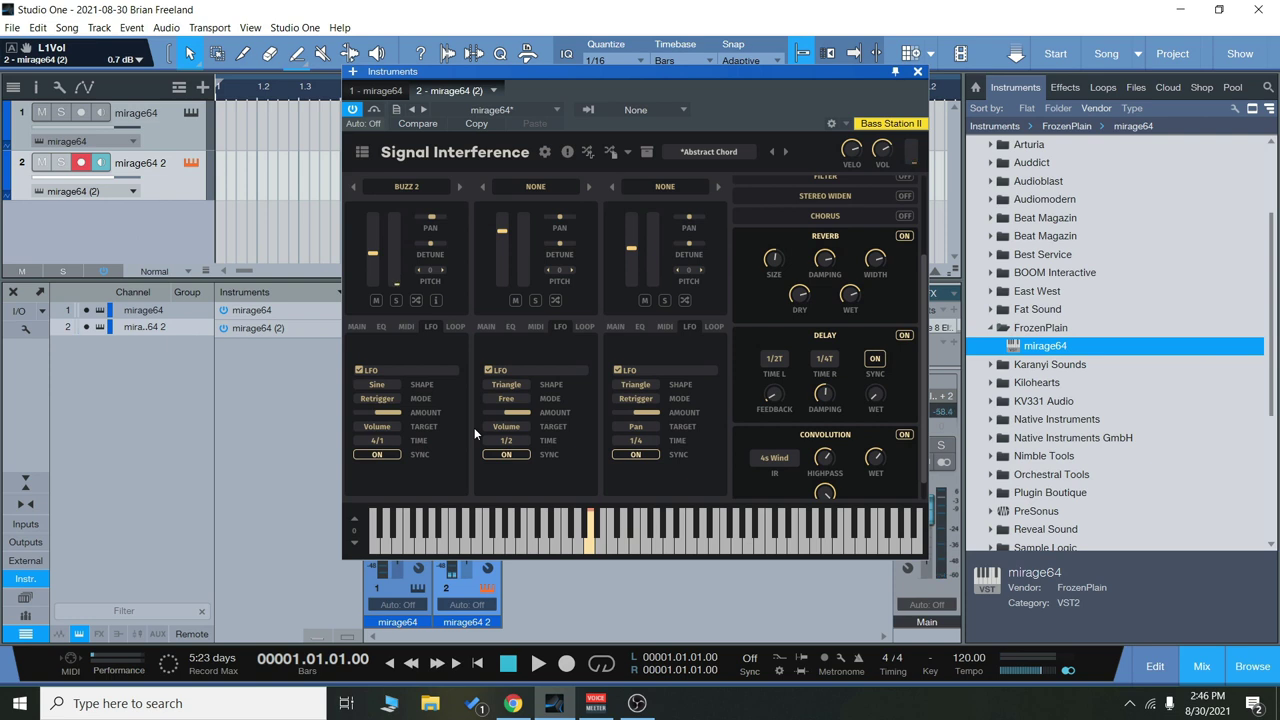
pyautogui.click(359, 371)
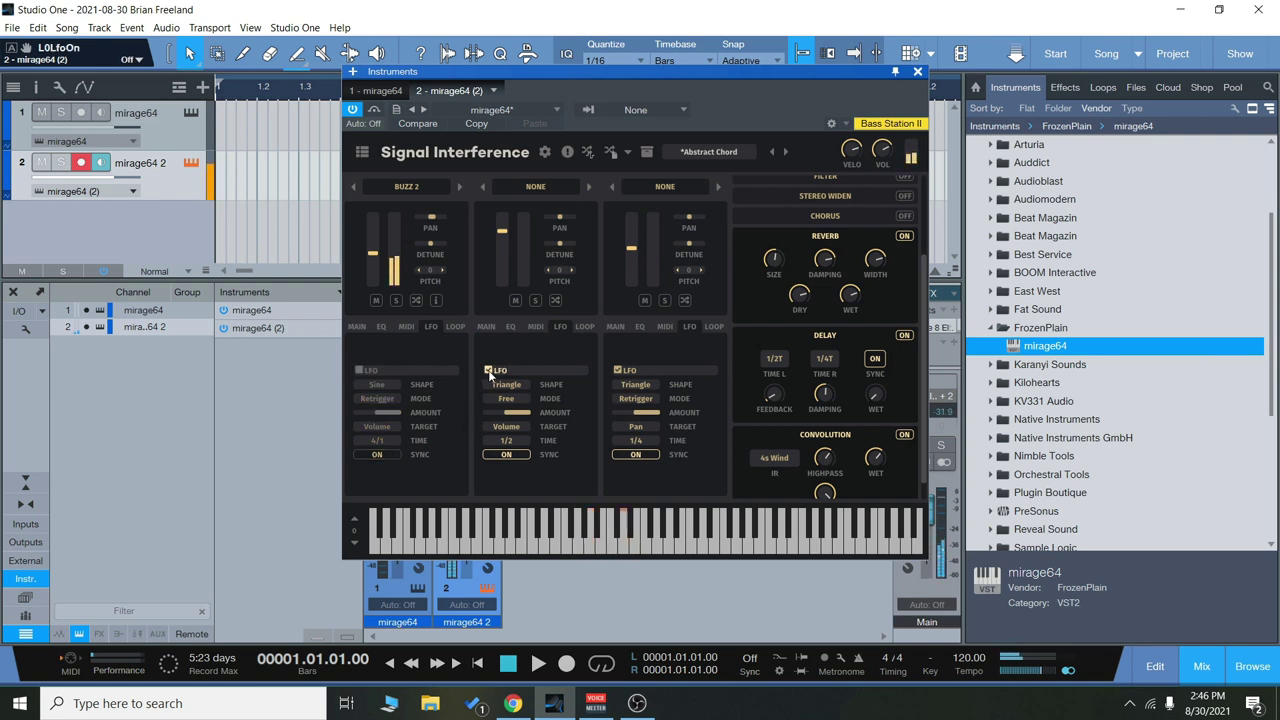
pyautogui.click(488, 371)
pyautogui.click(617, 371)
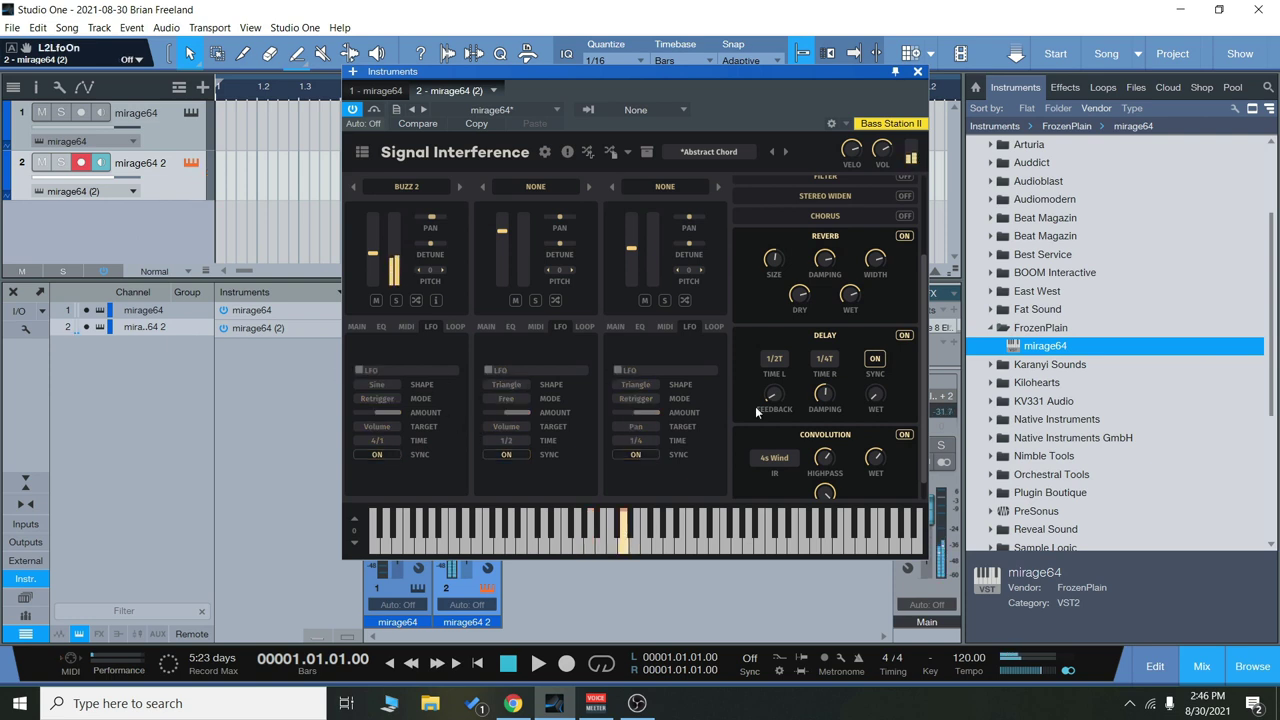
# Step: Set the Buzz 2 layer's volume to -4.2 dB and turn the convolution wet level up fully
pyautogui.moveTo(372, 253); pyautogui.dragTo(375, 224)
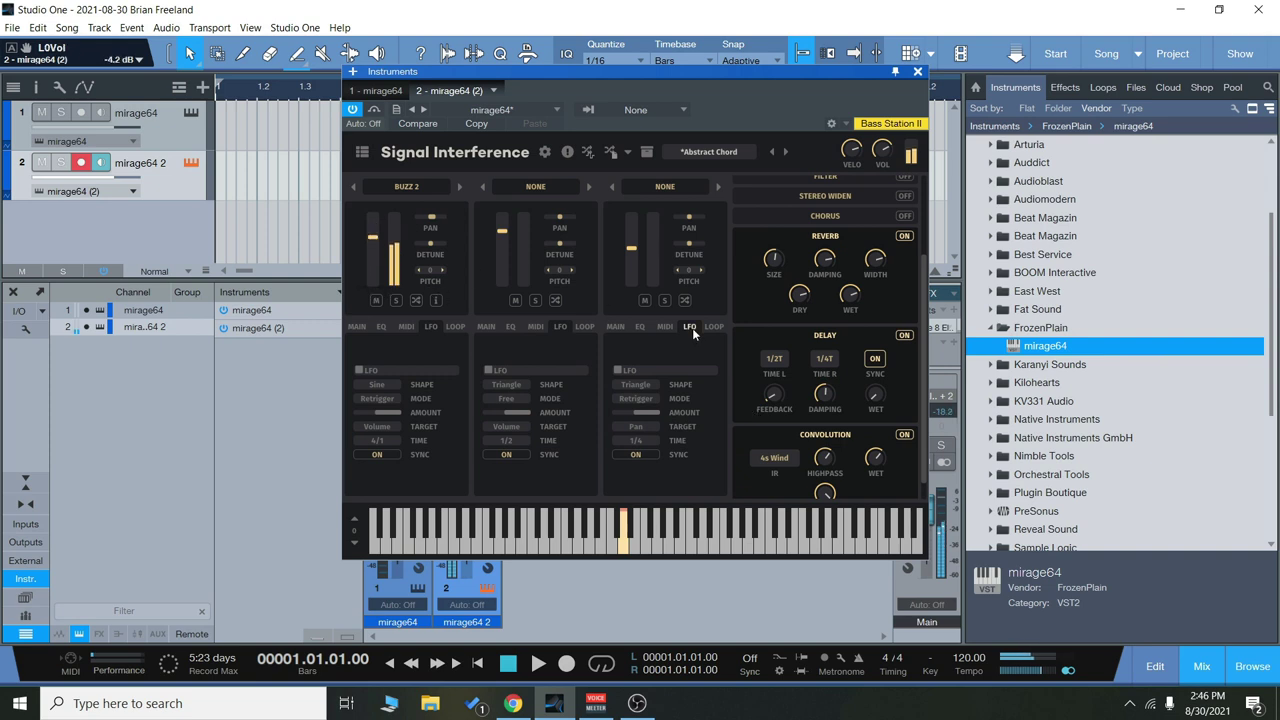
pyautogui.click(880, 458)
pyautogui.moveTo(883, 445)
pyautogui.mouseDown()
pyautogui.moveTo(884, 416)
pyautogui.moveTo(874, 452)
pyautogui.mouseUp()
# Step: Raise the delay's wet level and set its feedback to 42.08
pyautogui.moveTo(875, 395); pyautogui.dragTo(891, 295)
pyautogui.moveTo(772, 395); pyautogui.dragTo(824, 357)
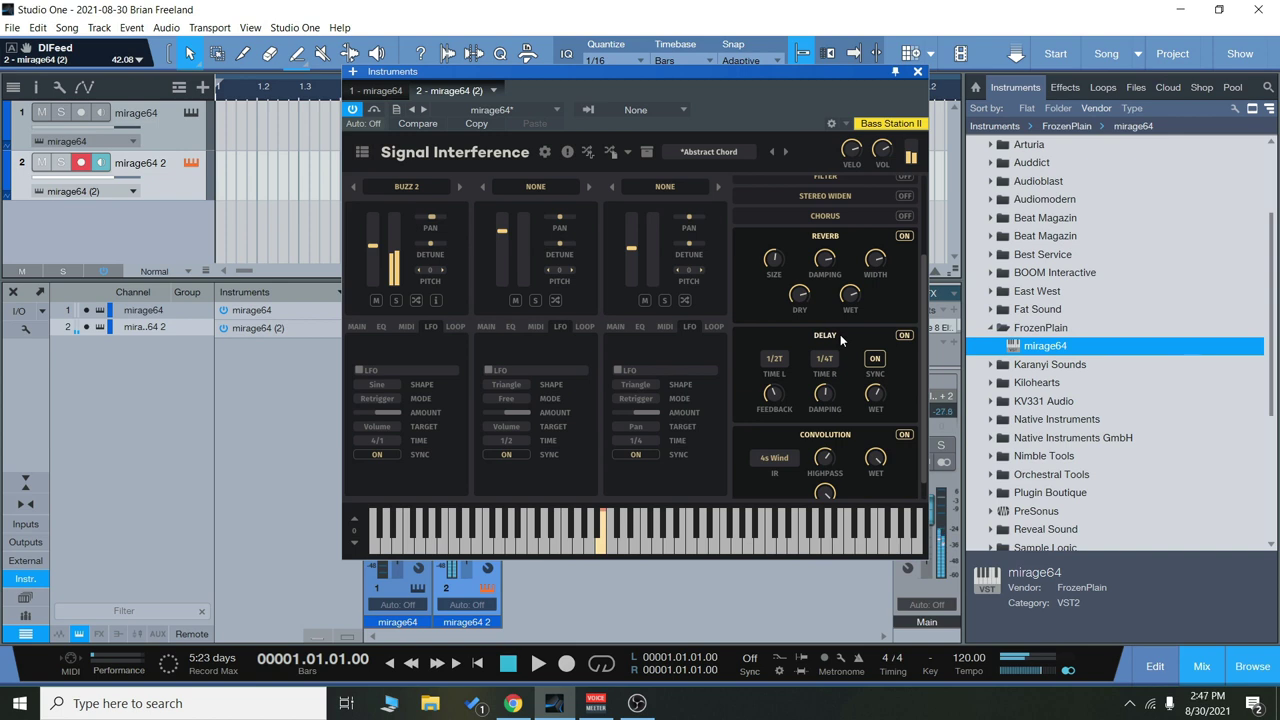
pyautogui.scroll(4, 890, 309)
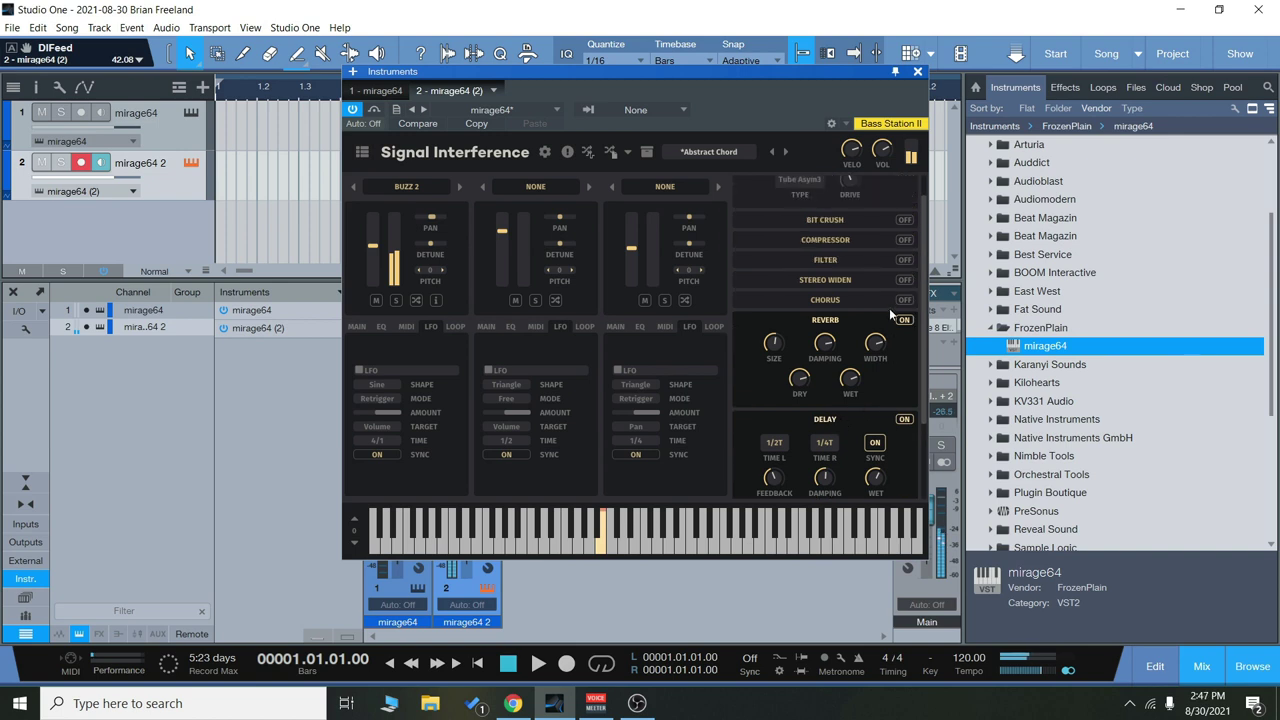
# Step: Turn on Stereo Widen with its width at 100 %, and enable the low-pass filter with its cutoff swept down to 28 Hz
pyautogui.click(904, 309)
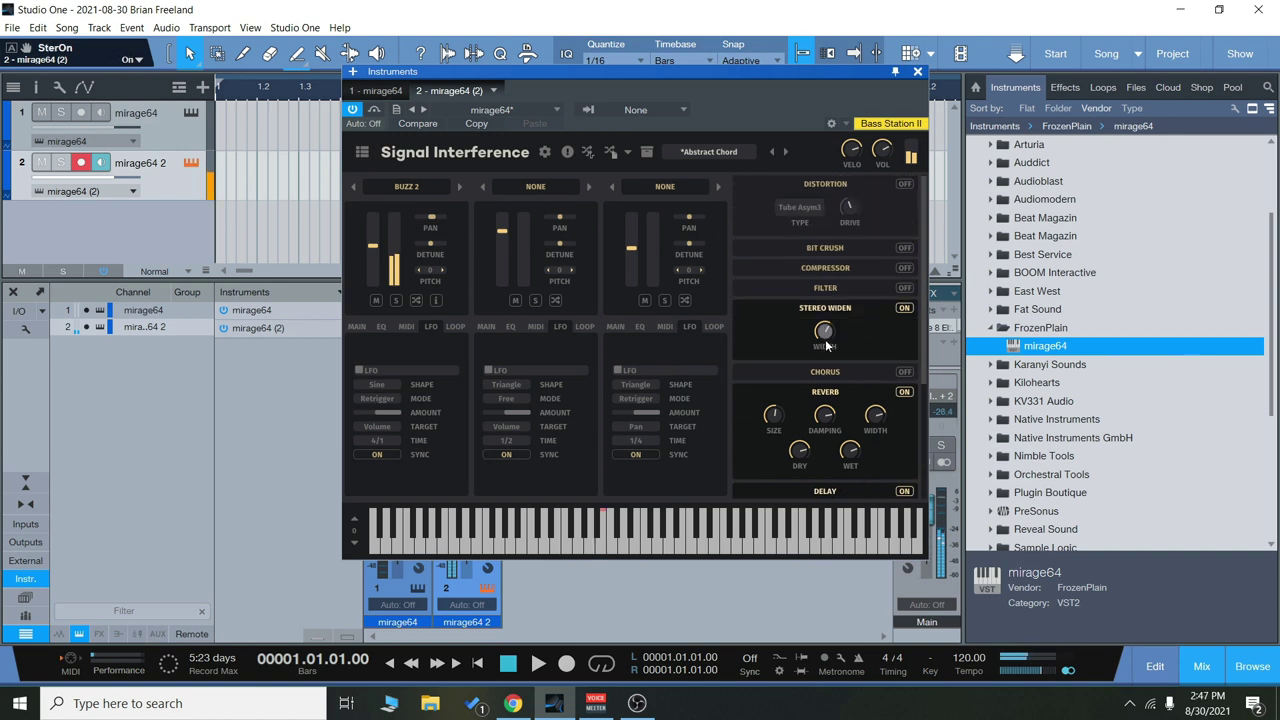
pyautogui.moveTo(826, 345); pyautogui.dragTo(846, 268)
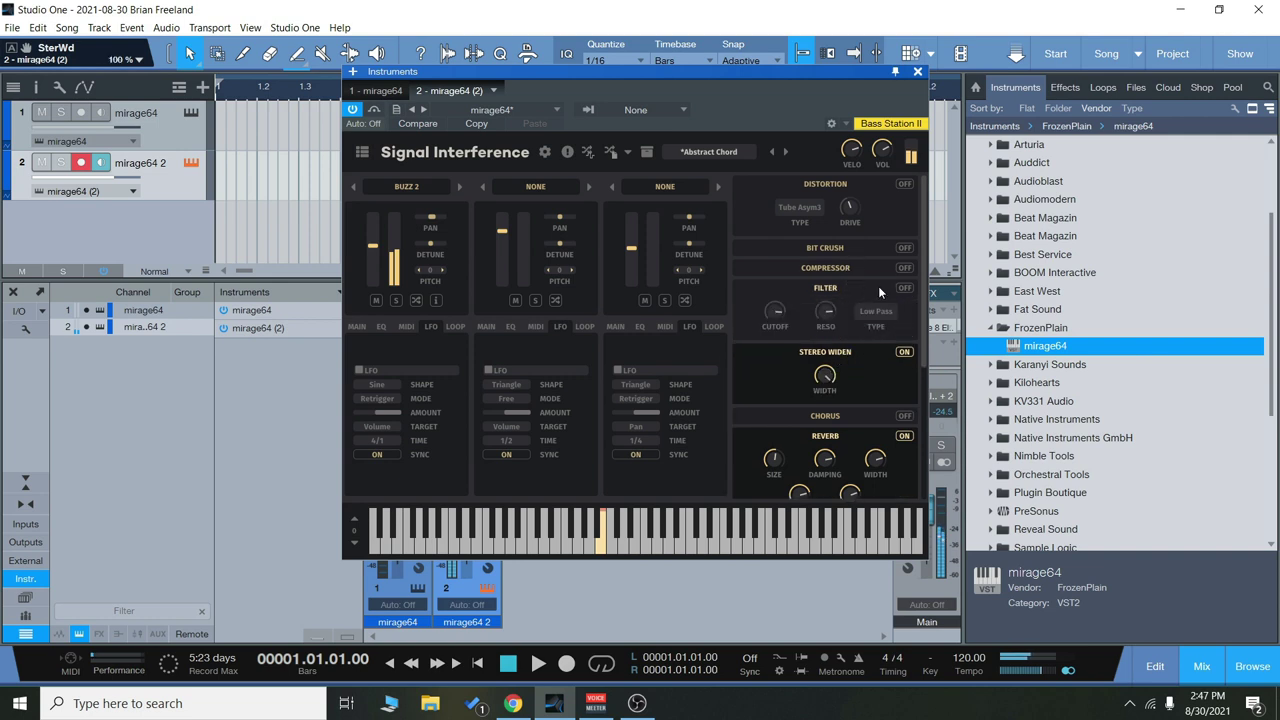
pyautogui.click(906, 288)
pyautogui.click(818, 316)
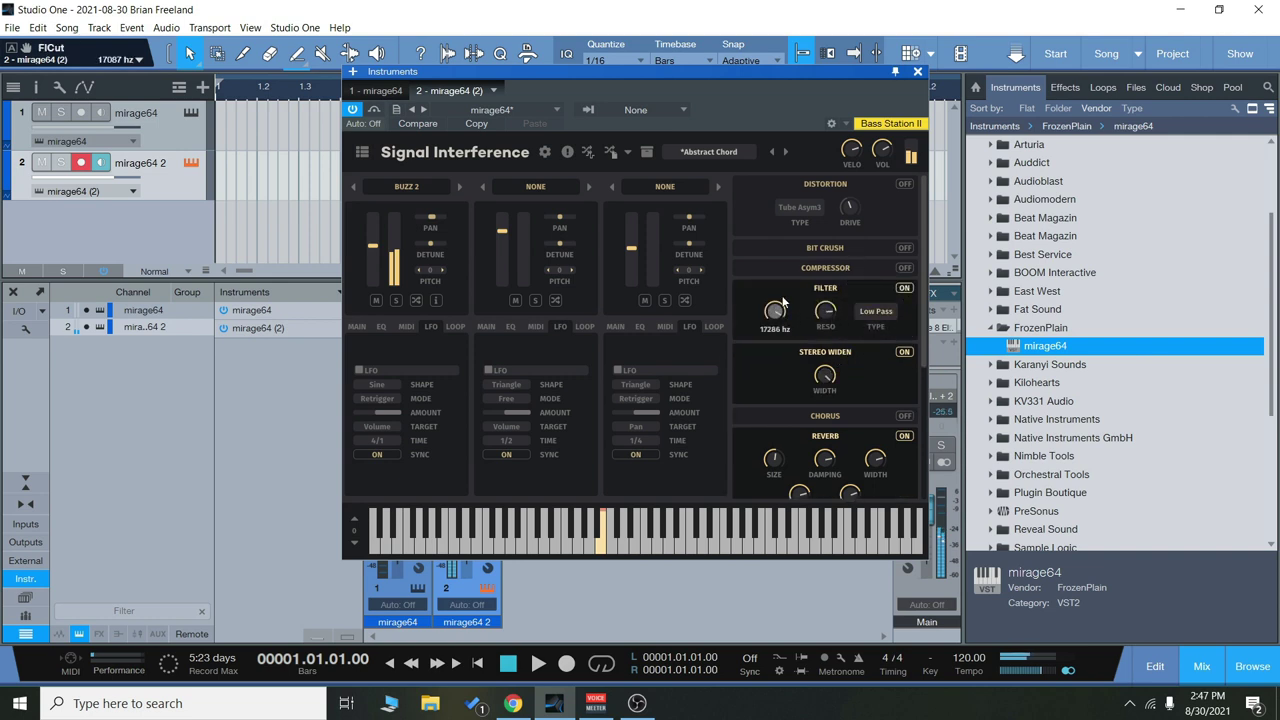
pyautogui.moveTo(783, 311); pyautogui.dragTo(780, 475)
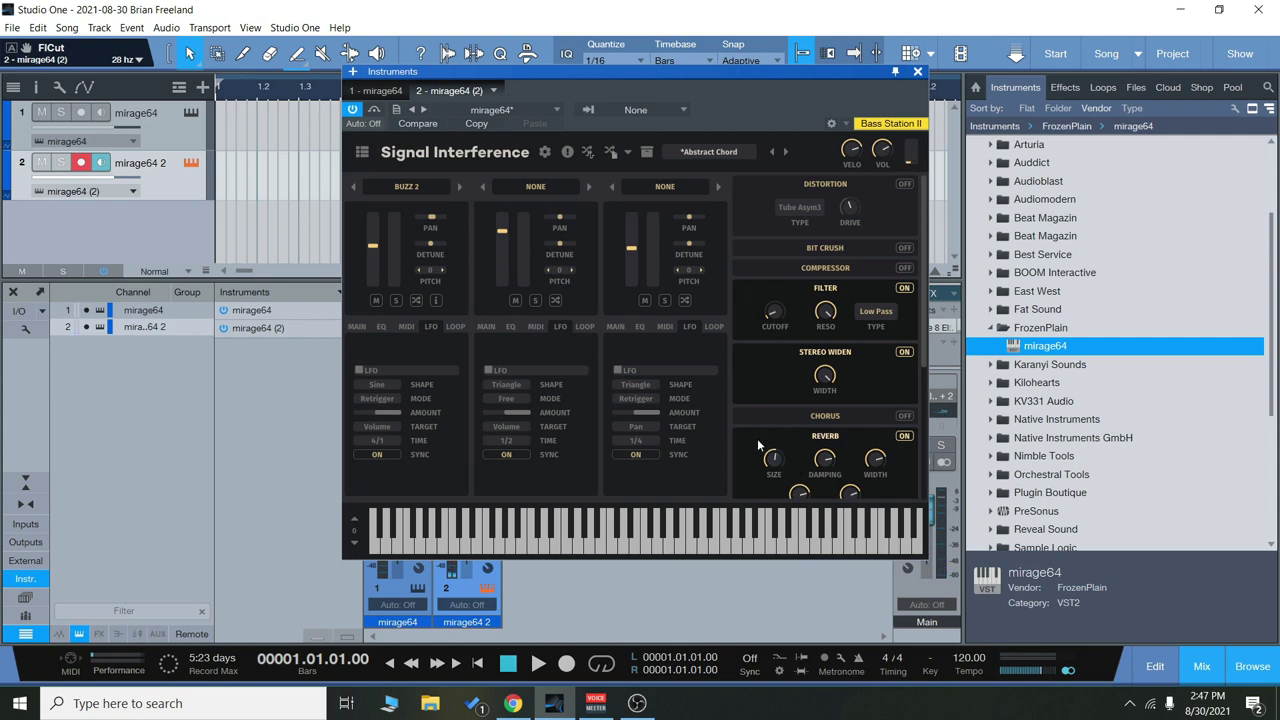
# Step: Check the installed libraries and browse the factory presets in the Noise & Static category
pyautogui.click(362, 152)
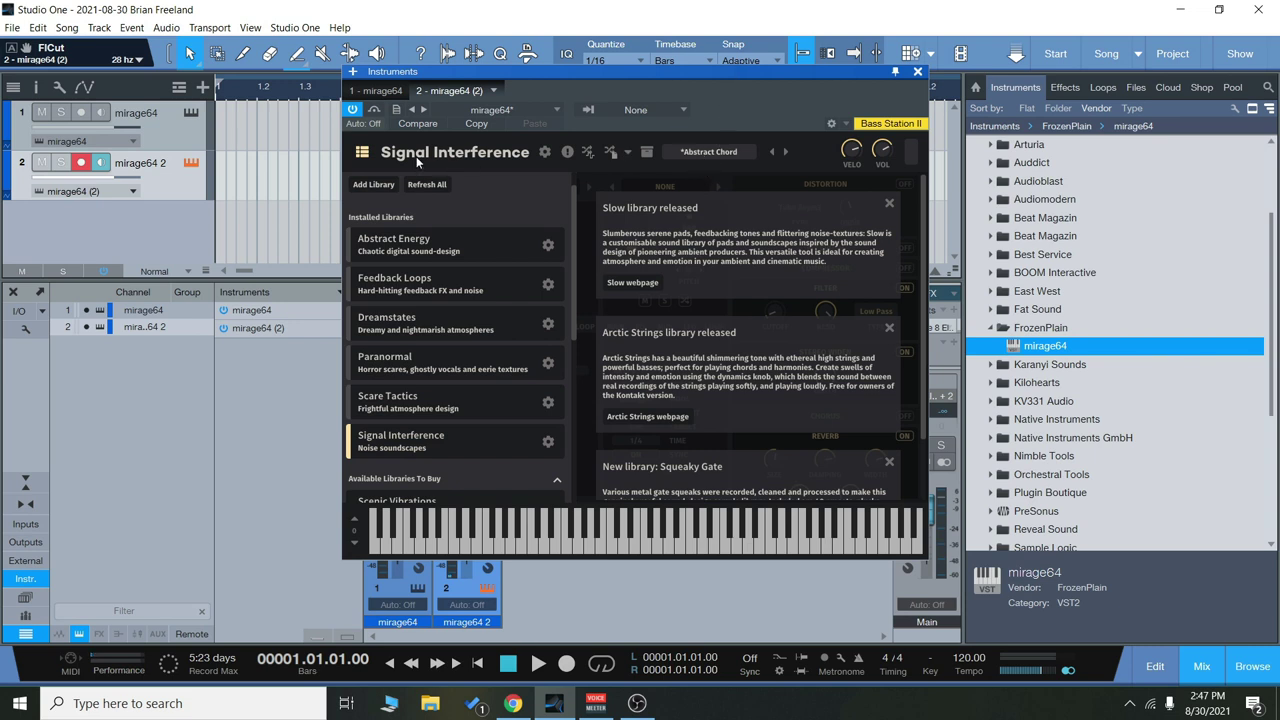
pyautogui.click(358, 154)
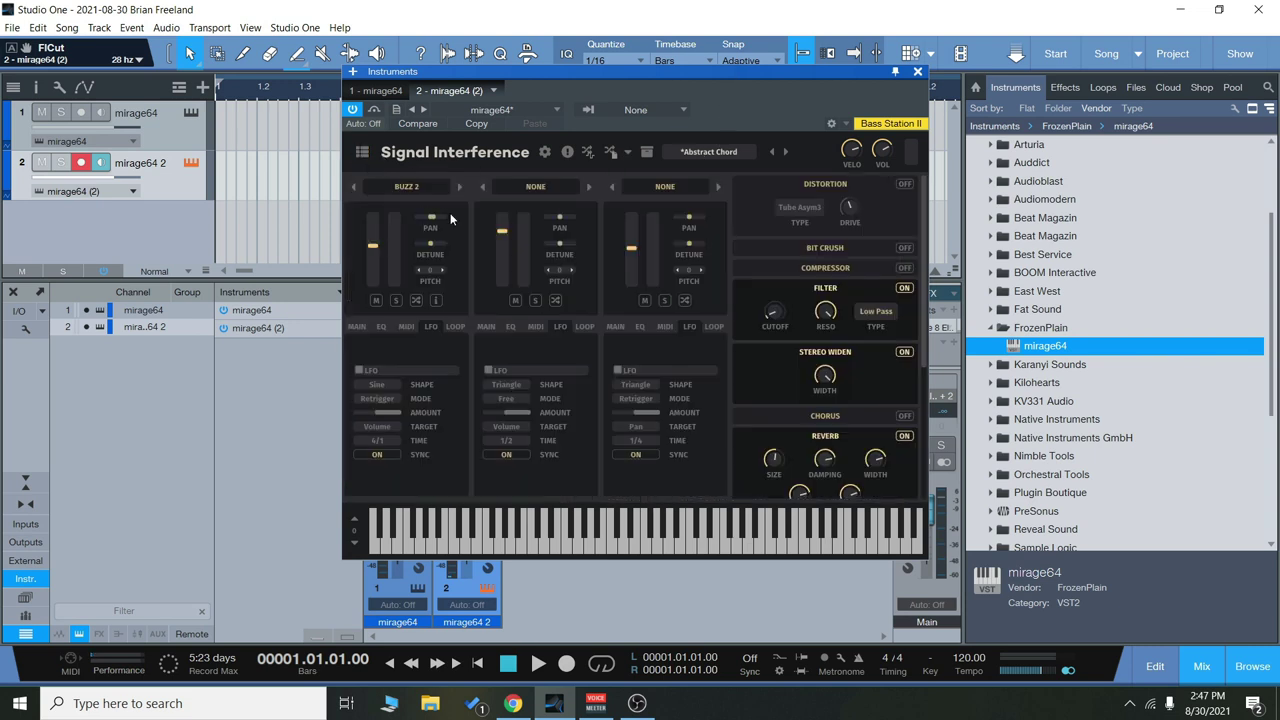
pyautogui.click(706, 152)
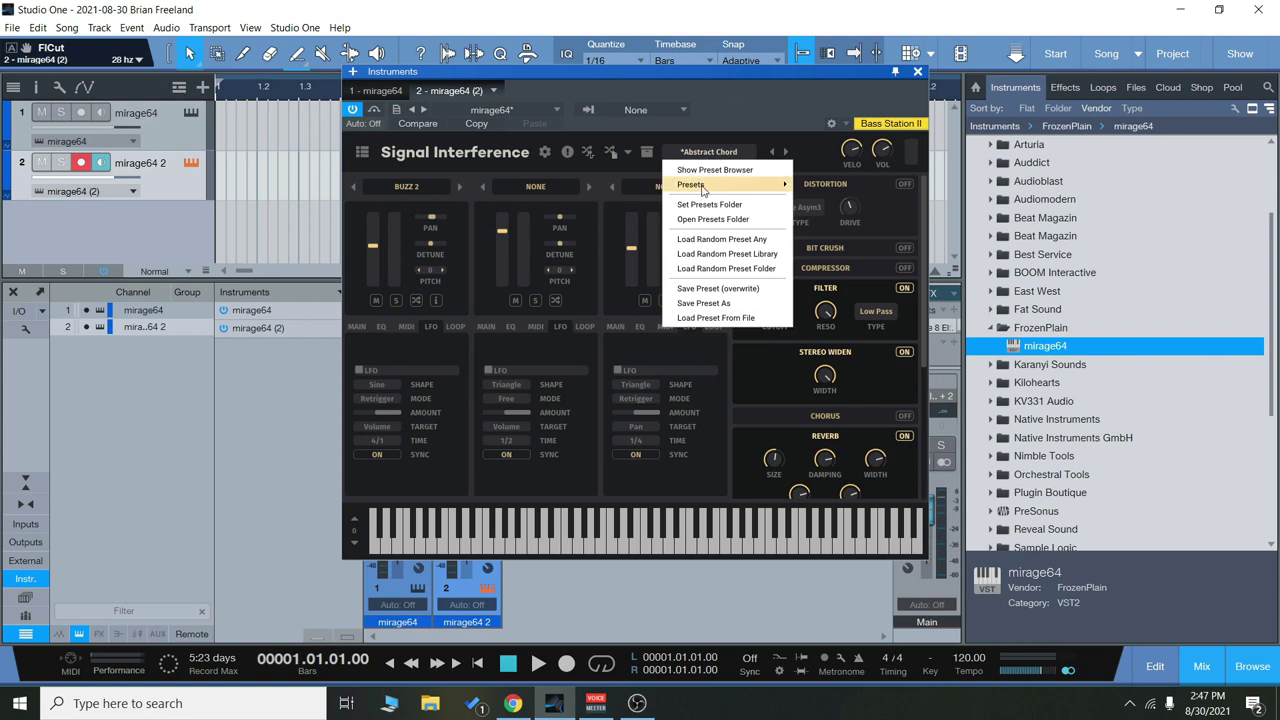
pyautogui.moveTo(703, 187)
pyautogui.moveTo(758, 190)
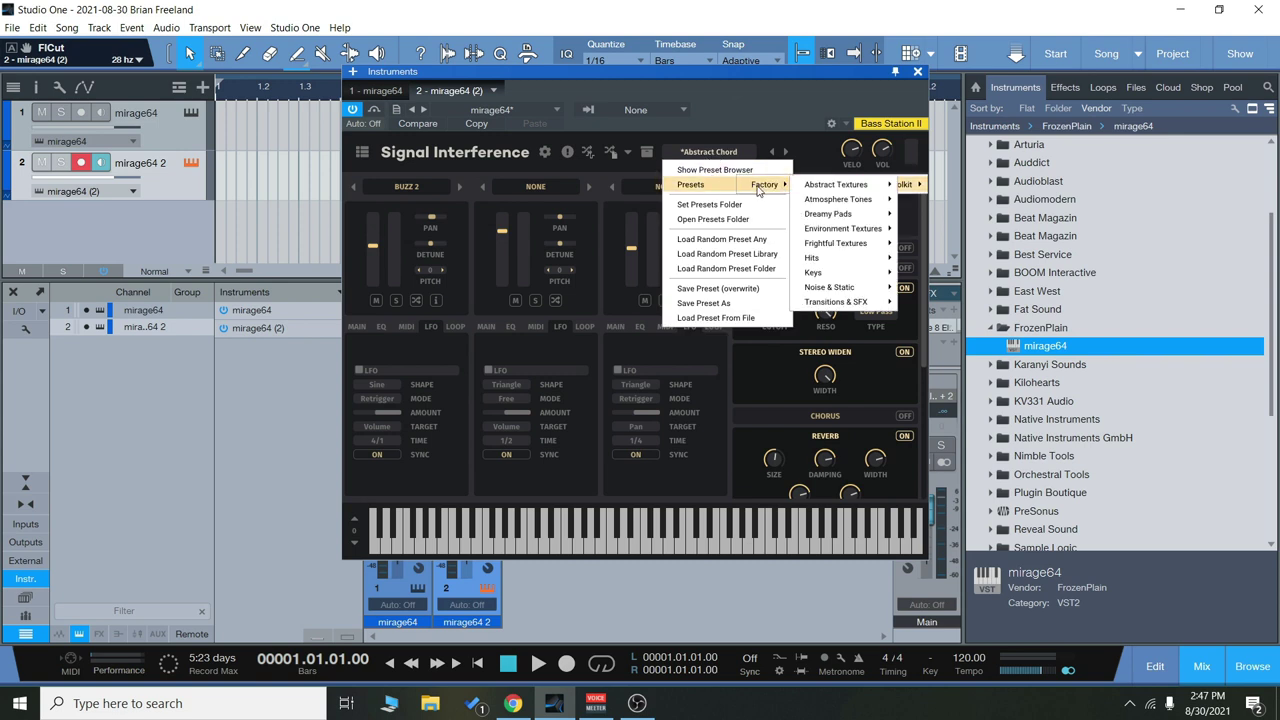
pyautogui.moveTo(835, 288)
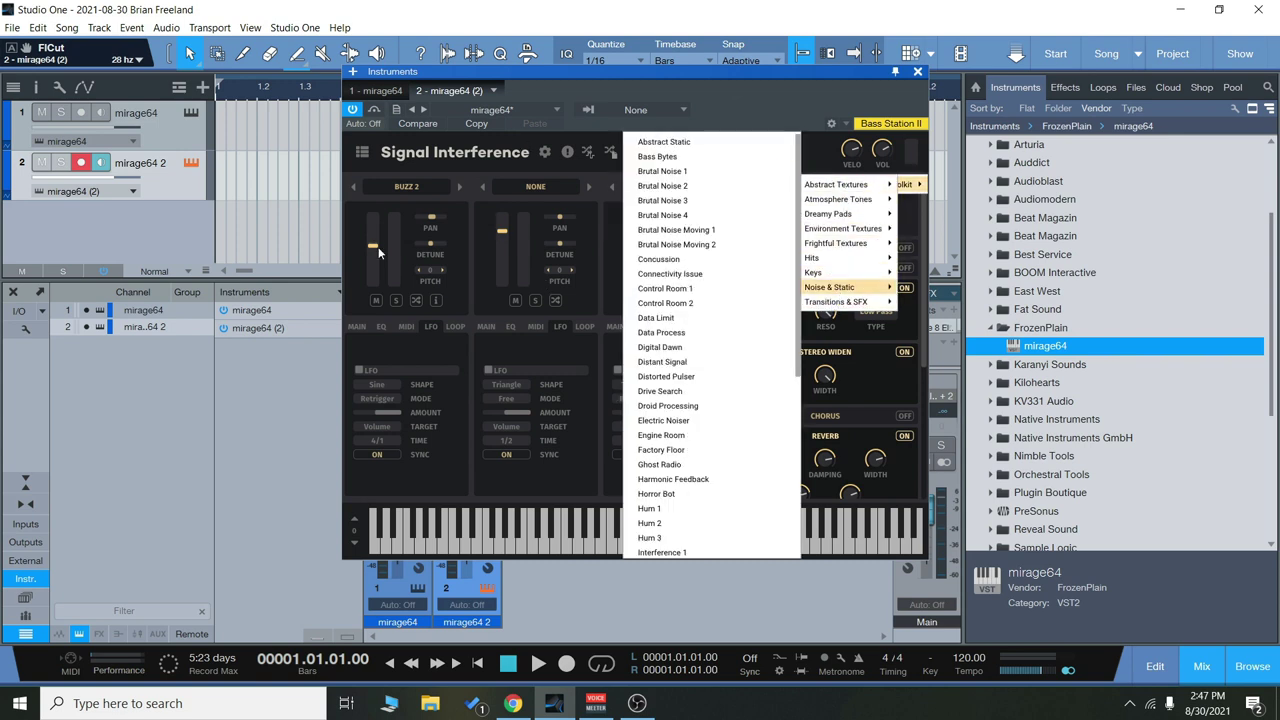
pyautogui.click(553, 350)
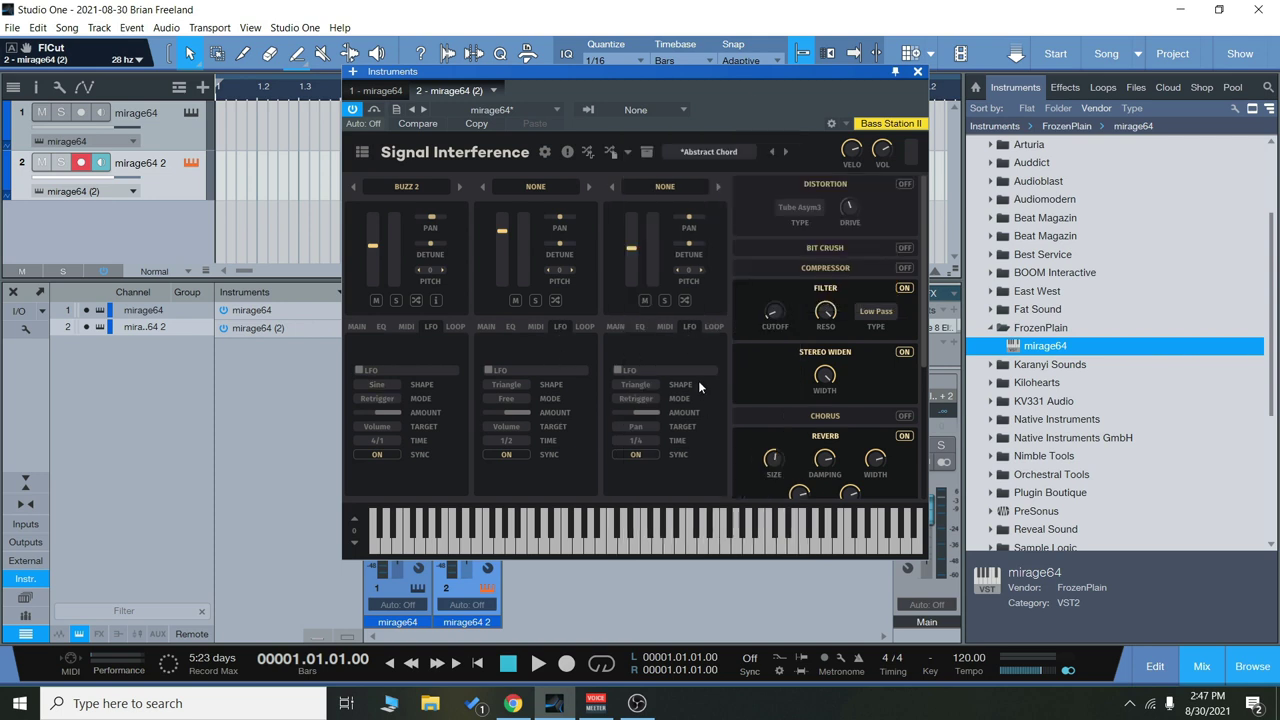
# Step: Look through the list of Signal Interference sounds available for the Buzz 2 layer
pyautogui.click(406, 188)
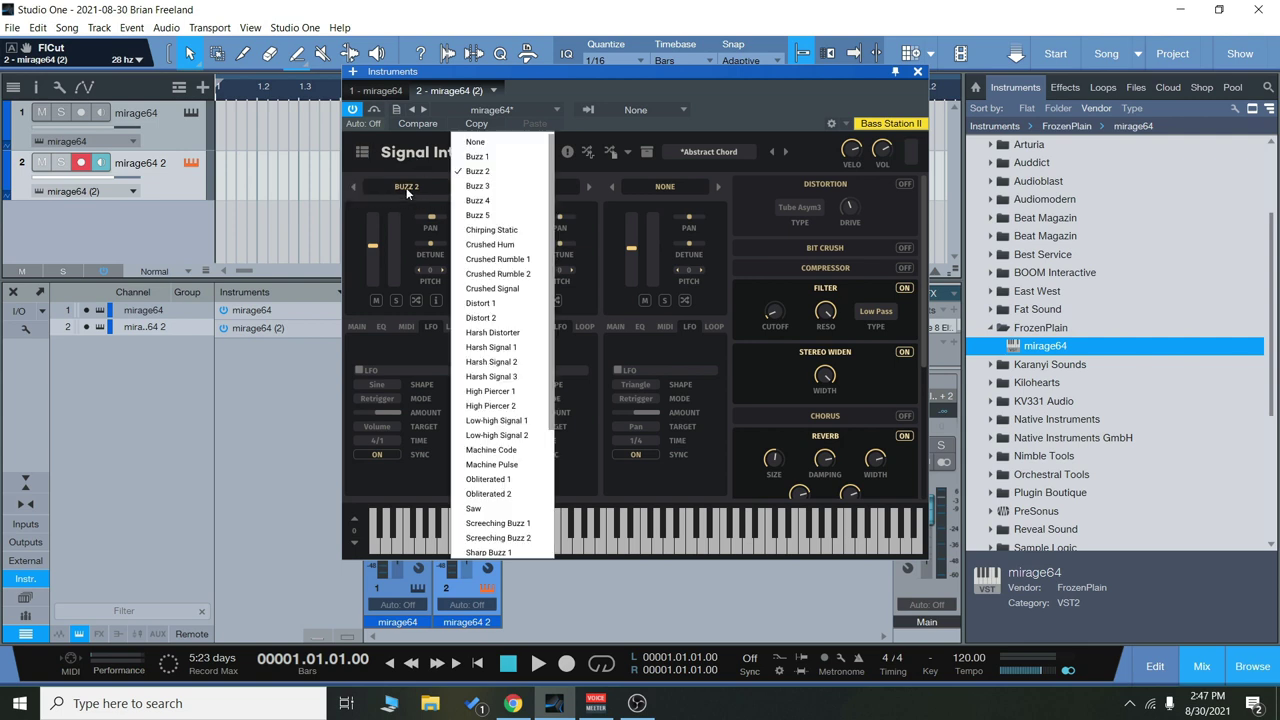
pyautogui.click(421, 186)
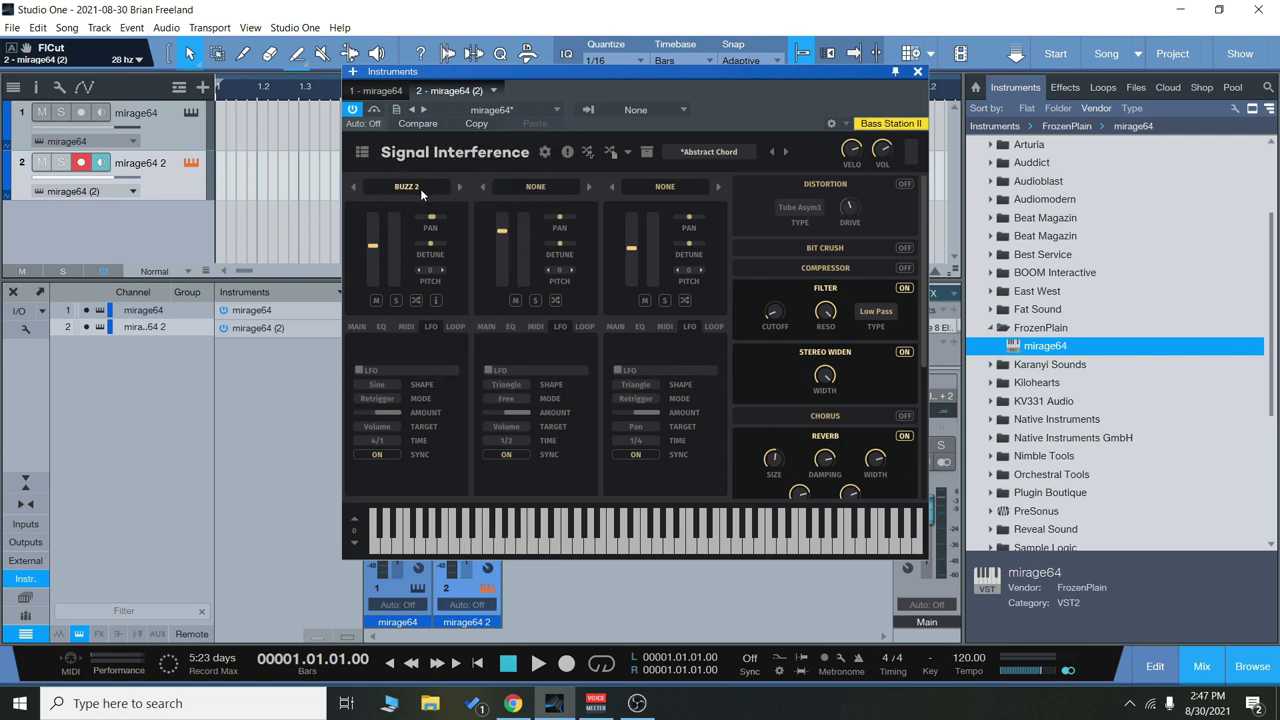
pyautogui.click(420, 188)
pyautogui.scroll(-5, 486, 205)
pyautogui.scroll(5, 486, 210)
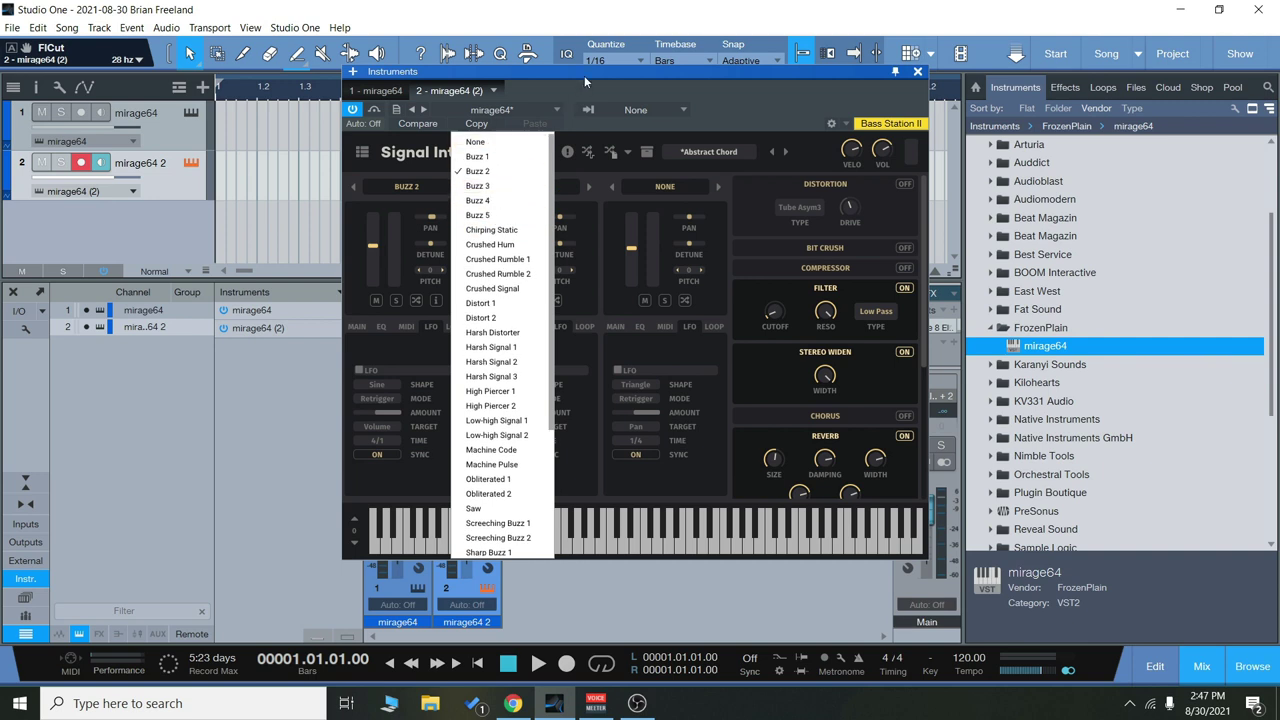
pyautogui.click(362, 155)
# Step: Load the Dreamstates library and set the second layer to Airy Sequence from the Sequences atmospheres
pyautogui.click(362, 155)
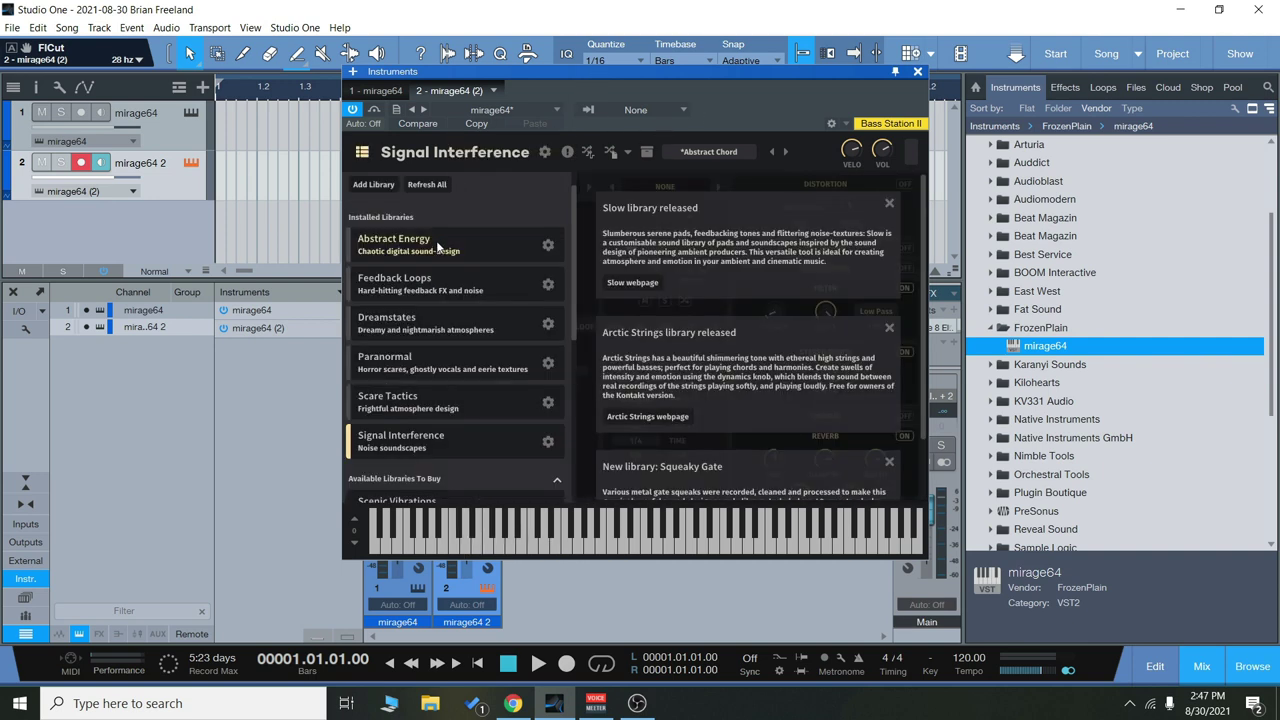
pyautogui.click(398, 323)
pyautogui.click(536, 186)
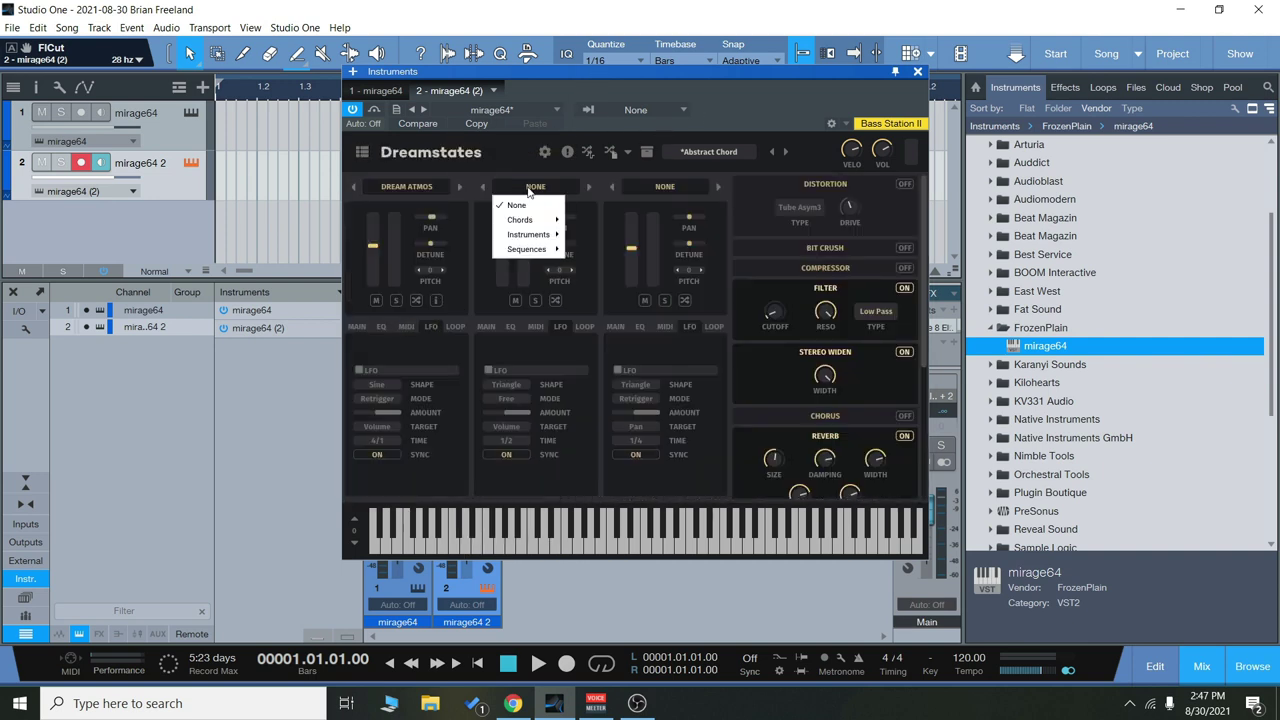
pyautogui.moveTo(524, 220)
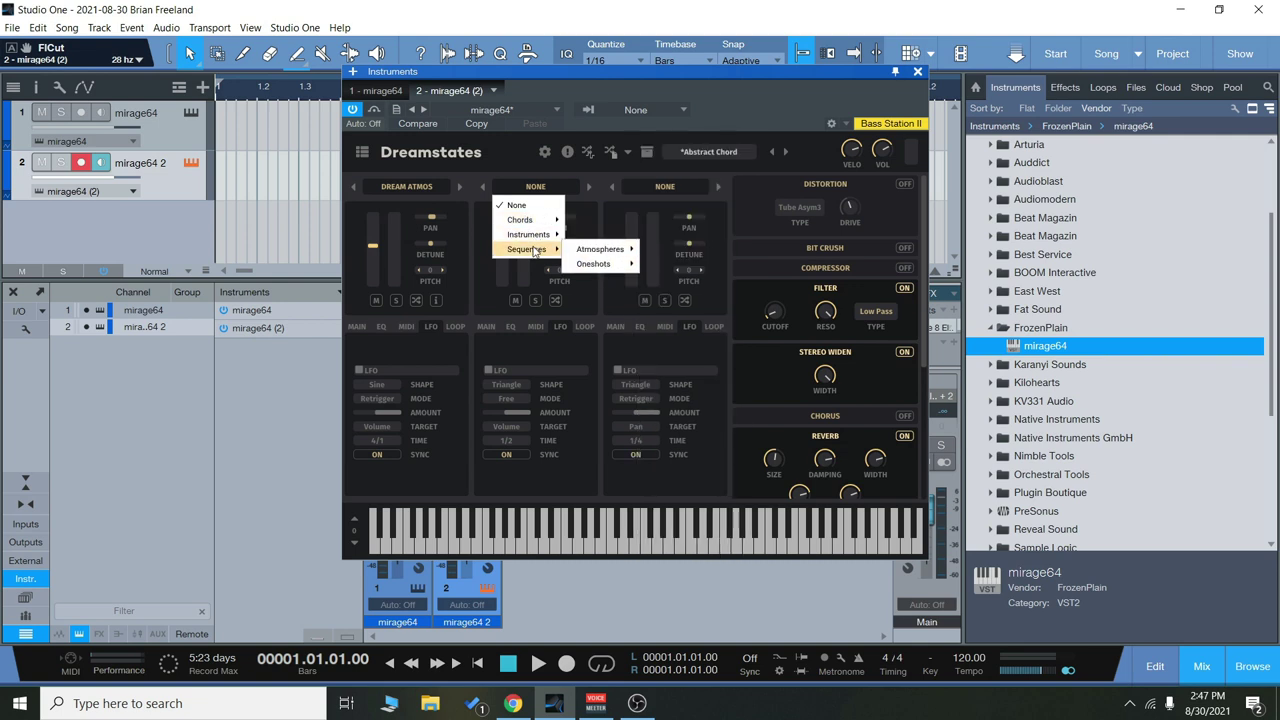
pyautogui.moveTo(582, 250)
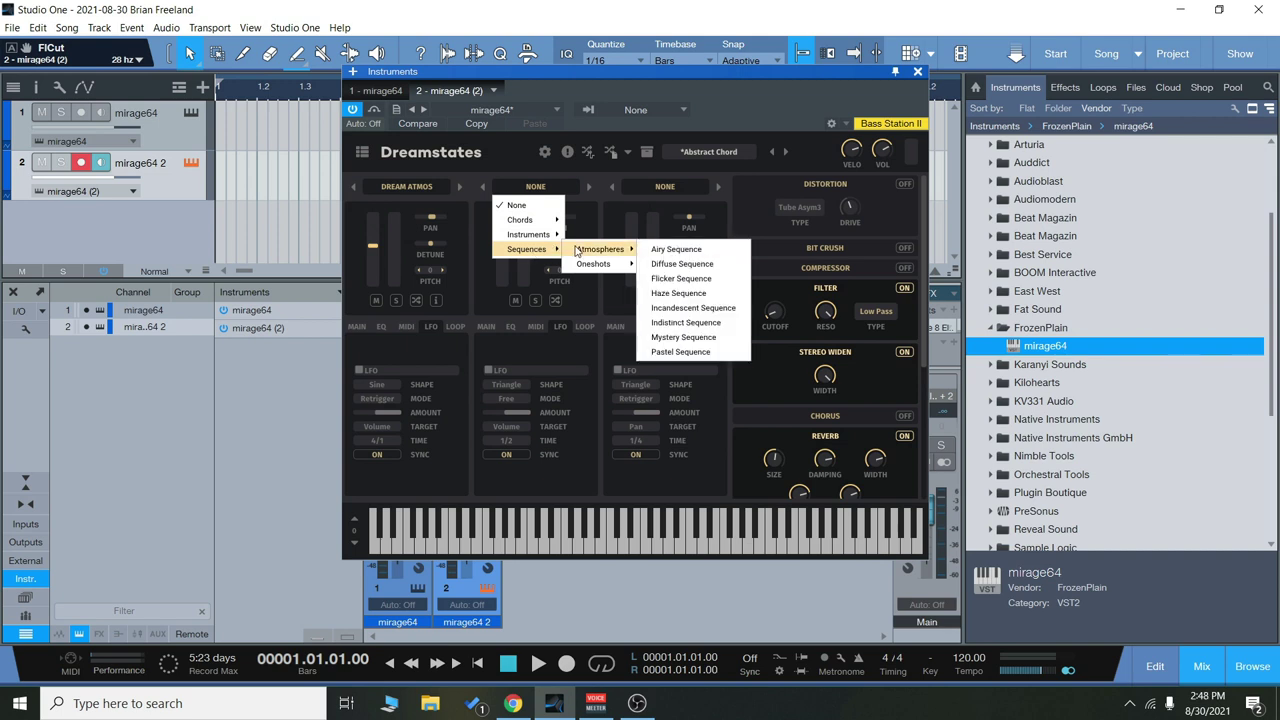
pyautogui.click(676, 249)
# Step: Pull the Dream Atmos layer's volume all the way down and play a note to audition the Airy Sequence layer
pyautogui.moveTo(372, 246); pyautogui.dragTo(375, 290)
pyautogui.click(625, 555)
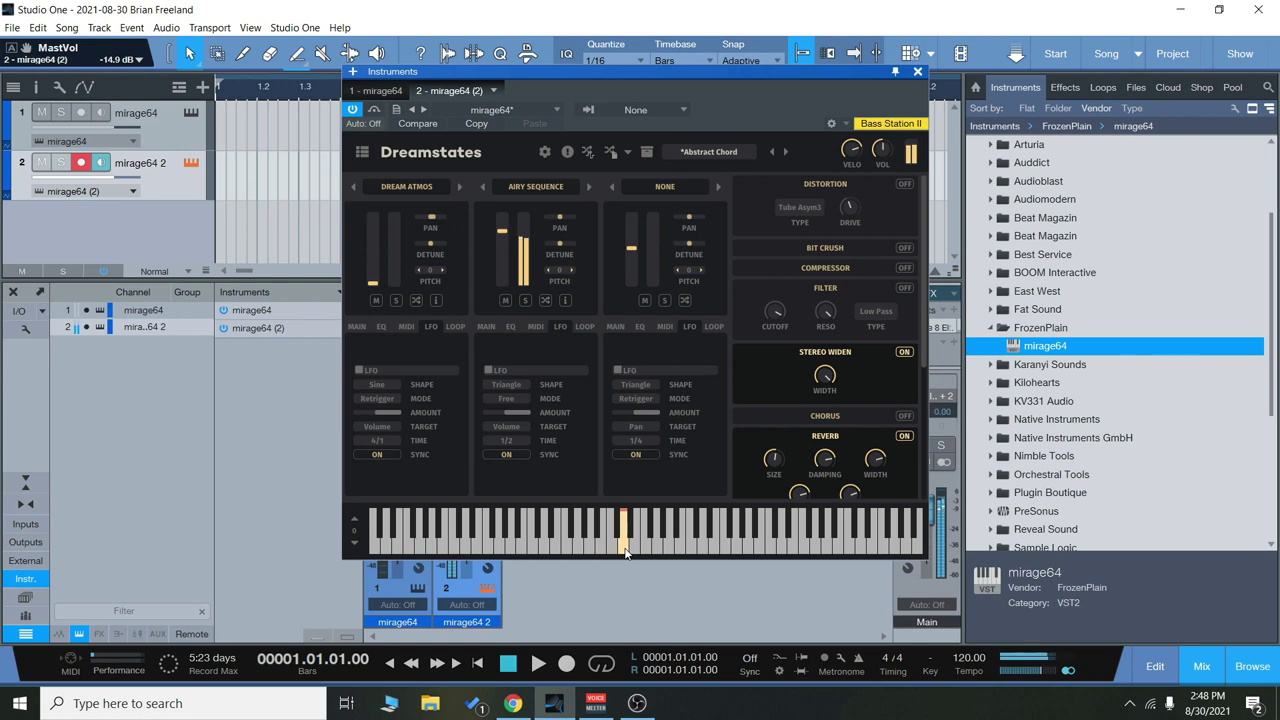
pyautogui.moveTo(625, 549); pyautogui.dragTo(625, 549)
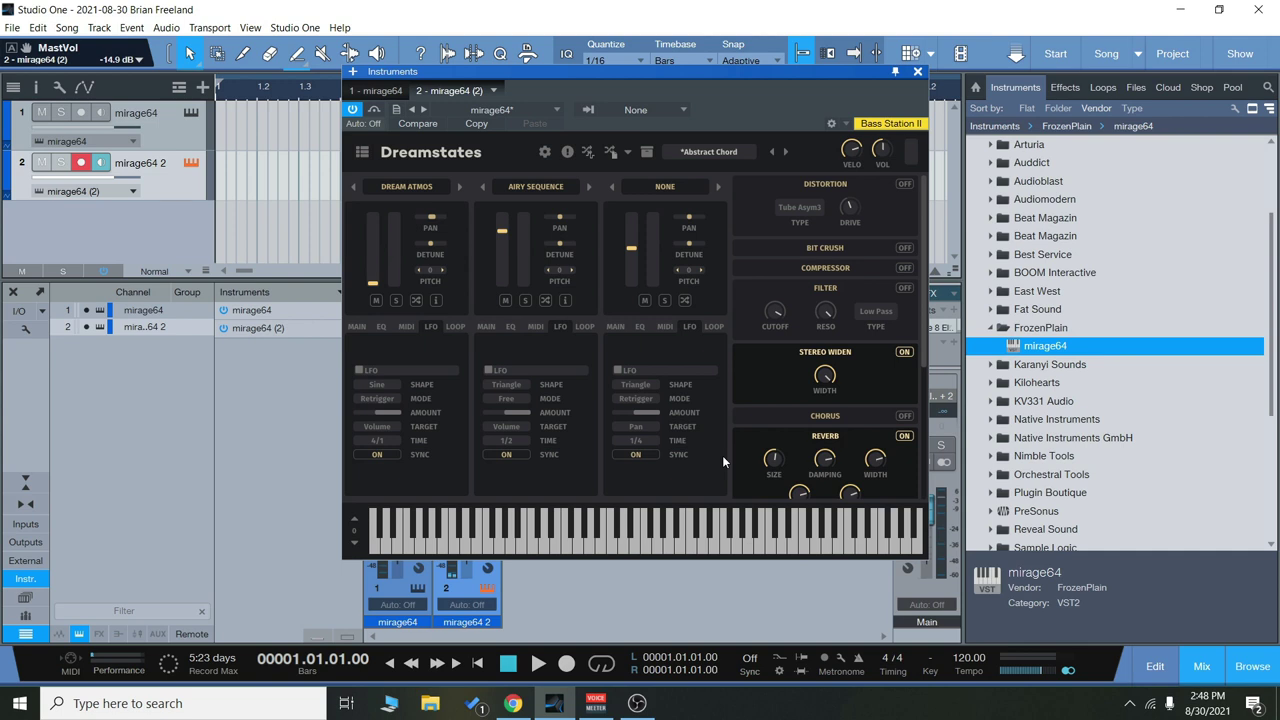
# Step: Examine the Chords, Instruments and Sequences sound categories offered for the Airy Sequence and Dream Atmos layers
pyautogui.click(552, 190)
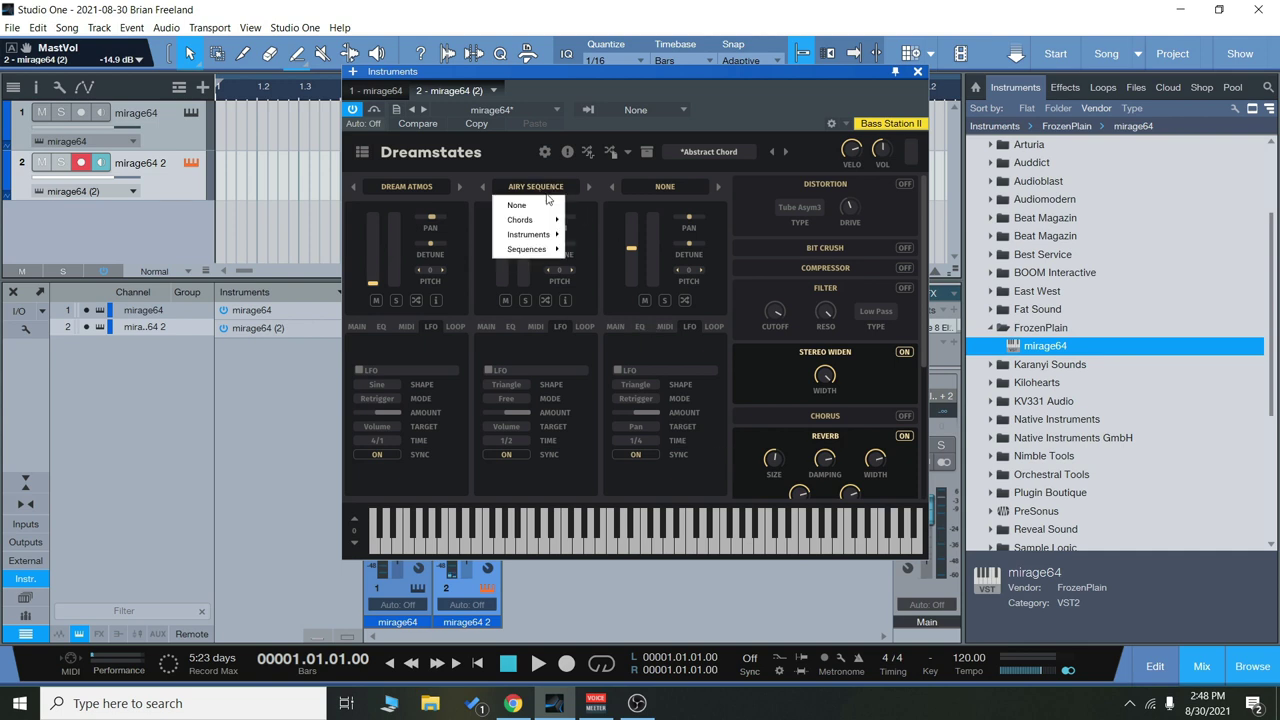
pyautogui.moveTo(538, 248)
pyautogui.click(517, 152)
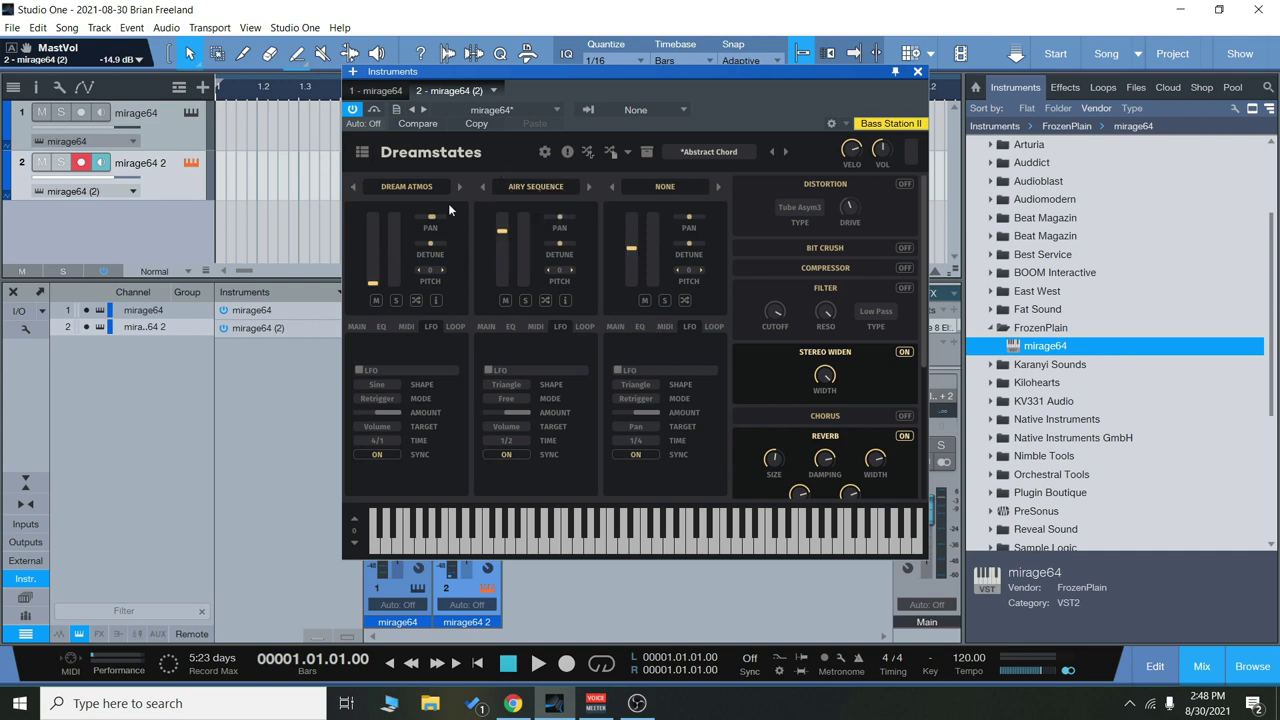
pyautogui.click(406, 187)
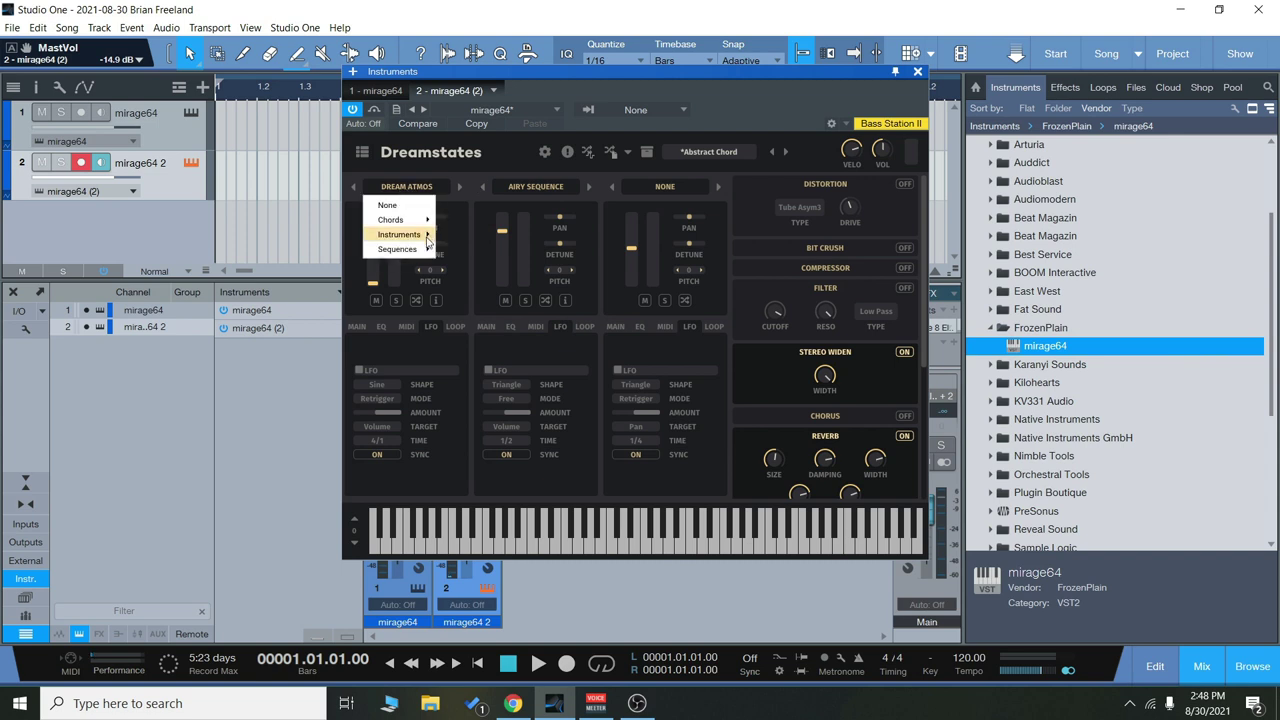
pyautogui.moveTo(407, 251)
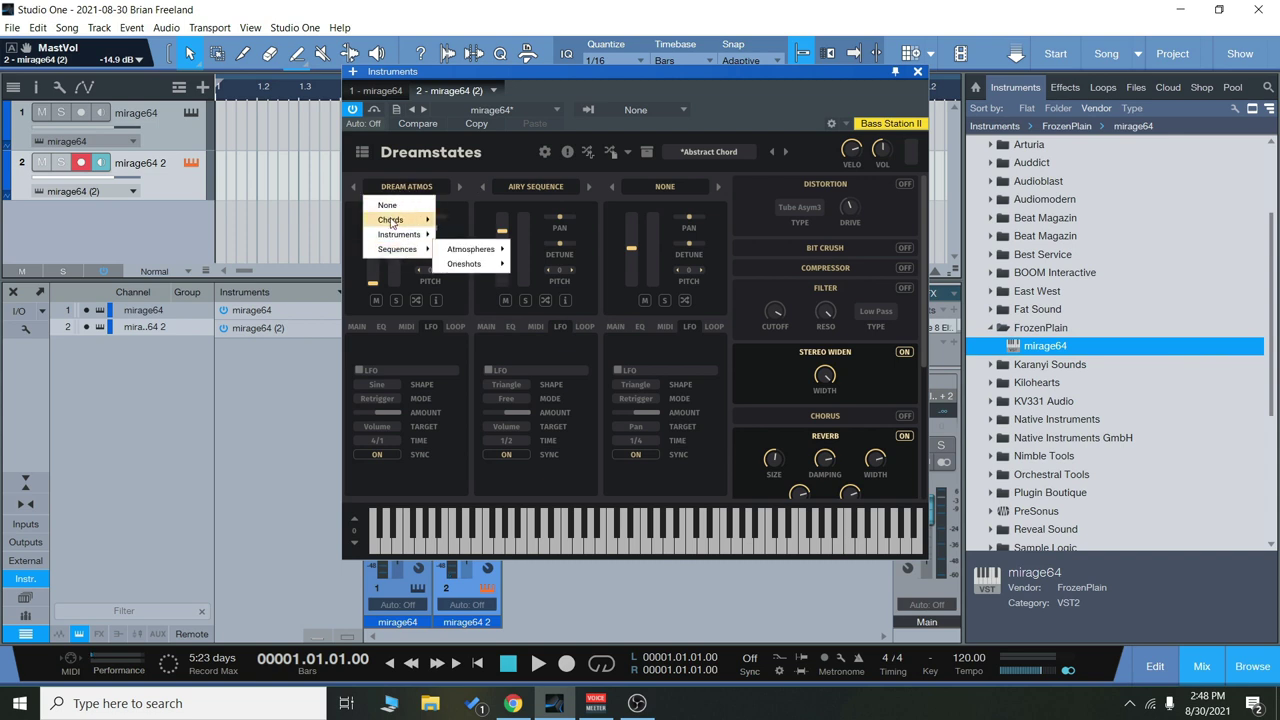
pyautogui.click(470, 223)
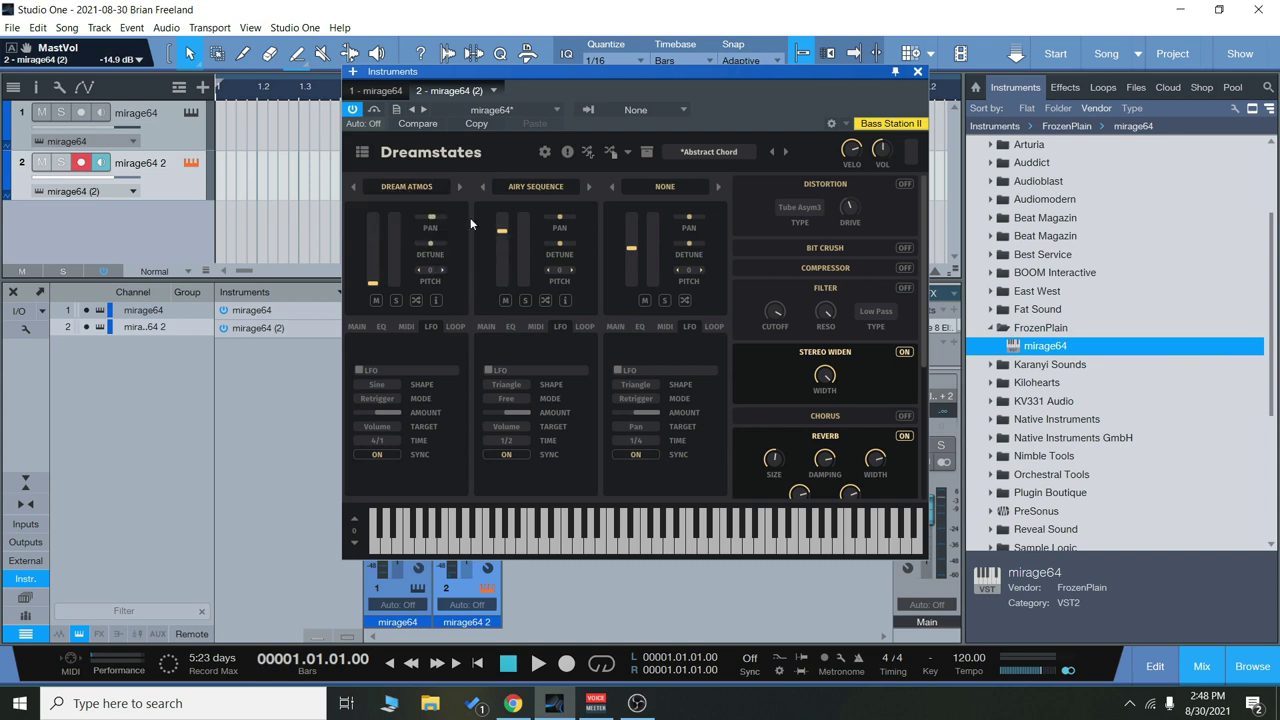
# Step: Mute the second and third layers and raise the Dream Atmos layer's volume to -10.3 dB
pyautogui.click(506, 301)
pyautogui.click(644, 300)
pyautogui.moveTo(372, 283); pyautogui.dragTo(372, 243)
# Step: Unmute the Airy Sequence layer and browse the oneshot instruments available for the Dream Atmos layer
pyautogui.click(398, 187)
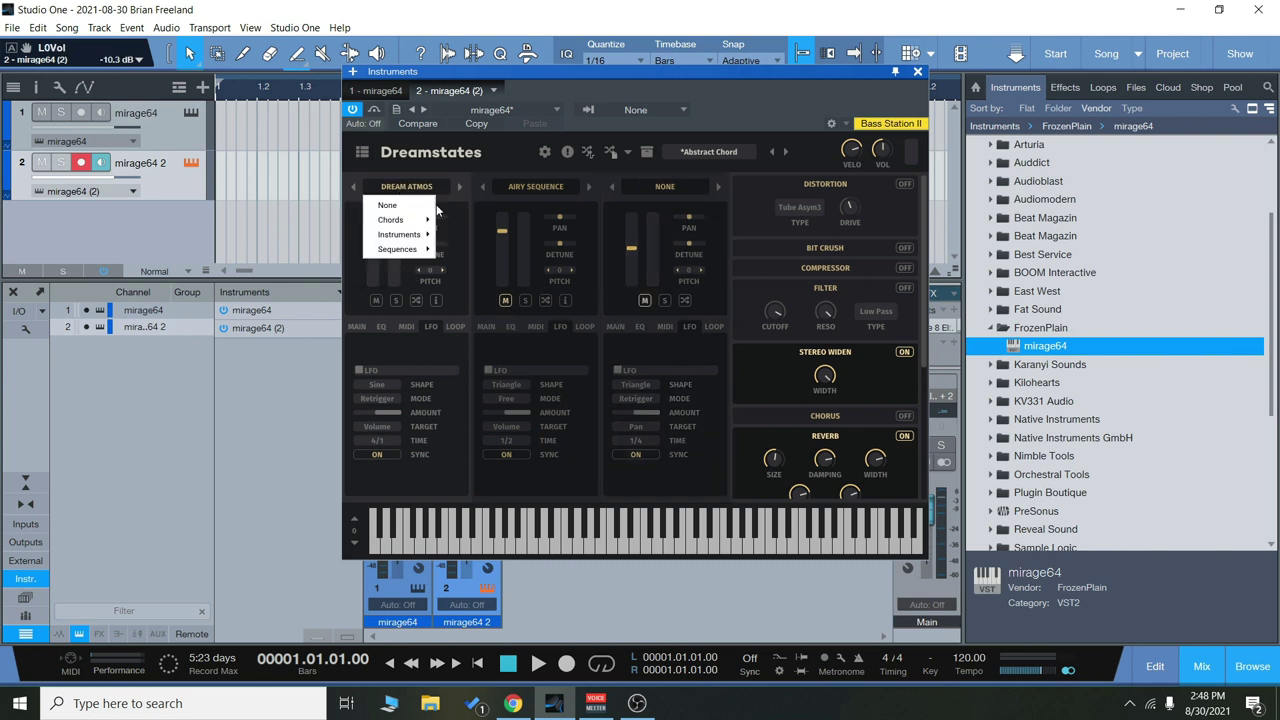
pyautogui.moveTo(401, 236)
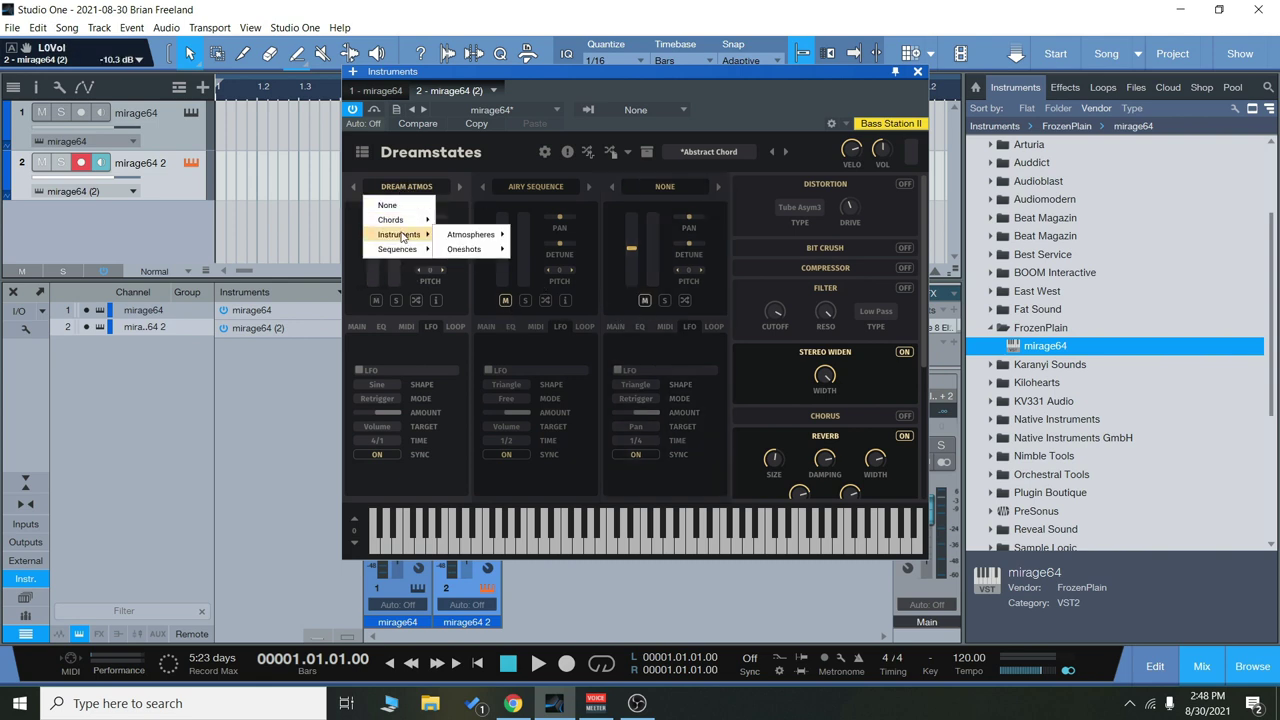
pyautogui.click(528, 164)
pyautogui.click(506, 300)
pyautogui.click(395, 187)
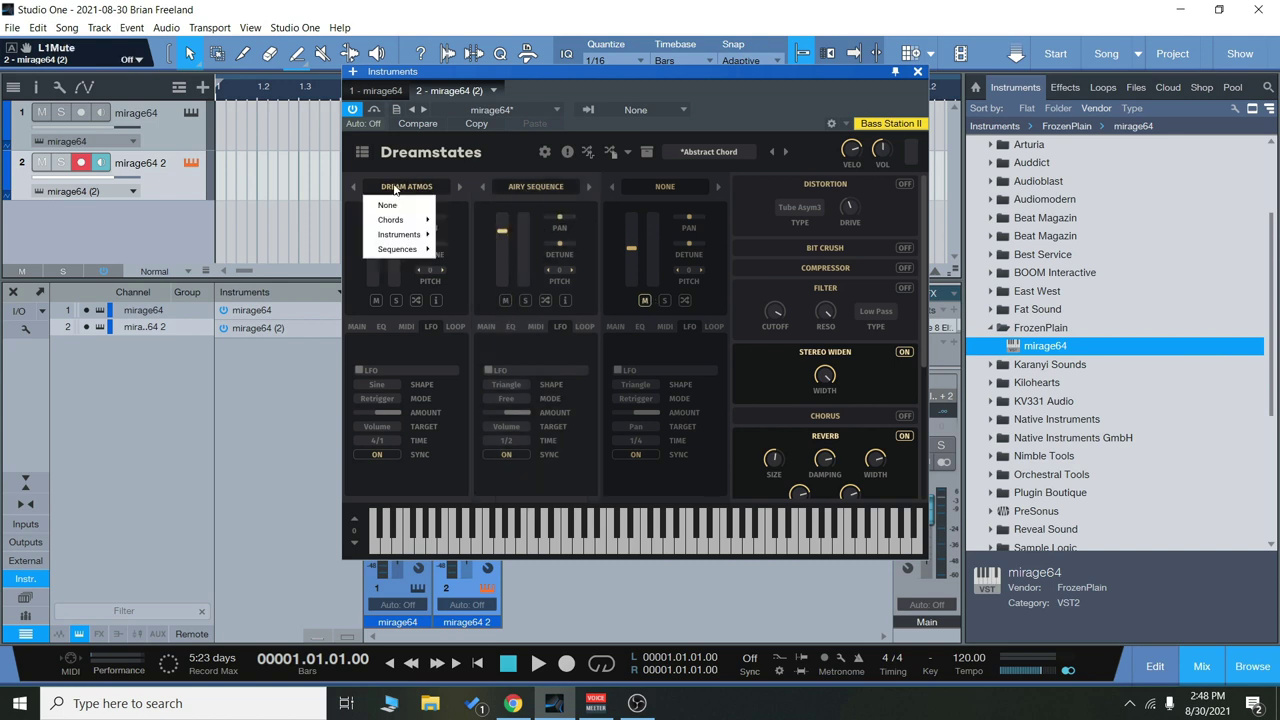
pyautogui.moveTo(401, 235)
pyautogui.moveTo(476, 252)
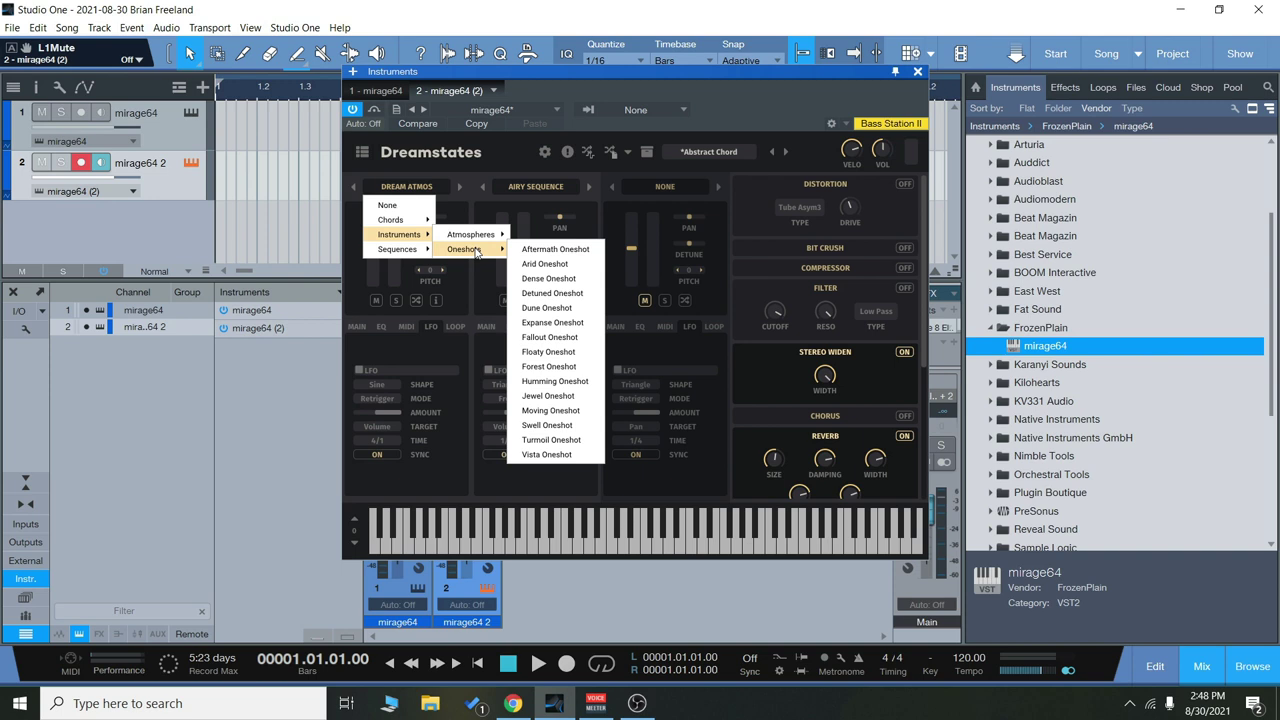
pyautogui.click(400, 168)
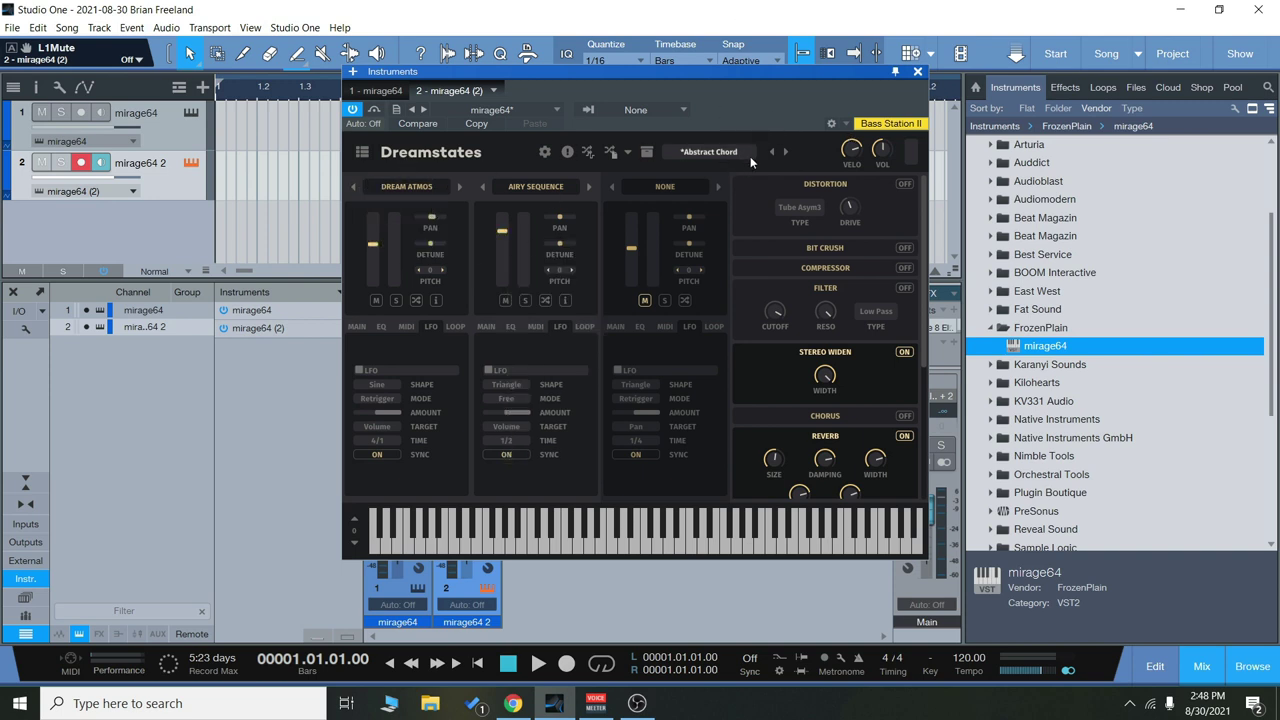
# Step: Load the Abstract System factory preset from the Abstract Textures category of the Cinematic Atmosphere Toolkit
pyautogui.click(714, 150)
pyautogui.moveTo(717, 185)
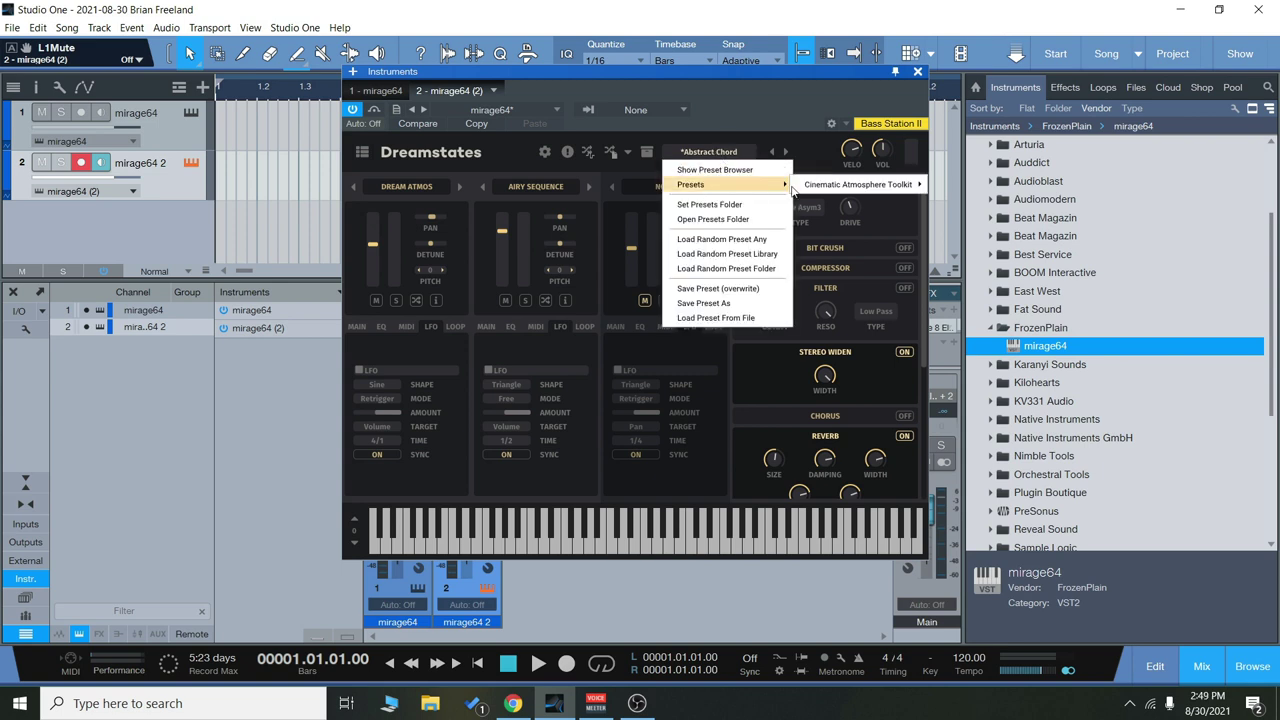
pyautogui.moveTo(765, 185)
pyautogui.moveTo(845, 187)
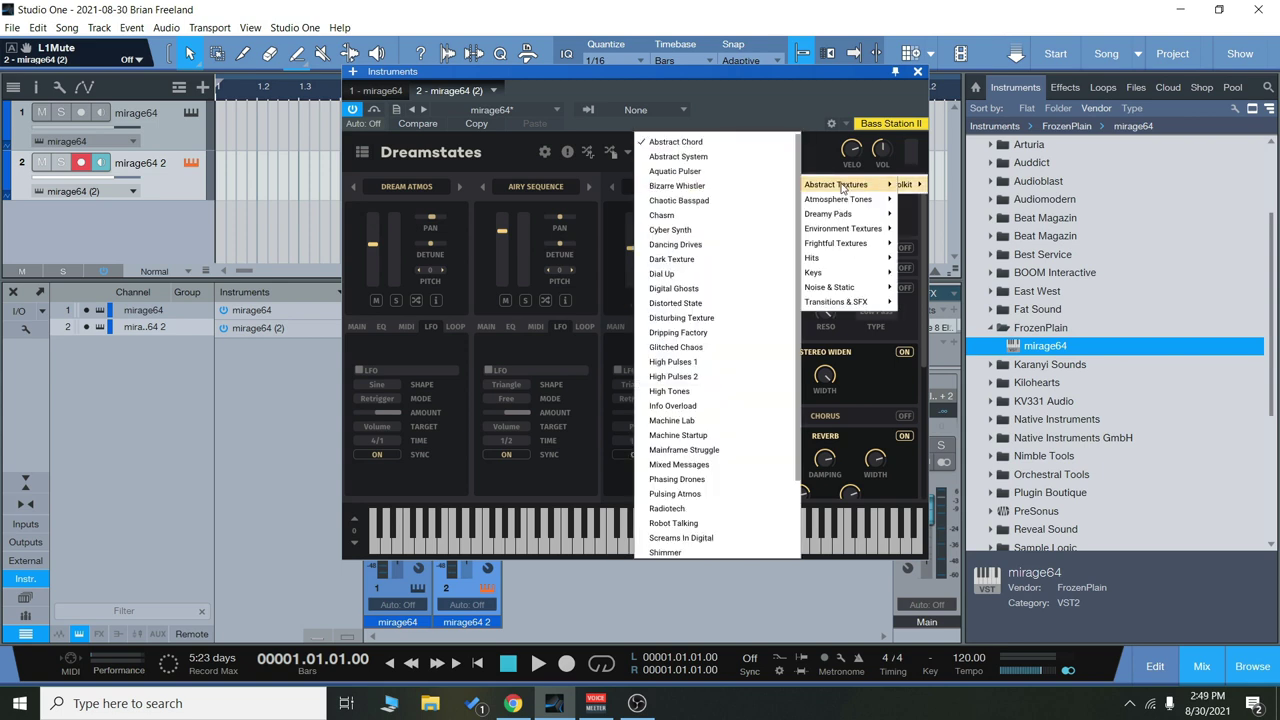
pyautogui.click(695, 158)
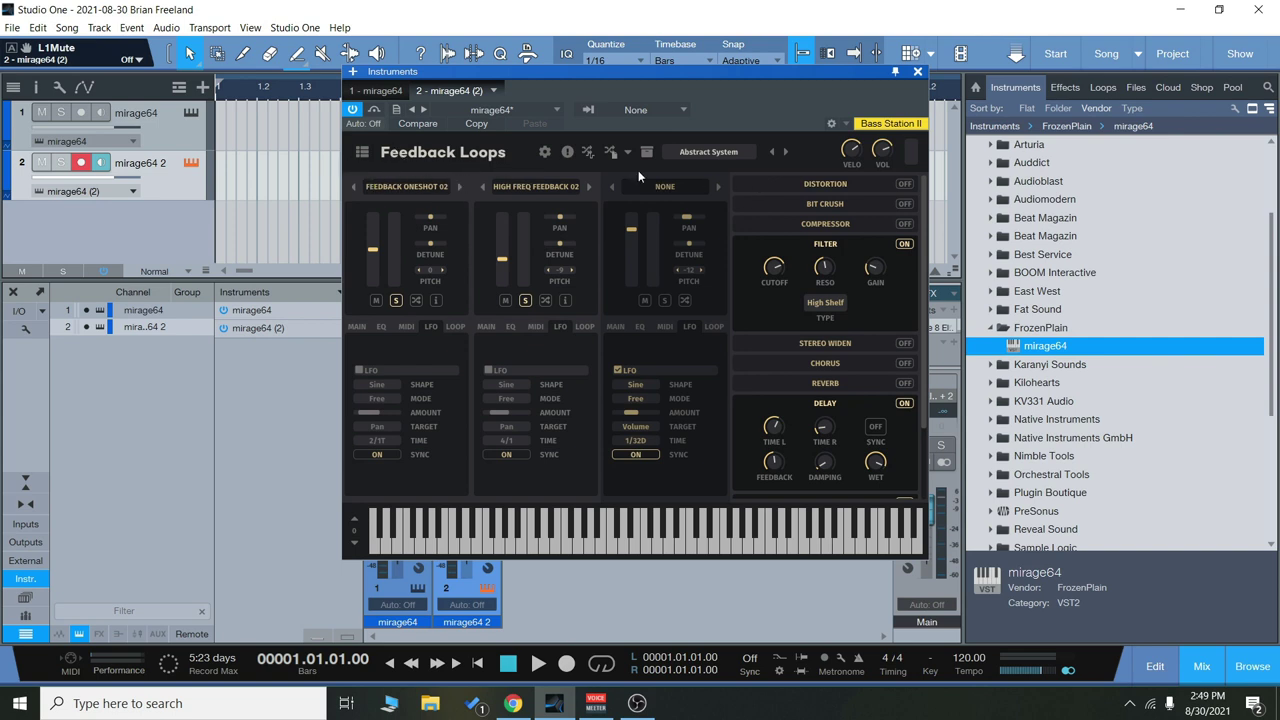
# Step: Review the Cinematic Atmosphere Toolkit preset listing and the list of installed libraries
pyautogui.click(733, 155)
pyautogui.moveTo(727, 187)
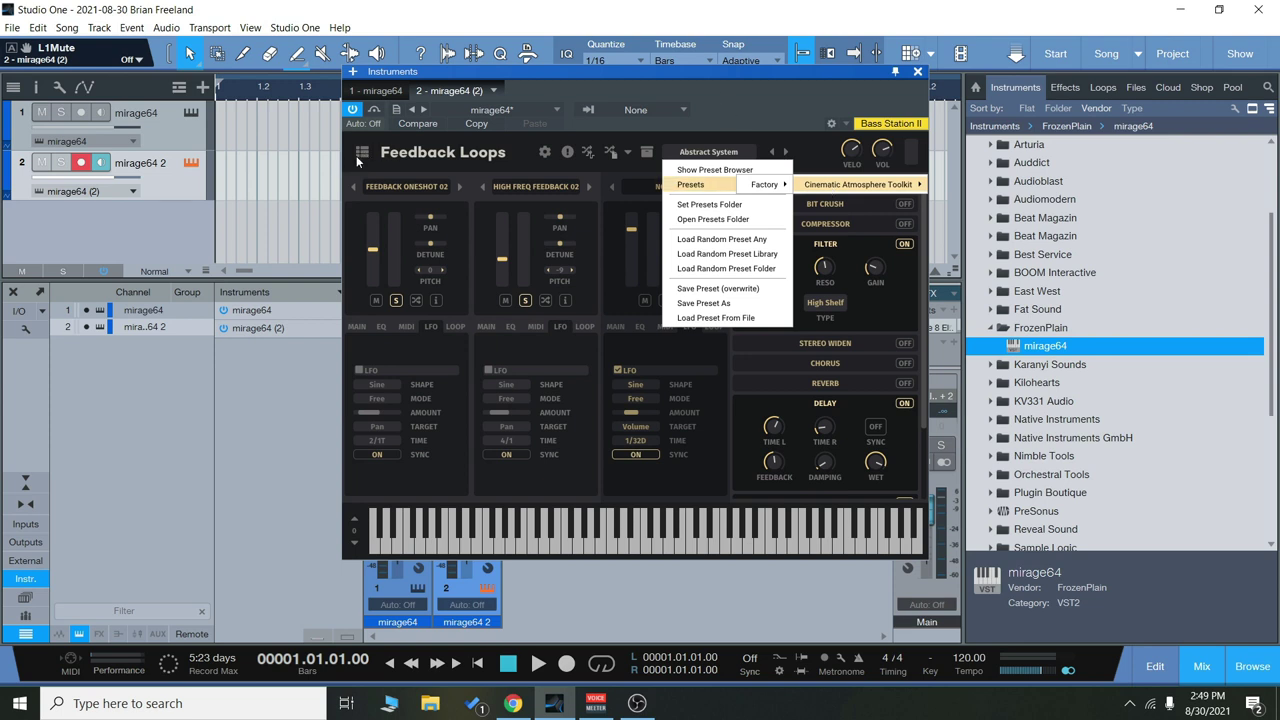
pyautogui.click(361, 155)
pyautogui.click(362, 154)
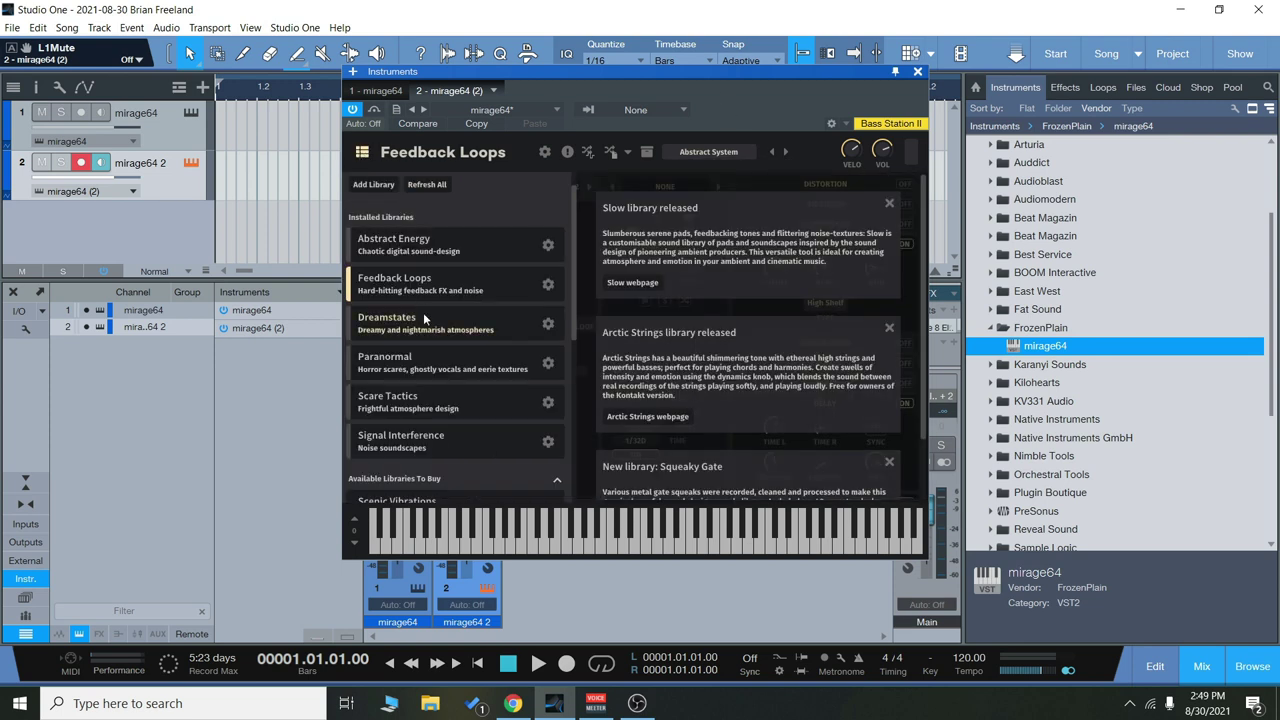
pyautogui.click(363, 153)
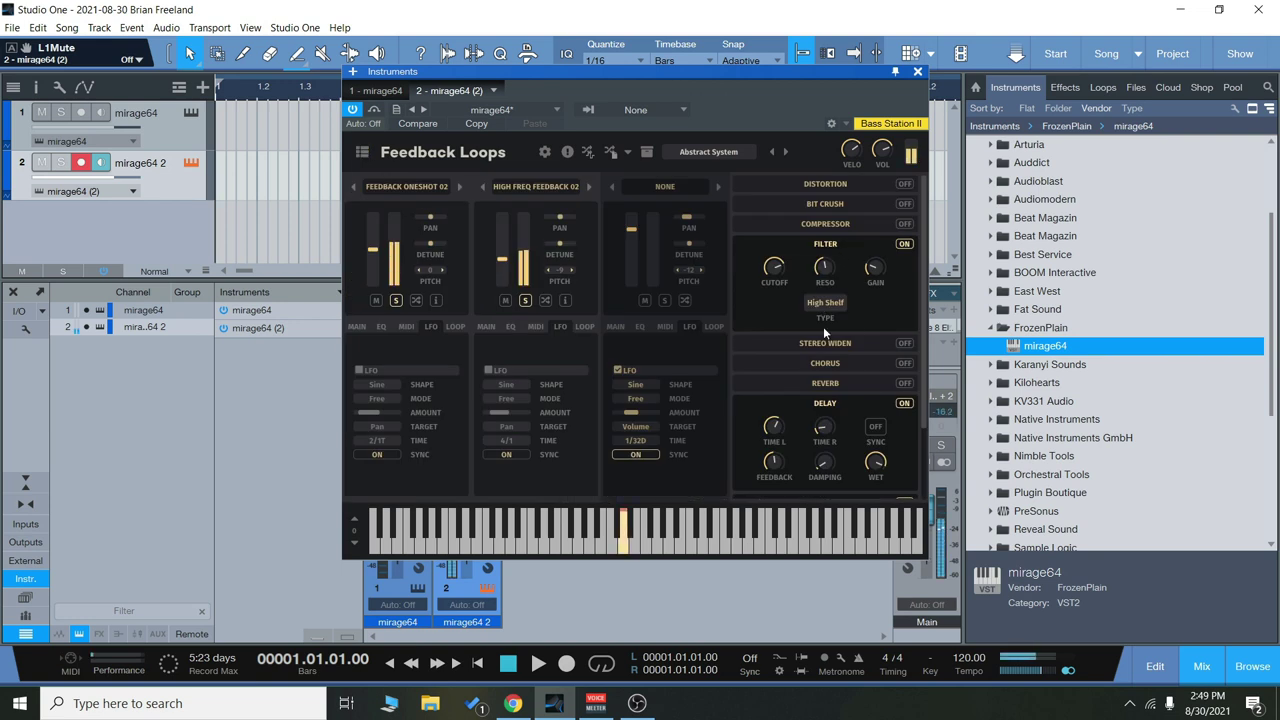
# Step: Set the convolution effect's wet level to -15.8 dB in the Abstract System preset
pyautogui.scroll(-2, 912, 434)
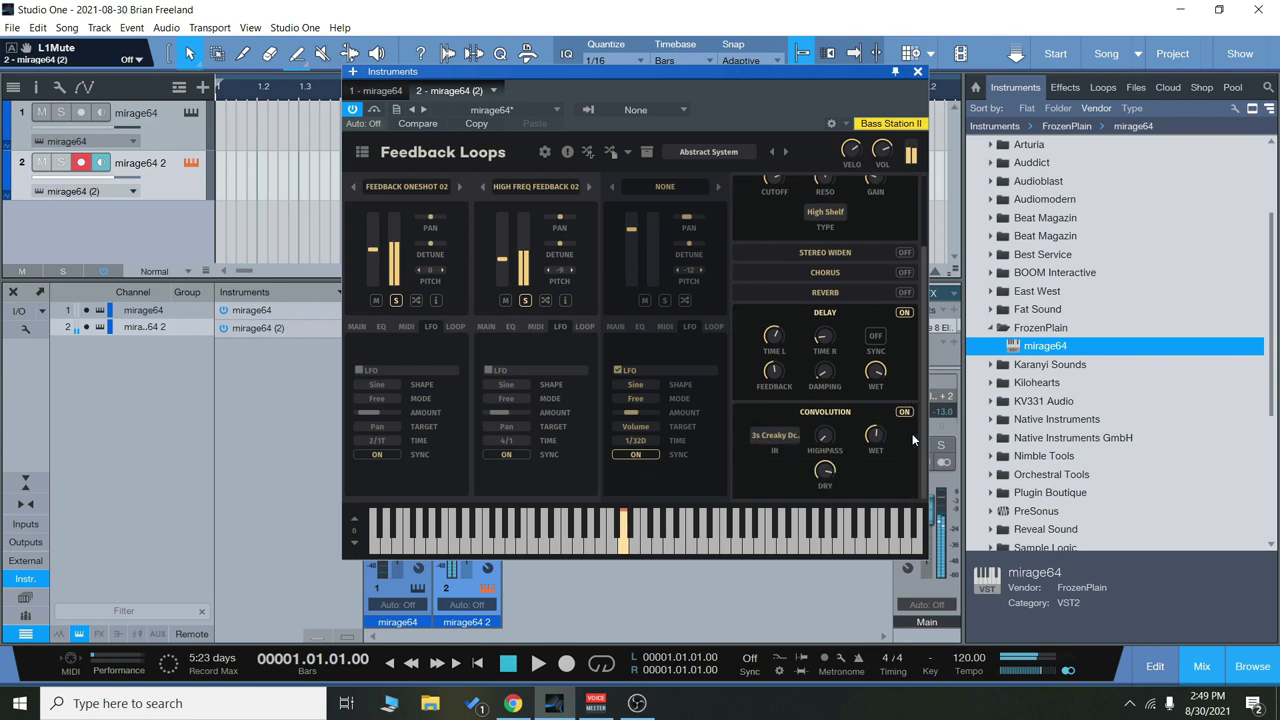
pyautogui.moveTo(874, 435)
pyautogui.mouseDown()
pyautogui.moveTo(877, 420)
pyautogui.moveTo(882, 437)
pyautogui.mouseUp()
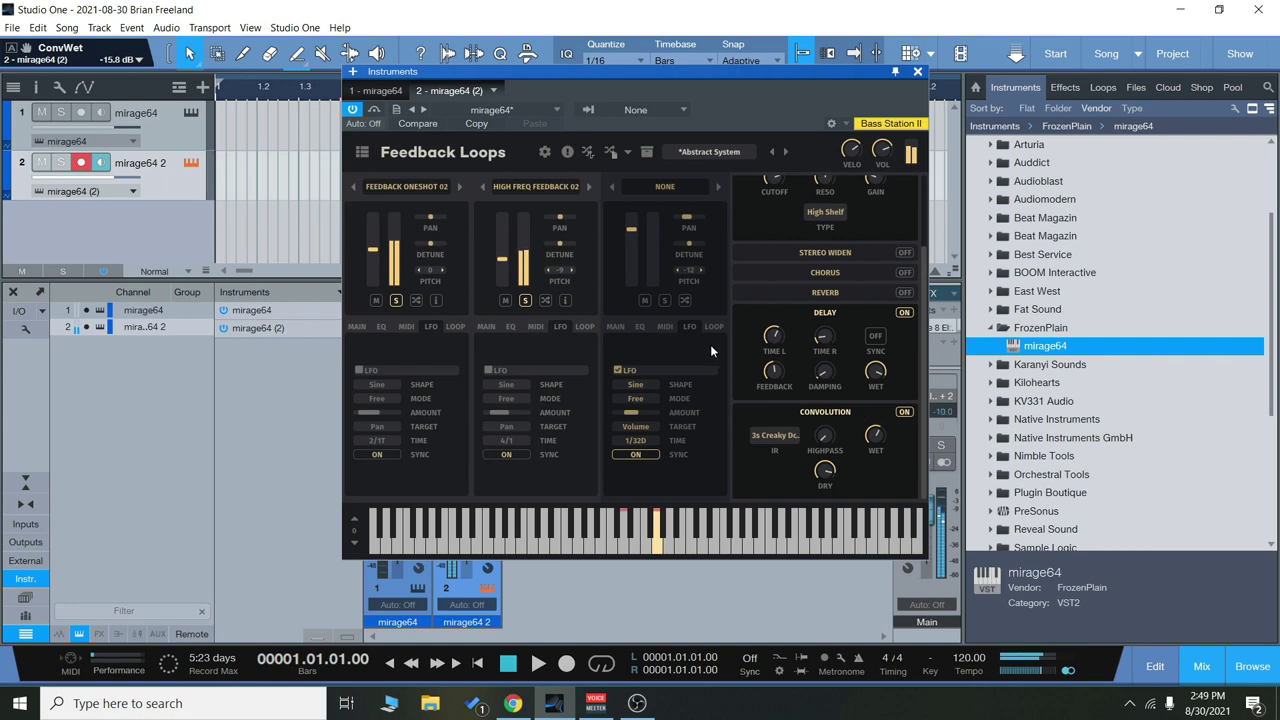
pyautogui.scroll(3, 731, 341)
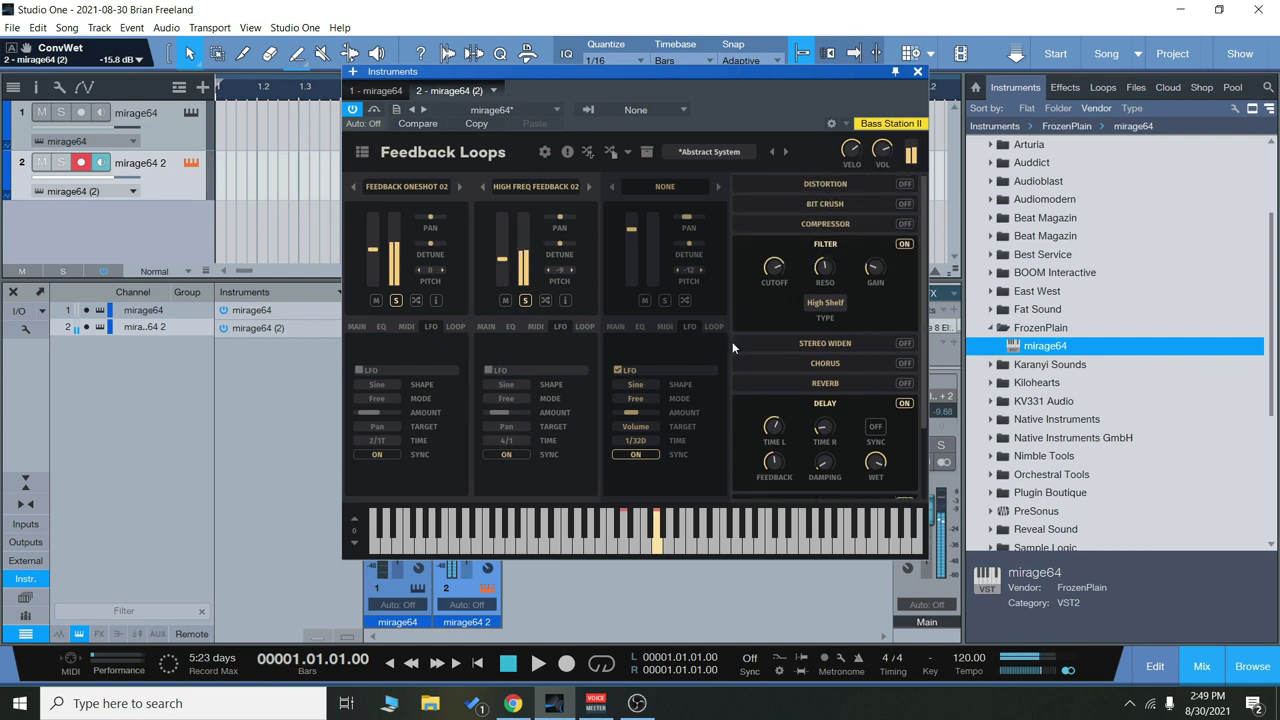
# Step: Advance through the presets to Bizarre Whistler, change its filter type to Low Pass and set the cutoff to 3297 Hz
pyautogui.click(786, 153)
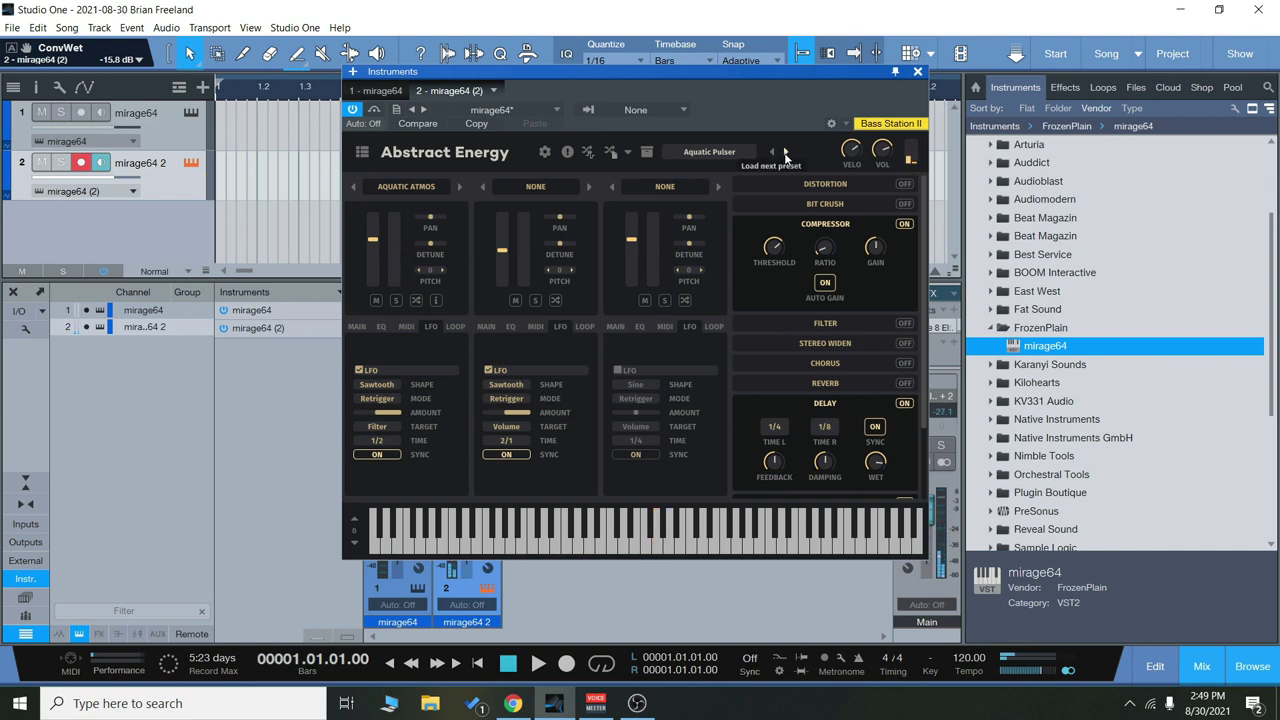
pyautogui.click(785, 153)
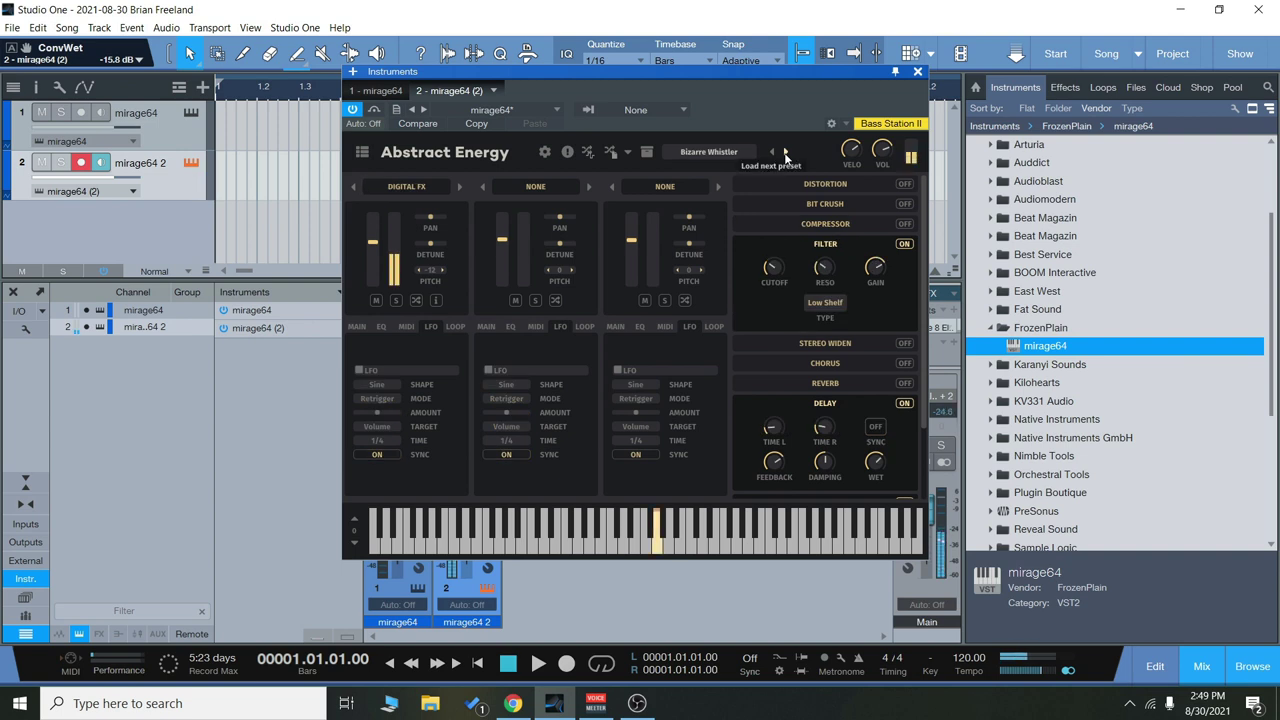
pyautogui.moveTo(773, 267); pyautogui.dragTo(794, 180)
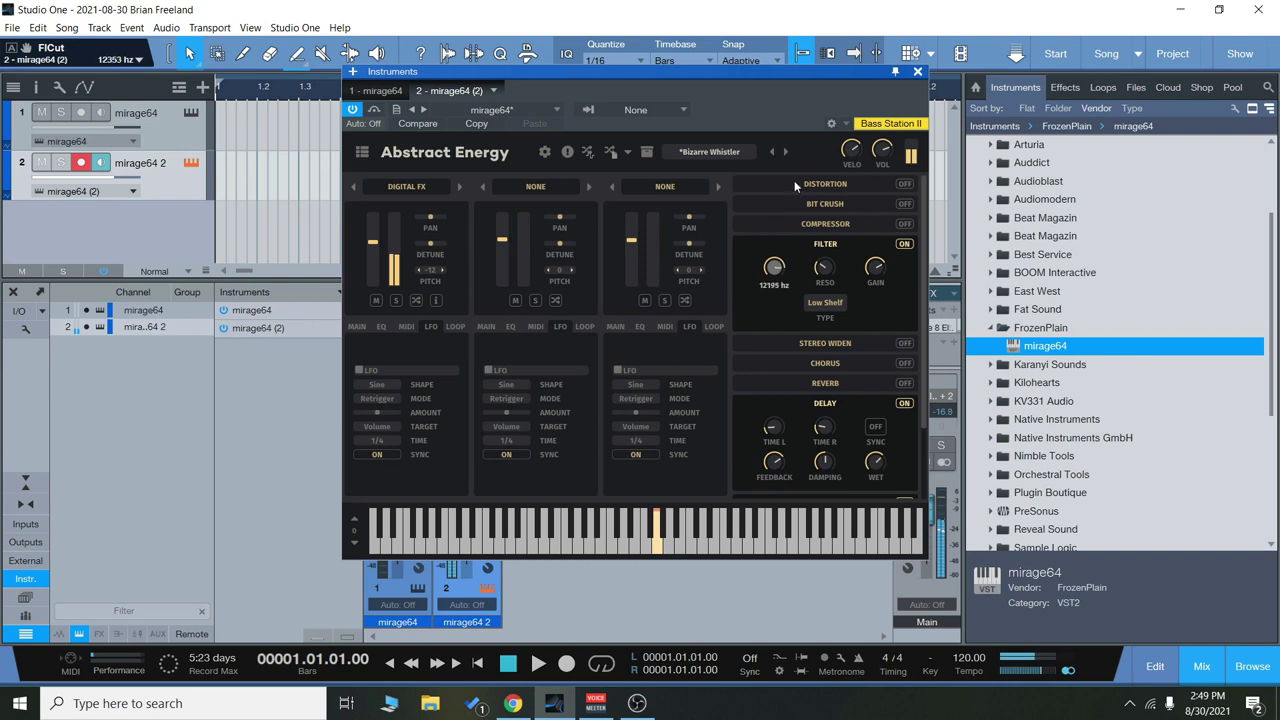
pyautogui.click(824, 302)
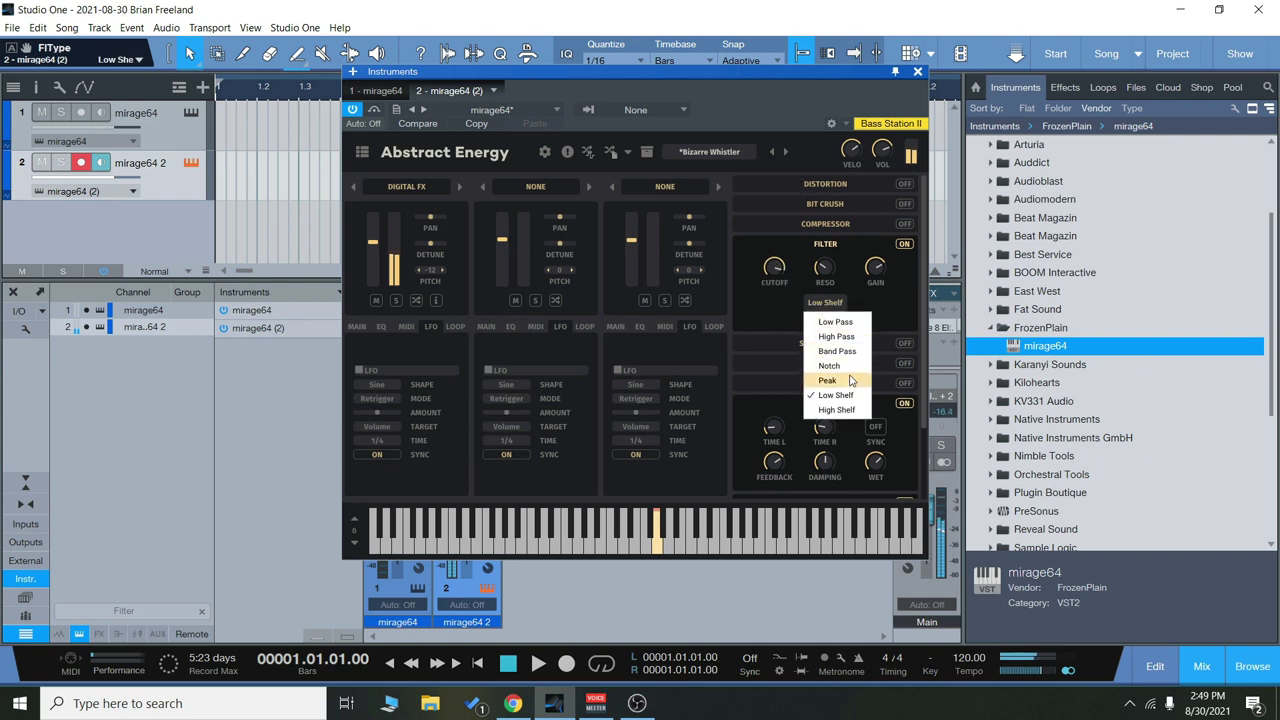
pyautogui.click(835, 321)
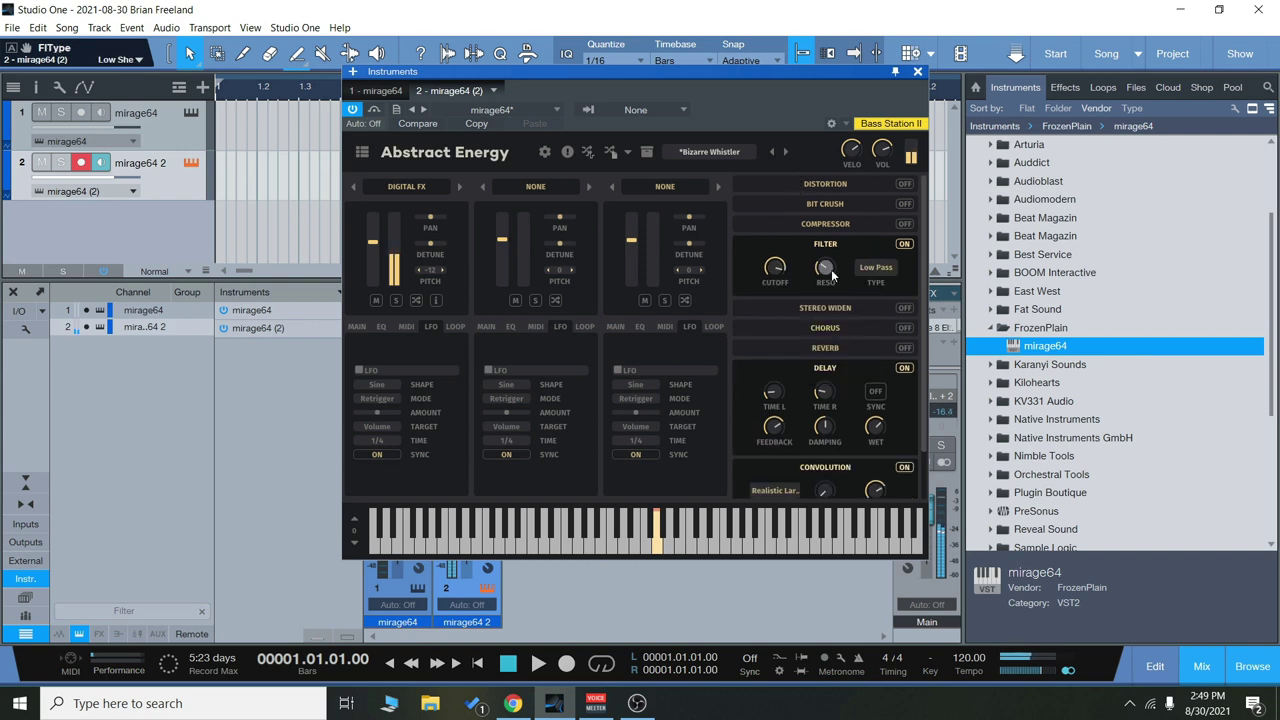
pyautogui.moveTo(775, 266); pyautogui.dragTo(802, 340)
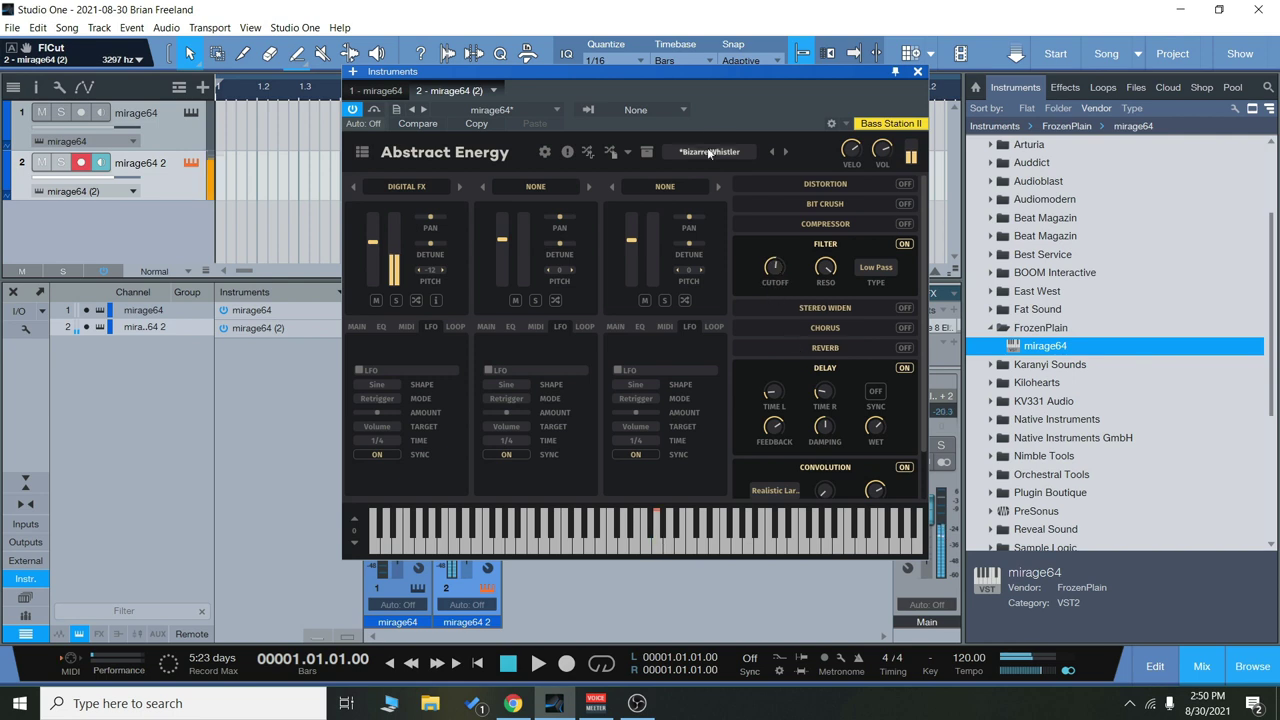
# Step: Audition the following presets one after another: Chaotic Basspad, Chasm, Cyber Synth and Dancing Drives
pyautogui.click(785, 152)
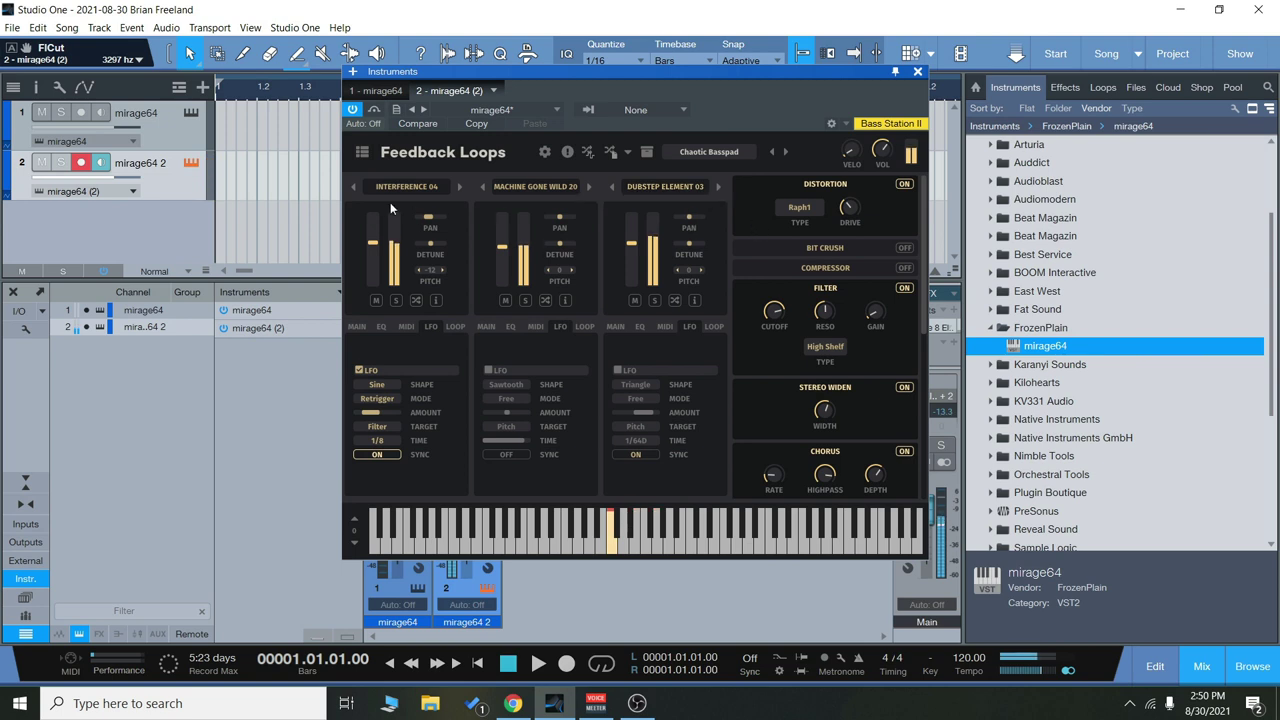
pyautogui.click(790, 152)
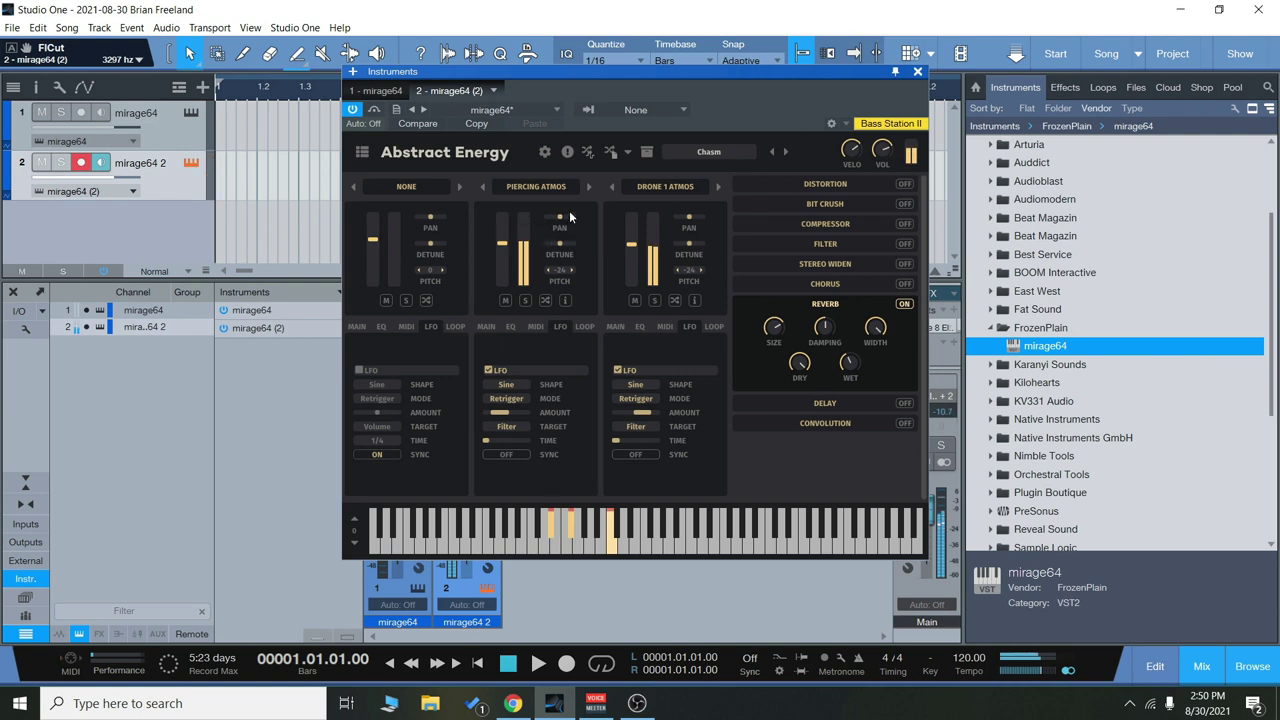
pyautogui.click(787, 152)
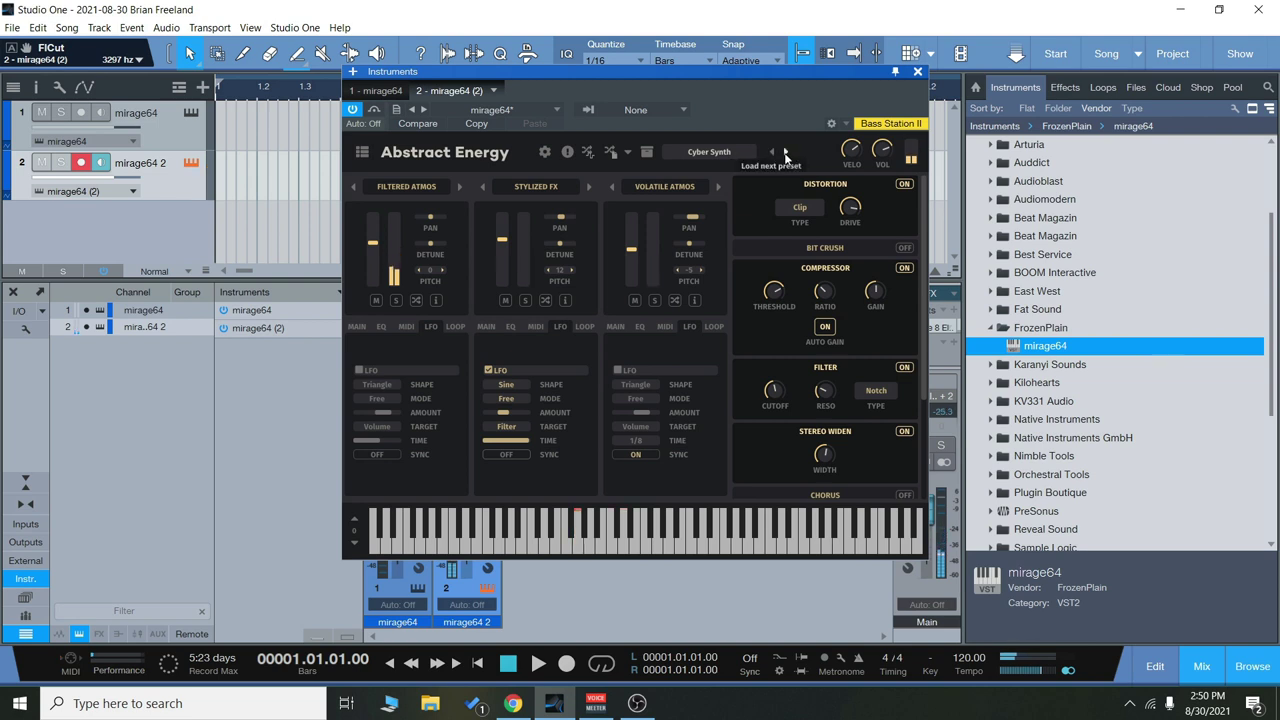
pyautogui.click(785, 154)
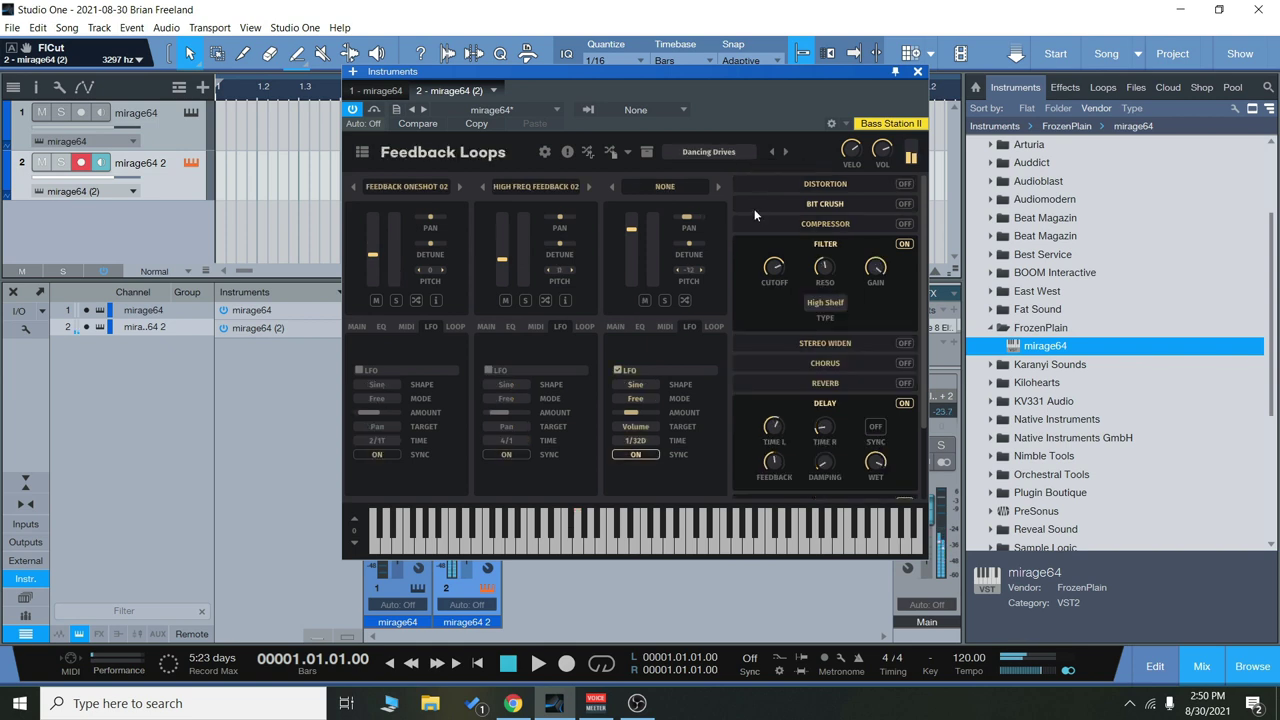
# Step: Load the Distant Memory factory preset from the Atmosphere Tones category of the Cinematic Atmosphere Toolkit
pyautogui.moveTo(746, 77); pyautogui.dragTo(757, 82)
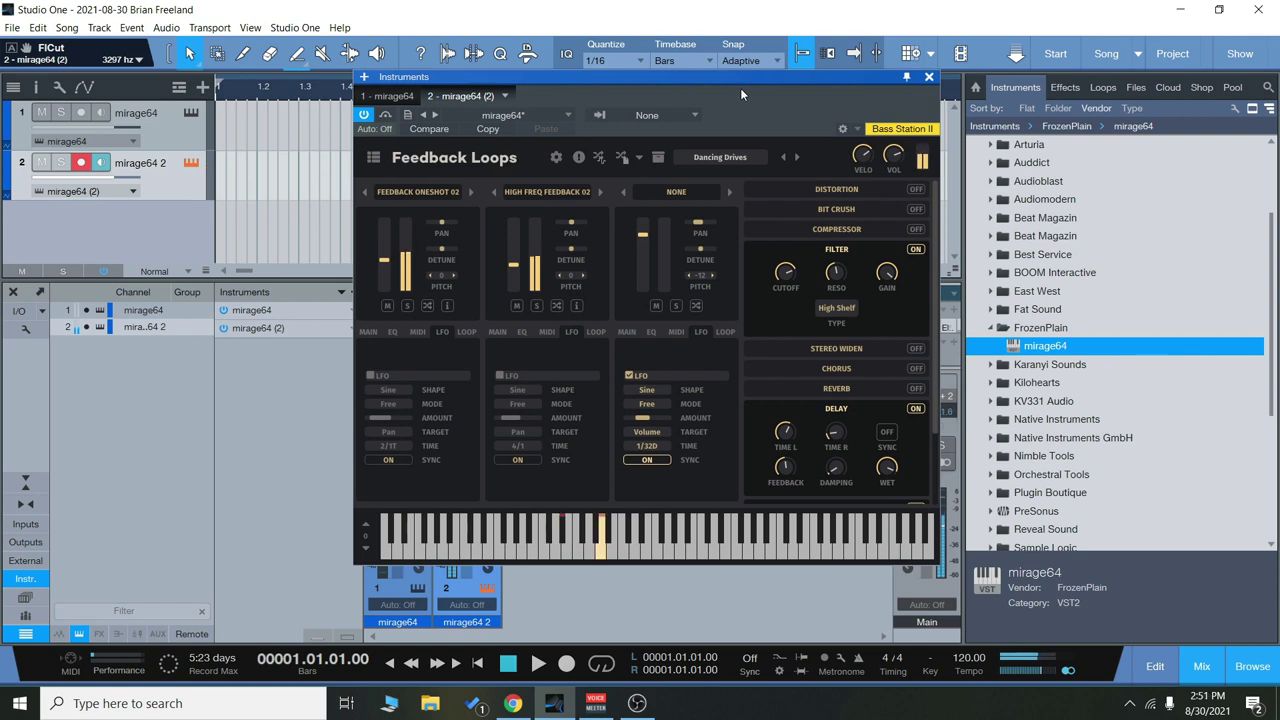
pyautogui.click(753, 161)
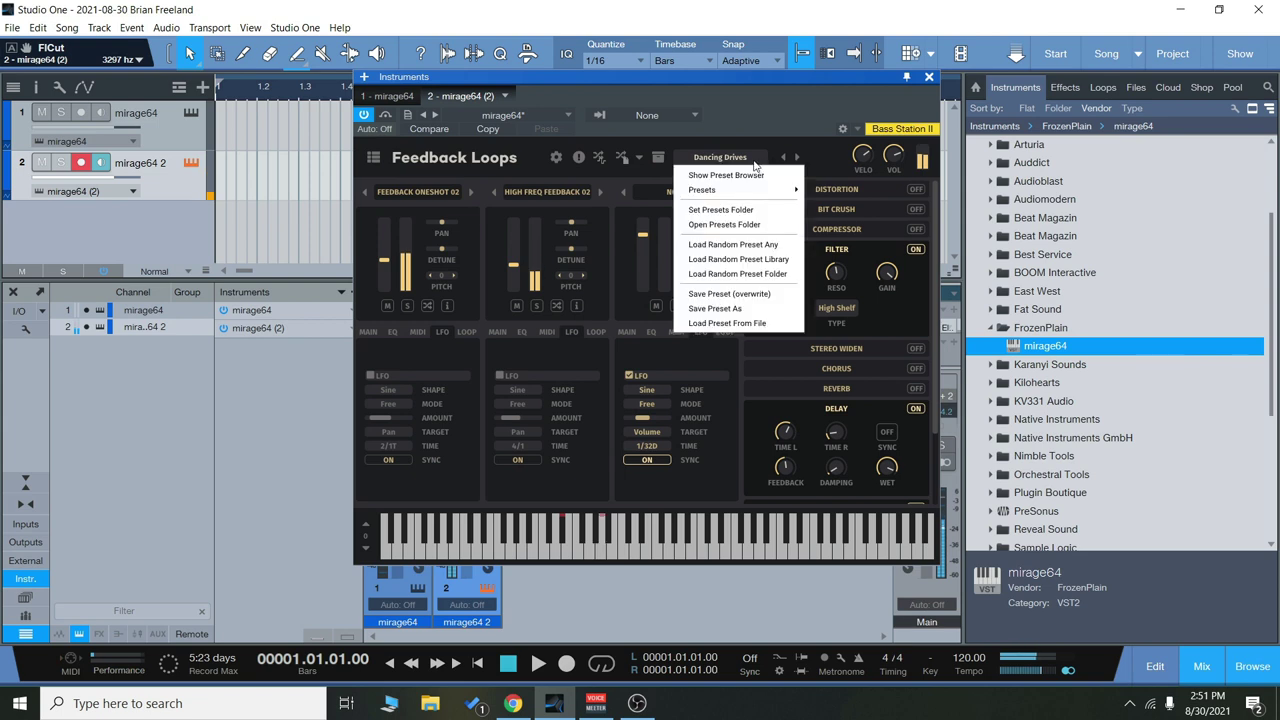
pyautogui.moveTo(745, 195)
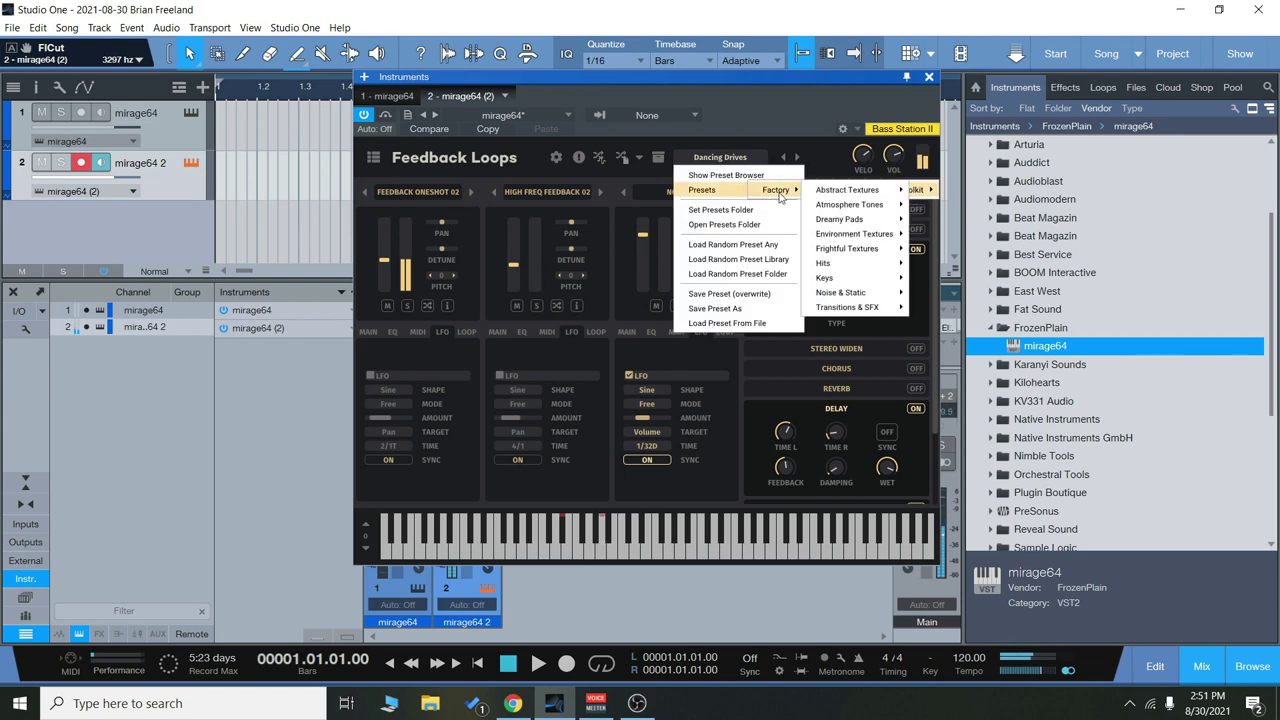
pyautogui.moveTo(840, 205)
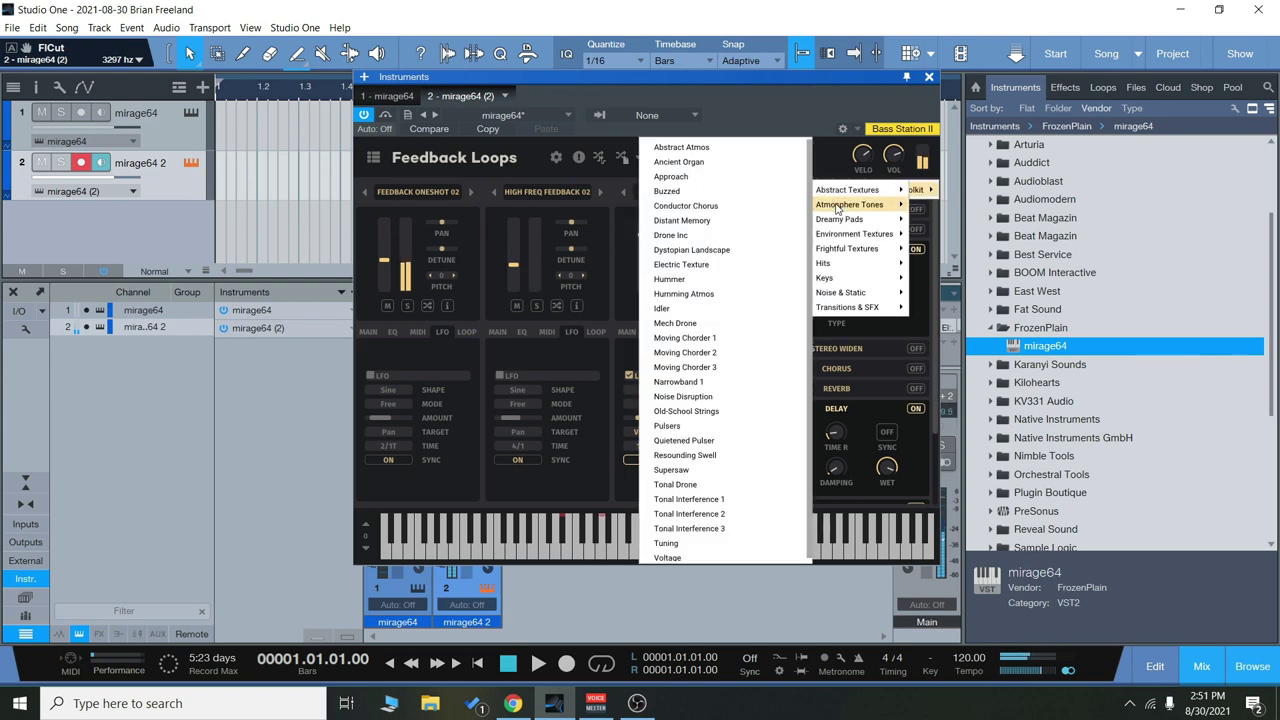
pyautogui.click(722, 221)
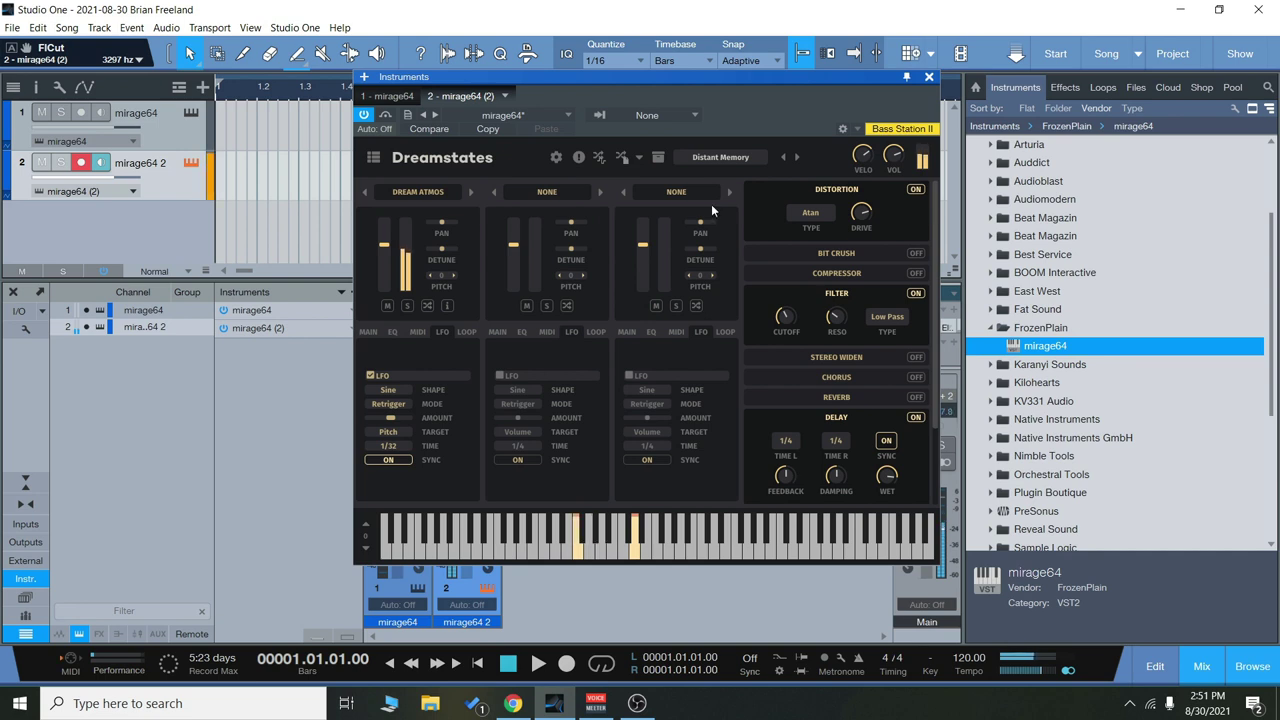
# Step: Sweep the low-pass filter cutoff to about 338 Hz, up to 20000 Hz and down to 69 Hz
pyautogui.moveTo(784, 336); pyautogui.dragTo(803, 358)
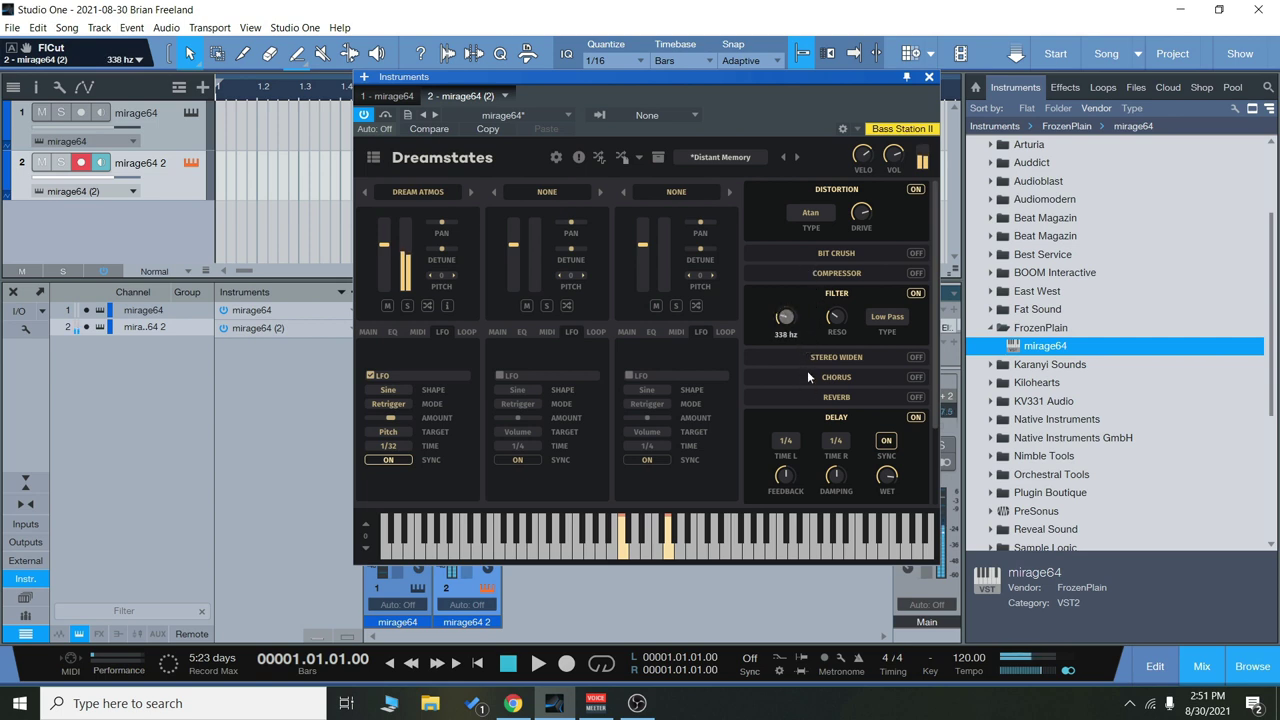
pyautogui.moveTo(810, 354); pyautogui.dragTo(840, 99)
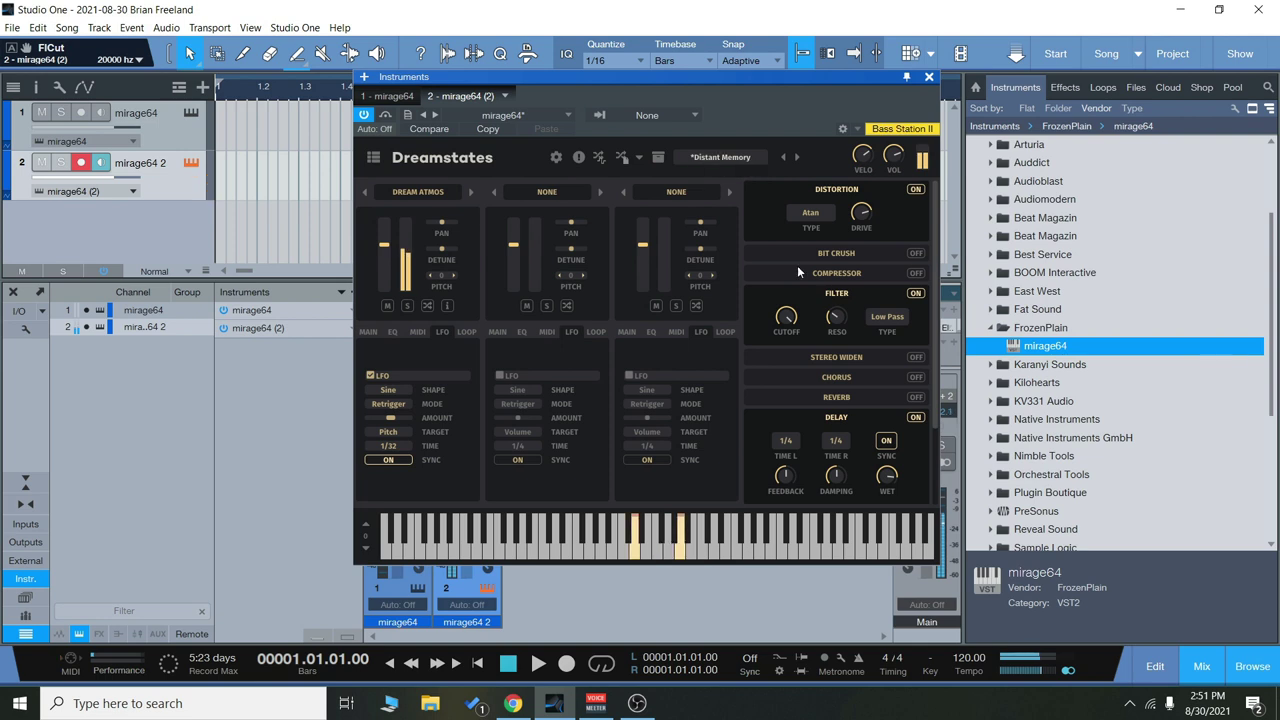
pyautogui.moveTo(788, 316); pyautogui.dragTo(802, 465)
# Step: Load the Empty Megacity factory preset from the Dreamy Pads category of the Cinematic Atmosphere Toolkit
pyautogui.click(722, 158)
pyautogui.moveTo(730, 196)
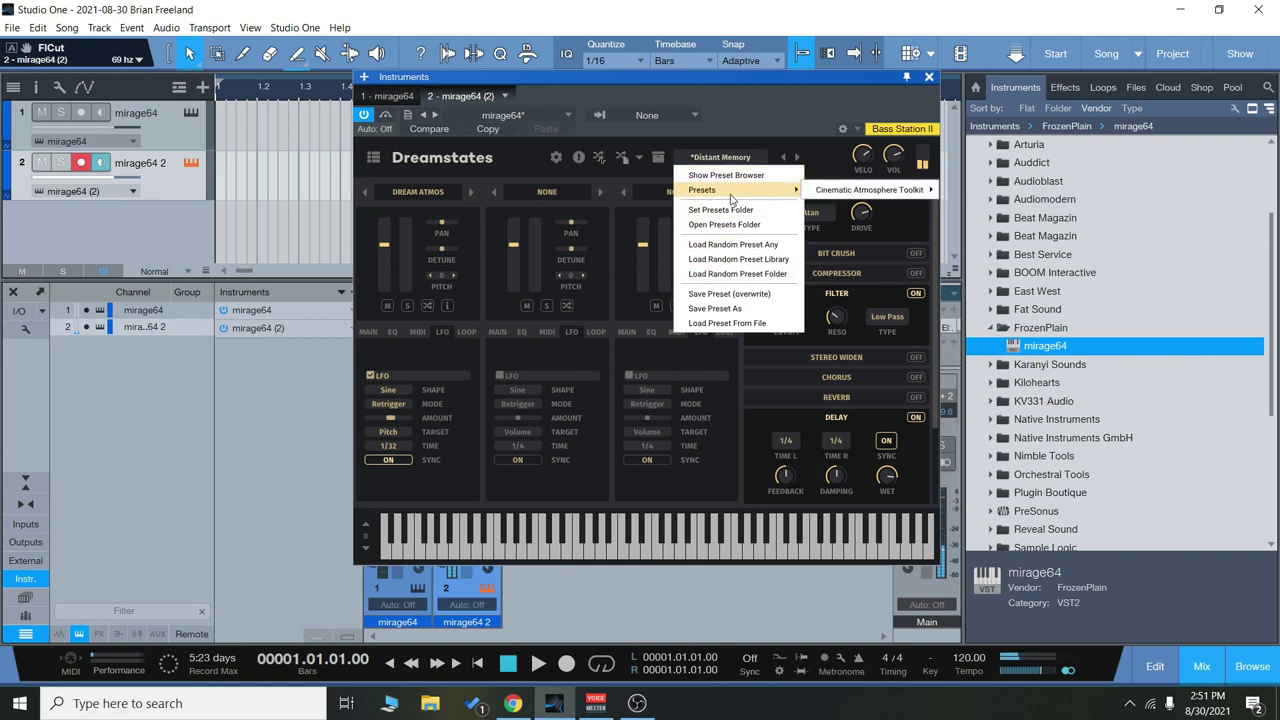
pyautogui.moveTo(837, 222)
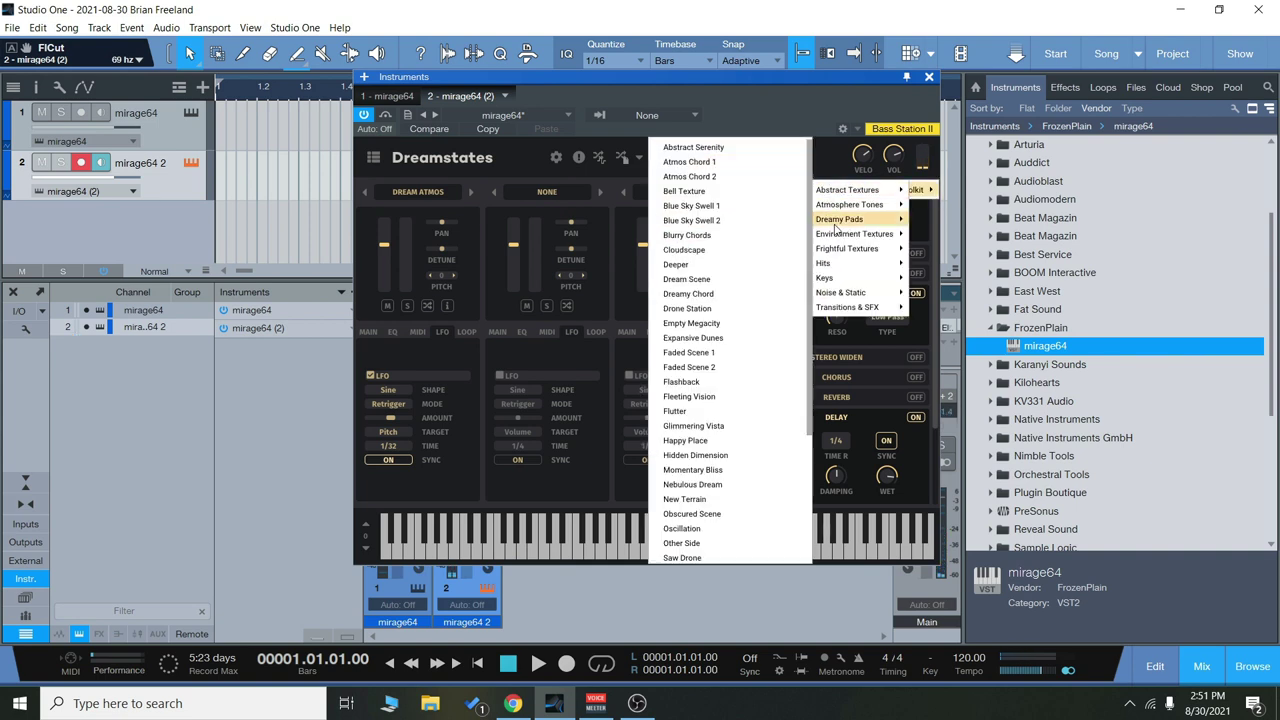
pyautogui.click(714, 326)
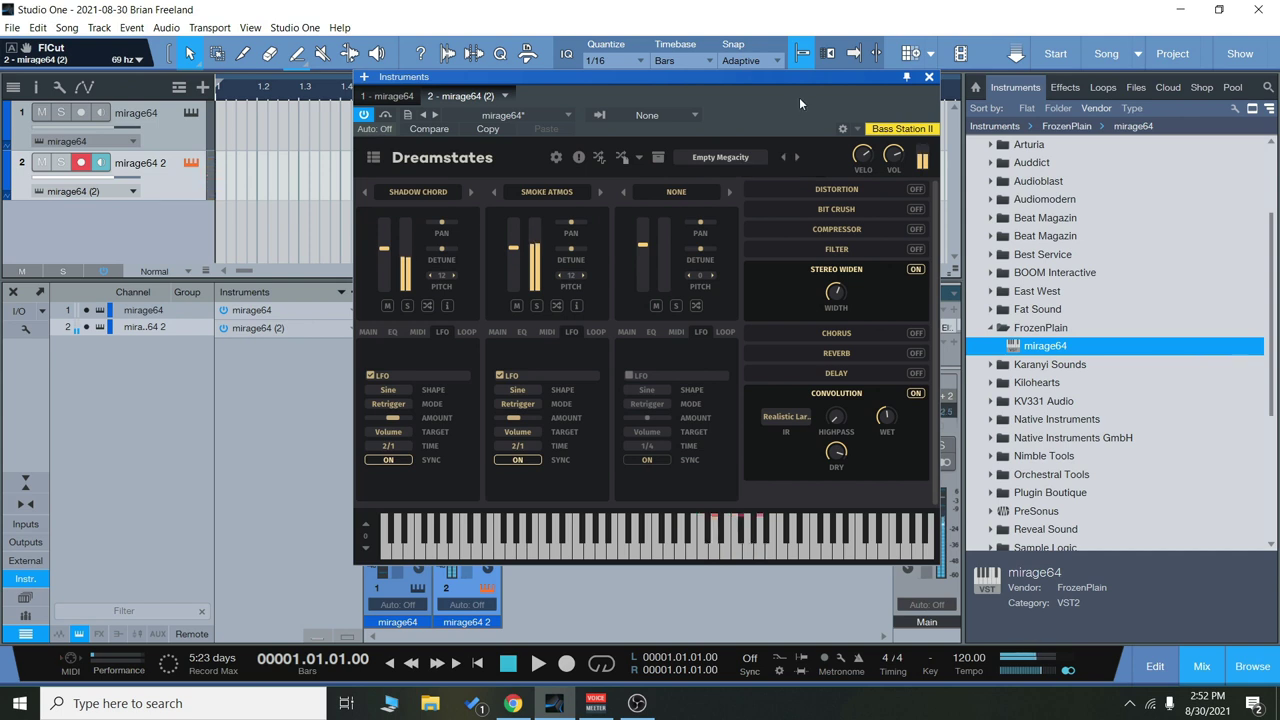
# Step: Load the Derelict Whisper factory preset from the Environment Textures category of the Cinematic Atmosphere Toolkit
pyautogui.click(747, 163)
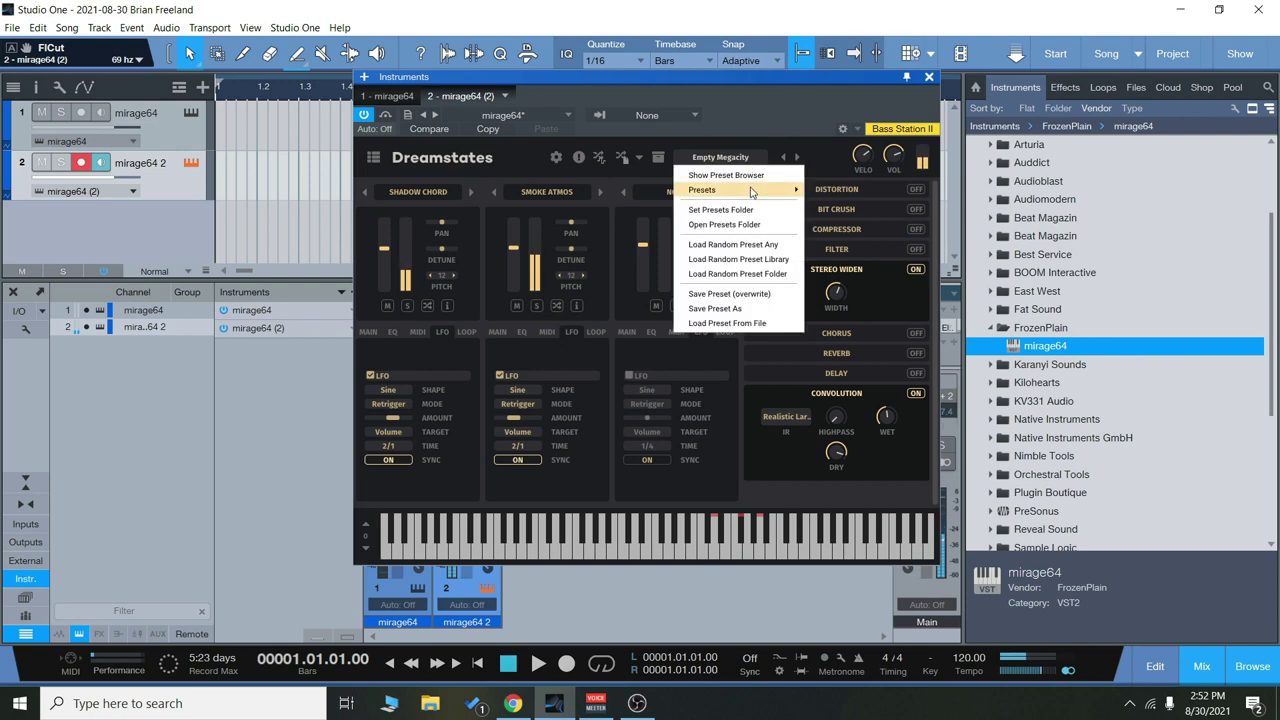
pyautogui.moveTo(702, 190)
pyautogui.moveTo(776, 190)
pyautogui.moveTo(826, 190)
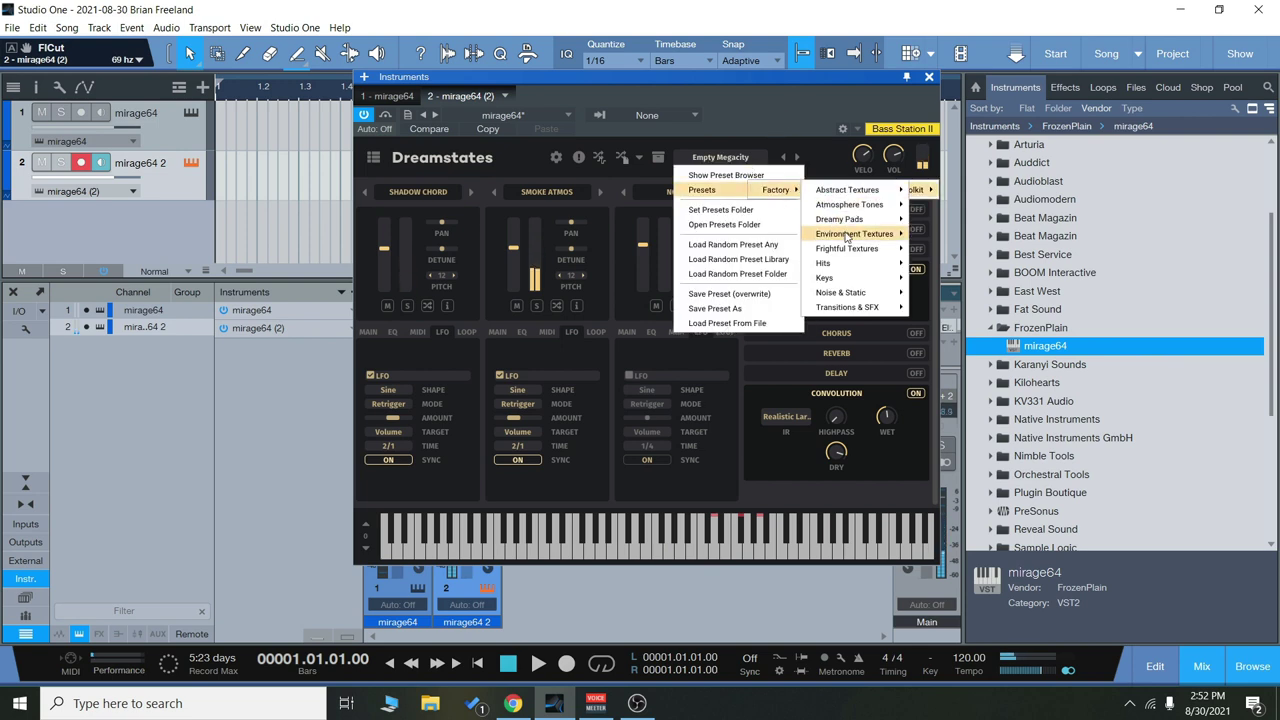
pyautogui.moveTo(850, 234)
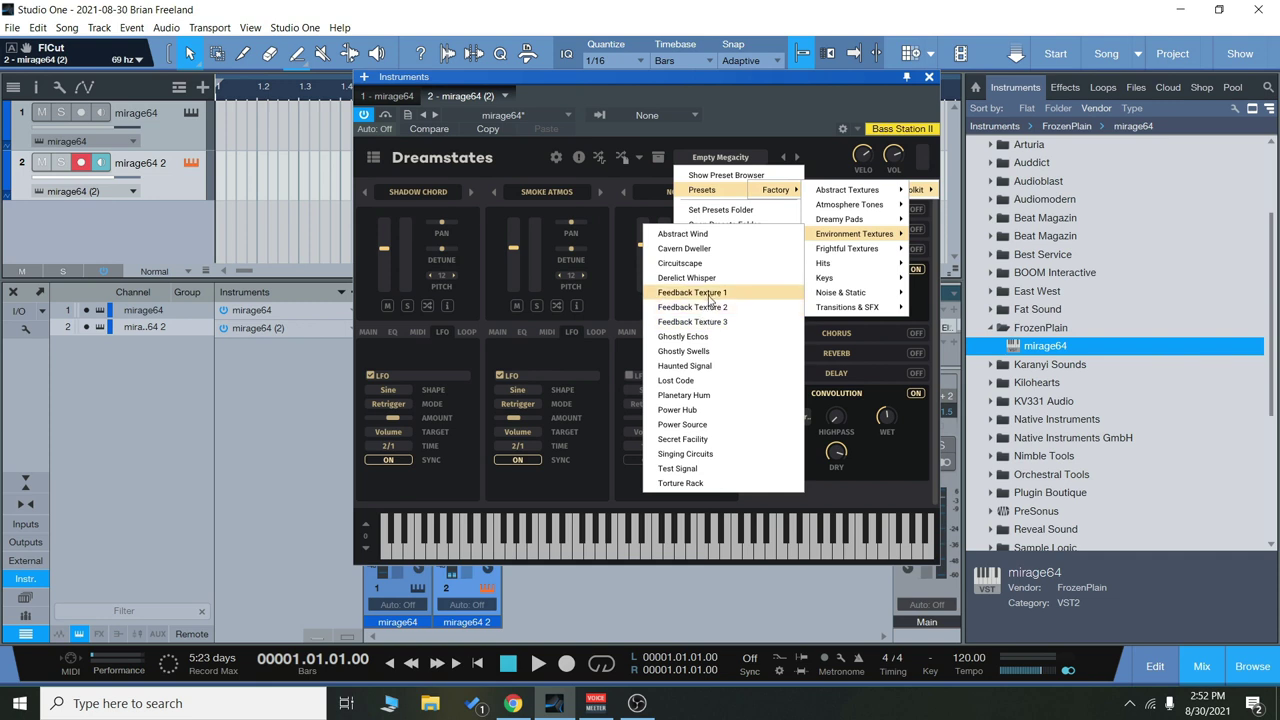
pyautogui.click(712, 278)
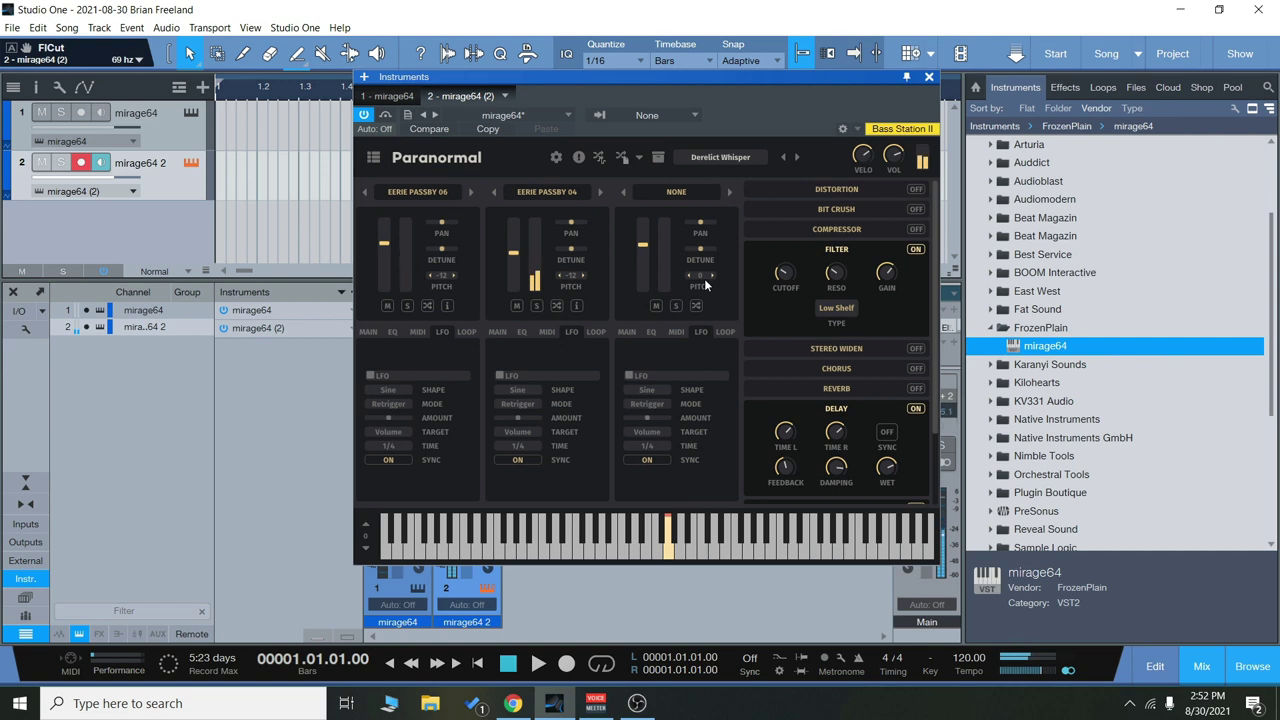
# Step: Load the Daunting Drone 1 factory preset from the Frightful Textures category and set the master volume to -5.3 dB
pyautogui.click(740, 158)
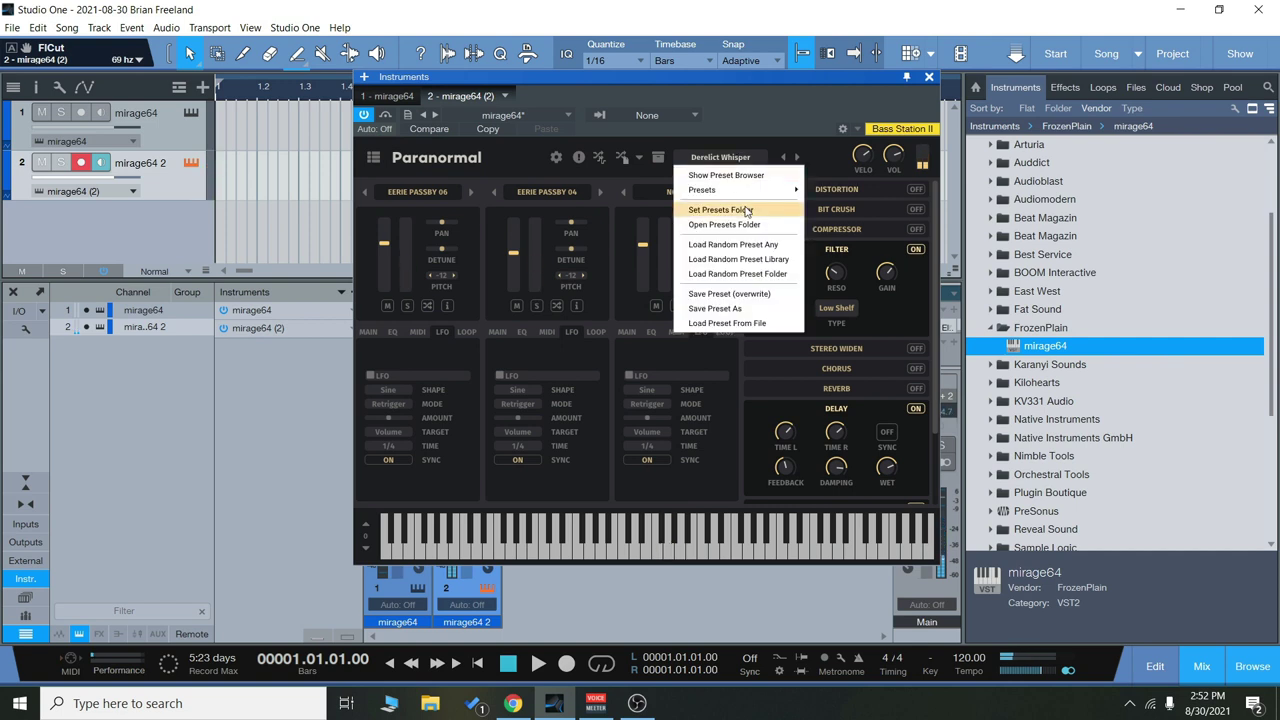
pyautogui.moveTo(750, 190)
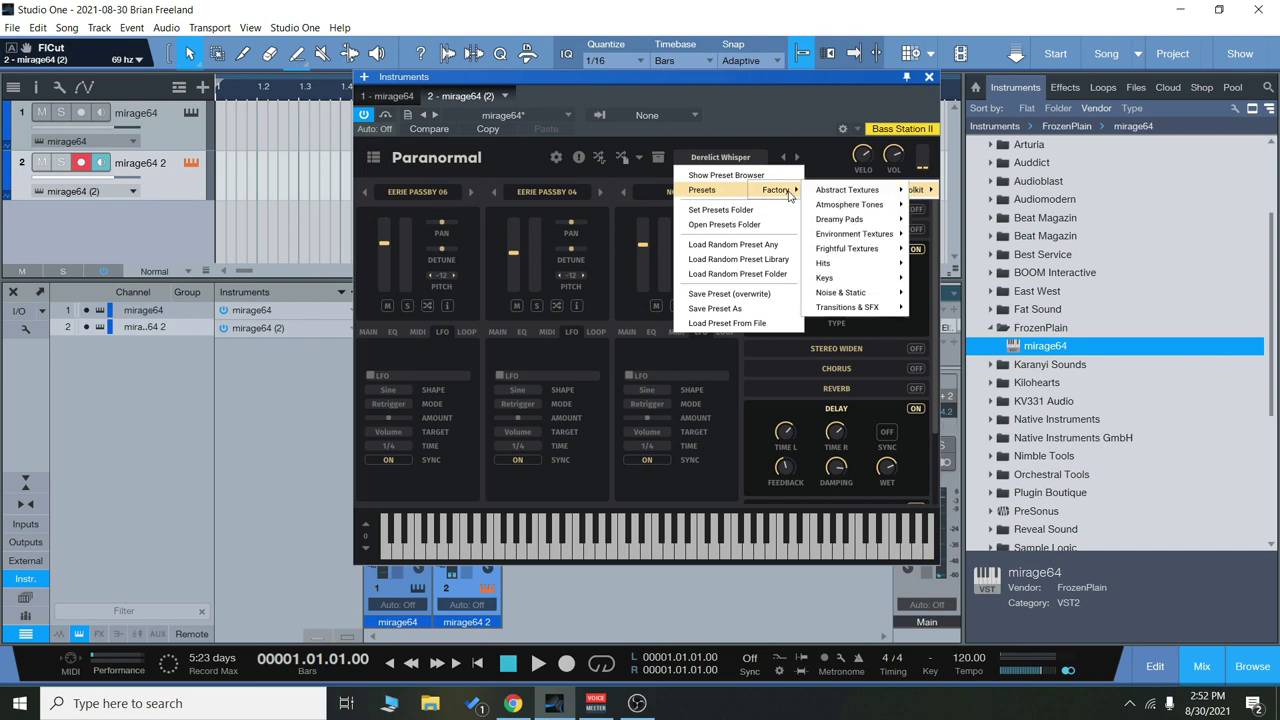
pyautogui.moveTo(847, 252)
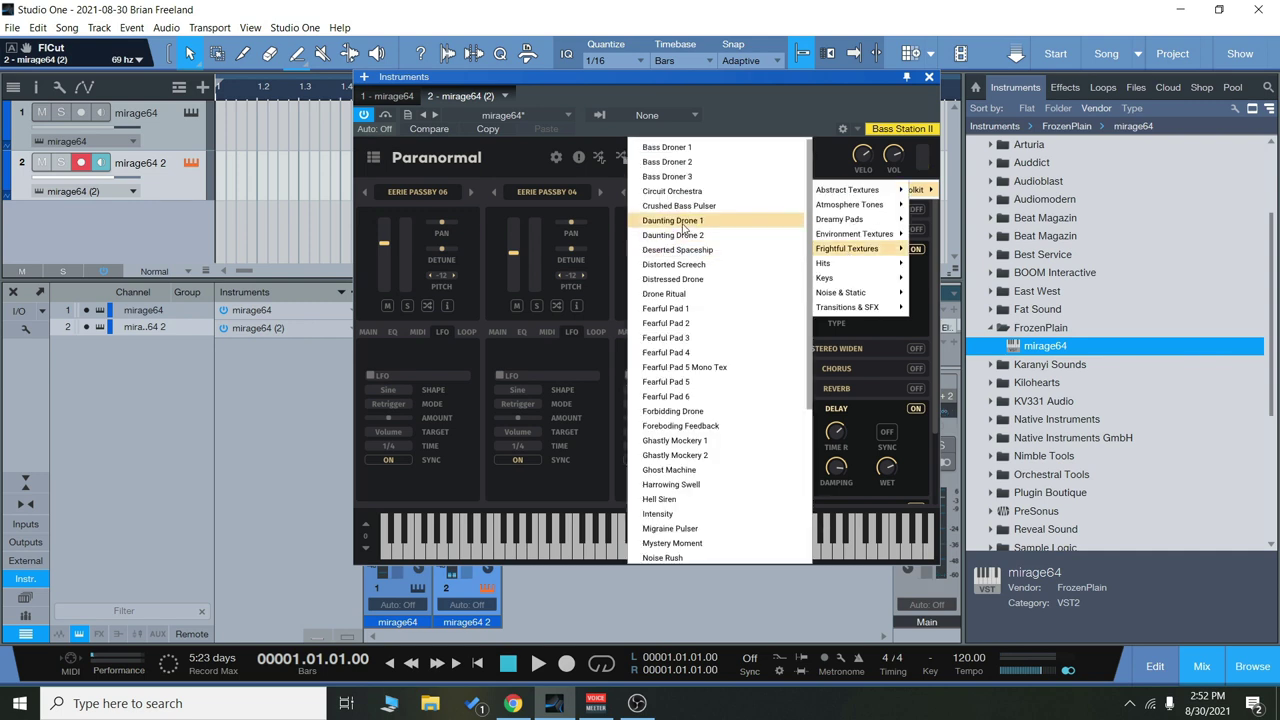
pyautogui.click(688, 220)
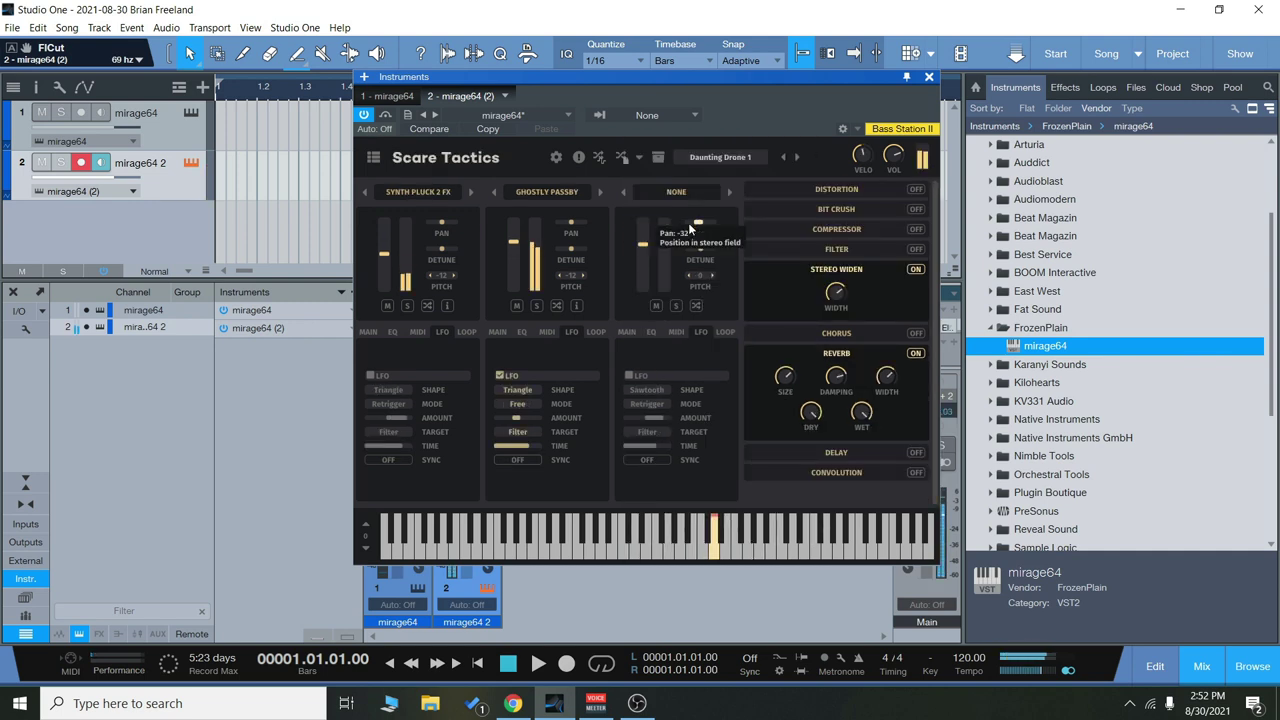
pyautogui.moveTo(900, 155); pyautogui.dragTo(902, 168)
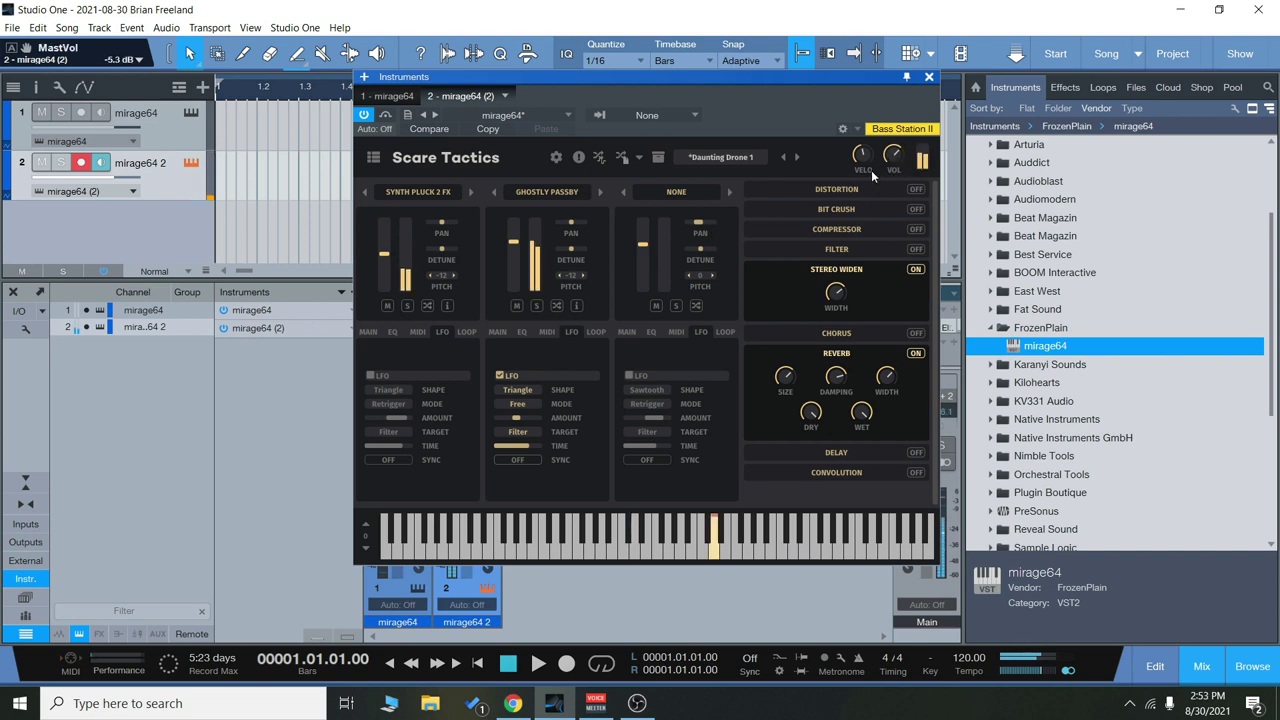
# Step: Advance through Daunting Drone 2 to the Deserted Spaceship preset
pyautogui.click(797, 157)
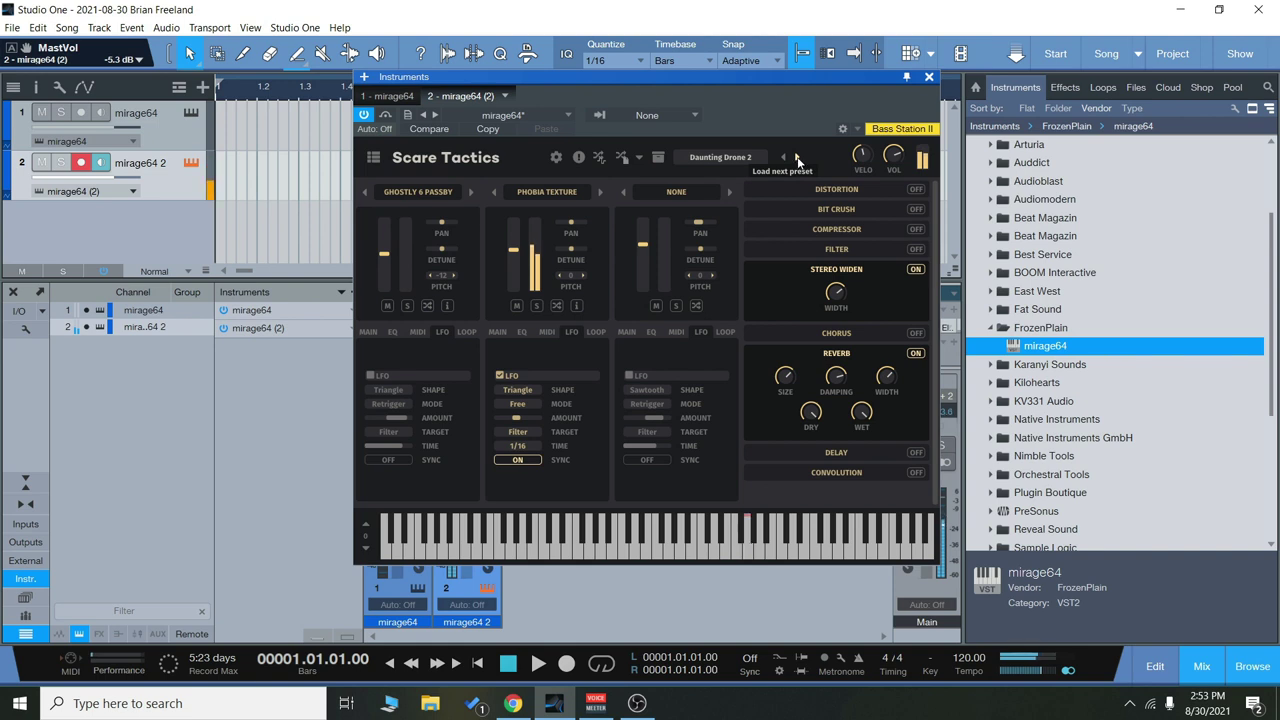
pyautogui.click(797, 158)
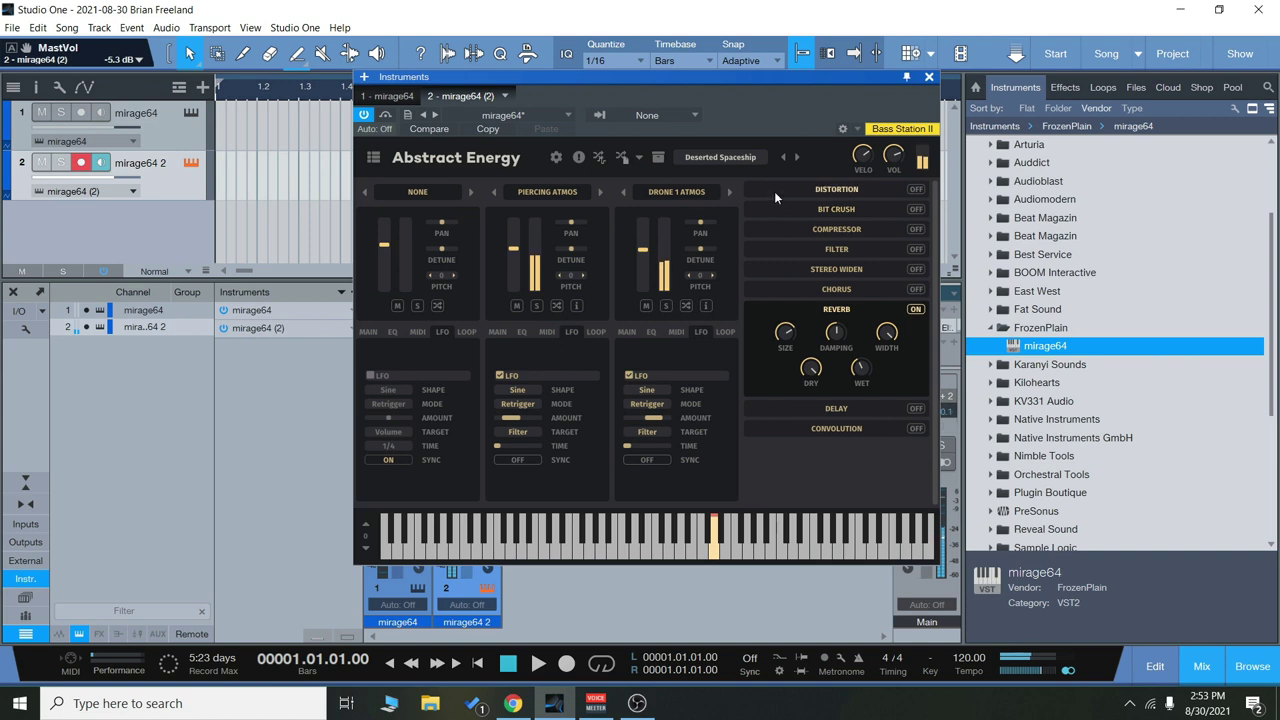
# Step: Load the Deep Percussion factory preset from the Hits category of the Cinematic Atmosphere Toolkit
pyautogui.click(737, 158)
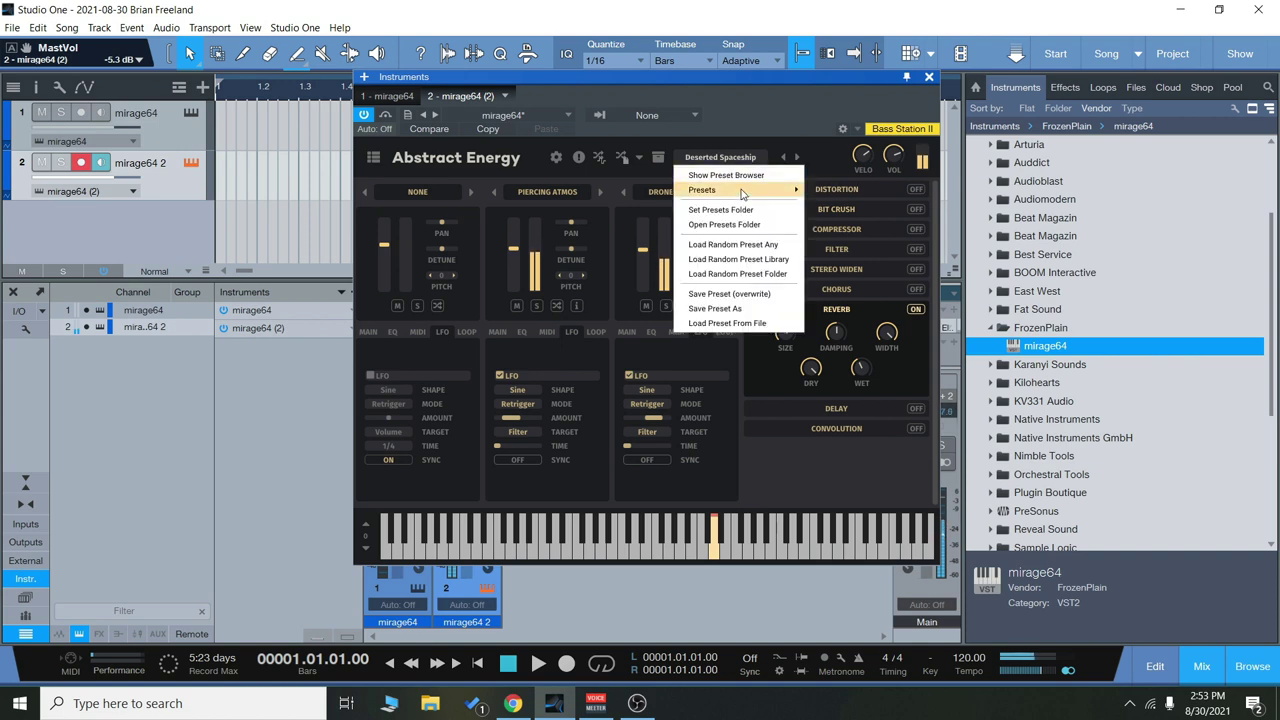
pyautogui.moveTo(745, 190)
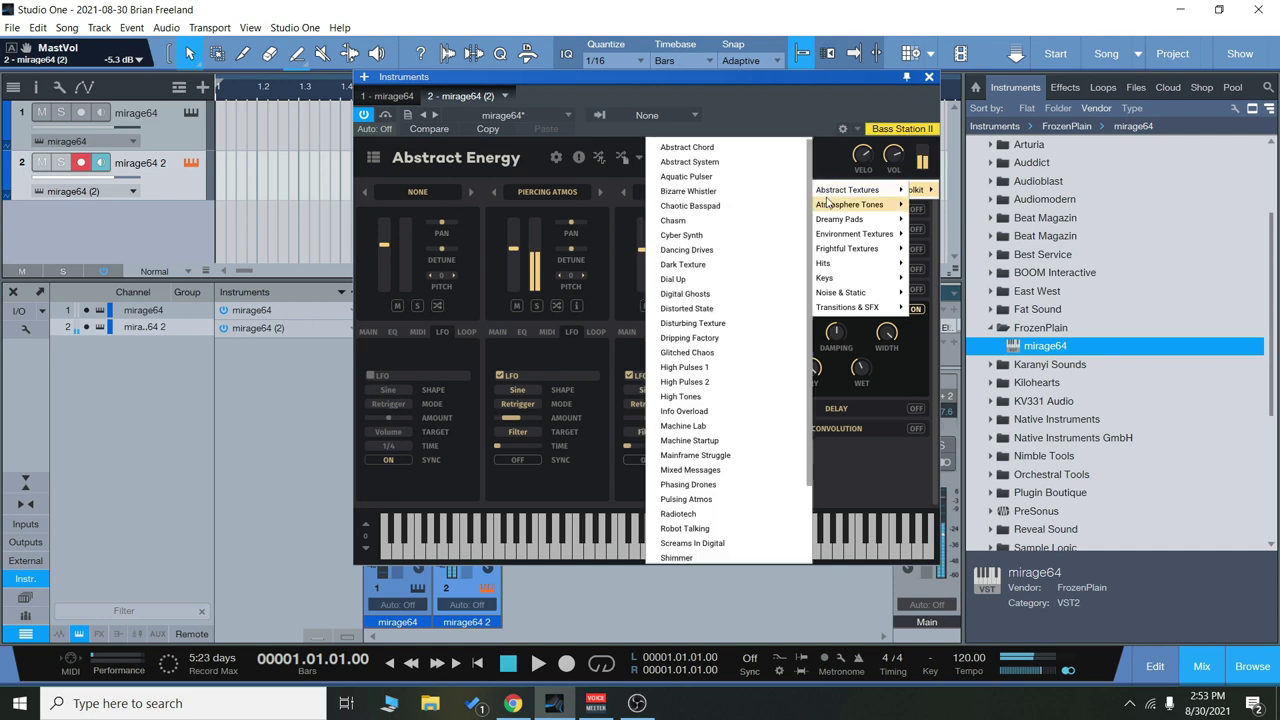
pyautogui.moveTo(835, 263)
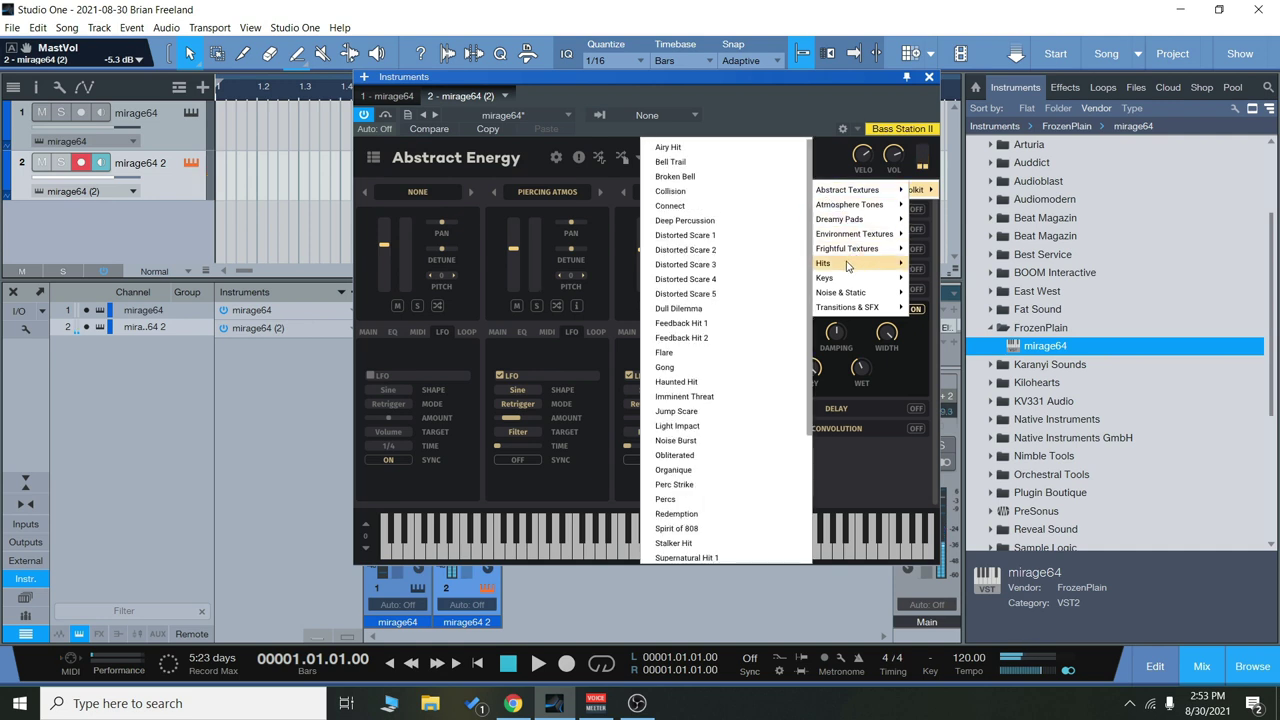
pyautogui.click(733, 219)
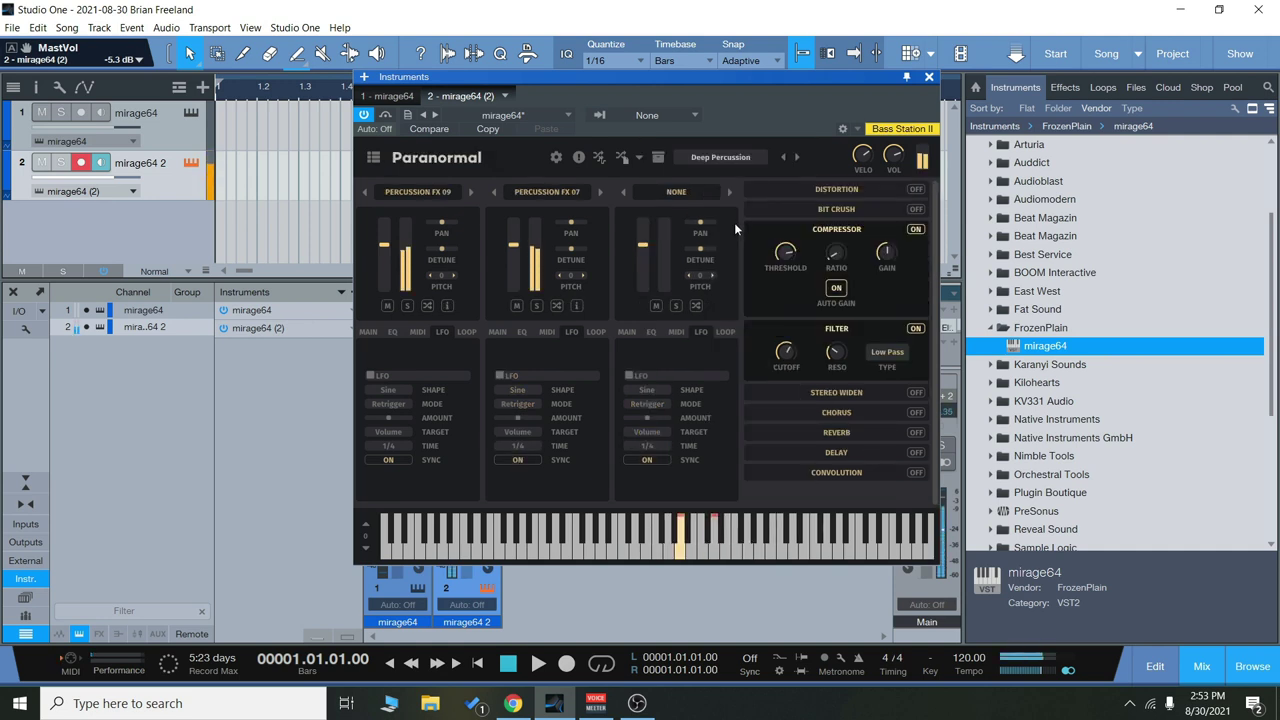
# Step: Advance to the Distorted Scare 1 preset and set the master volume to -9.2 dB
pyautogui.click(797, 157)
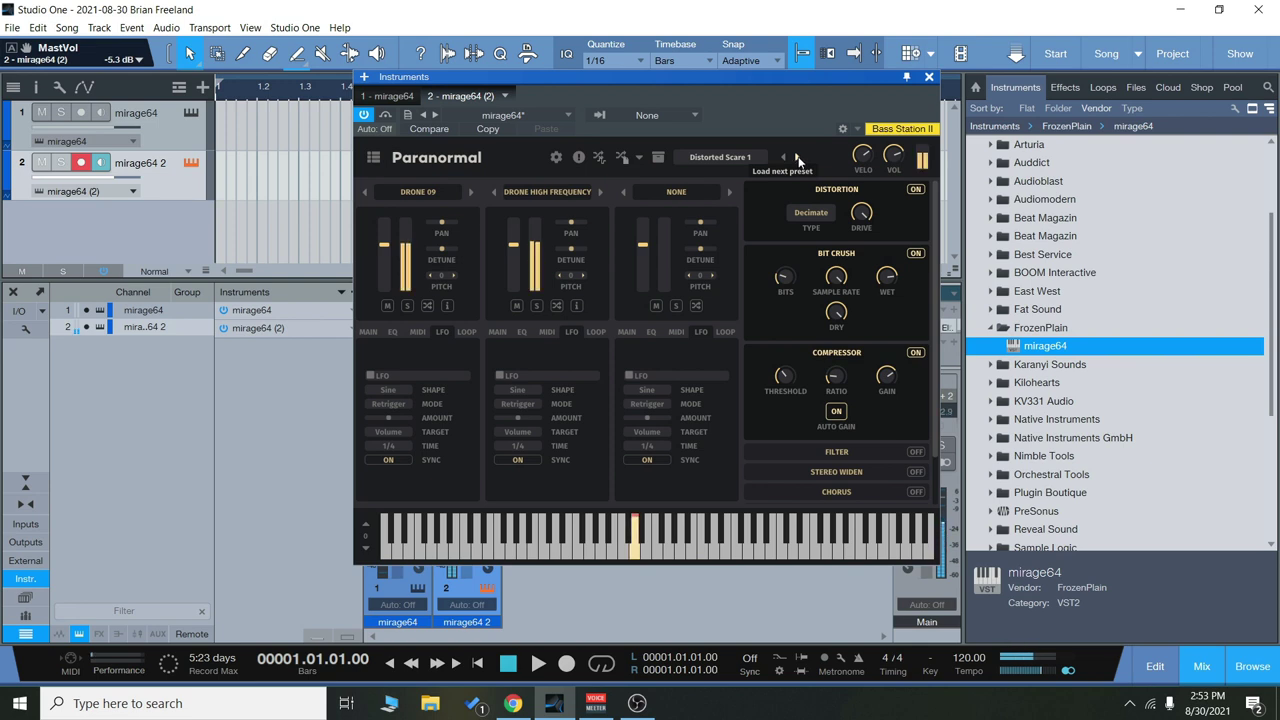
pyautogui.scroll(-2, 896, 428)
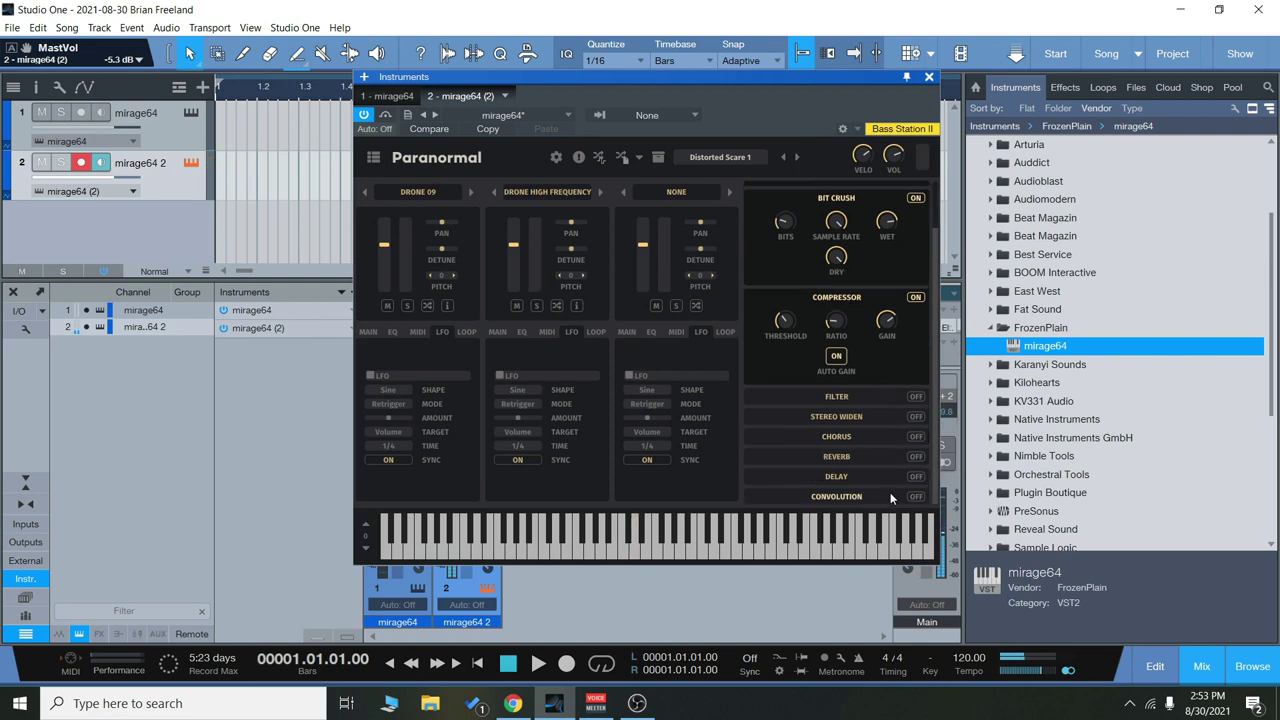
pyautogui.scroll(-2, 885, 490)
pyautogui.scroll(4, 764, 397)
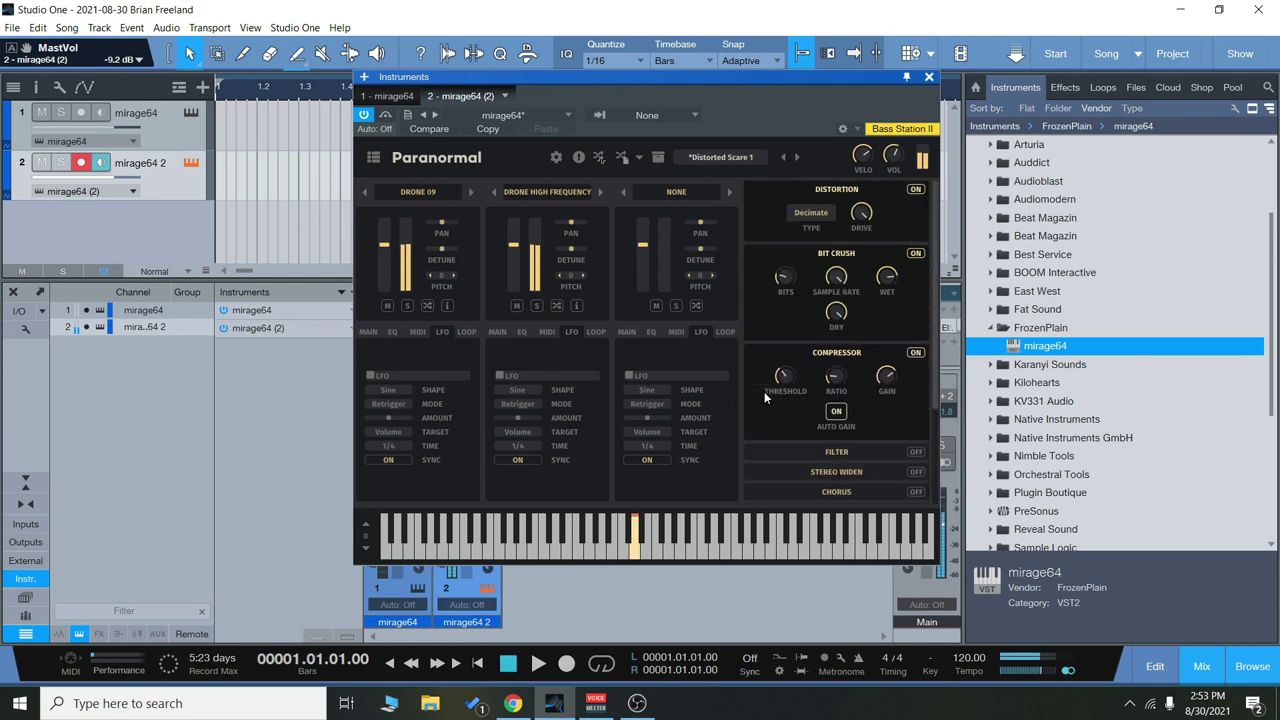
# Step: Advance to the Distorted Scare 2 preset, sweep the Bit Crush sample rate between about 261 and 44100, and lower the bits
pyautogui.click(797, 158)
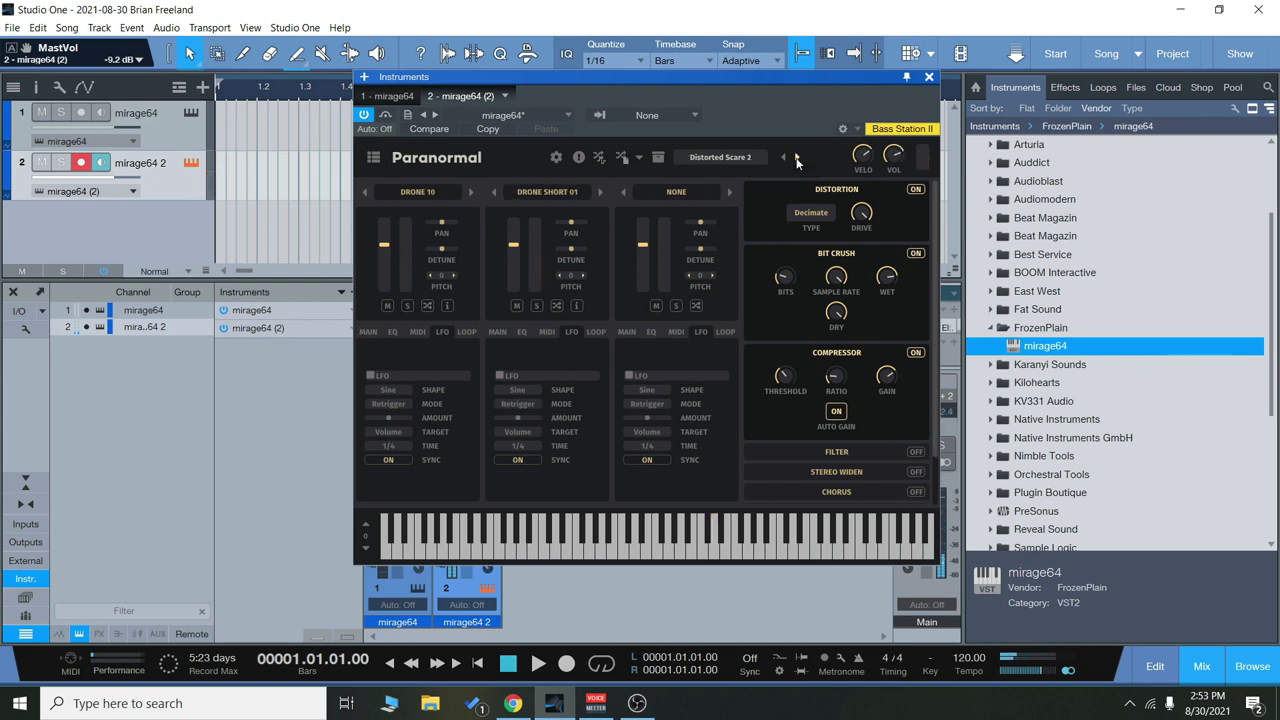
pyautogui.scroll(-2, 940, 393)
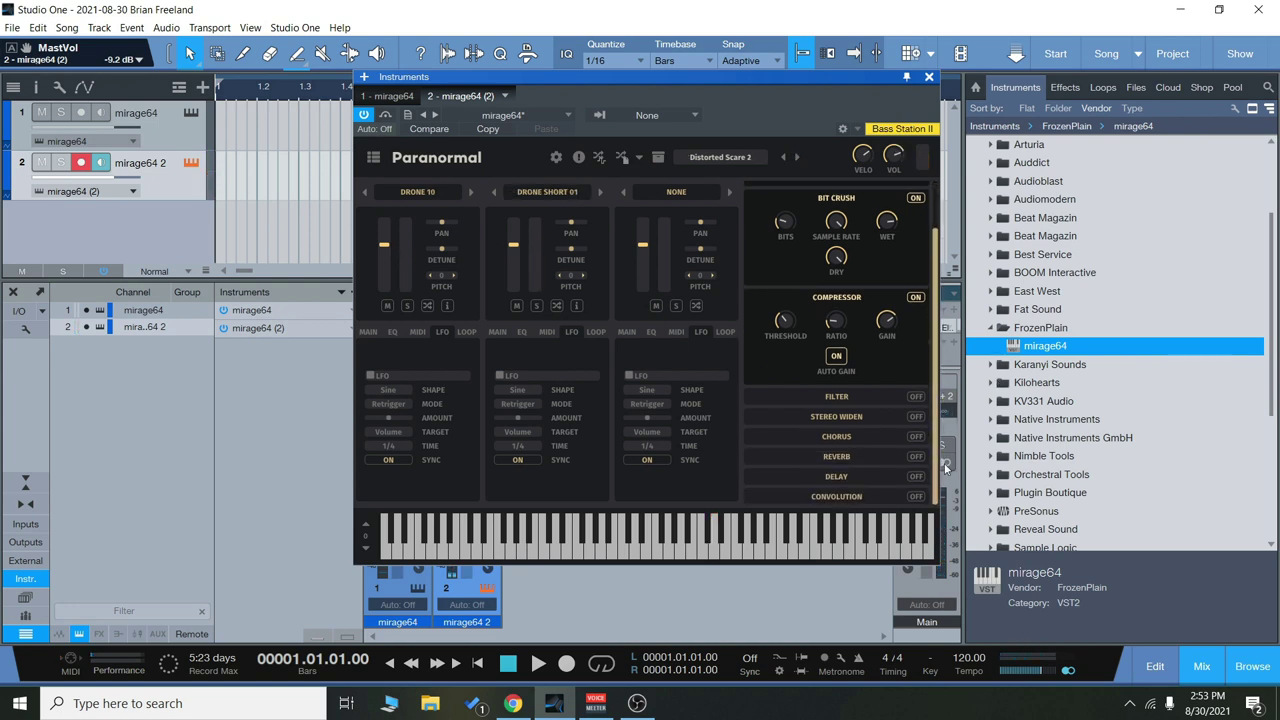
pyautogui.scroll(2, 935, 363)
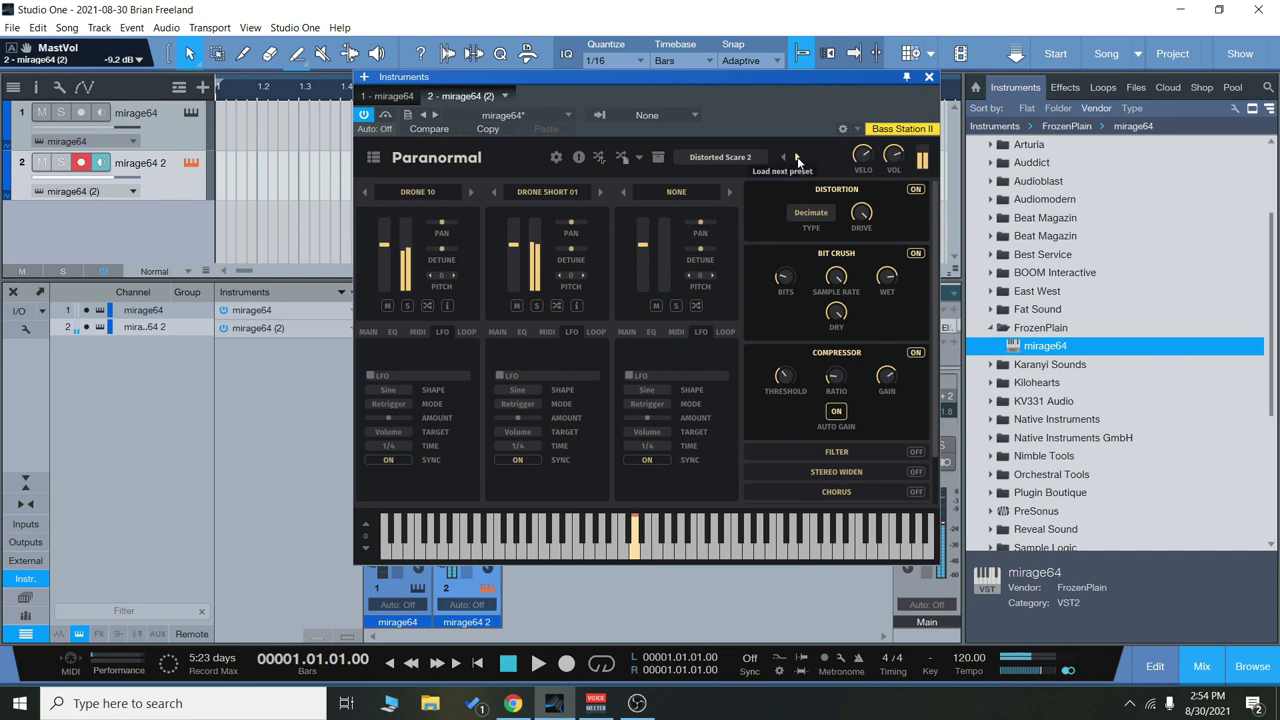
pyautogui.moveTo(836, 277); pyautogui.dragTo(904, 520)
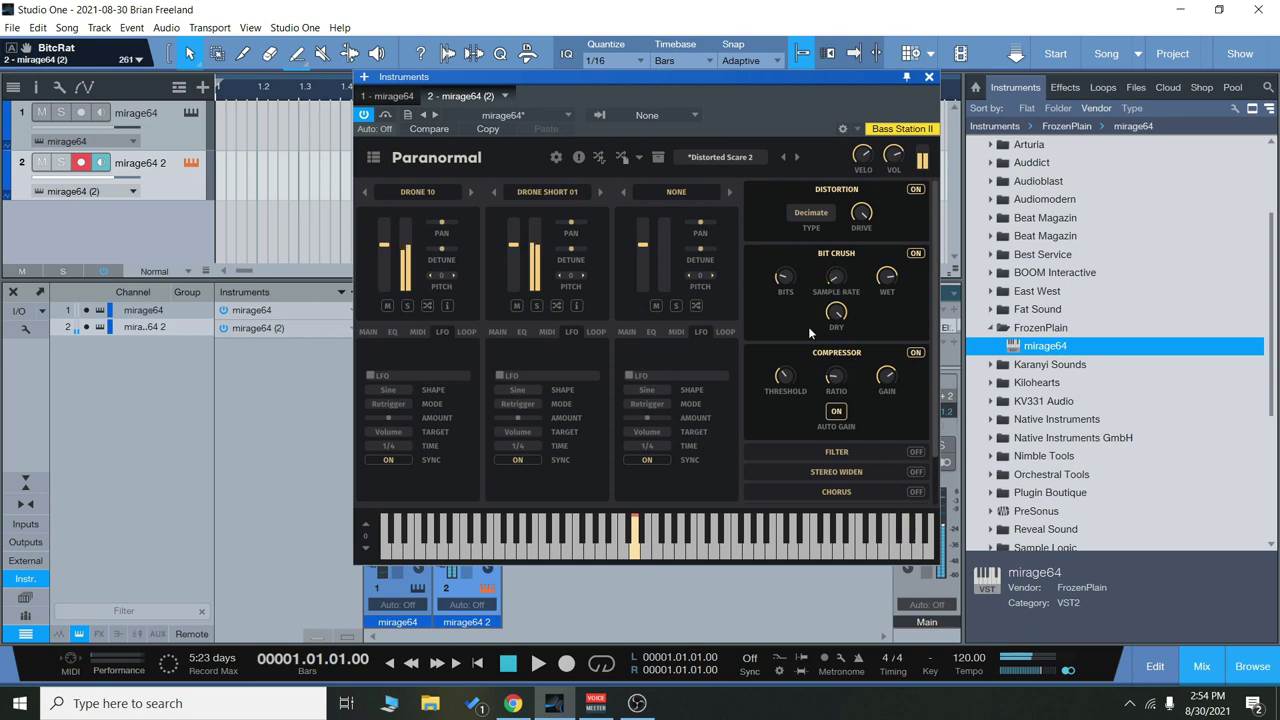
pyautogui.moveTo(784, 277); pyautogui.dragTo(831, 213)
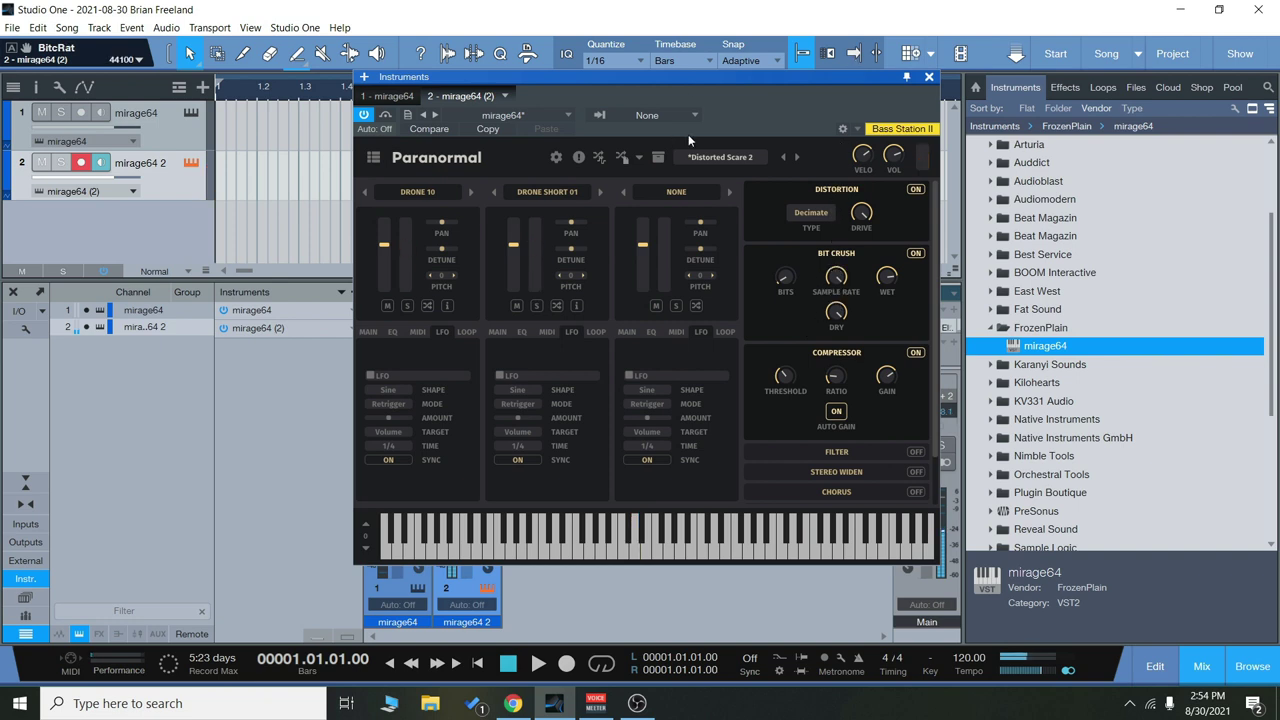
# Step: Advance to the Distorted Scare 3 preset and load the Blip factory preset from the Keys category of the Cinematic Atmosphere Toolkit
pyautogui.click(797, 157)
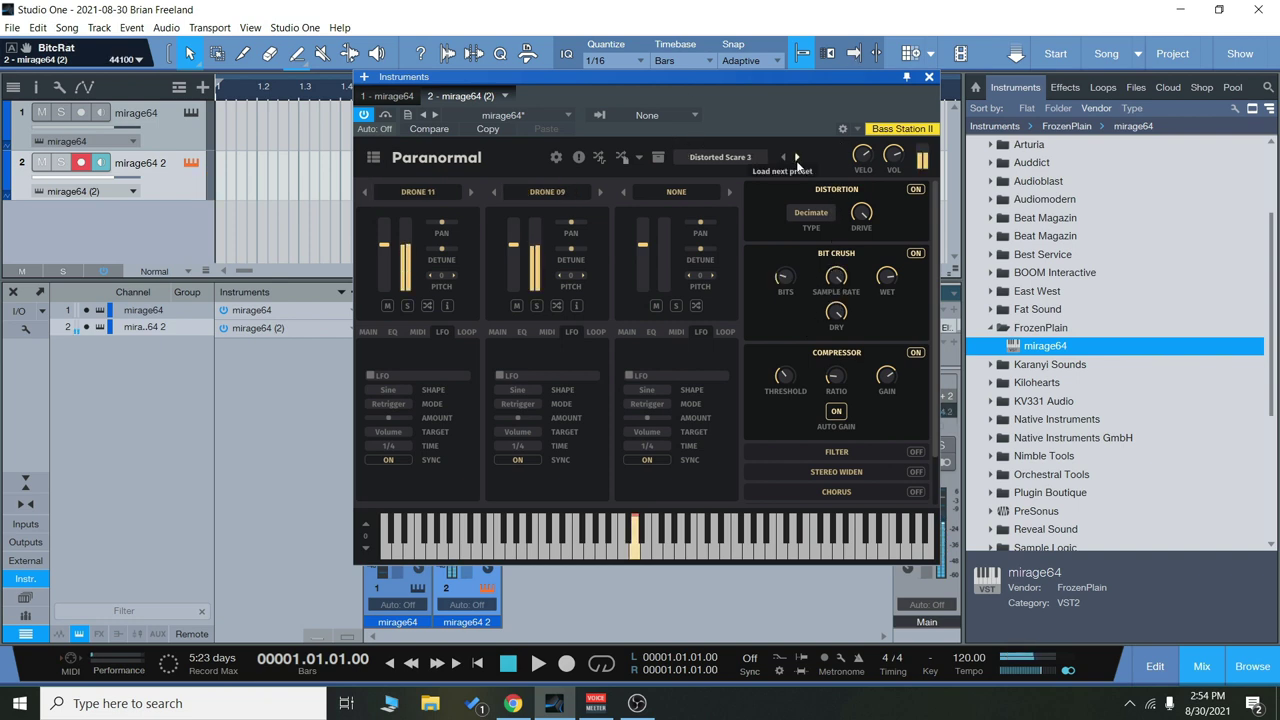
pyautogui.click(718, 157)
pyautogui.moveTo(722, 190)
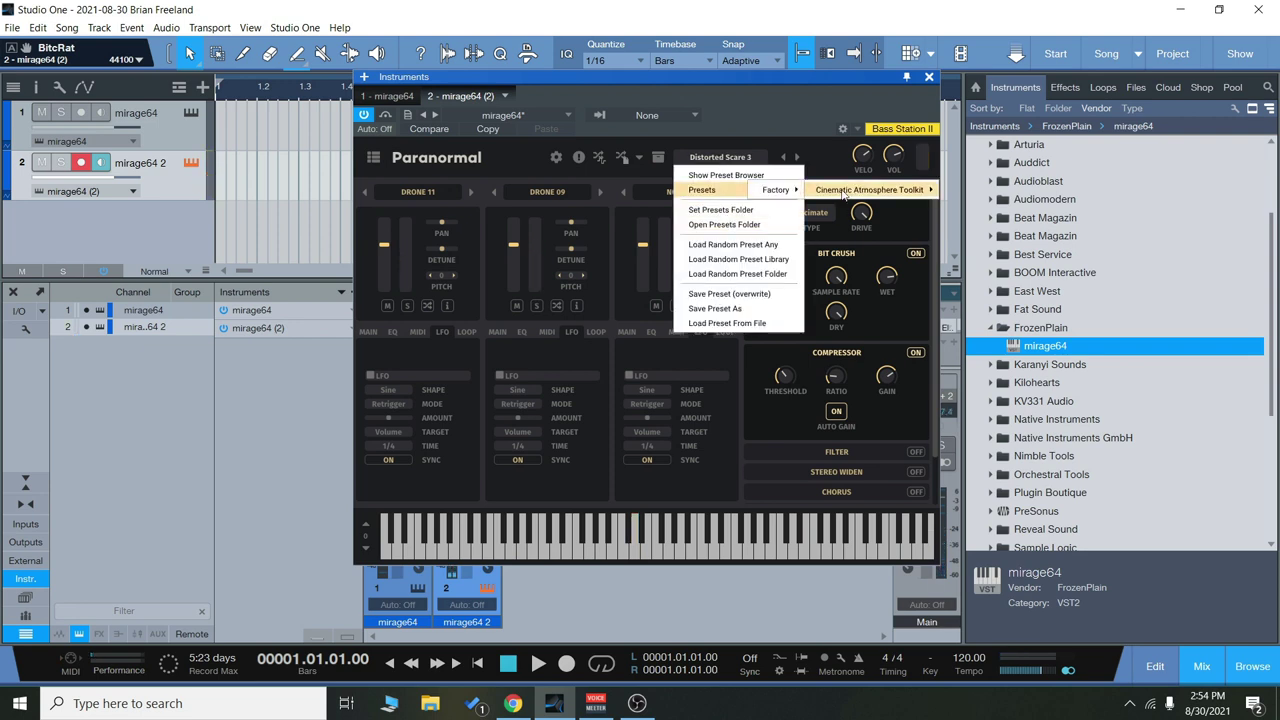
pyautogui.moveTo(785, 195)
pyautogui.moveTo(858, 278)
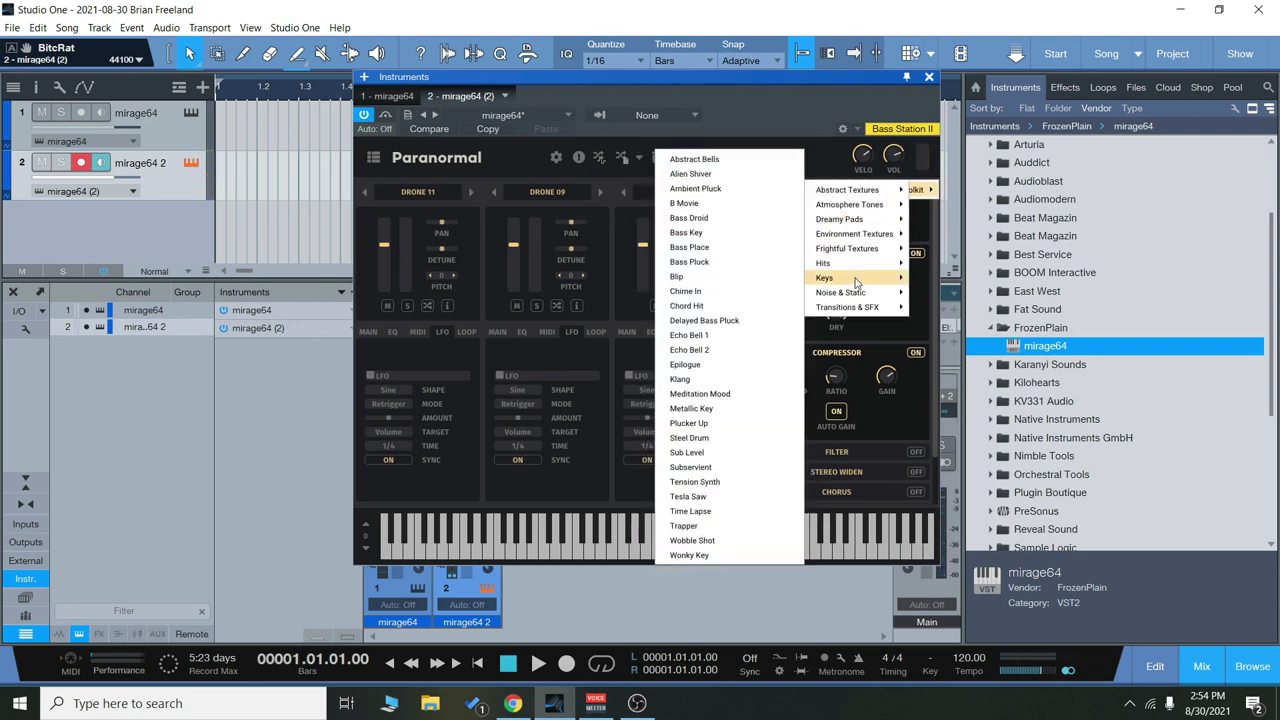
pyautogui.click(726, 278)
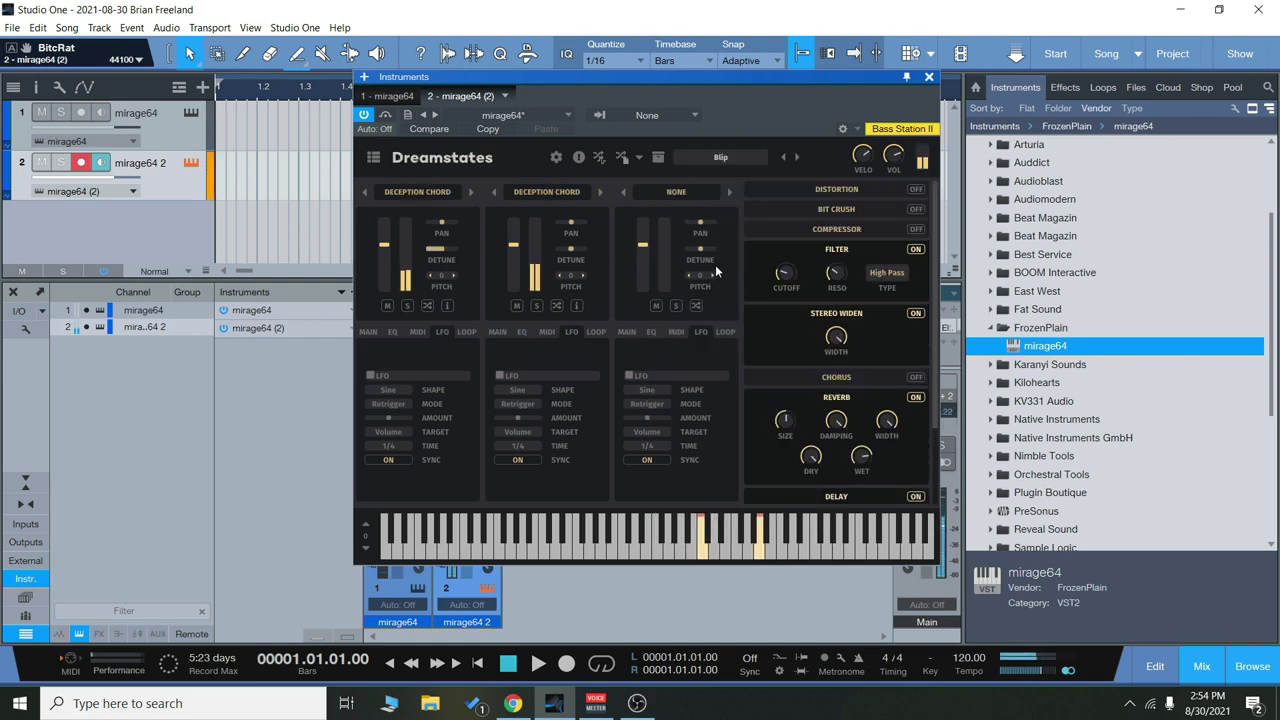
# Step: Advance through Chime In, Chord Hit, Delayed Bass Pluck and Echo Bell 1 to the Echo Bell 2 preset
pyautogui.click(798, 158)
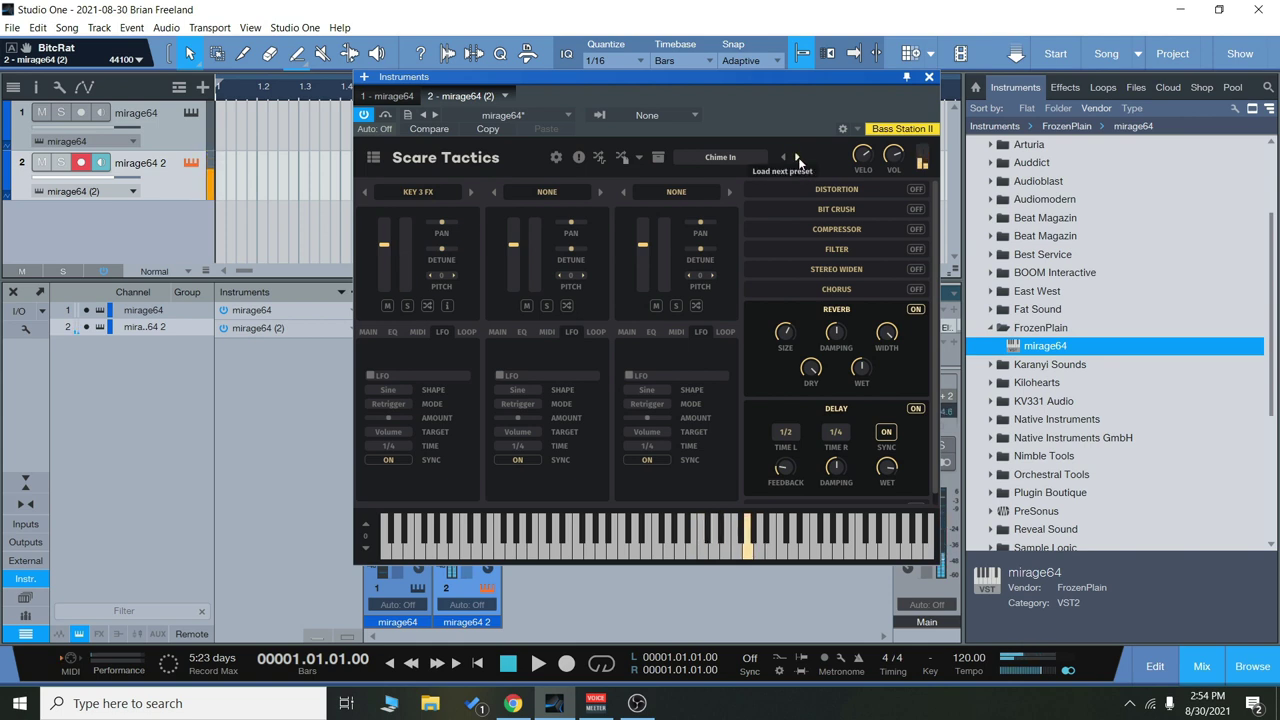
pyautogui.click(797, 157)
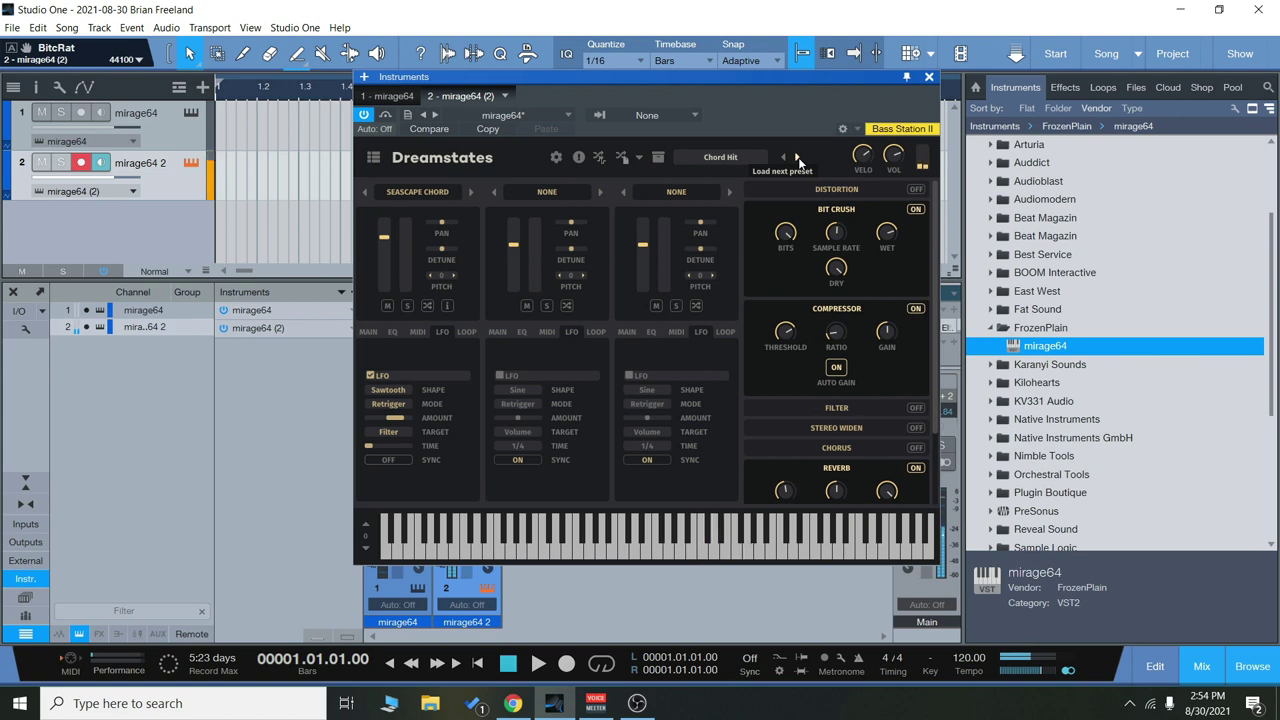
pyautogui.click(797, 157)
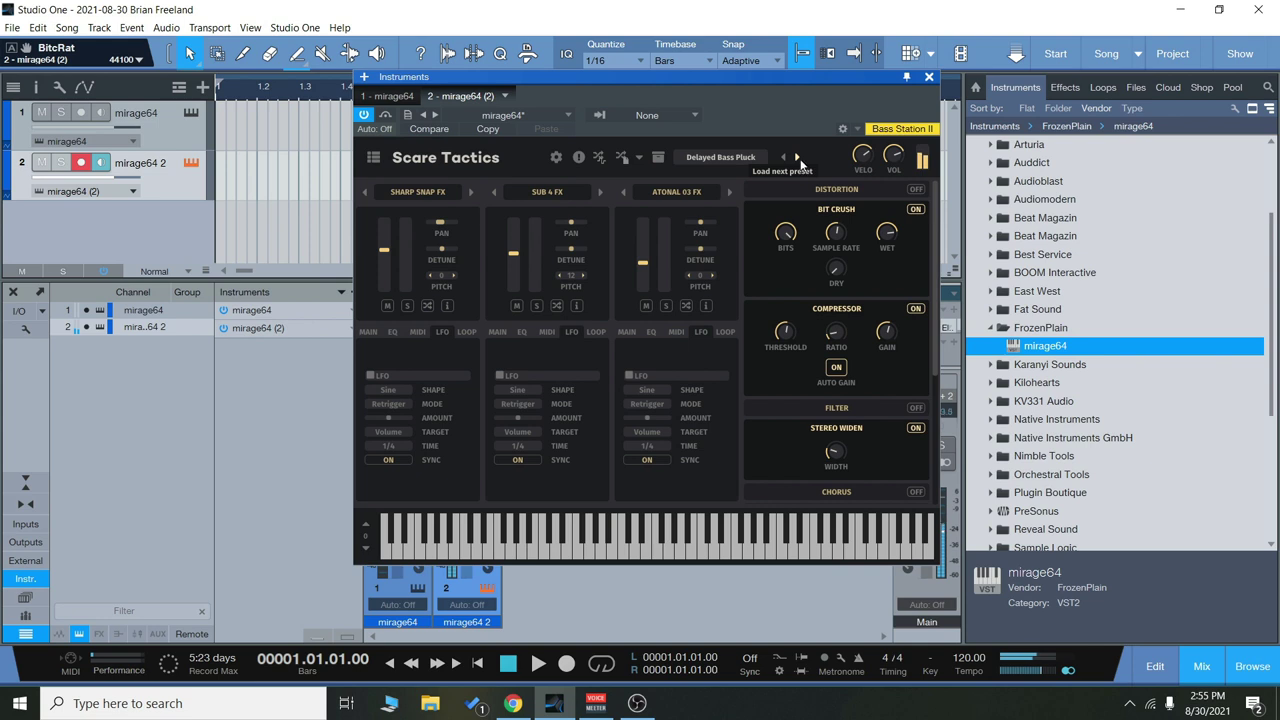
pyautogui.click(797, 158)
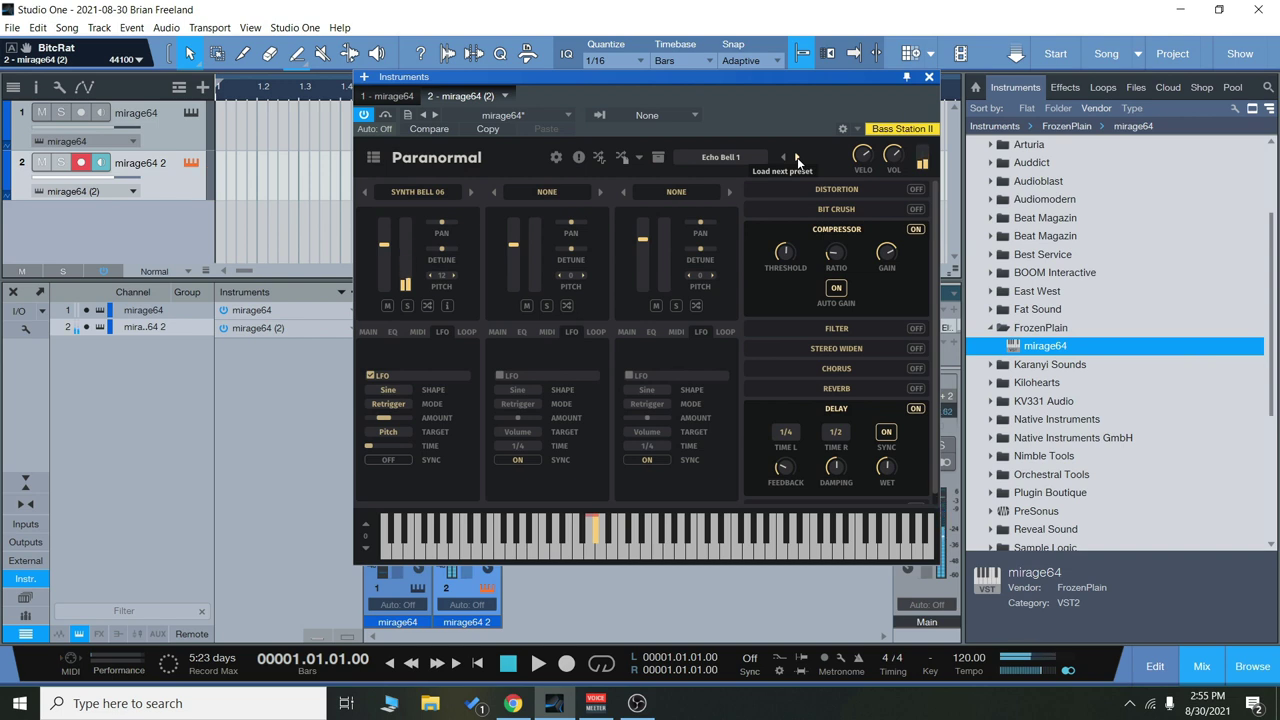
pyautogui.click(797, 158)
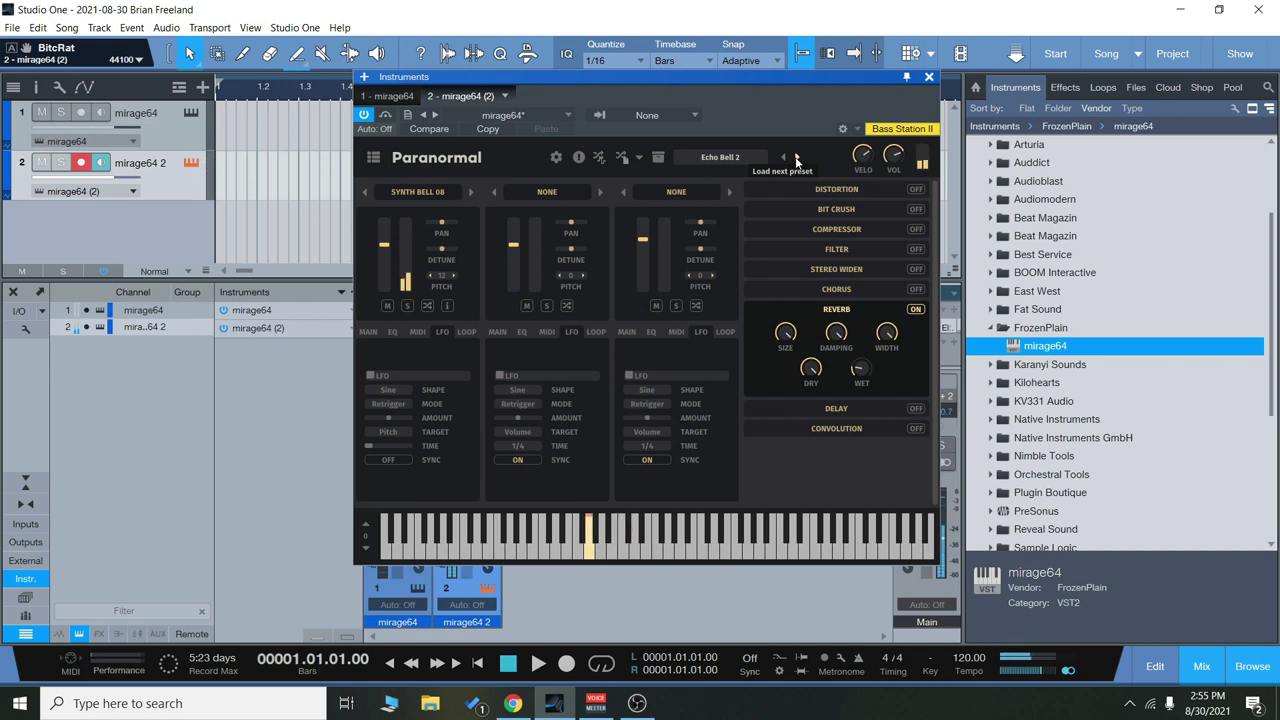
# Step: Load the Control Room 2 factory preset from the Noise & Static category of the Cinematic Atmosphere Toolkit
pyautogui.click(720, 157)
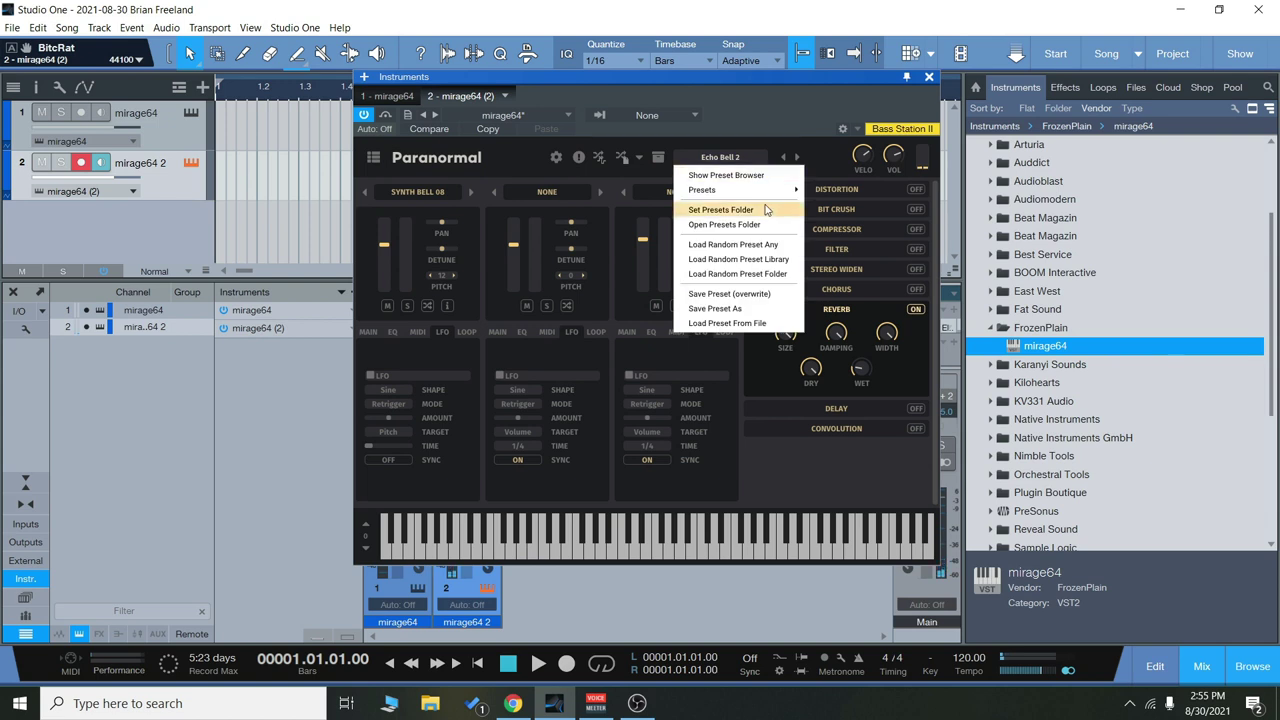
pyautogui.moveTo(702, 190)
pyautogui.moveTo(776, 190)
pyautogui.moveTo(832, 190)
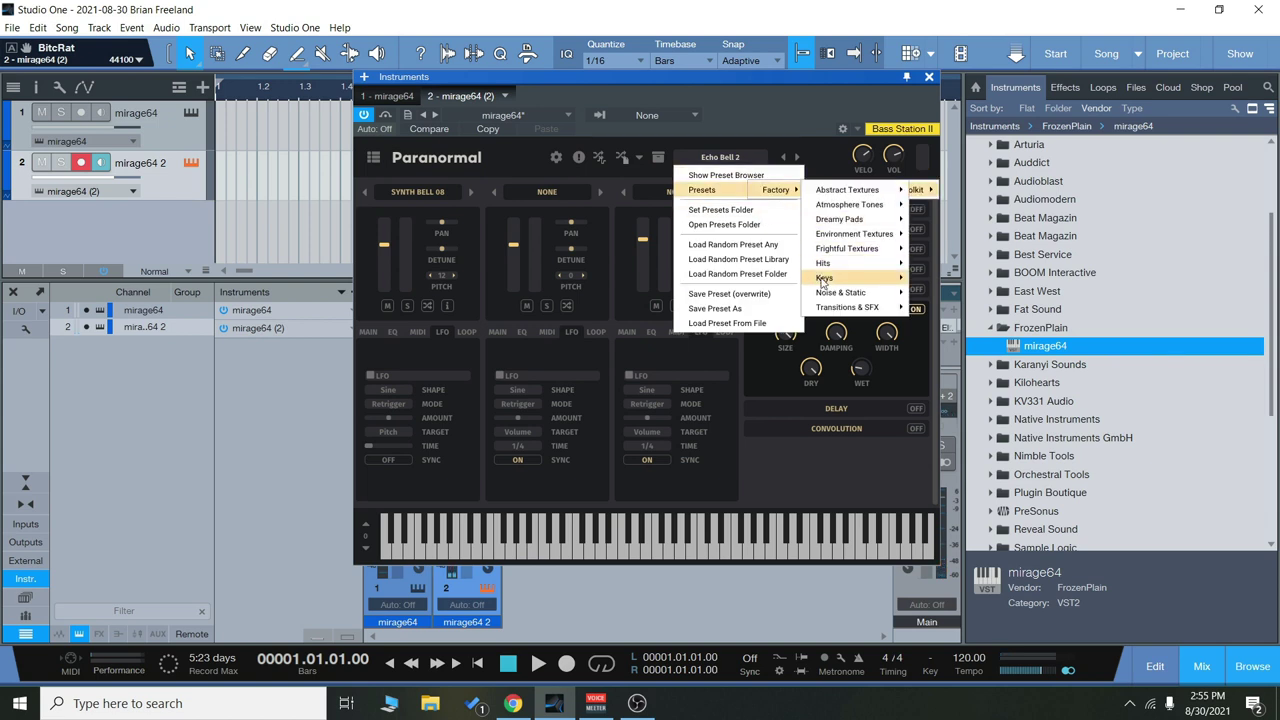
pyautogui.moveTo(858, 292)
pyautogui.click(729, 310)
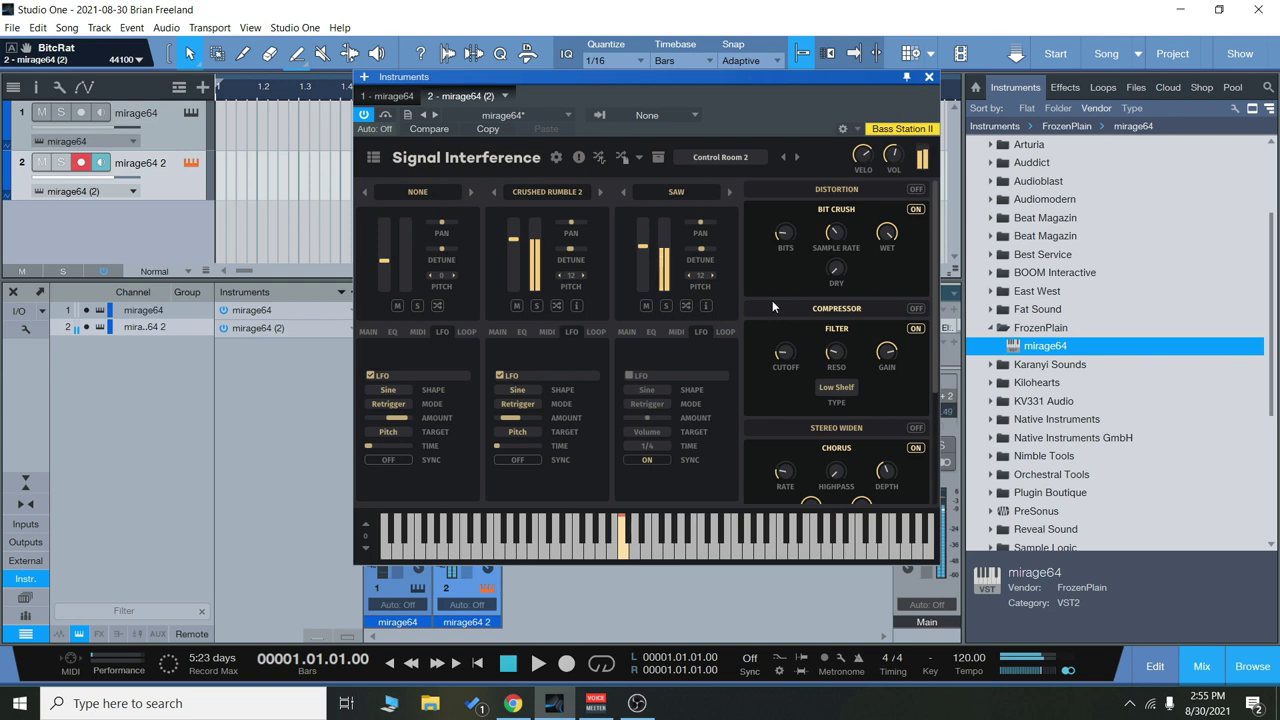
# Step: Advance to the Data Limit preset and adjust its Bit Crush, raising bits and wet to maximum and setting the sample rate to 1023
pyautogui.click(797, 160)
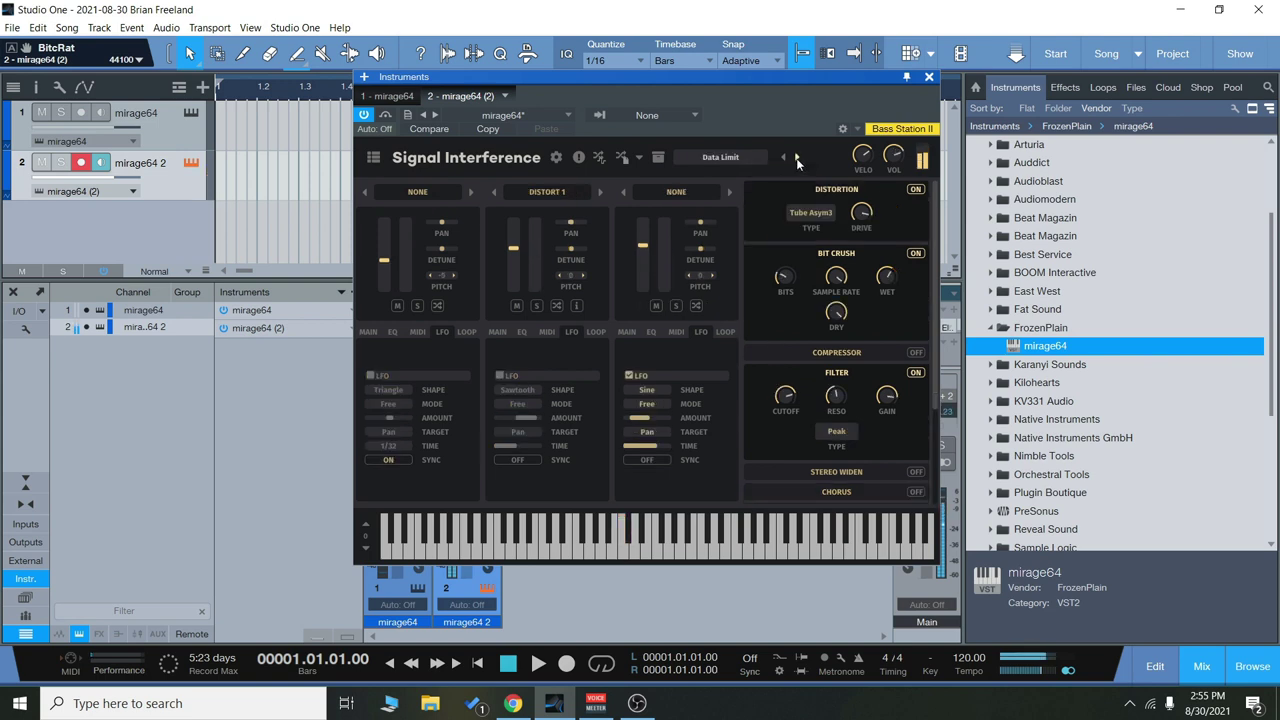
pyautogui.moveTo(836, 277); pyautogui.dragTo(876, 471)
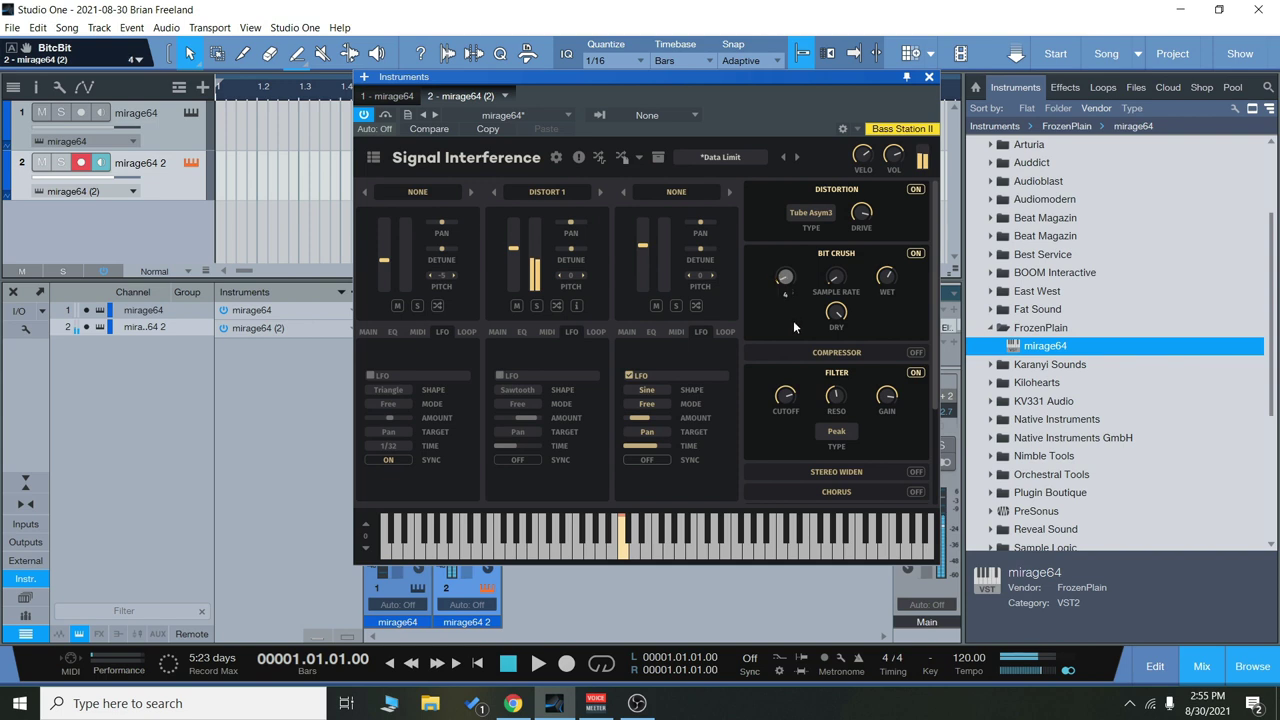
pyautogui.moveTo(896, 278); pyautogui.dragTo(897, 220)
pyautogui.moveTo(836, 277); pyautogui.dragTo(877, 48)
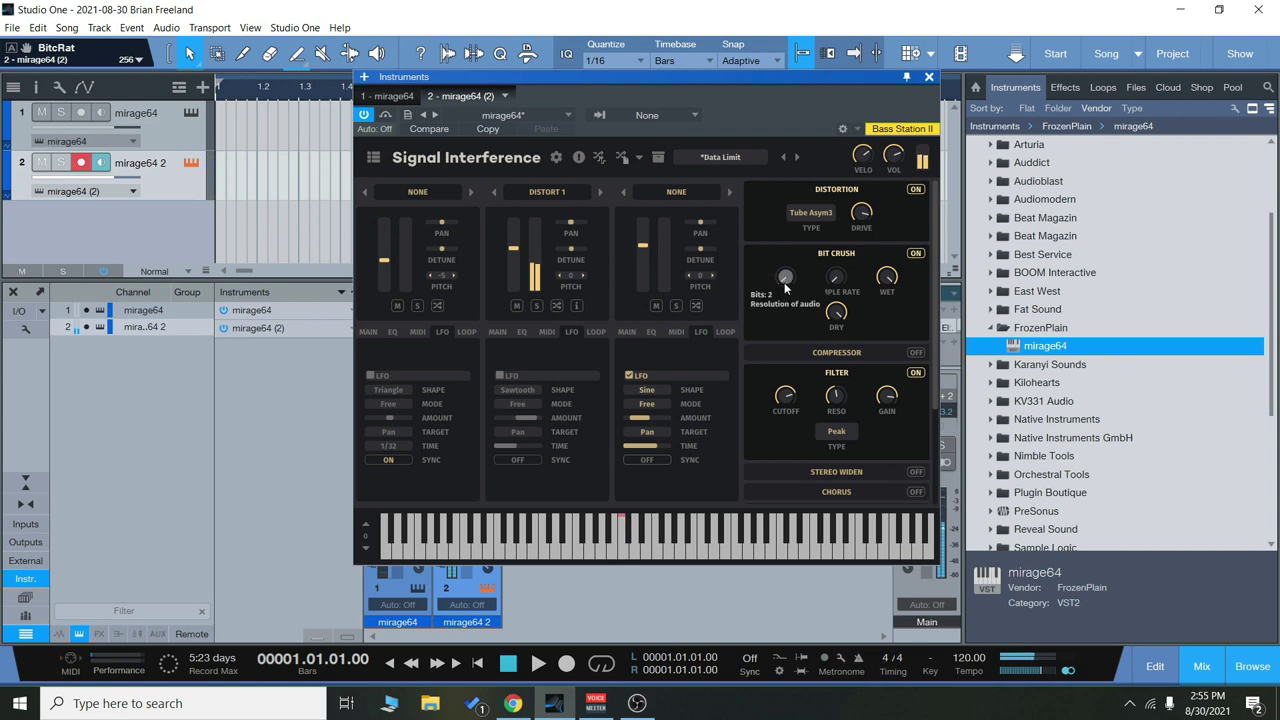
pyautogui.moveTo(784, 282); pyautogui.dragTo(784, 158)
pyautogui.moveTo(835, 277); pyautogui.dragTo(866, 242)
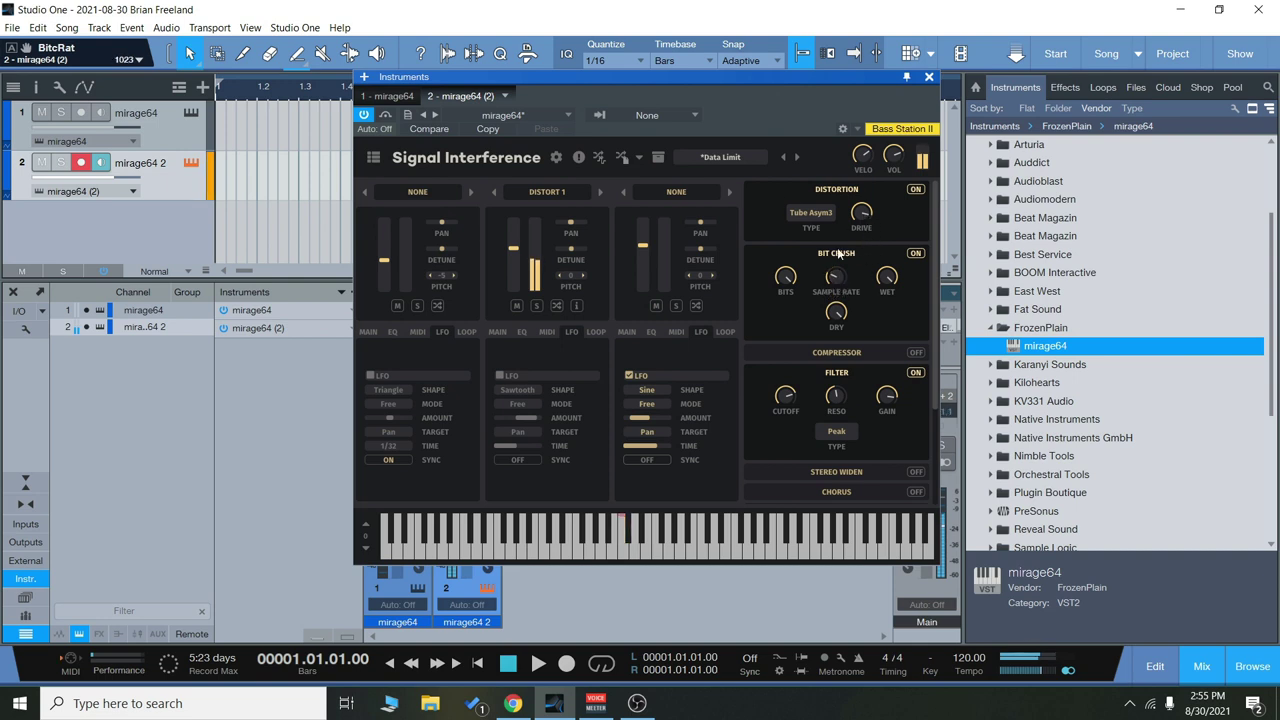
# Step: Advance to the Data Process preset and load the Disquieting Passby 1 factory preset from the Transitions & SFX category
pyautogui.click(797, 158)
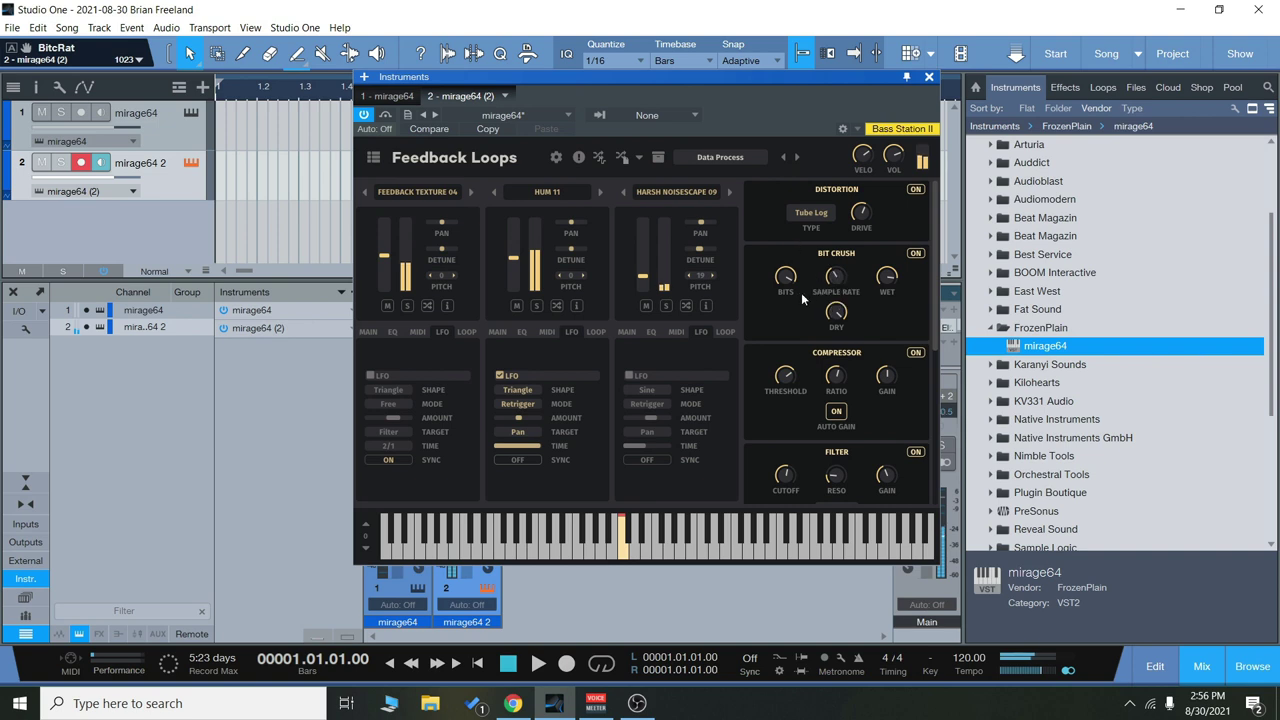
pyautogui.scroll(-1, 801, 292)
pyautogui.click(755, 158)
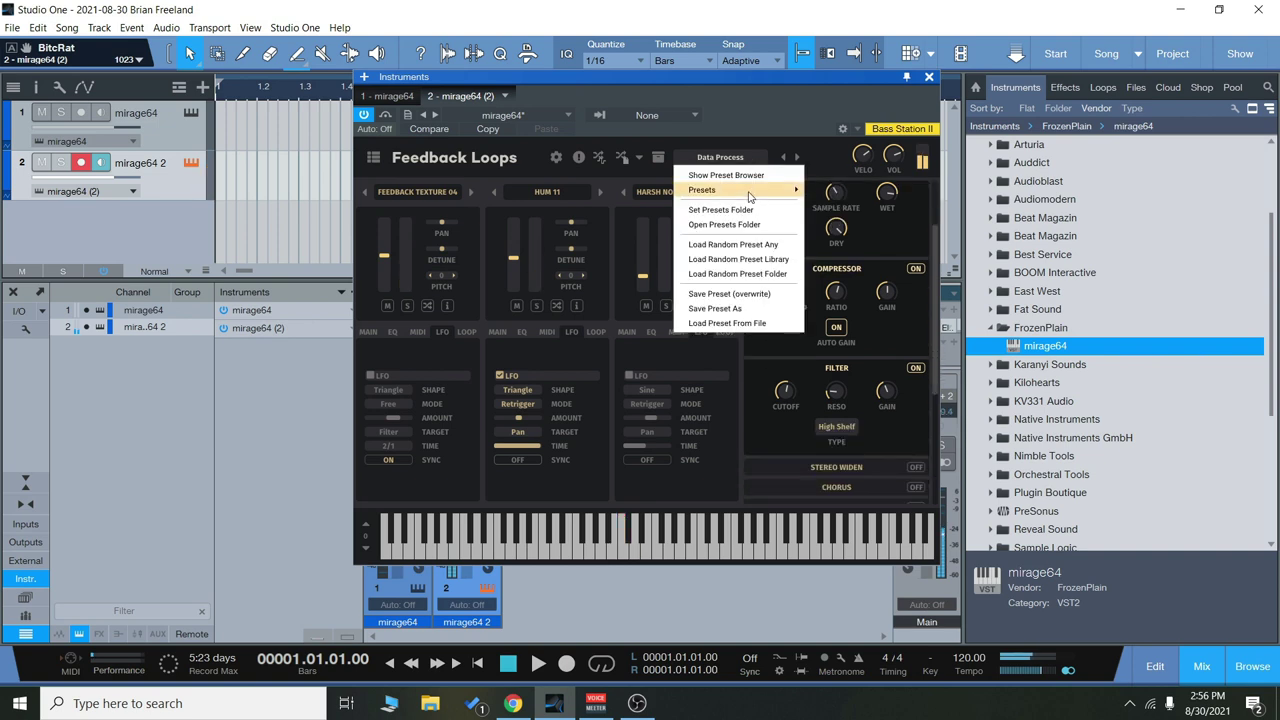
pyautogui.moveTo(749, 197)
pyautogui.moveTo(788, 192)
pyautogui.moveTo(851, 311)
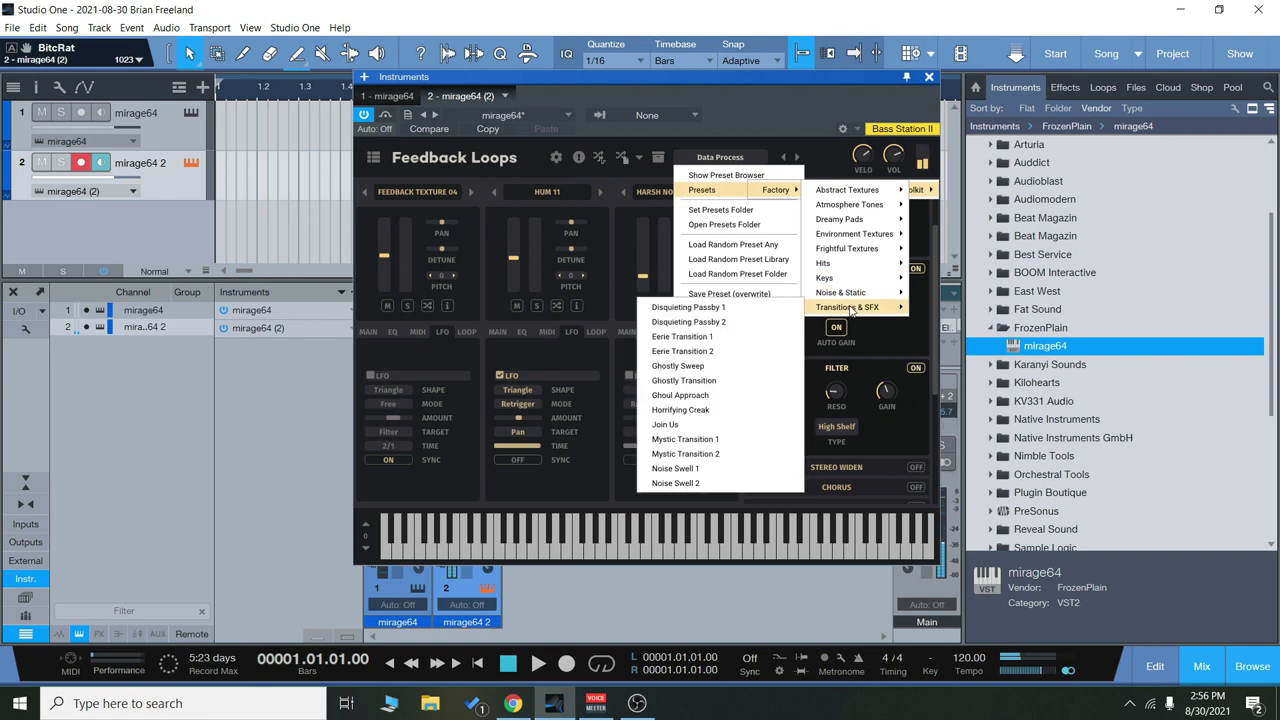
pyautogui.click(738, 304)
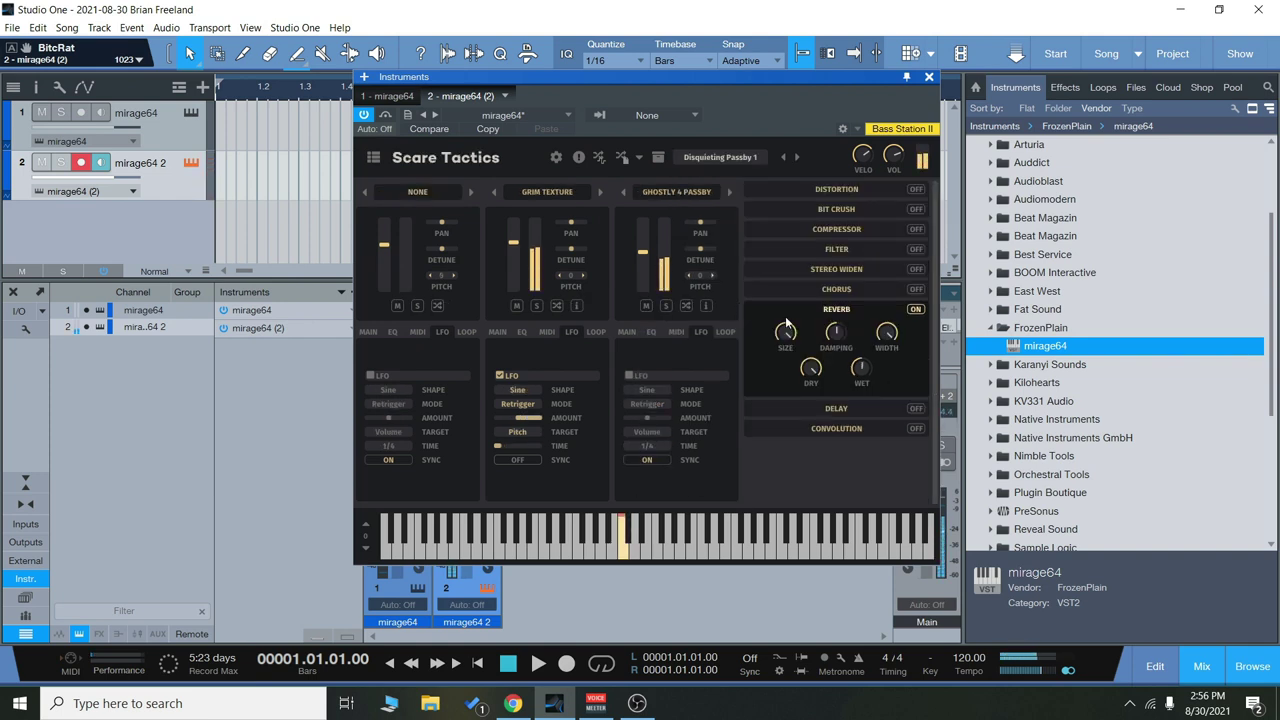
# Step: Advance through Disquieting Passby 2 and Eerie Transition 1 to the Eerie Transition 2 preset
pyautogui.click(797, 159)
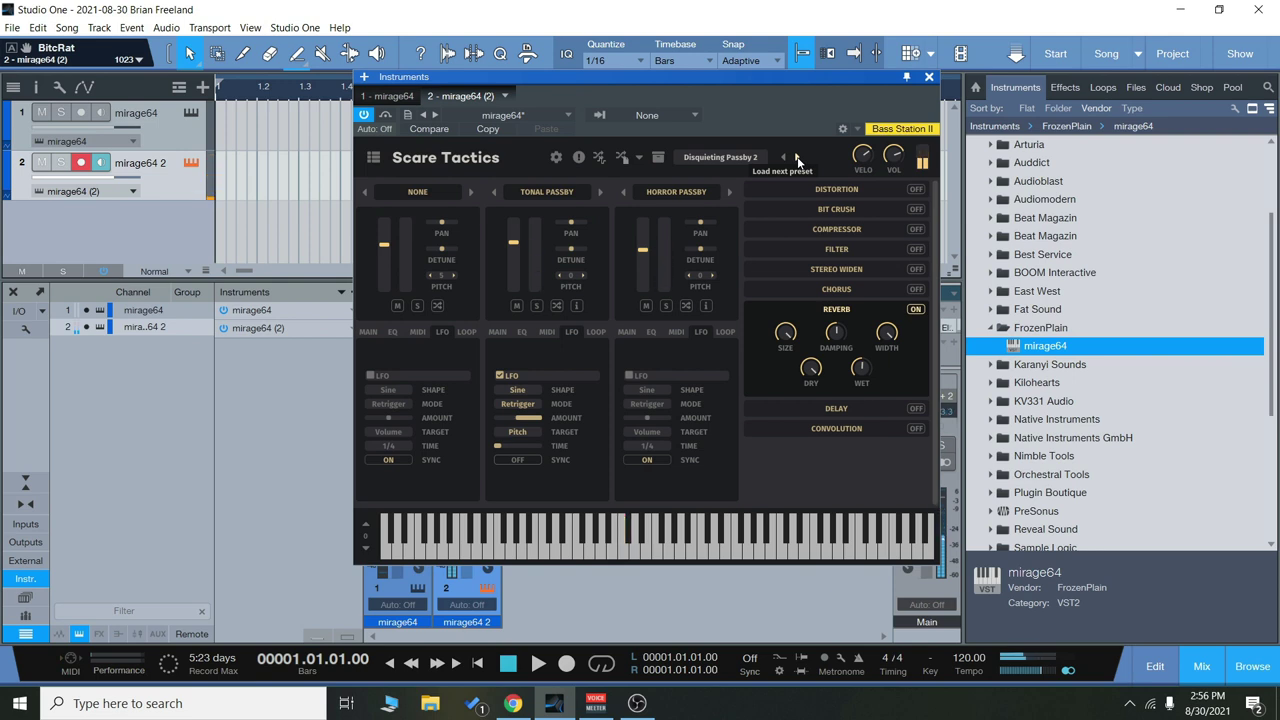
pyautogui.click(797, 156)
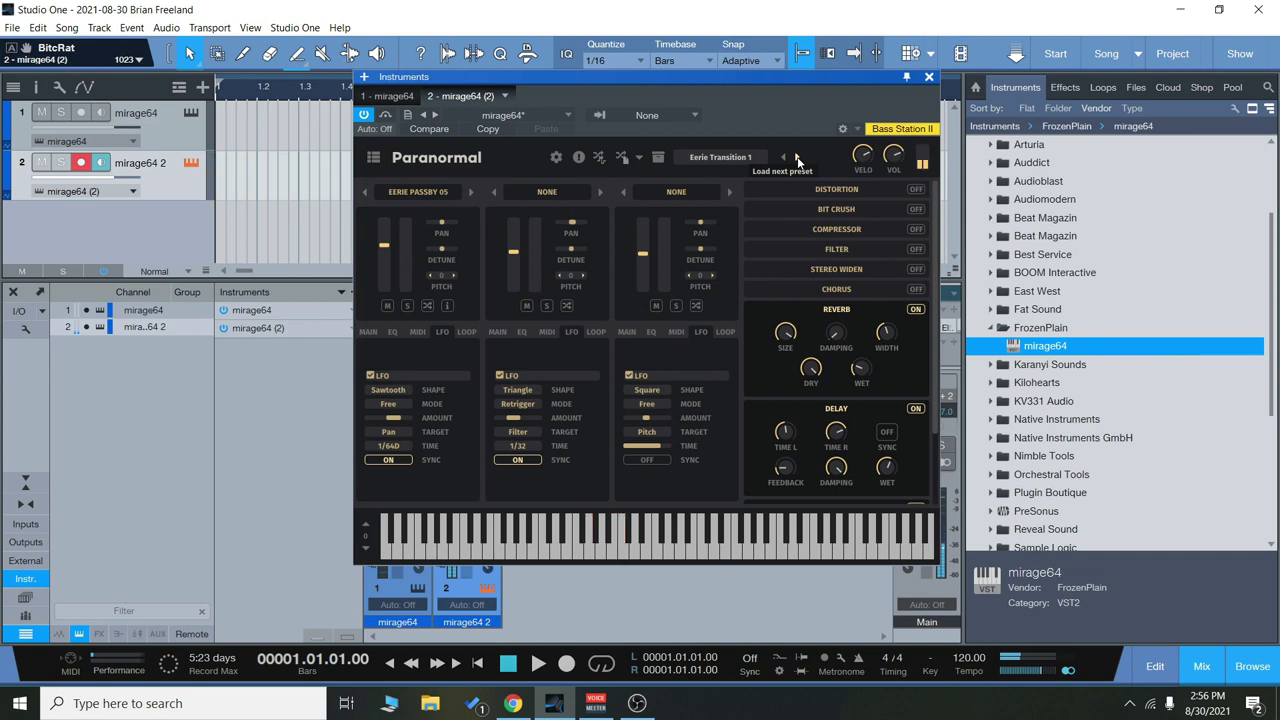
pyautogui.click(797, 156)
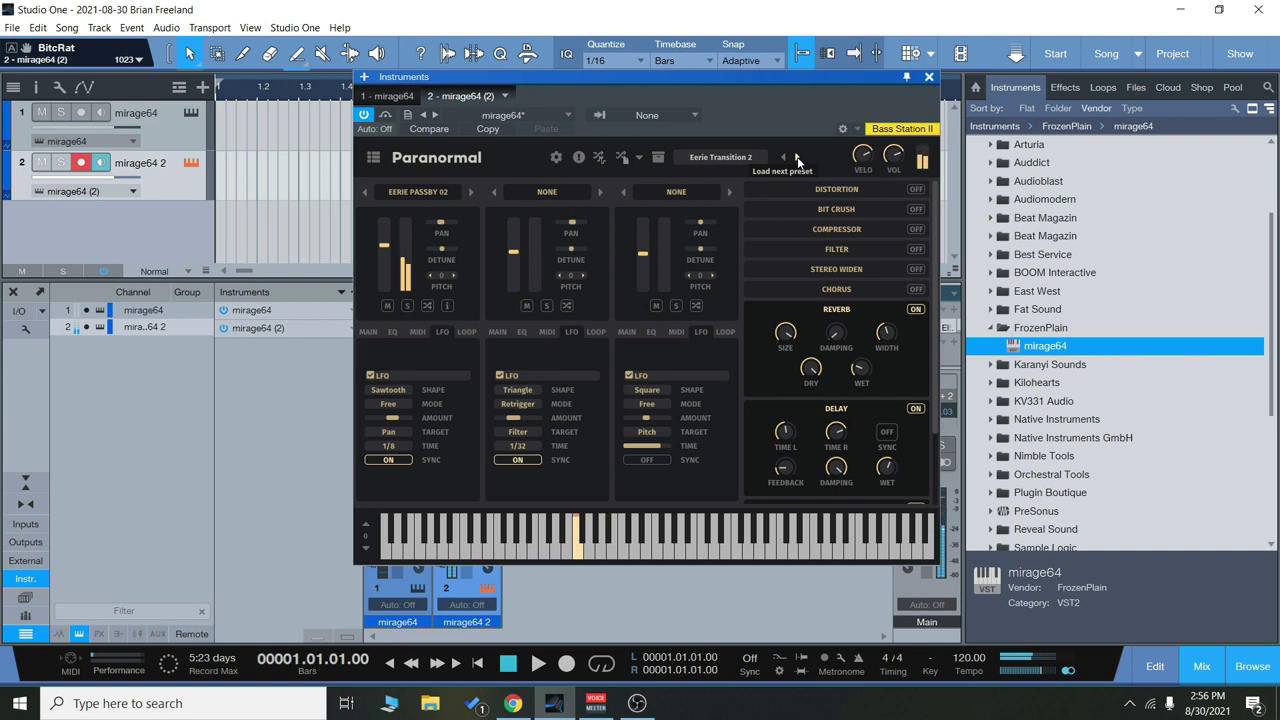
# Step: Advance through the Ghostly Sweep preset to the Ghostly Transition preset
pyautogui.click(797, 160)
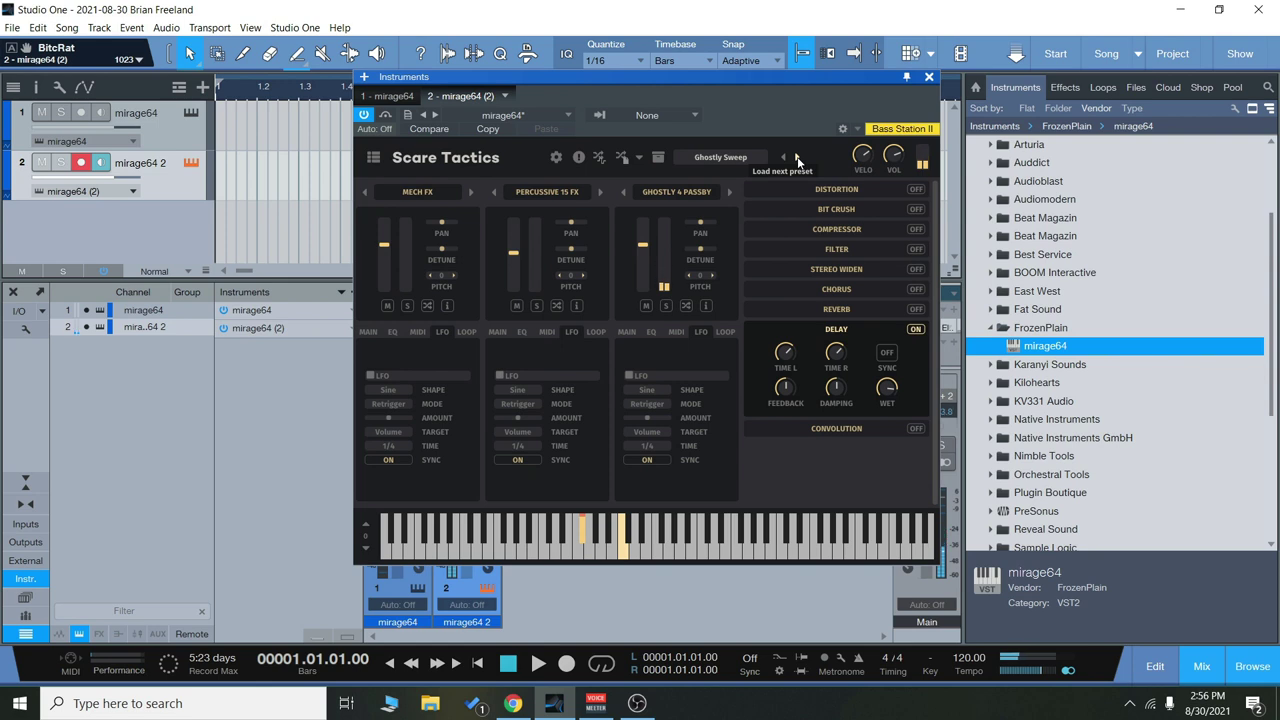
pyautogui.click(797, 160)
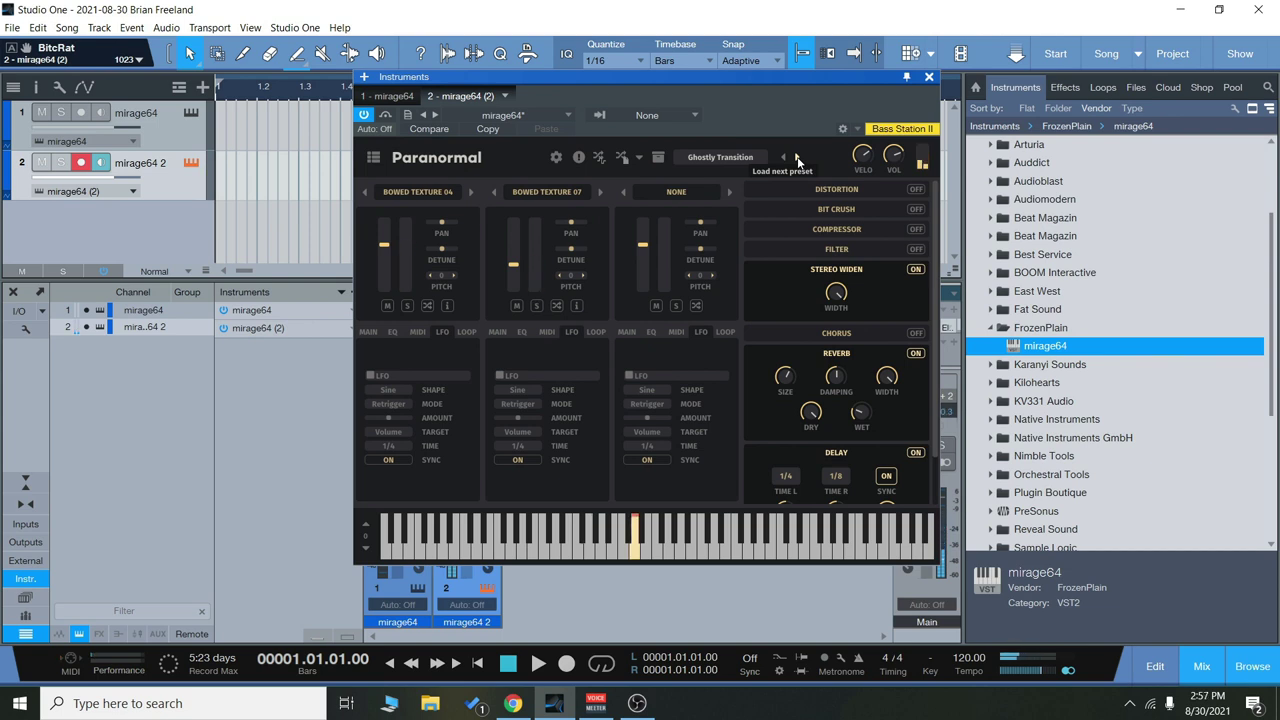
pyautogui.click(797, 159)
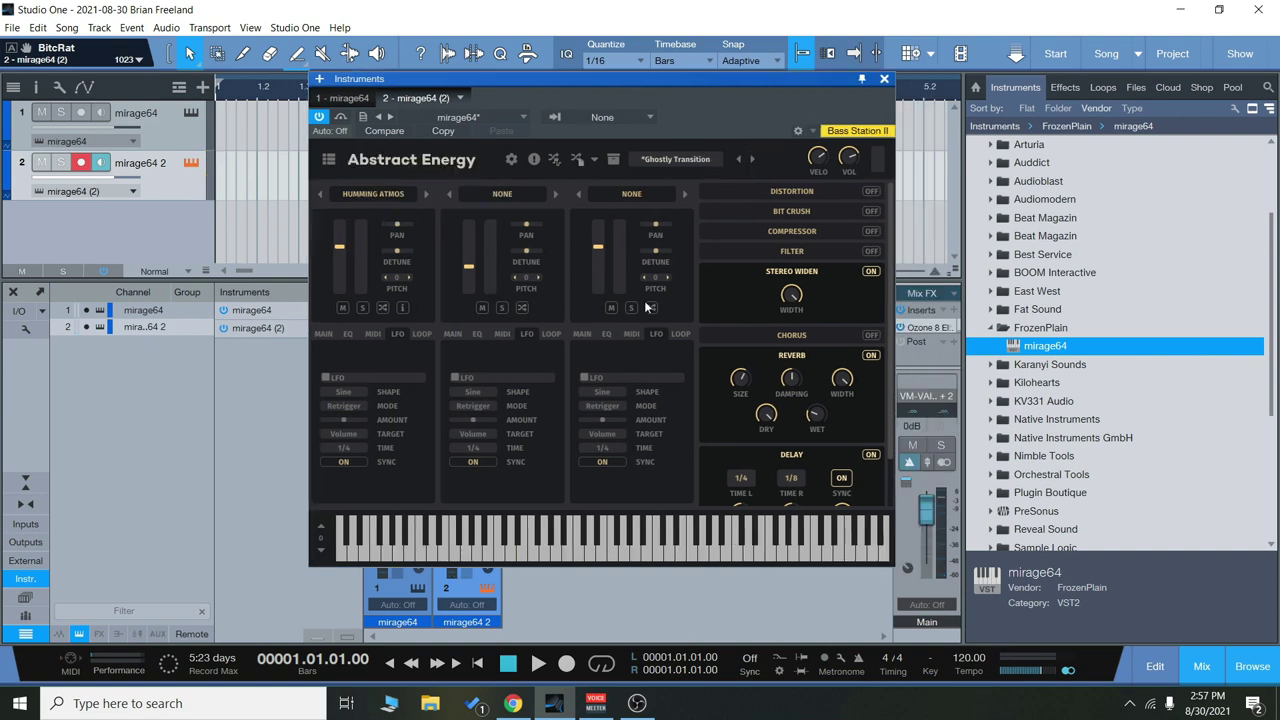
# Step: Browse the Cinematic Atmosphere Toolkit factory preset categories, including Atmosphere Tones, Environment Textures, Keys and Abstract Textures, without loading a preset
pyautogui.click(688, 163)
pyautogui.moveTo(660, 192)
pyautogui.moveTo(731, 192)
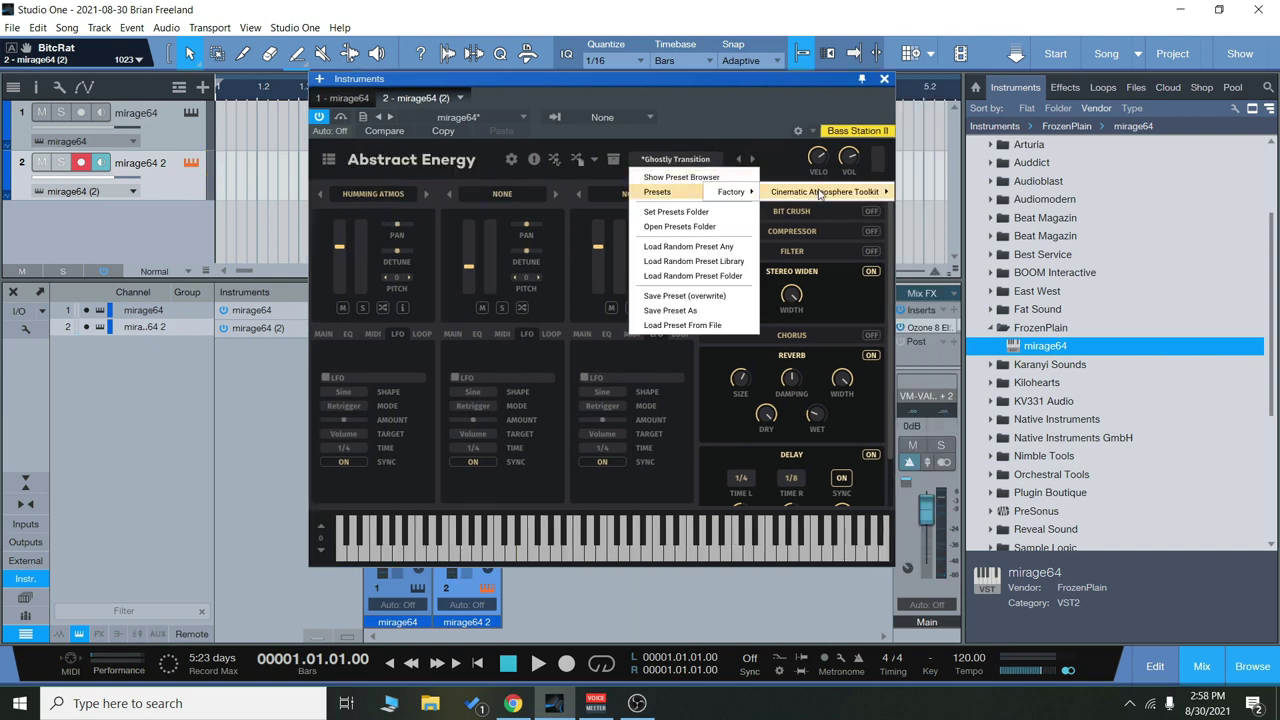
pyautogui.moveTo(818, 193)
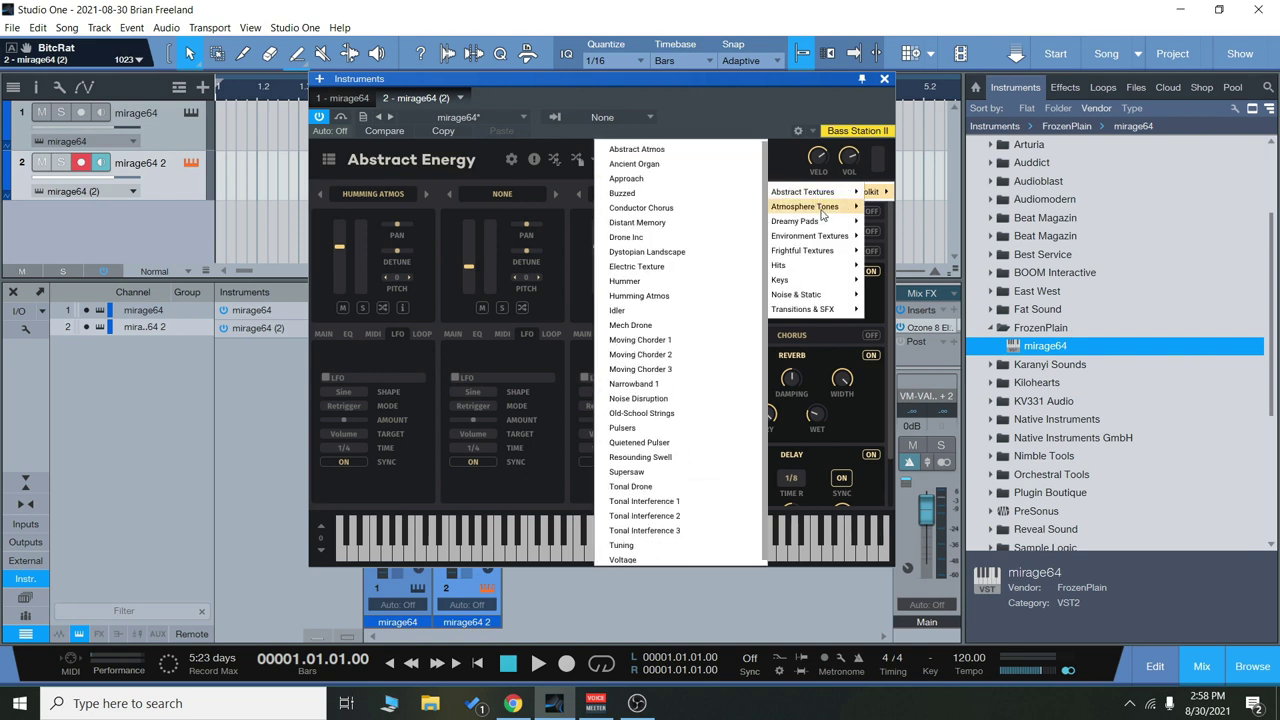
pyautogui.moveTo(825, 240)
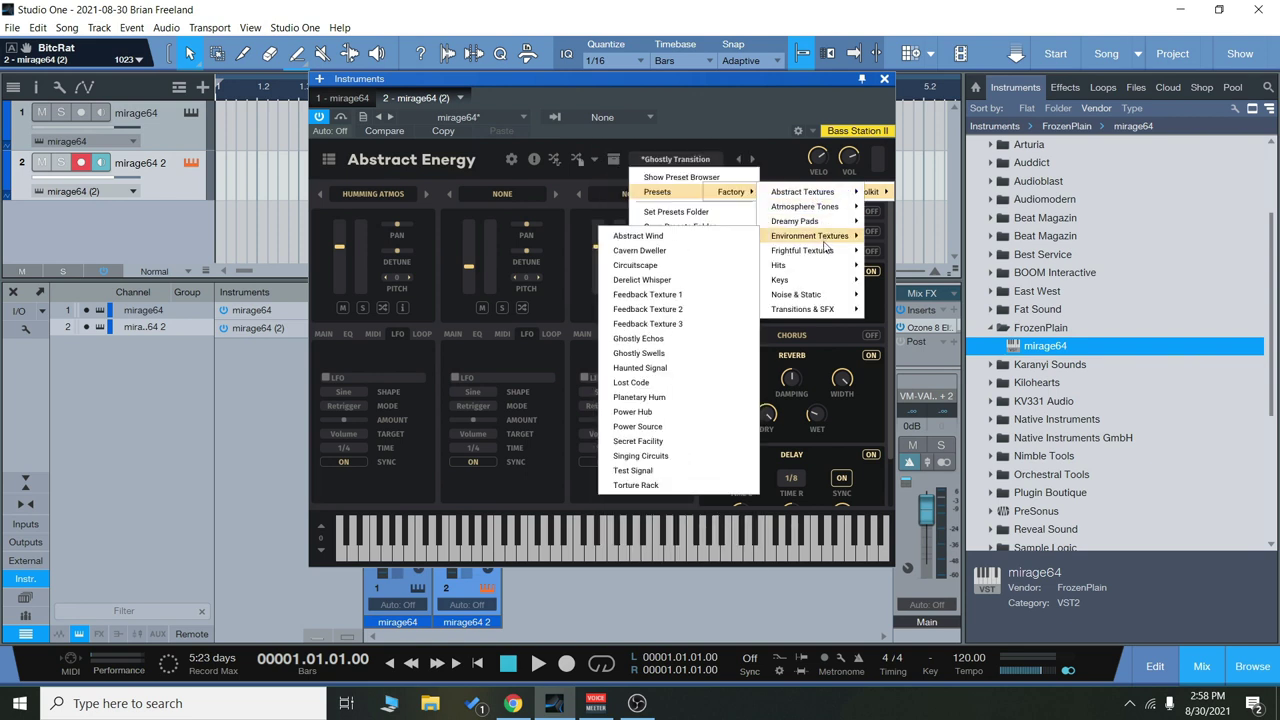
pyautogui.moveTo(813, 296)
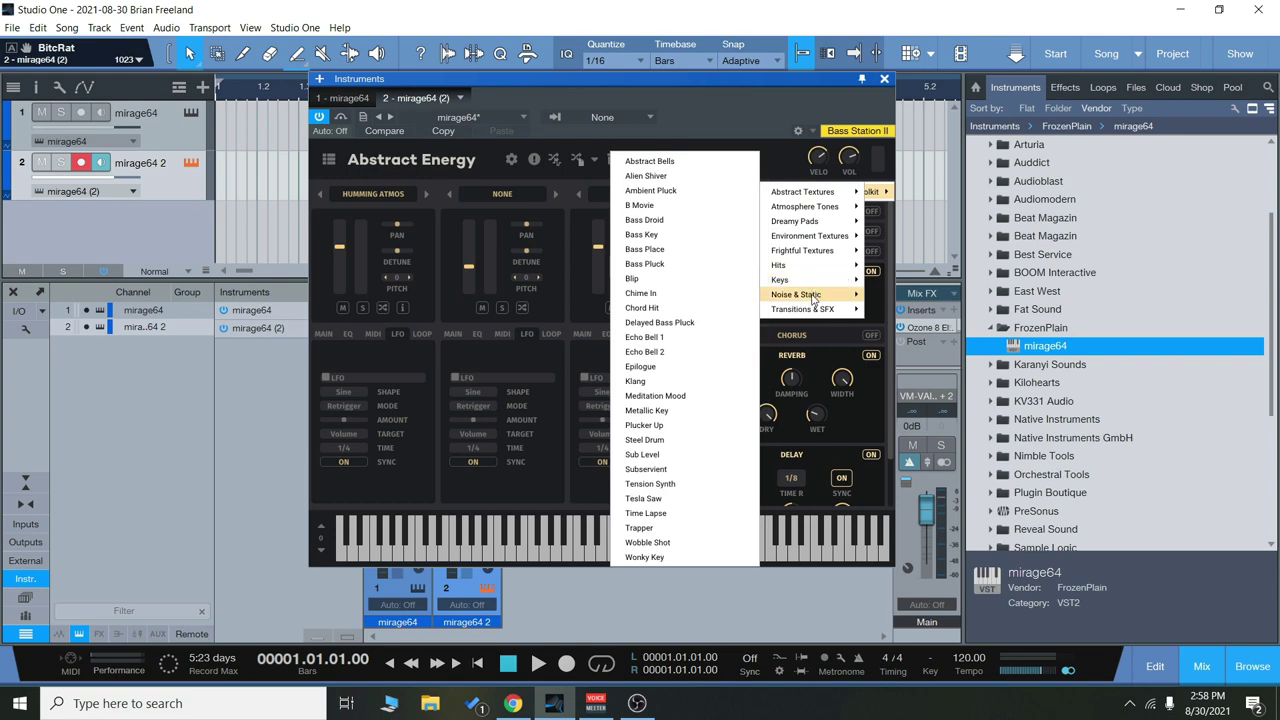
pyautogui.moveTo(731, 83); pyautogui.dragTo(768, 84)
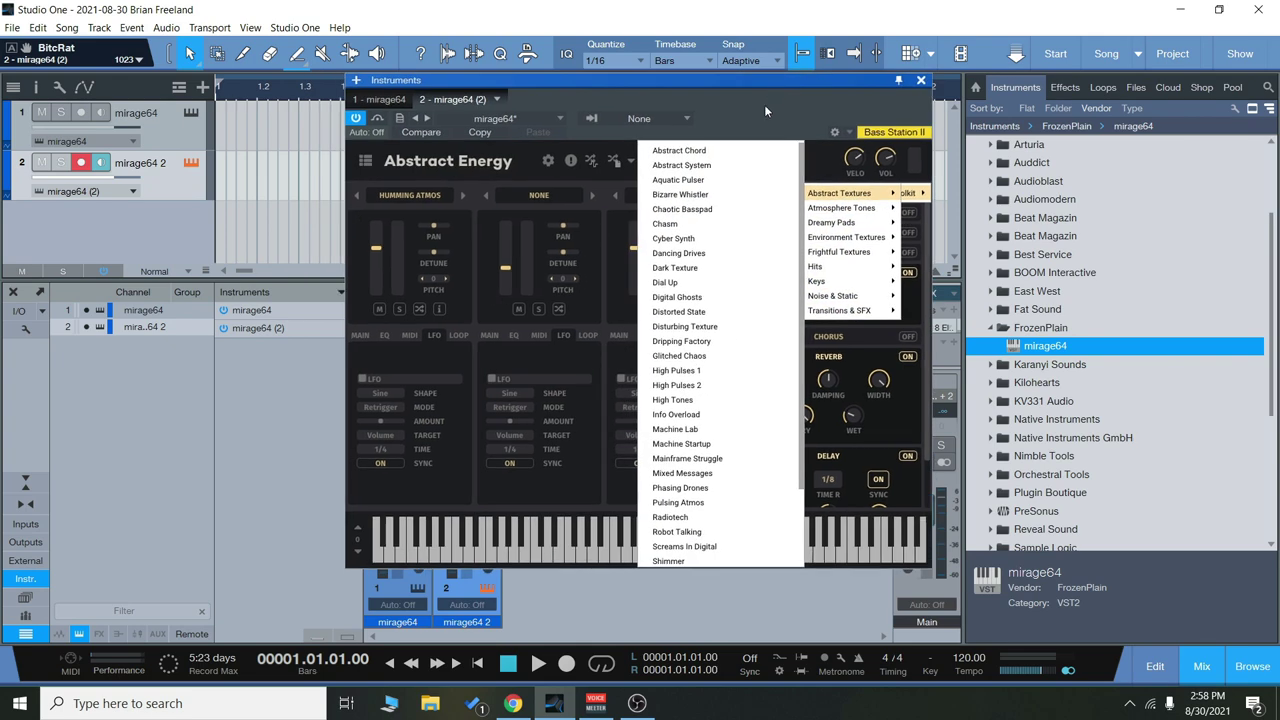
# Step: Load the Feedback Loops library and advance the first layer's instrument to Drone 11
pyautogui.click(365, 160)
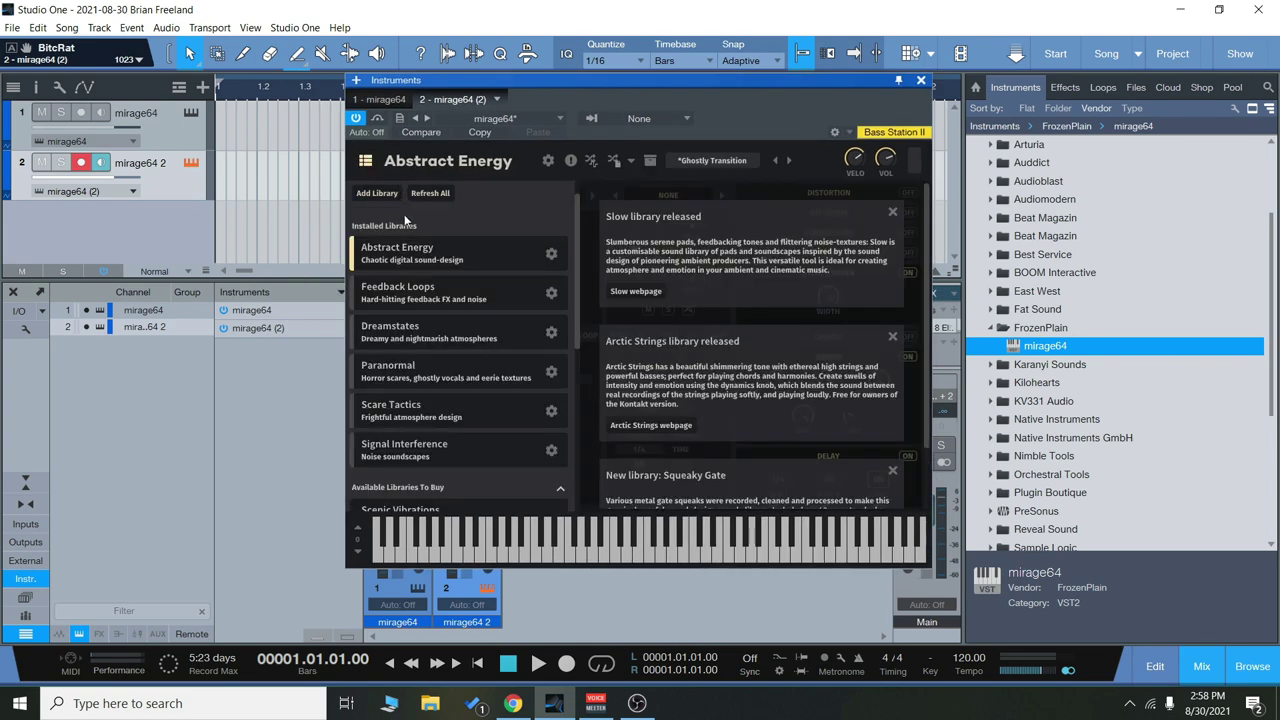
pyautogui.click(435, 300)
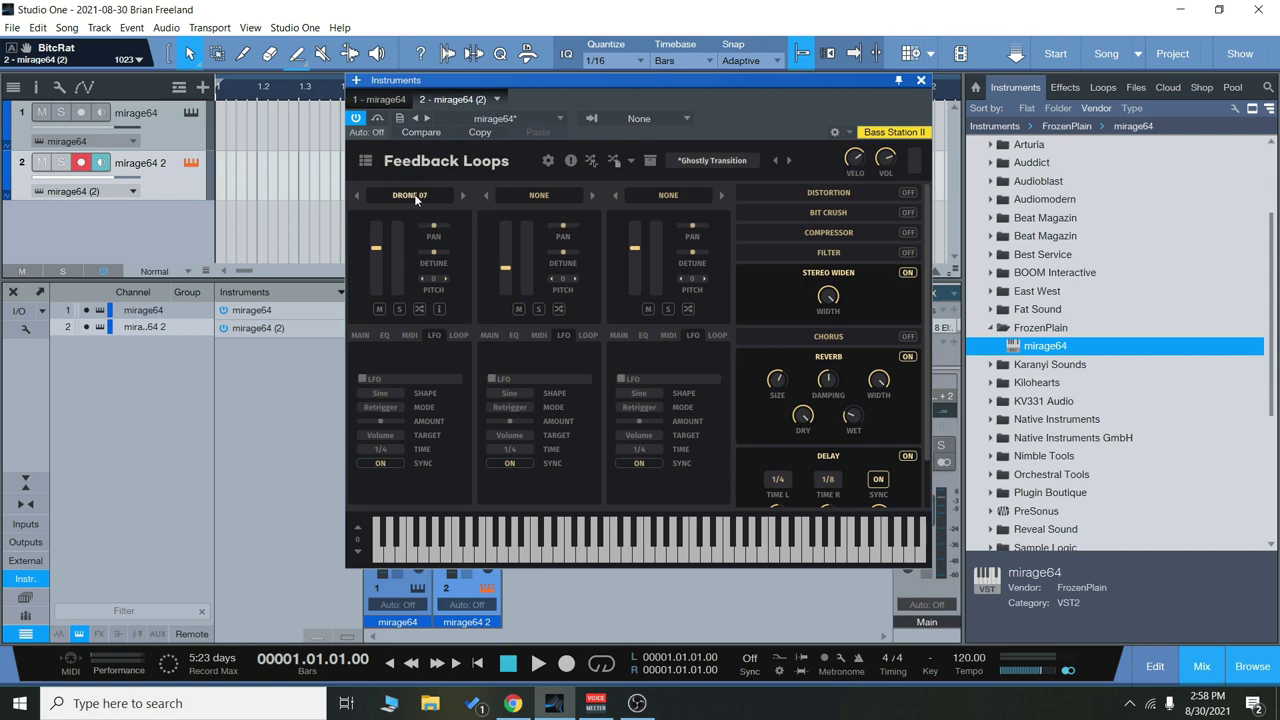
pyautogui.click(462, 196)
pyautogui.click(463, 196)
pyautogui.click(463, 196)
pyautogui.click(463, 196)
# Step: Look through the Oneshots and Sustains instrument categories for the first layer, keeping Drone 11
pyautogui.click(410, 196)
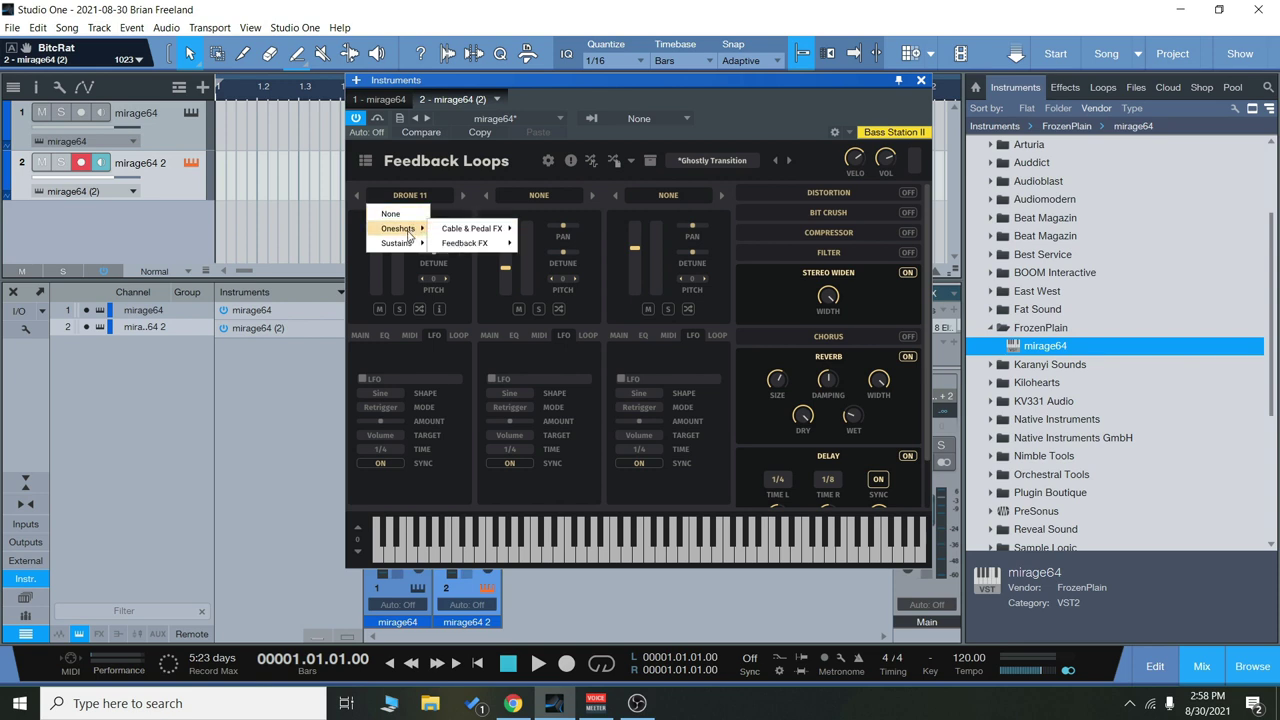
pyautogui.moveTo(468, 244)
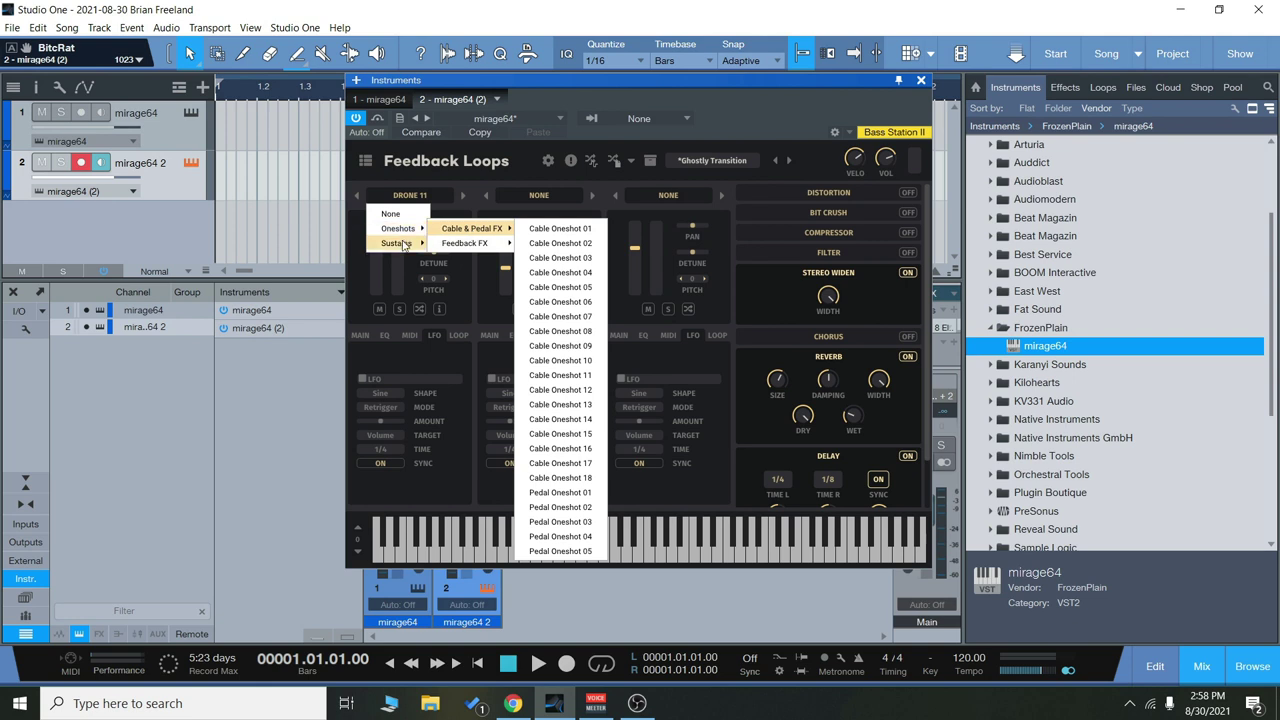
pyautogui.moveTo(400, 245)
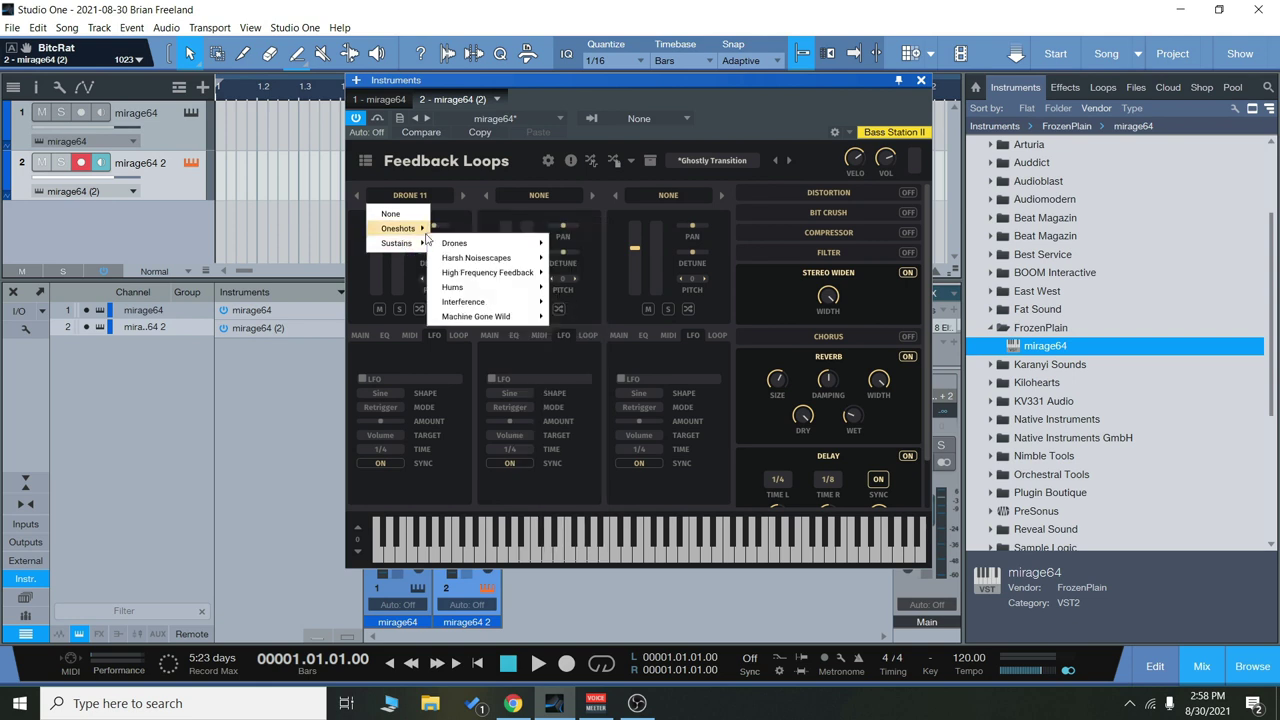
pyautogui.click(461, 214)
# Step: Show the first layer's loop settings and switch looping on and back off
pyautogui.click(458, 336)
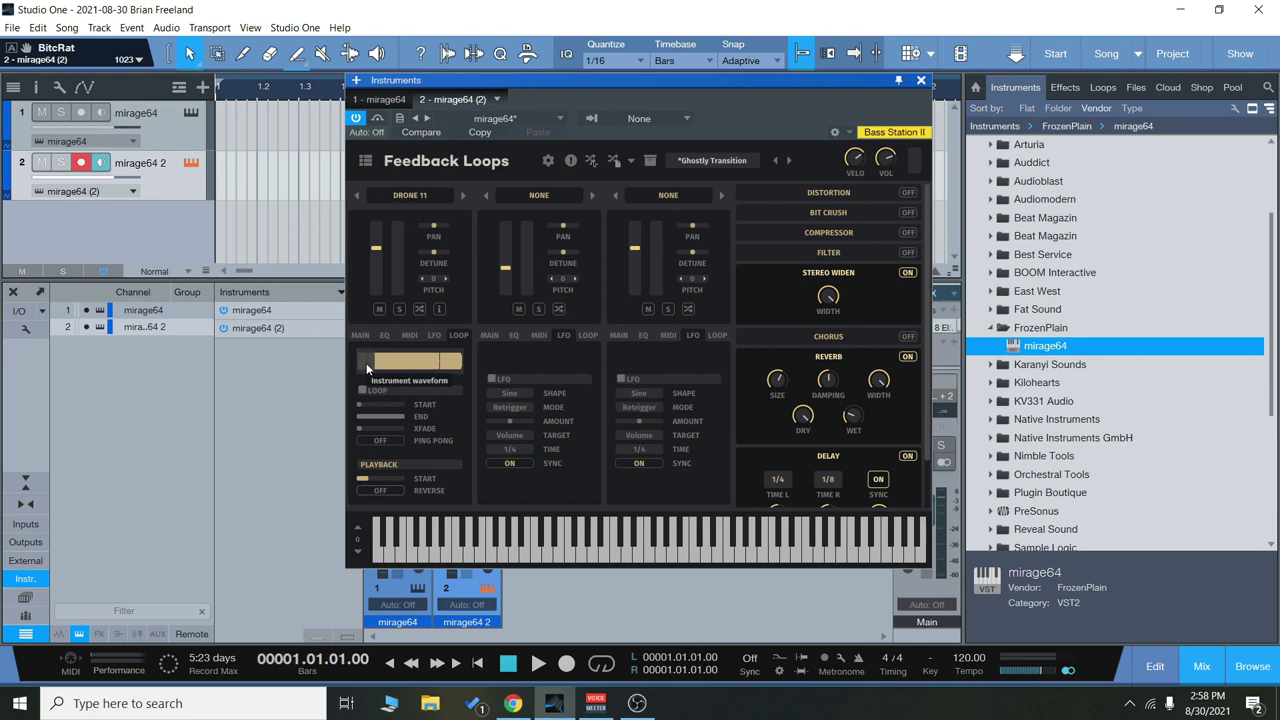
pyautogui.click(364, 389)
pyautogui.click(363, 389)
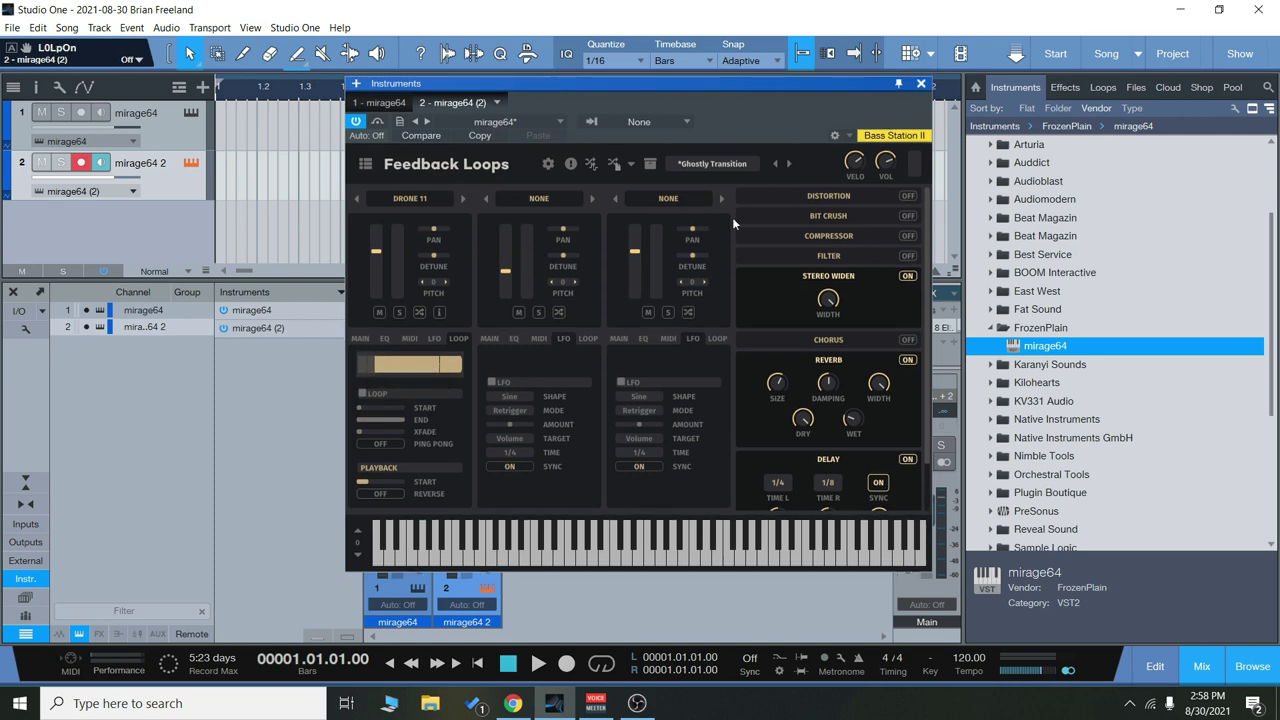
# Step: Look over the preset options and the installed libraries list, then return to the Feedback Loops layers
pyautogui.click(735, 160)
pyautogui.click(660, 122)
pyautogui.click(456, 186)
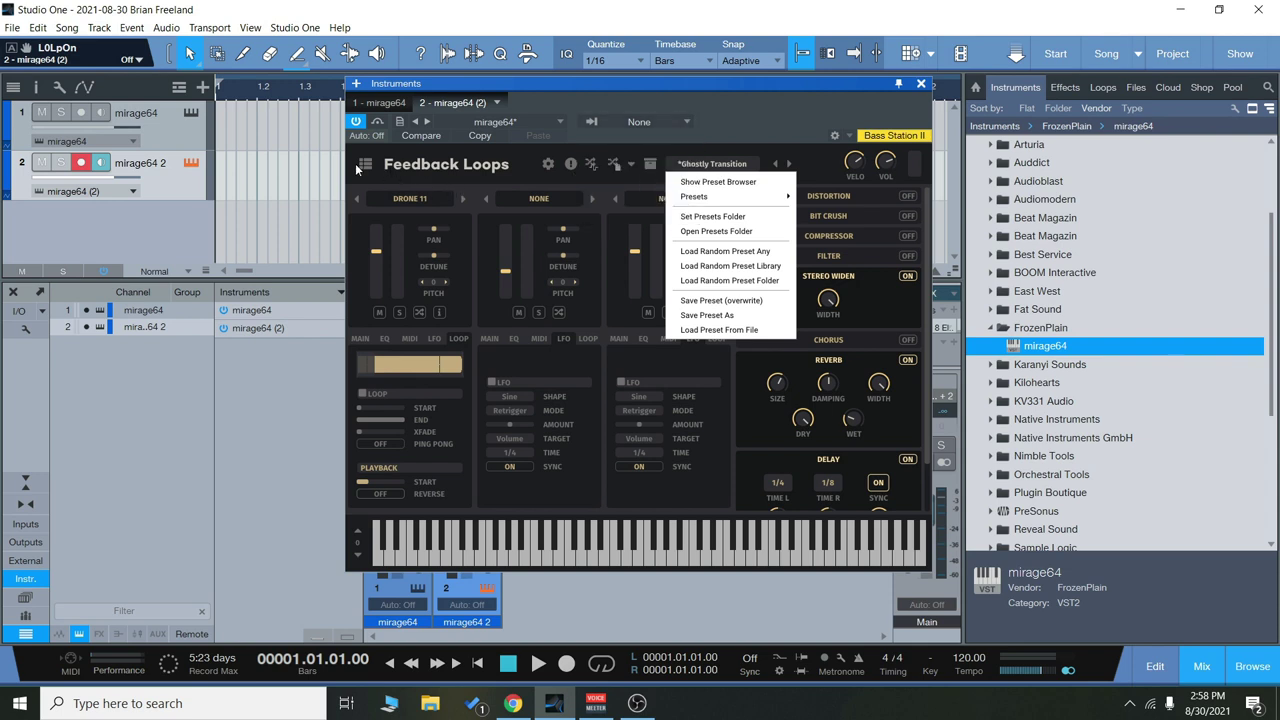
pyautogui.click(365, 164)
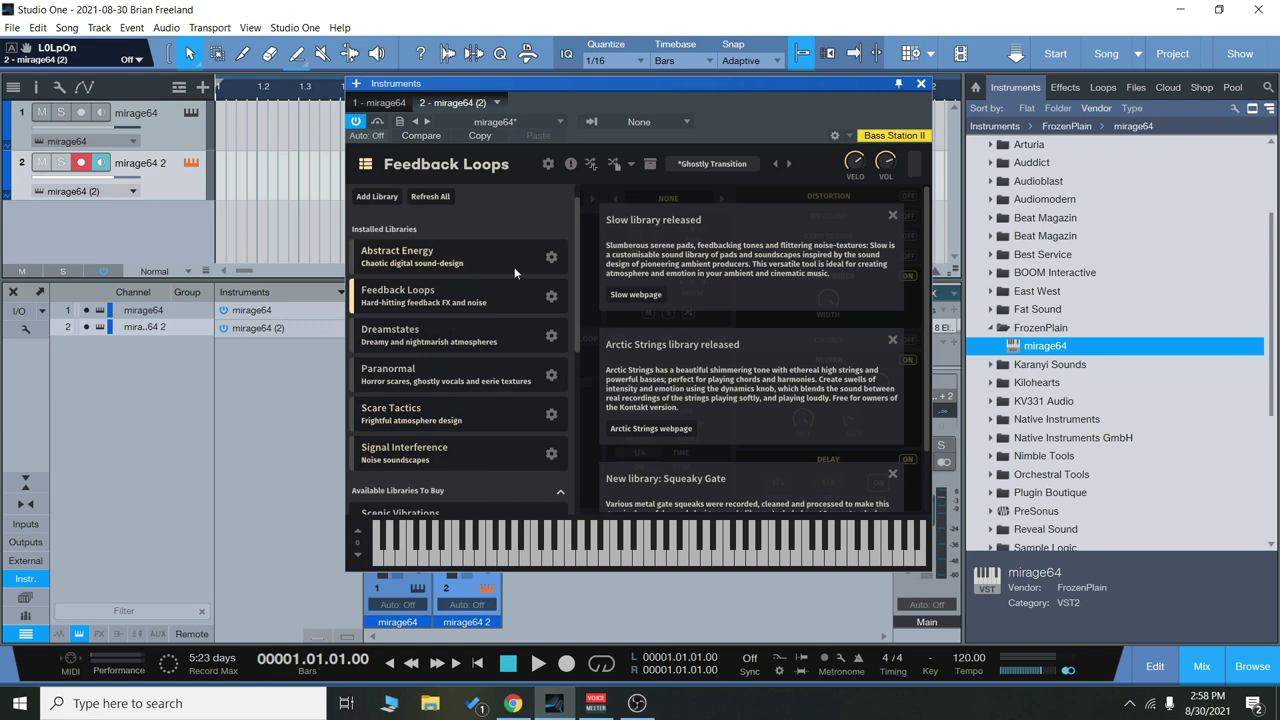
pyautogui.click(366, 165)
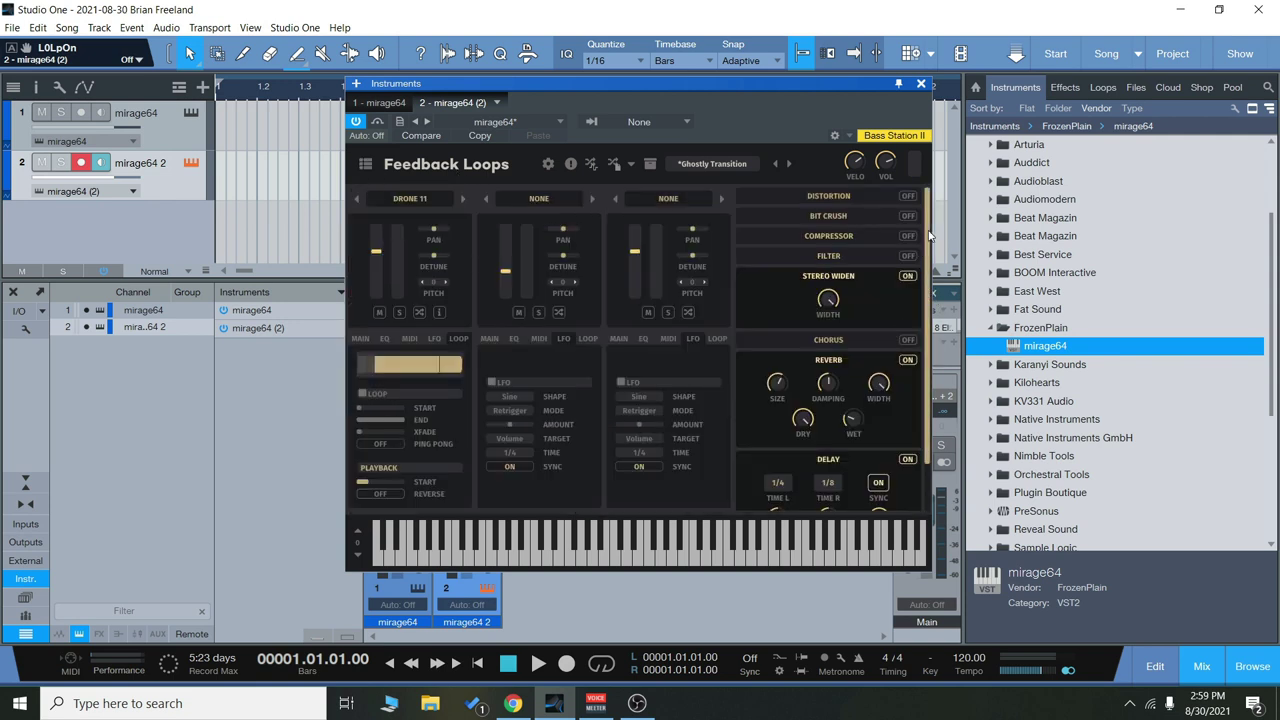
# Step: Examine the effects rack down to Convolution and its impulse response choices, keeping 2s Airy 1
pyautogui.scroll(-1, 935, 340)
pyautogui.scroll(-1, 904, 471)
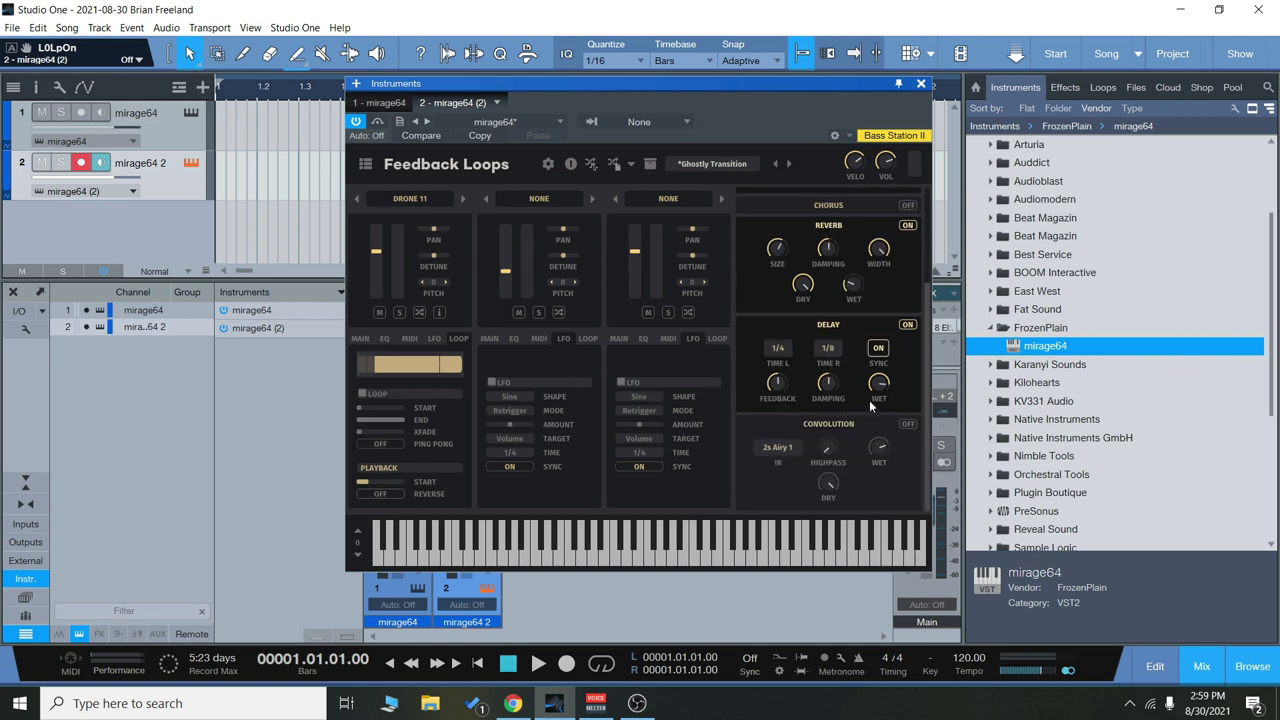
pyautogui.click(782, 447)
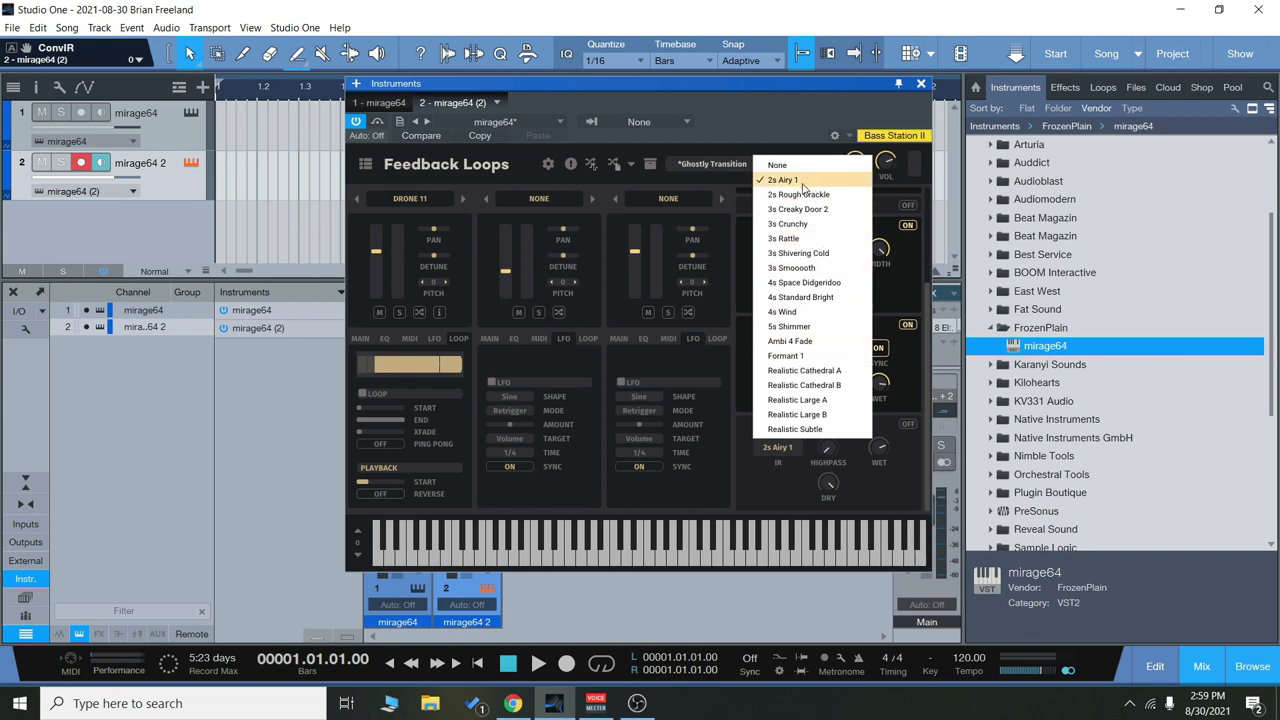
pyautogui.click(762, 490)
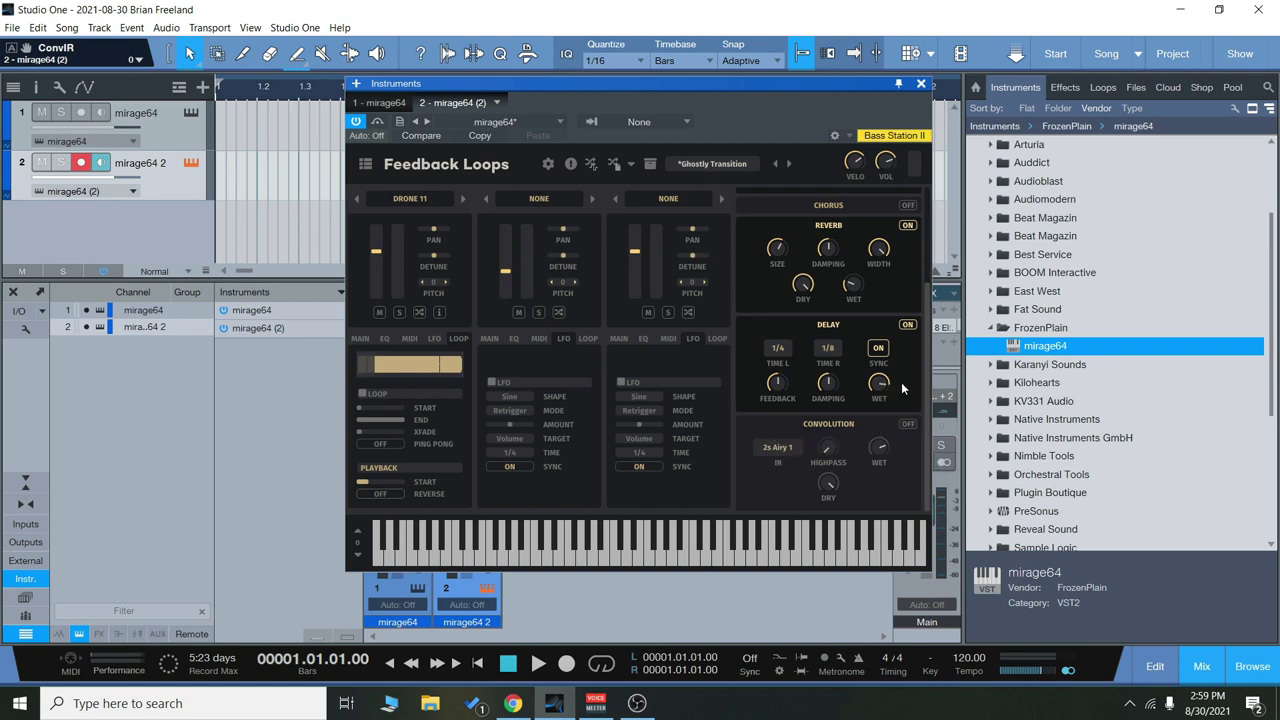
pyautogui.moveTo(927, 400); pyautogui.dragTo(935, 250)
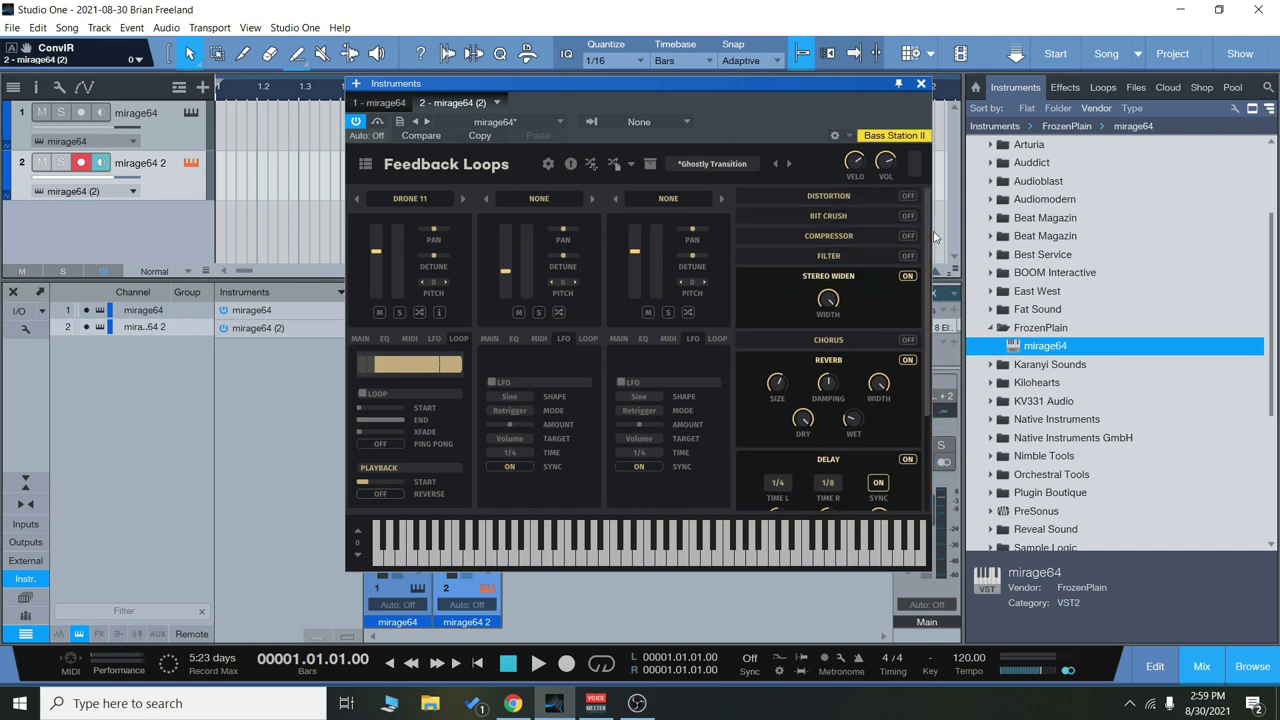